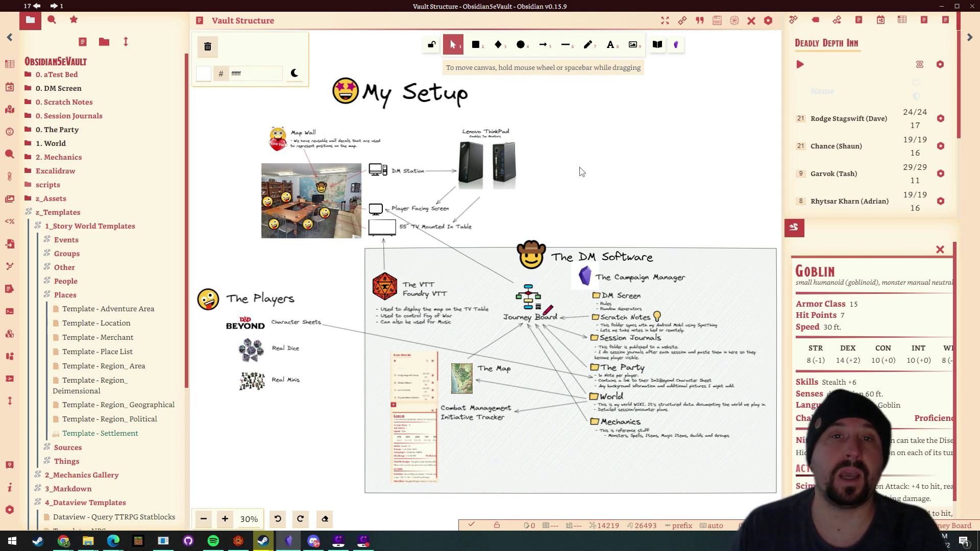
Step: Examine the game room, DM station, screens and player tools in the My Setup and The Players parts of the diagram
scroll(253, 212, "up", 5)
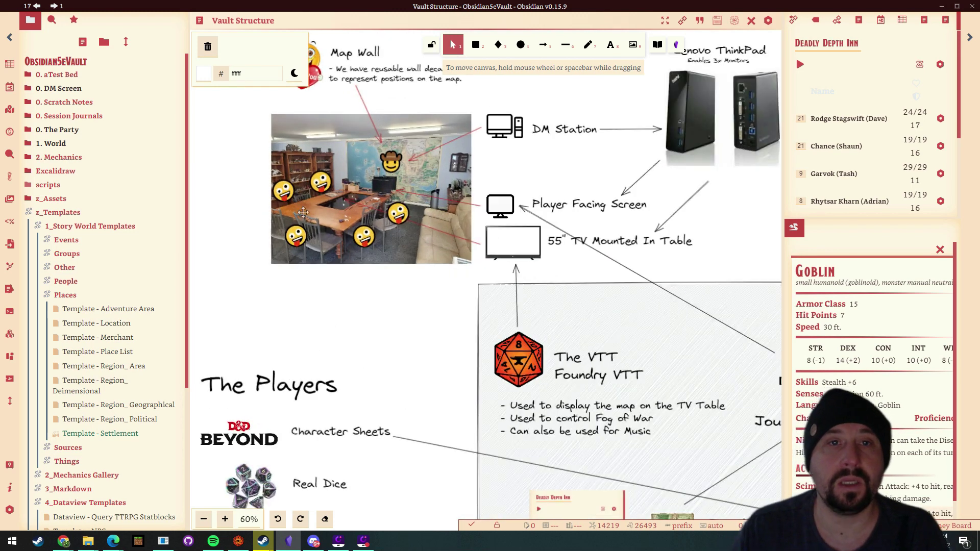
left_click_drag(256, 335, 195, 333)
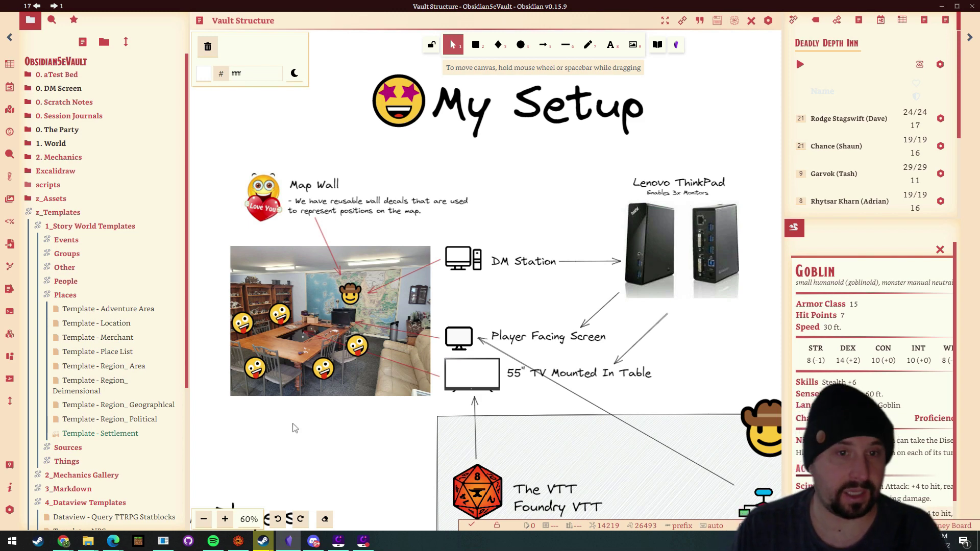
scroll(280, 432, "up", 1)
scroll(263, 448, "up", 1)
left_click_drag(262, 449, 393, 426)
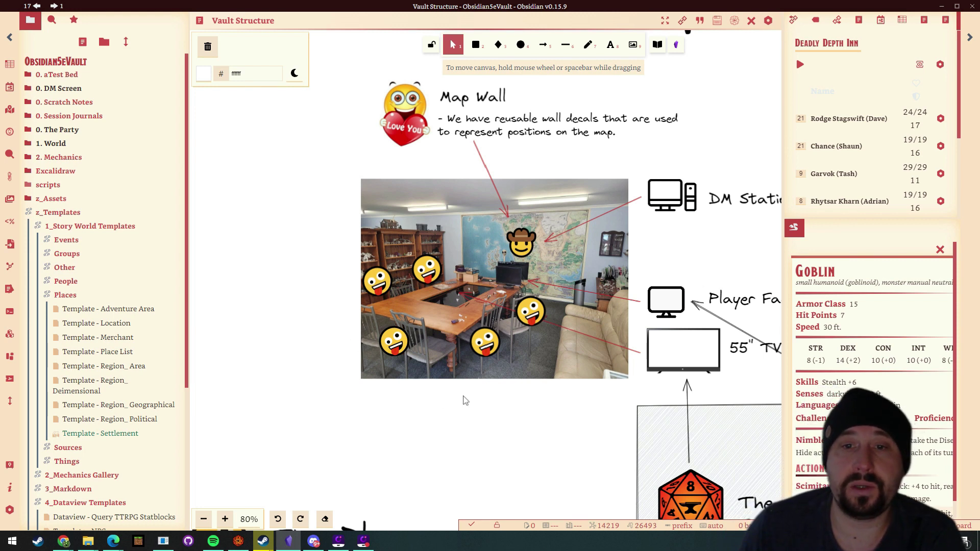
scroll(444, 405, "right", 3)
scroll(339, 423, "up", 1)
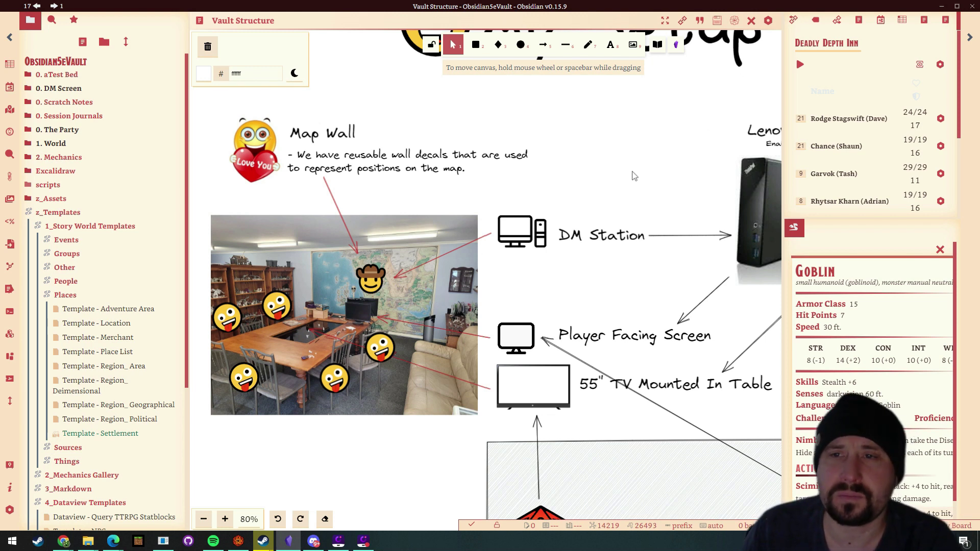
left_click_drag(640, 166, 669, 134)
left_click_drag(370, 436, 604, 140)
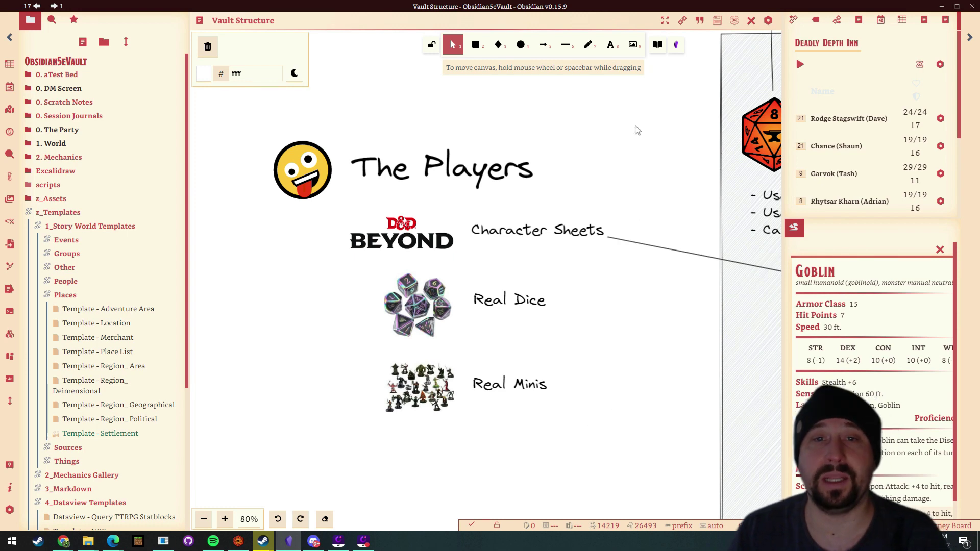
scroll(637, 130, "down", 5)
left_click_drag(608, 149, 520, 231)
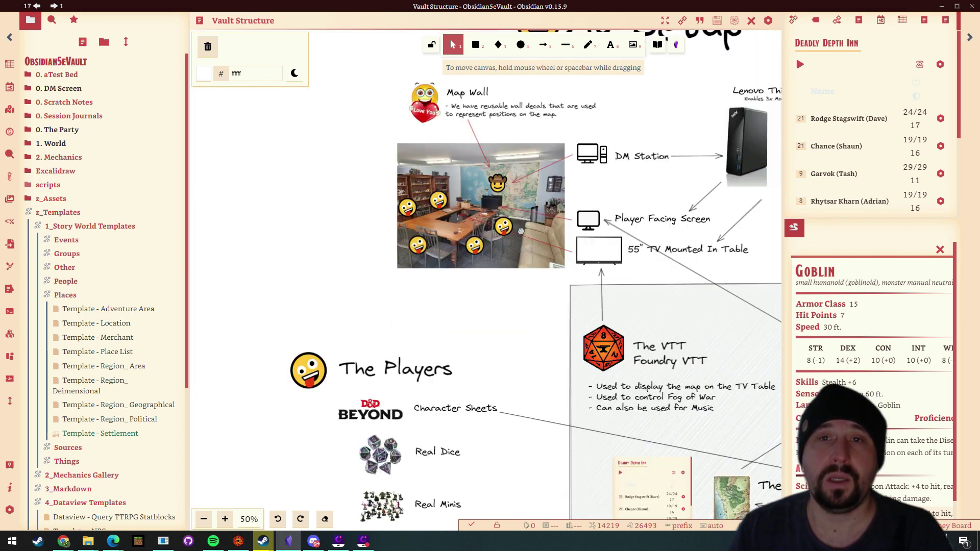
left_click_drag(628, 134, 496, 220)
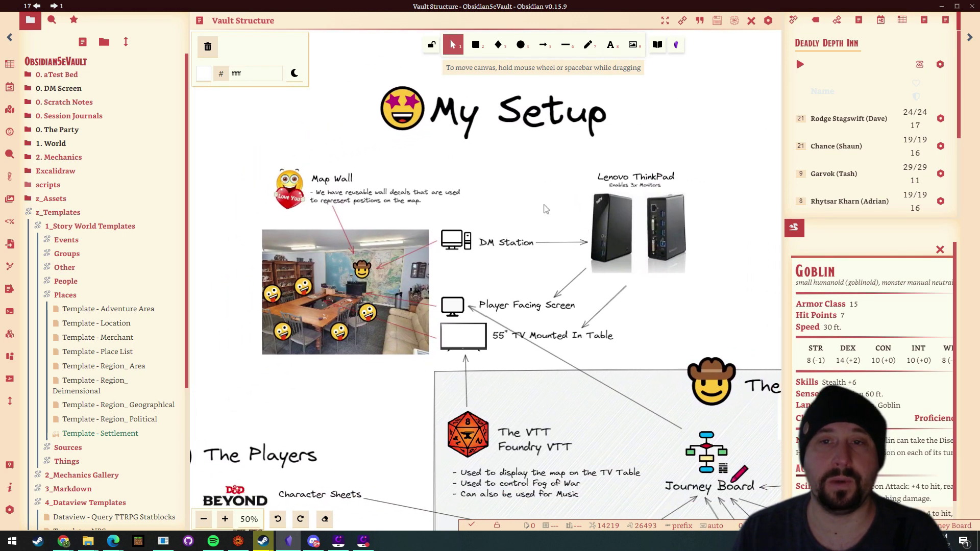
scroll(545, 209, "up", 2)
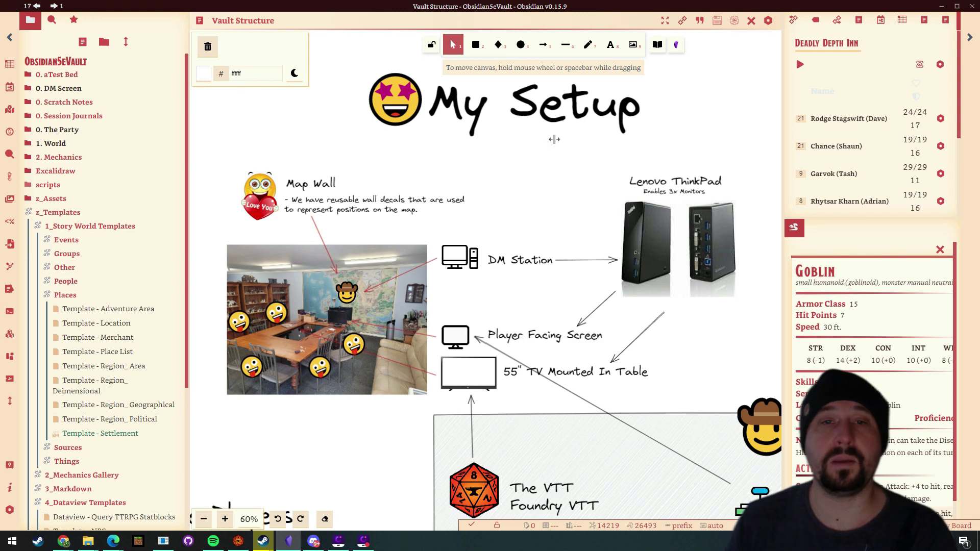
Step: Examine The DM Software section of the diagram, with its VTT, Journey Board and Campaign Manager folders
left_click_drag(731, 366, 433, 64)
scroll(455, 125, "down", 5)
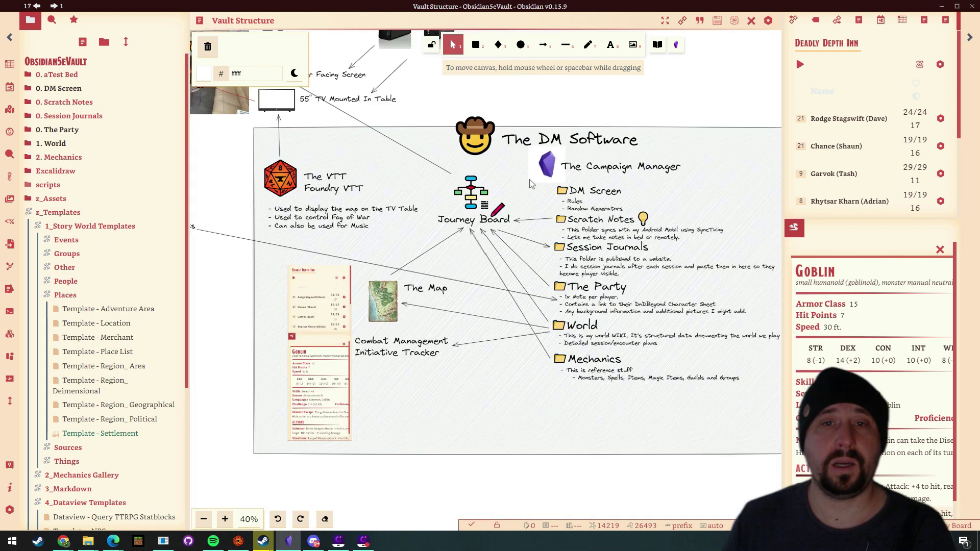
left_click_drag(562, 134, 582, 209)
scroll(584, 191, "up", 2)
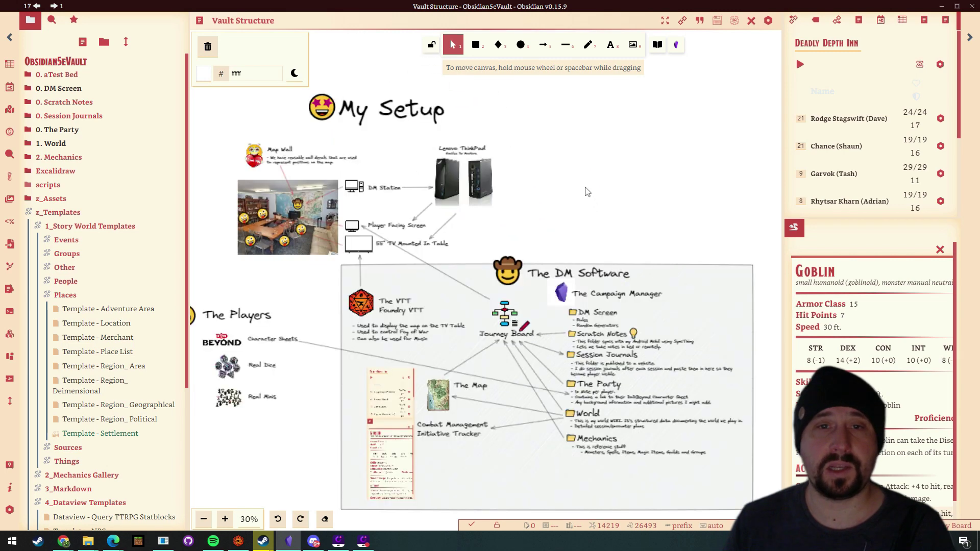
left_click_drag(615, 167, 615, 156)
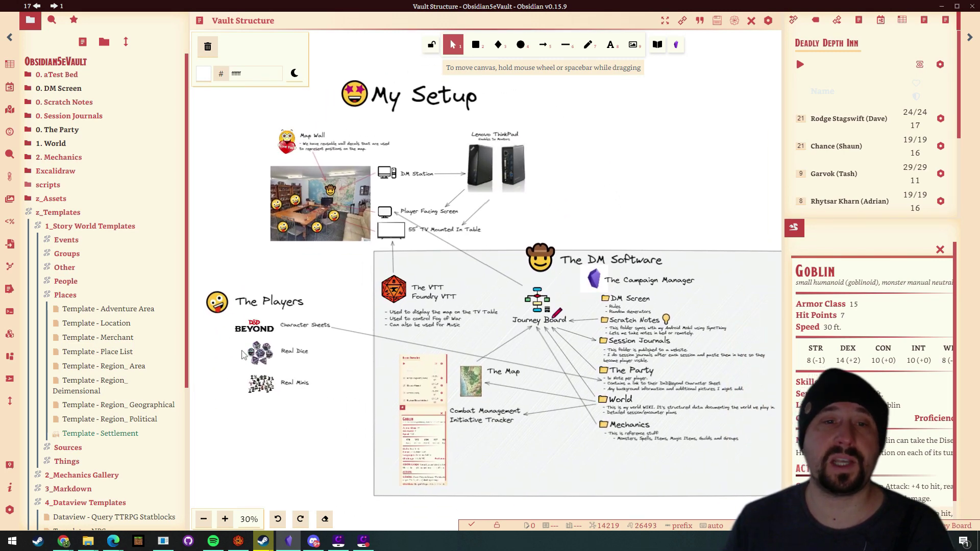
scroll(638, 152, "down", 3)
scroll(638, 152, "right", 3)
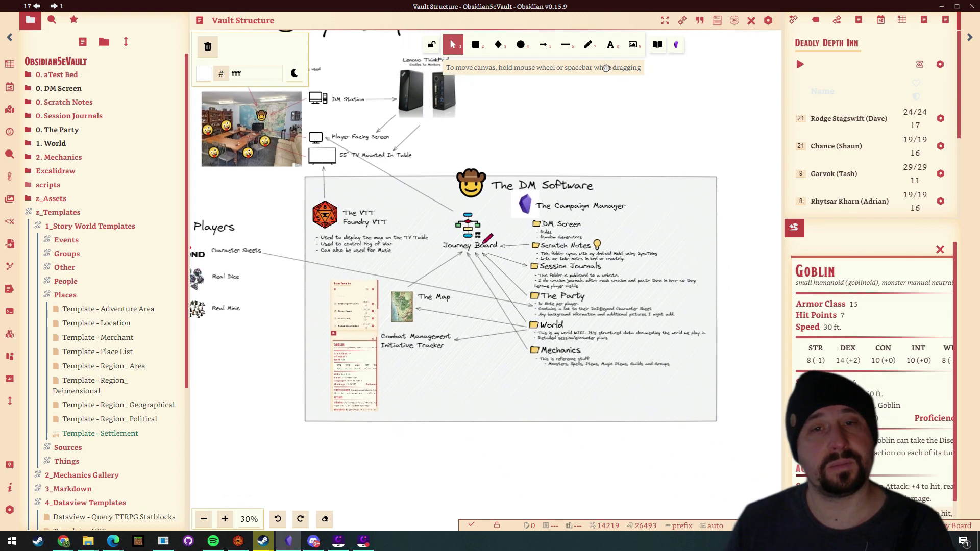
scroll(572, 153, "up", 1, "ctrl")
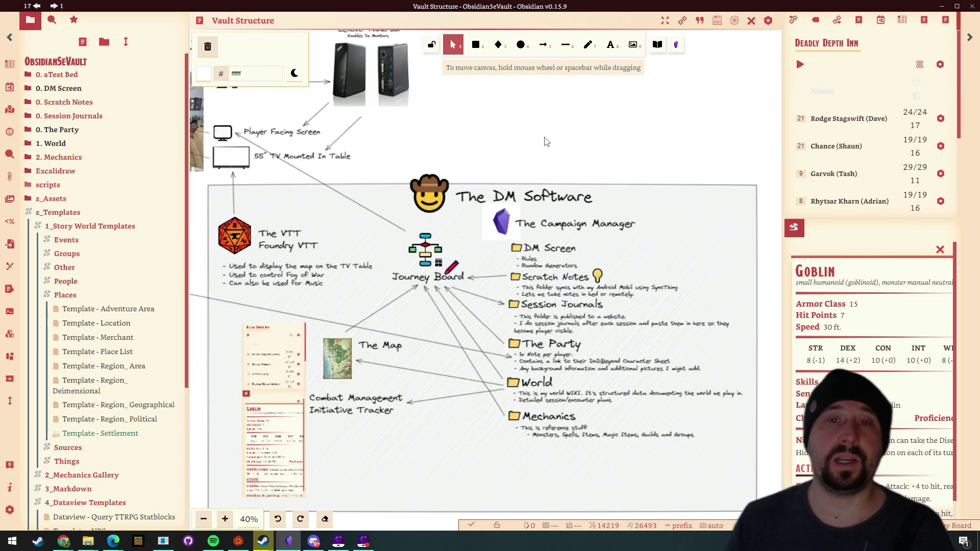
scroll(551, 95, "down", 1)
scroll(552, 96, "left", 1)
scroll(557, 102, "up", 1)
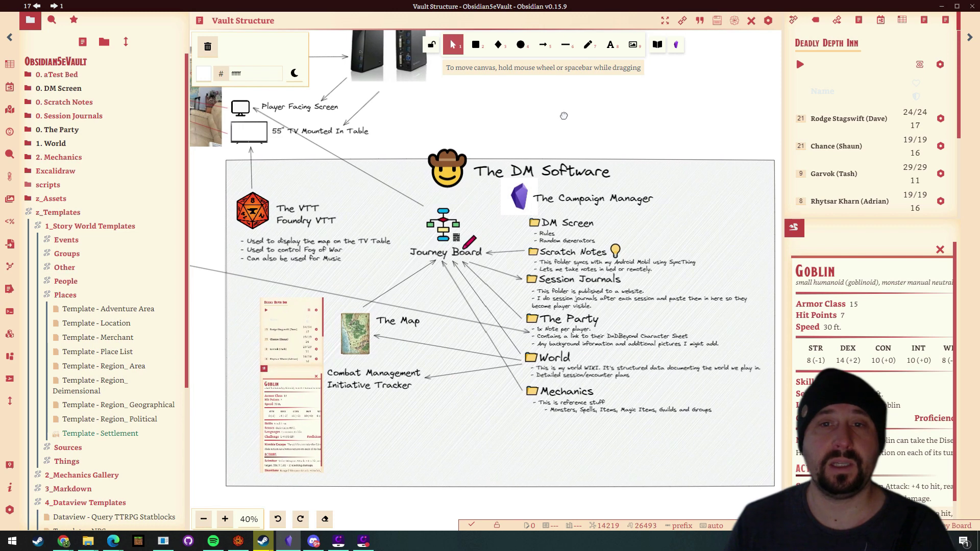
scroll(558, 97, "down", 2)
left_click_drag(558, 91, 555, 90)
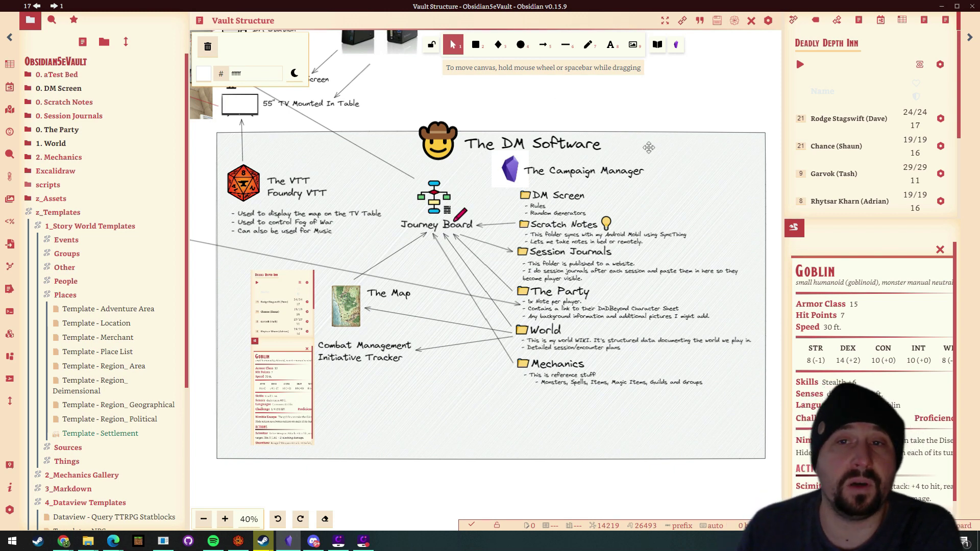
Step: Add "Obsidian.md" as a second line to the "The Campaign Manager" label in The DM Software section
double_click(560, 170)
key("End")
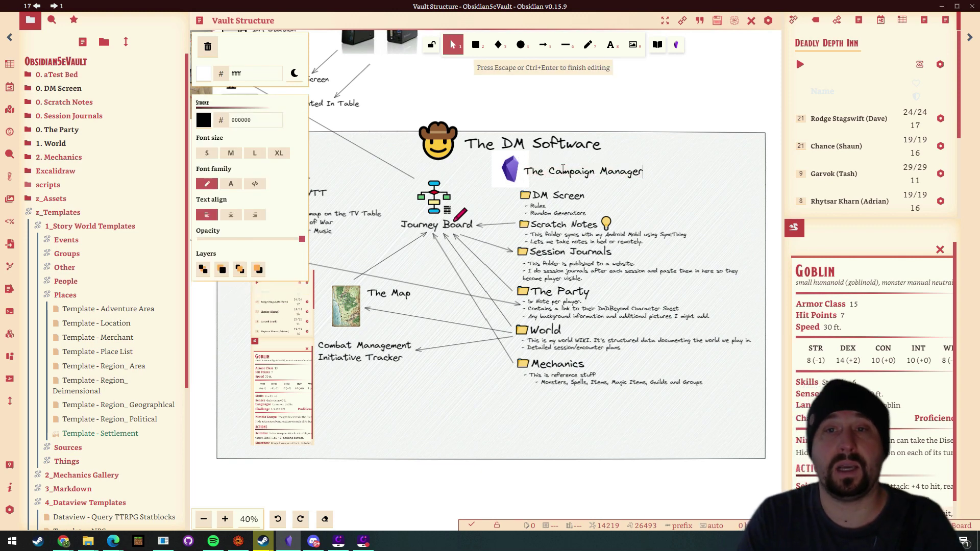
key("Return")
type("O")
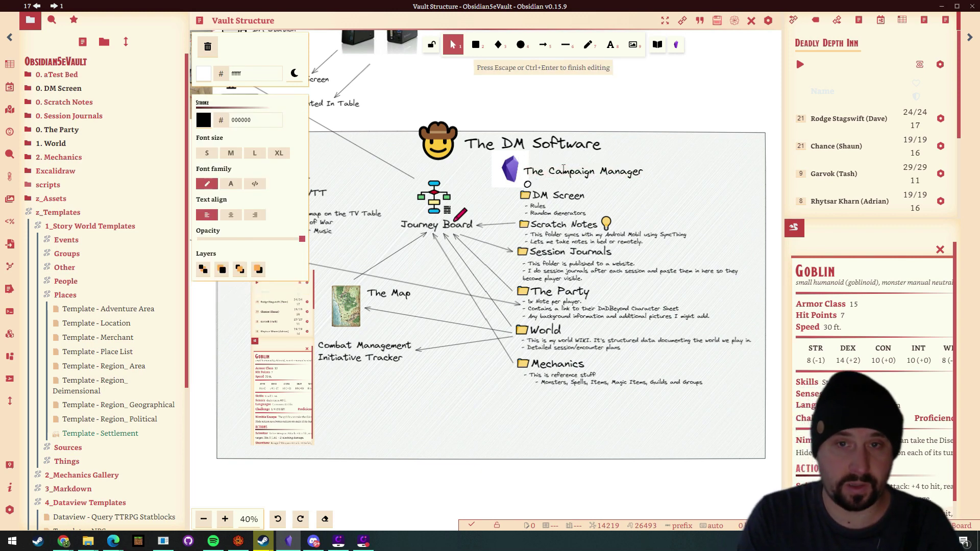
type("nbsidian.")
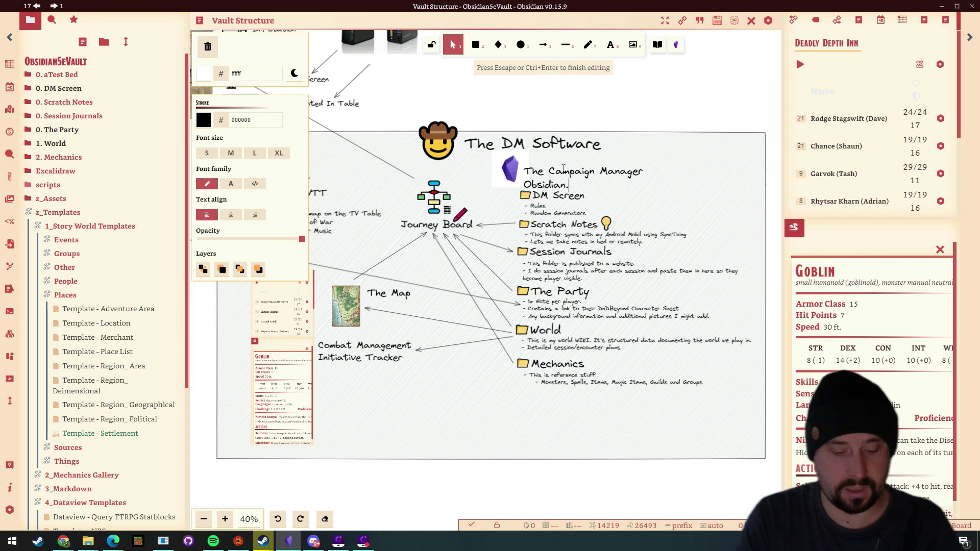
type("md")
key("Escape")
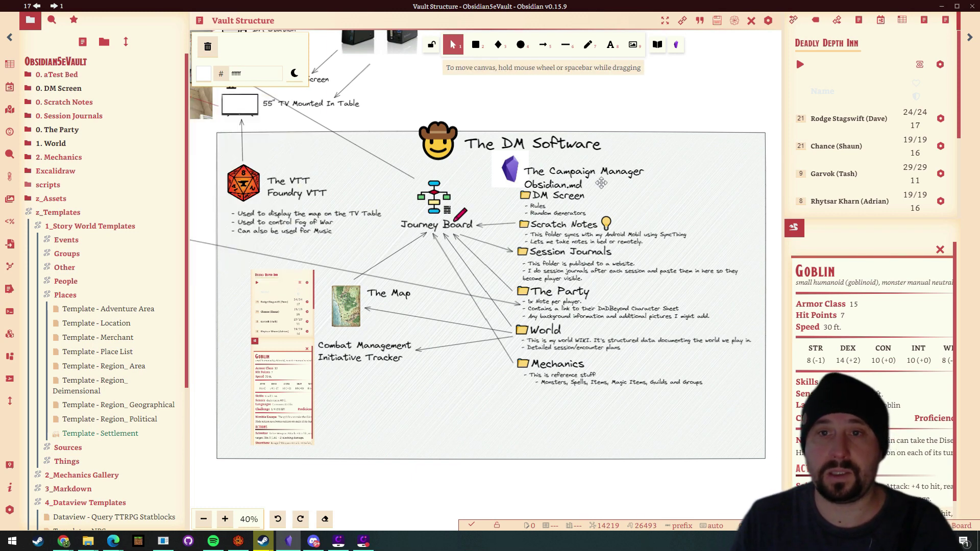
Step: Move the two-line Campaign Manager label slightly up and right, clear of the DM Screen heading, and deselect it
left_click(585, 173)
left_click_drag(567, 169, 576, 162)
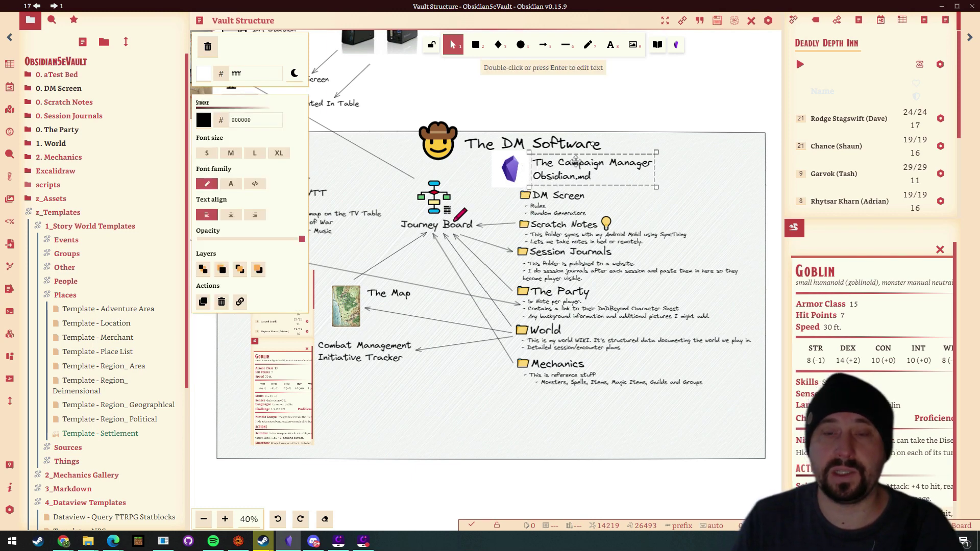
left_click(459, 109)
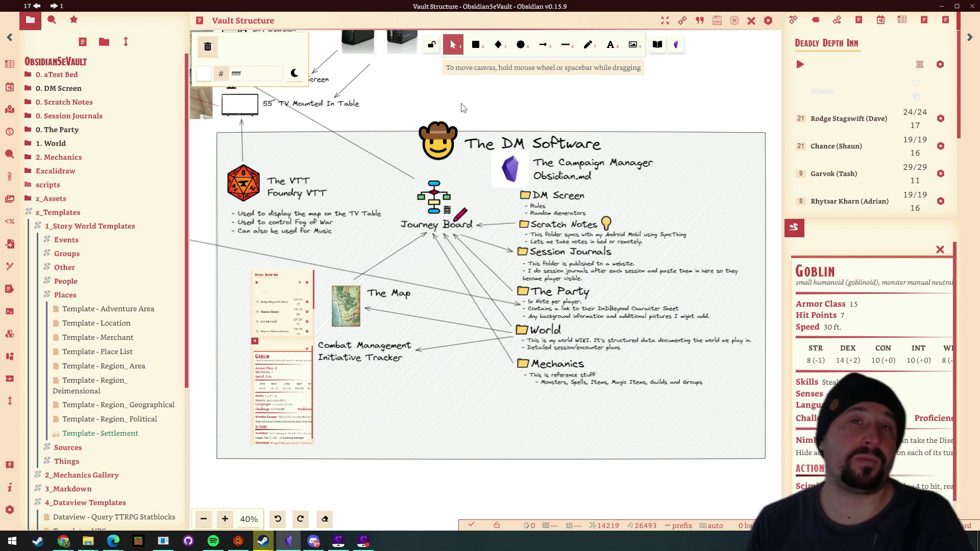
Step: Collapse the z_Assets and z_Templates folders in the vault's file list
left_click_drag(469, 97, 480, 102)
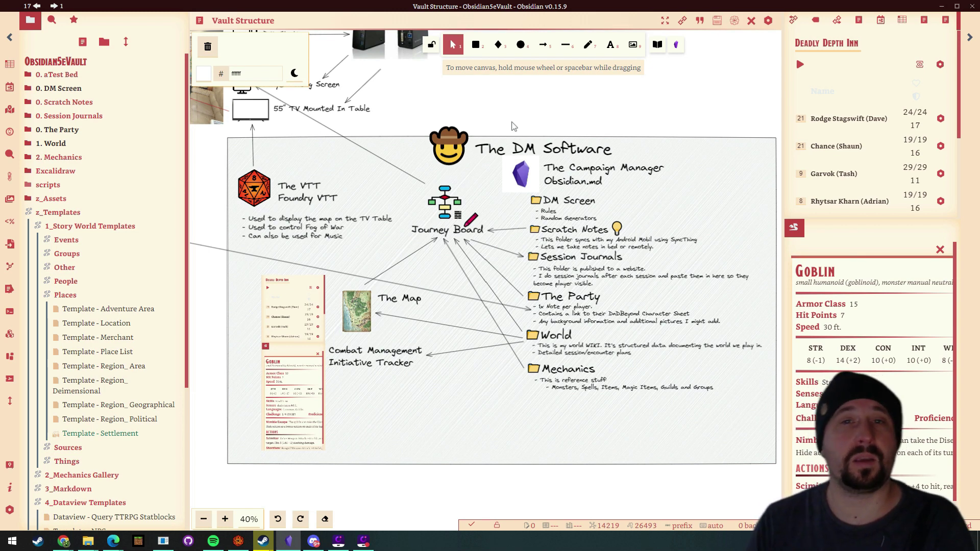
left_click_drag(499, 99, 688, 180)
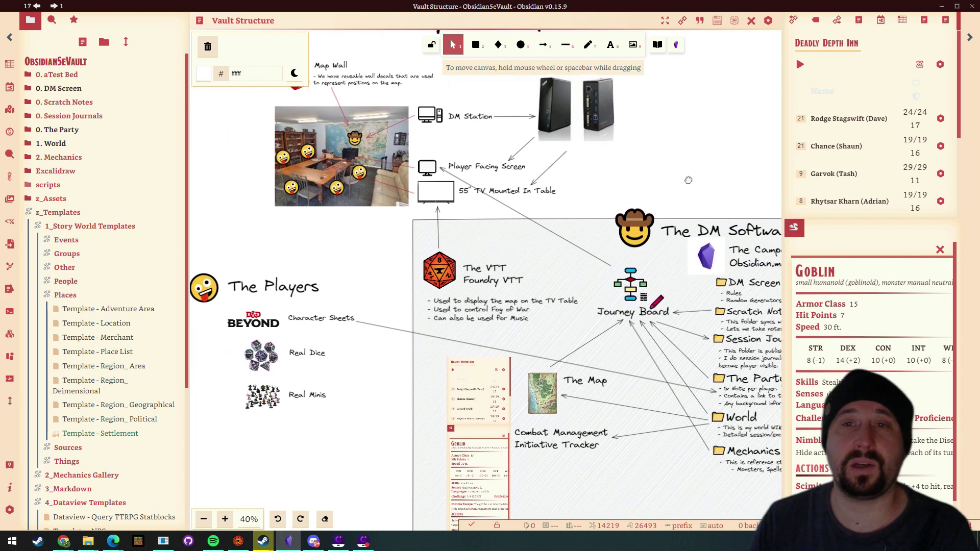
scroll(688, 180, "up", 1)
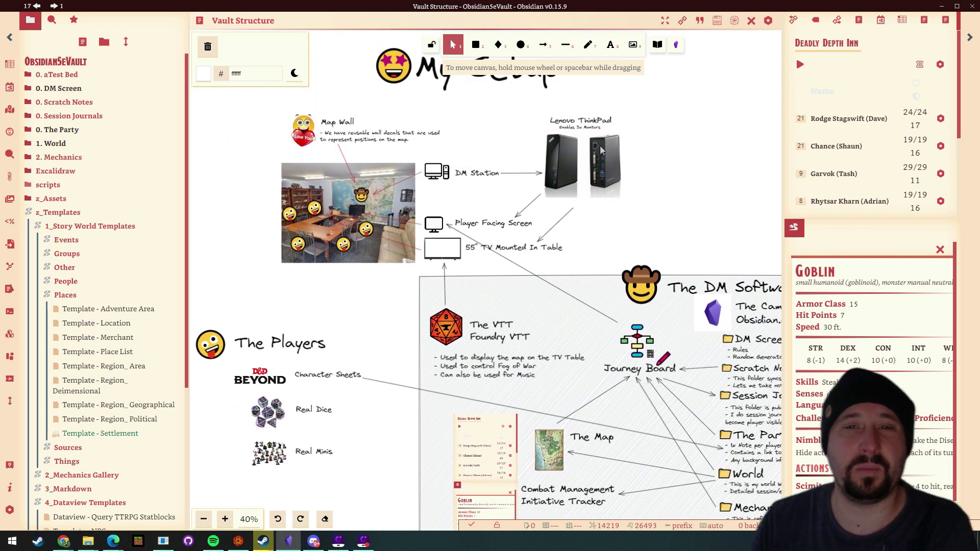
scroll(713, 155, "down", 1)
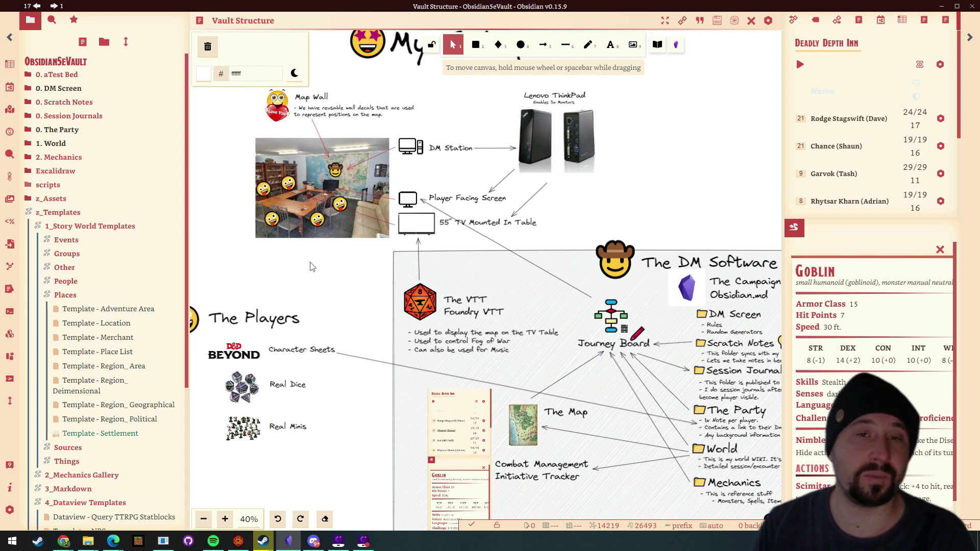
left_click_drag(709, 195, 549, 114)
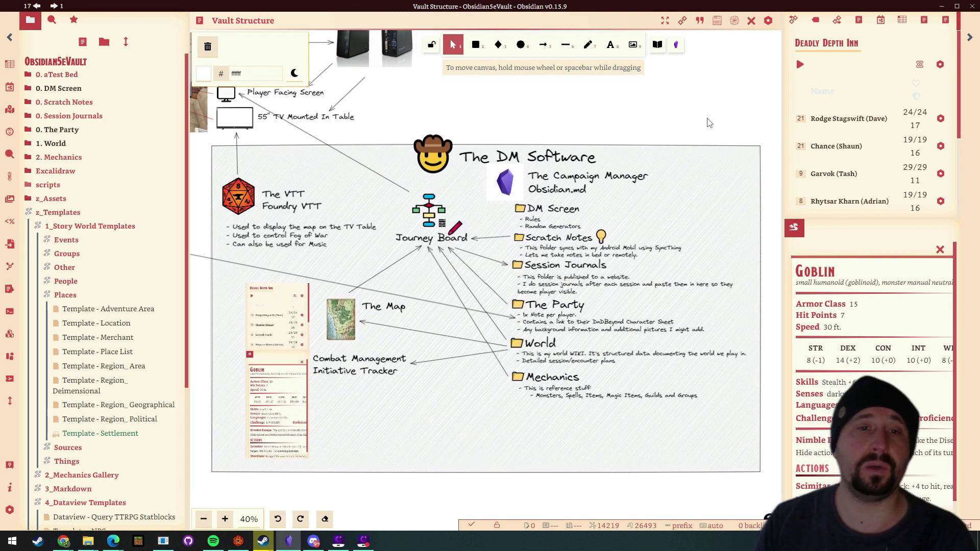
scroll(709, 194, "up", 2)
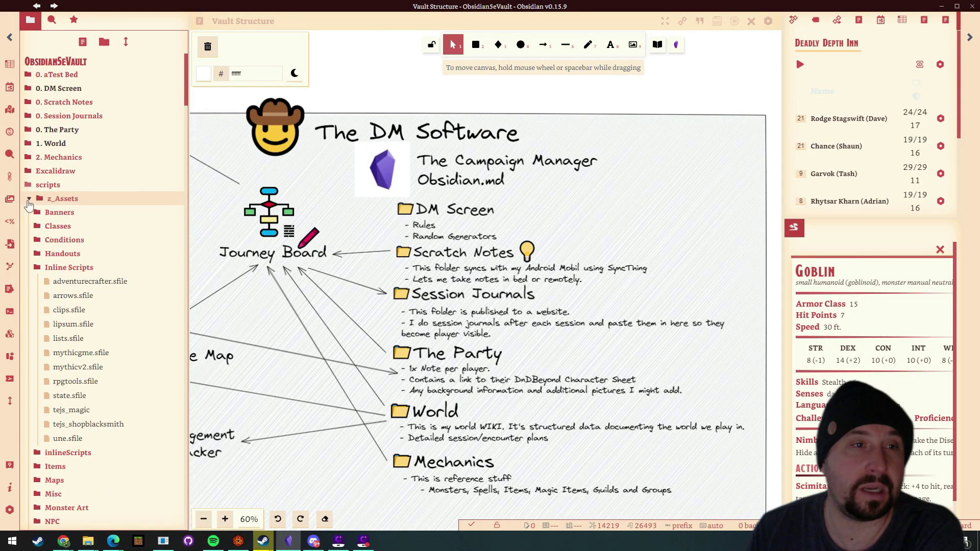
left_click(30, 200)
left_click(33, 213)
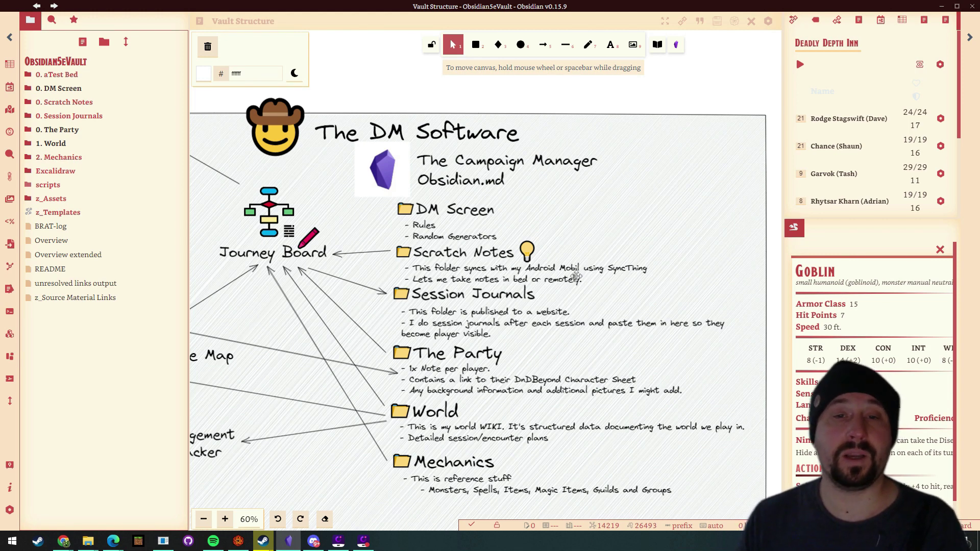
Step: Examine how The Party, World and Mechanics folders connect to the character sheets, the map, the initiative tracker and the Journey Board
left_click_drag(671, 285, 668, 256)
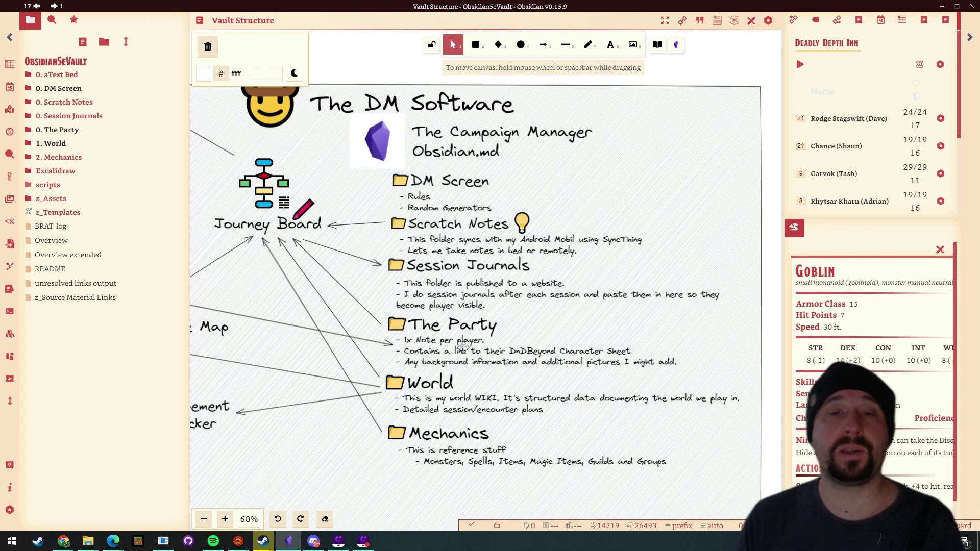
left_click_drag(551, 331, 657, 272)
left_click_drag(373, 288, 678, 329)
scroll(265, 318, "left", 6)
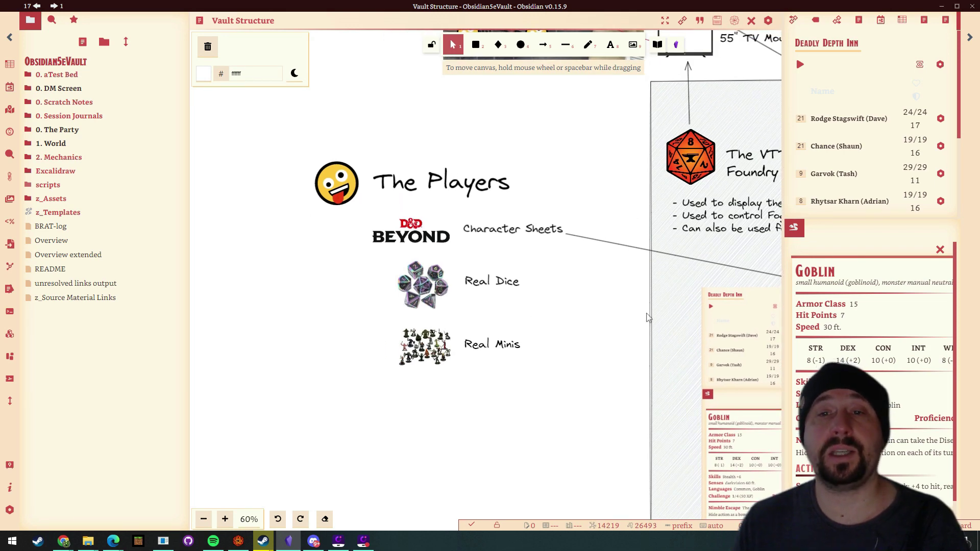
scroll(629, 390, "right", 10)
scroll(629, 390, "down", 3)
scroll(551, 376, "right", 6)
scroll(551, 376, "up", 1)
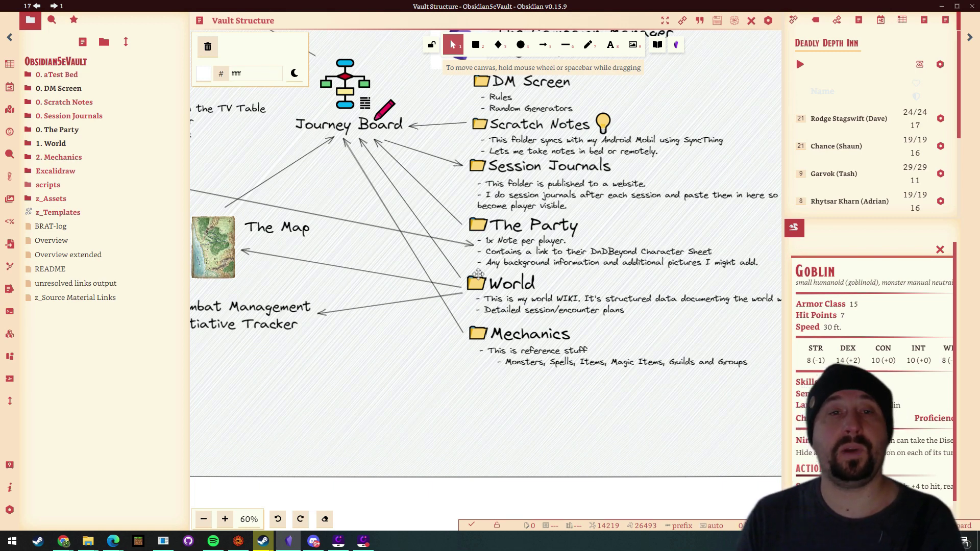
scroll(406, 209, "down", 1)
scroll(397, 203, "down", 1)
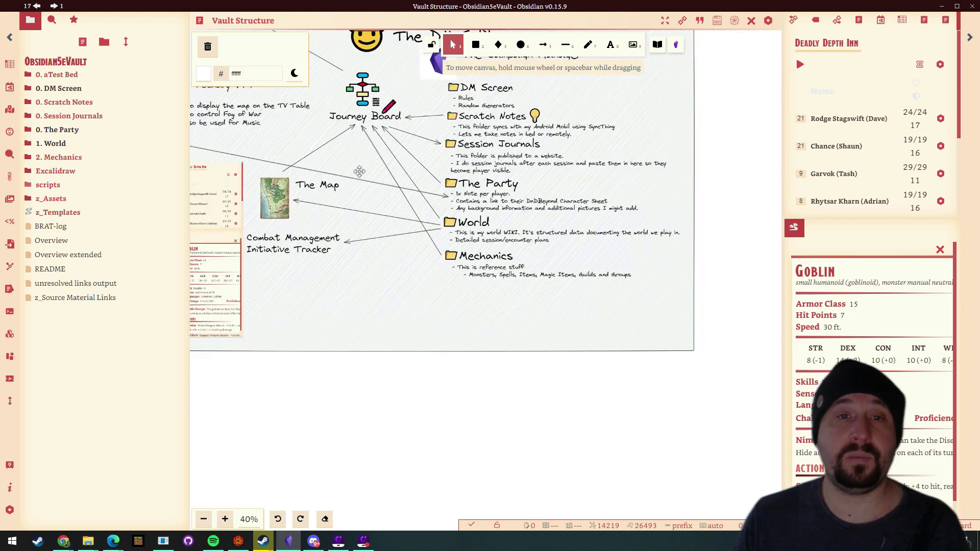
left_click_drag(359, 171, 718, 331)
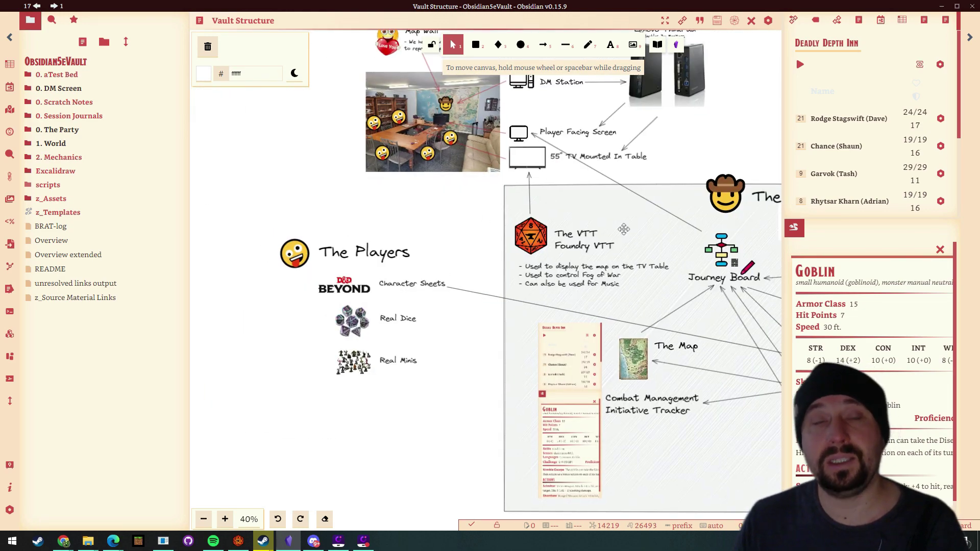
left_click_drag(509, 342, 196, 253)
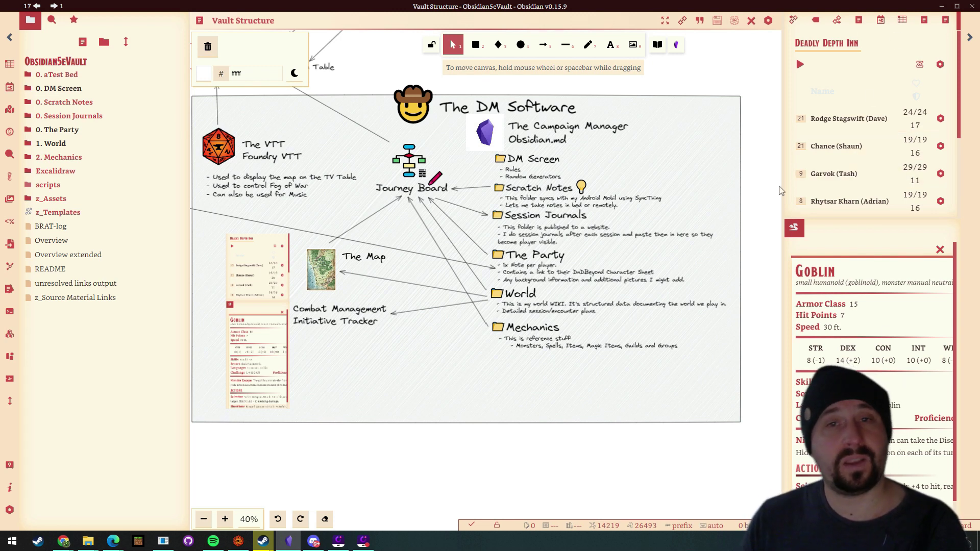
scroll(831, 298, "down", 1)
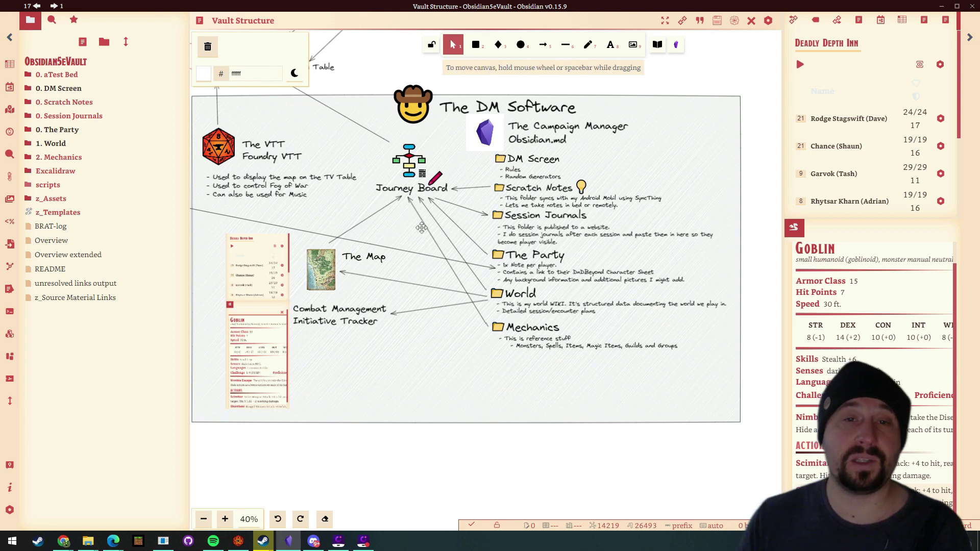
Step: Examine the My Setup diagram as a whole, including how The DM Software section links to the screens, the players and the Journey Board
left_click_drag(421, 228, 541, 378)
left_click_drag(607, 176, 565, 118)
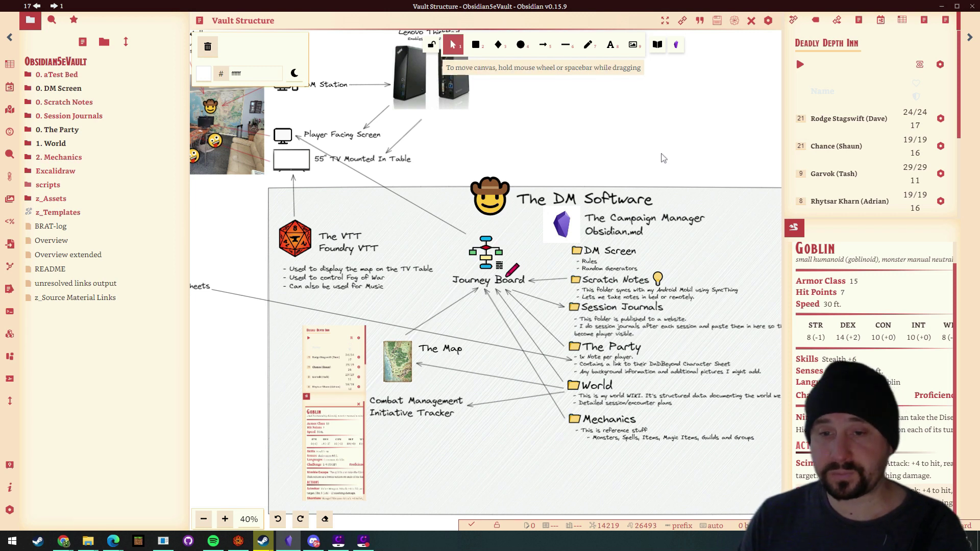
scroll(662, 158, "down", 3)
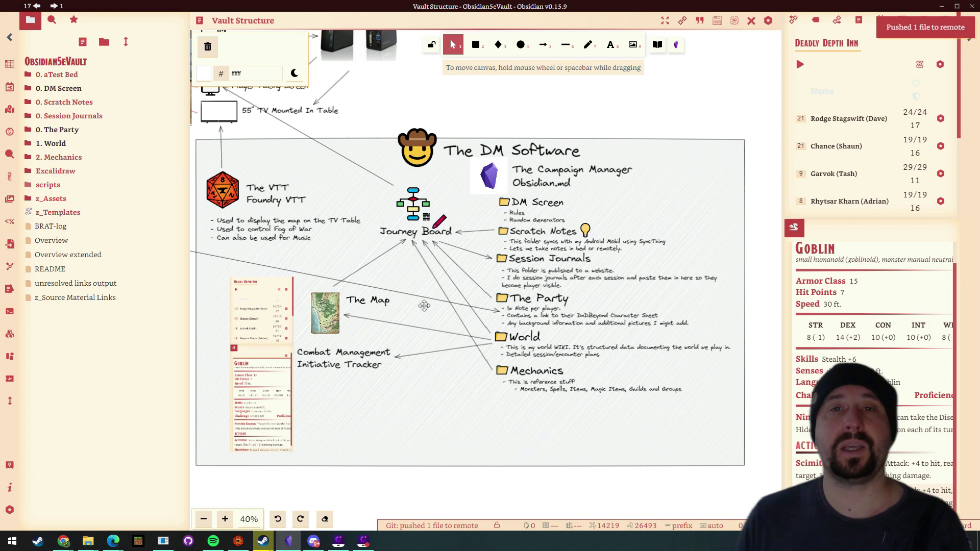
scroll(539, 140, "down", 2)
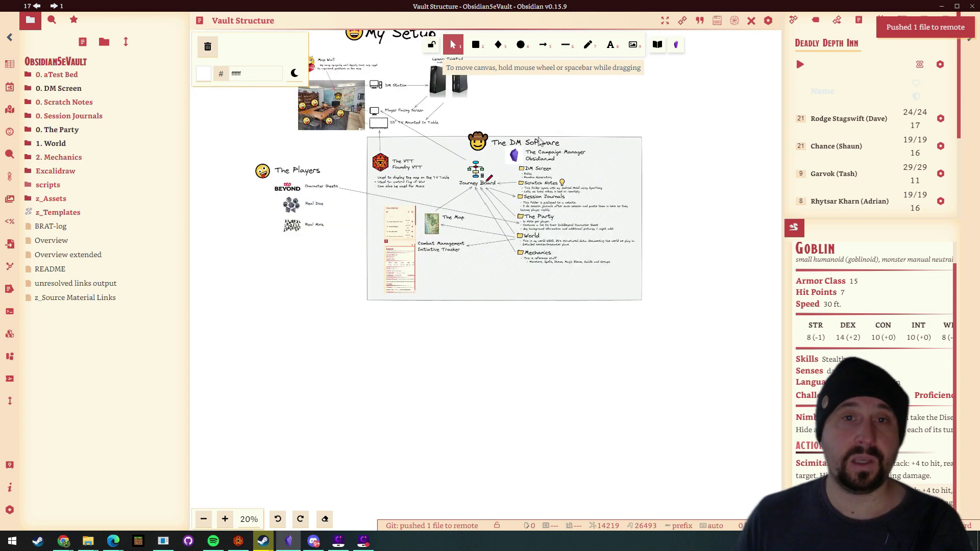
left_click_drag(491, 107, 587, 167)
scroll(529, 199, "up", 1)
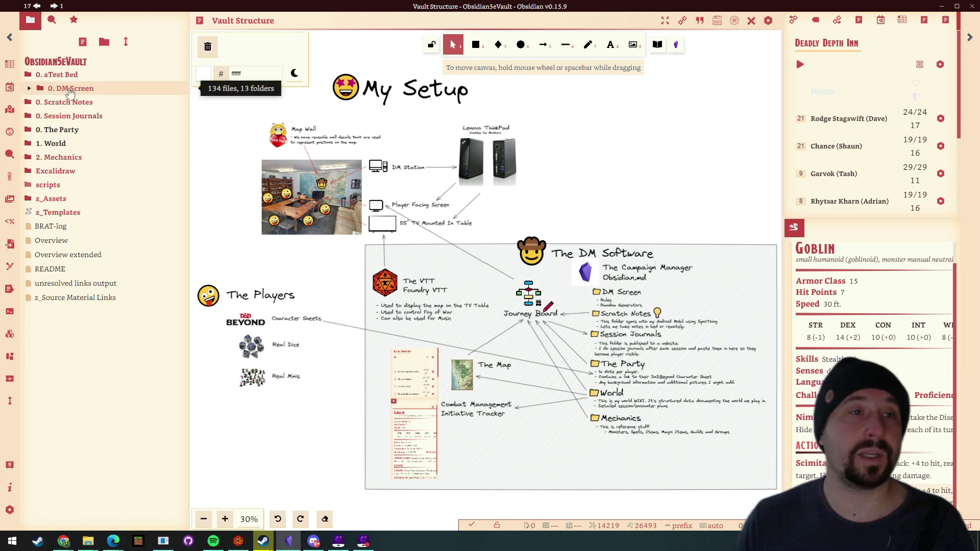
Step: Open the 0. DM Screen board and preview the Vision, Light & Torches card in the Checks column
left_click(29, 76)
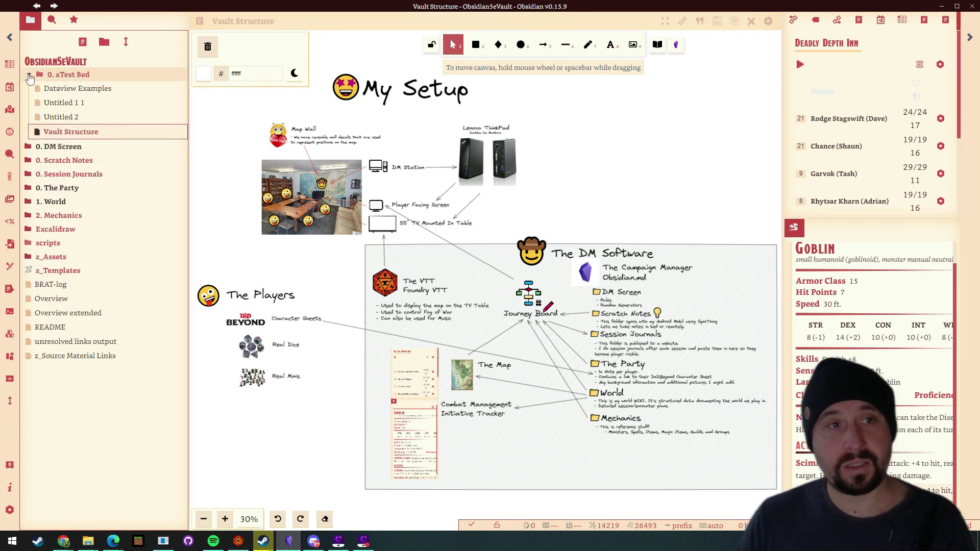
left_click(29, 76)
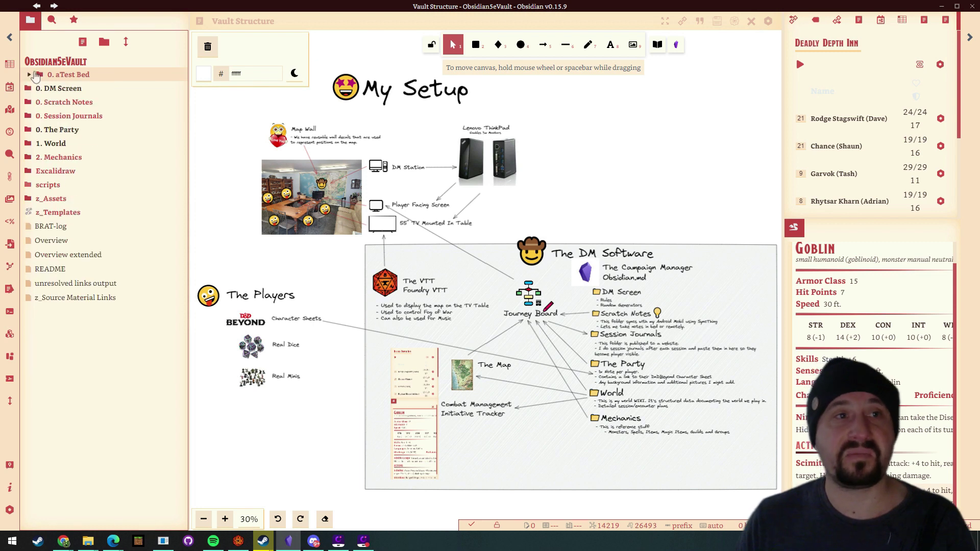
left_click(52, 92)
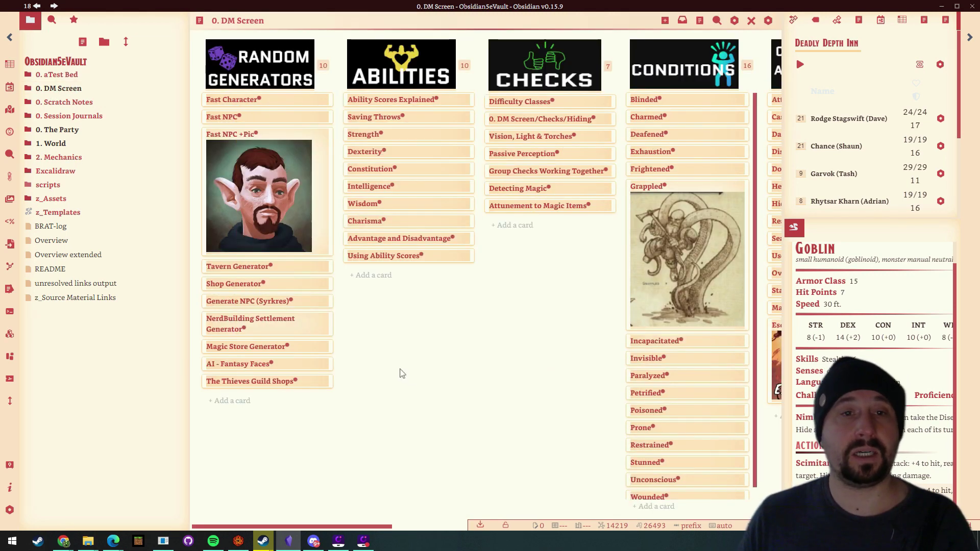
mouse_move(392, 526)
left_mouse_down()
mouse_move(707, 530)
mouse_move(405, 489)
mouse_move(351, 454)
left_mouse_up()
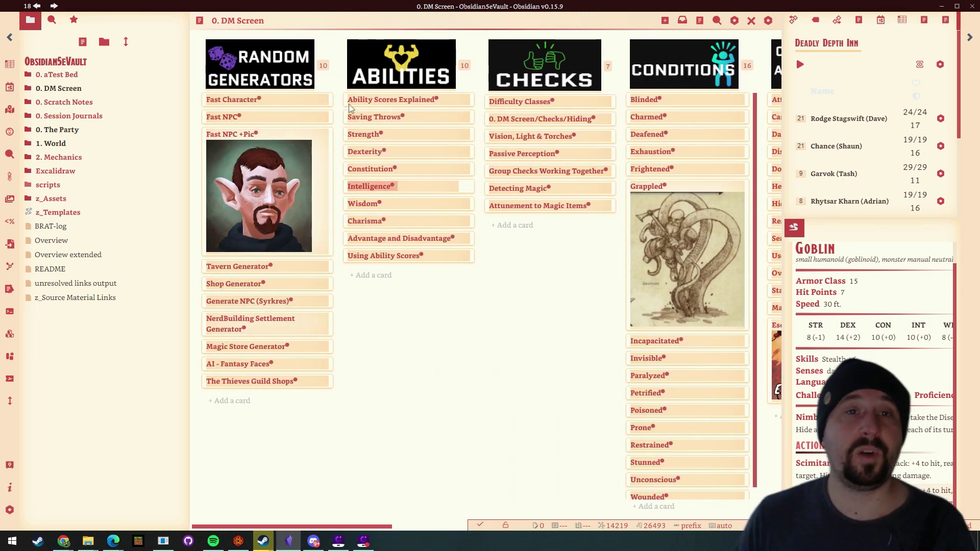
mouse_move(411, 65)
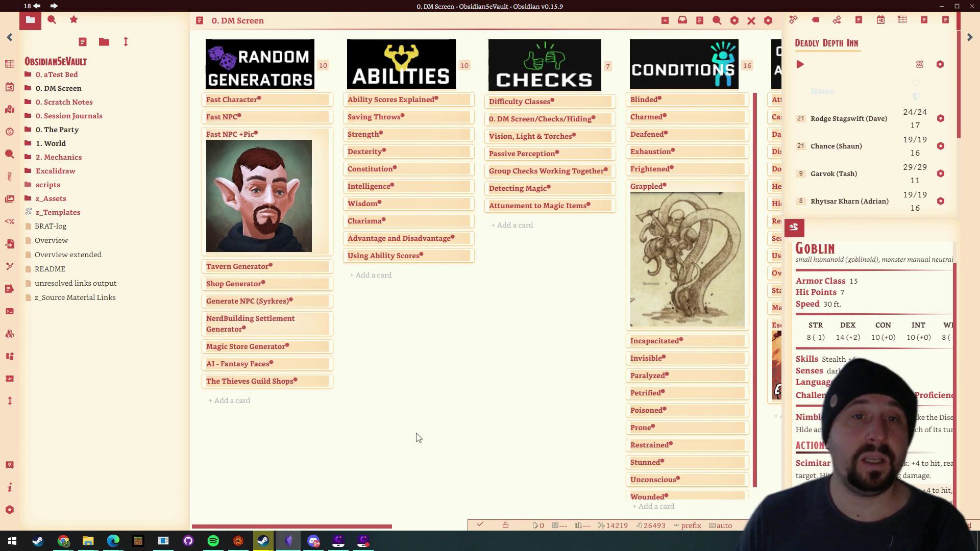
mouse_move(531, 138)
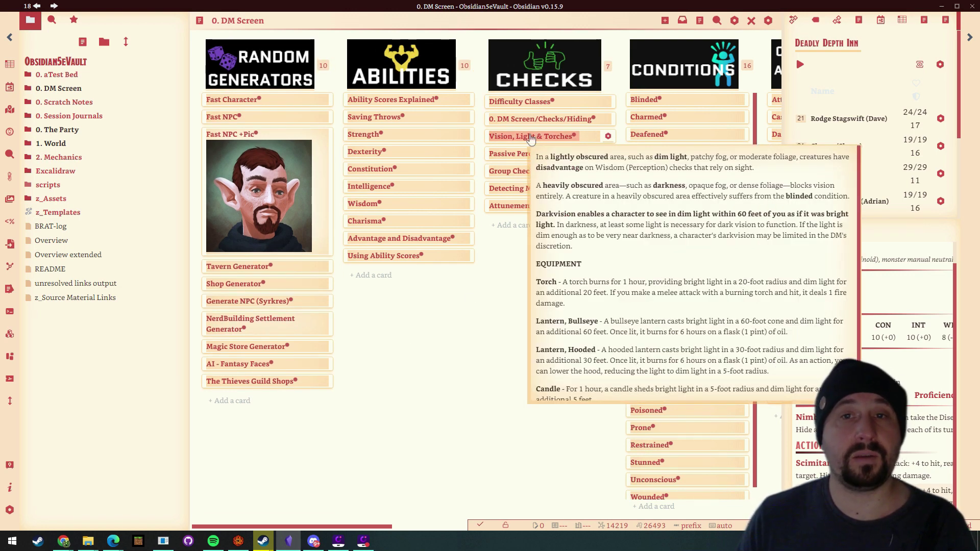
mouse_move(365, 173)
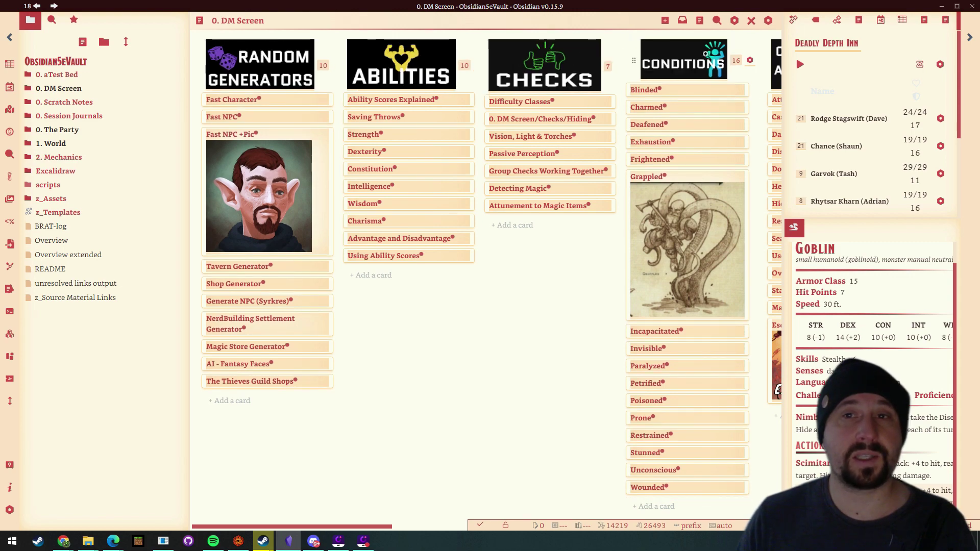
left_click_drag(278, 525, 663, 533)
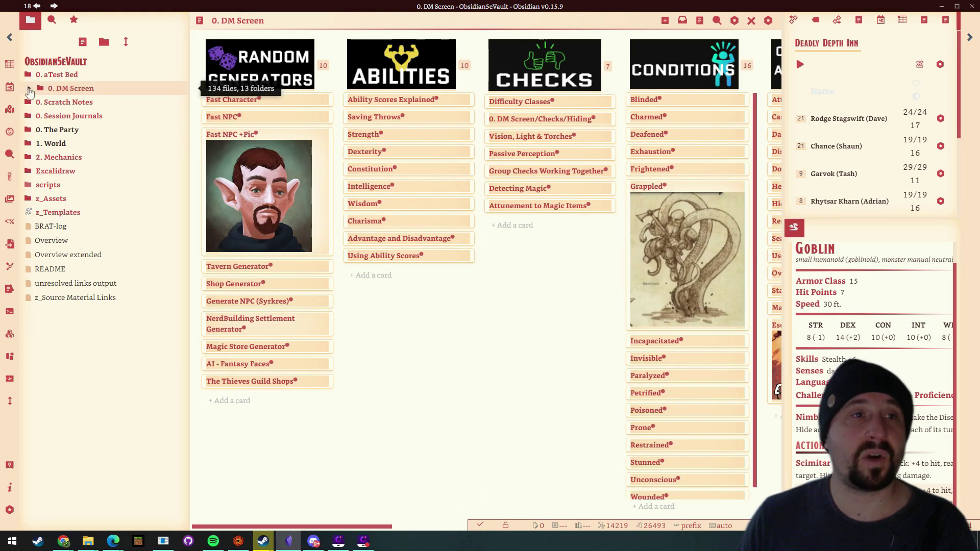
Step: Expand the 0. DM Screen folder in the vault's file list and collapse its Healing, Damage and Dying subfolder
left_click(29, 90)
left_click(41, 158)
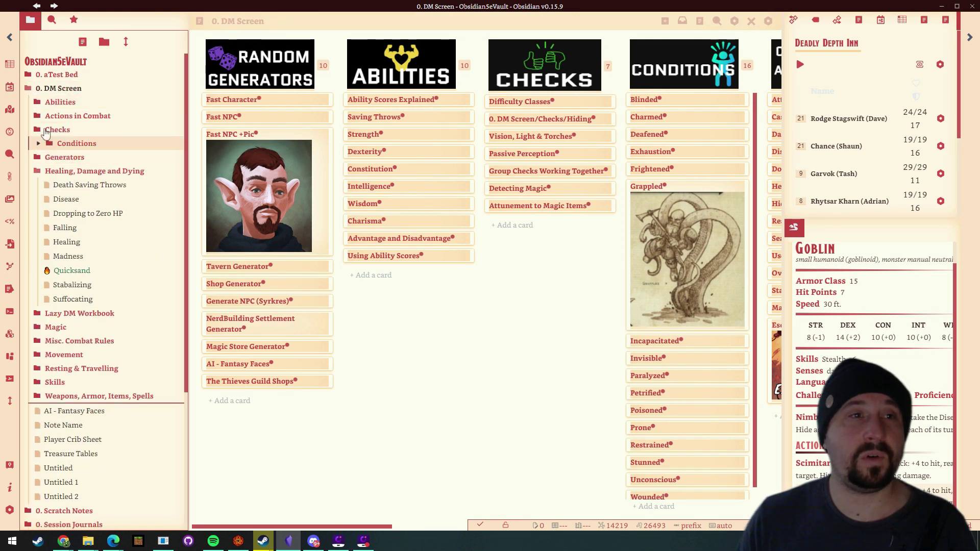
left_click(39, 172)
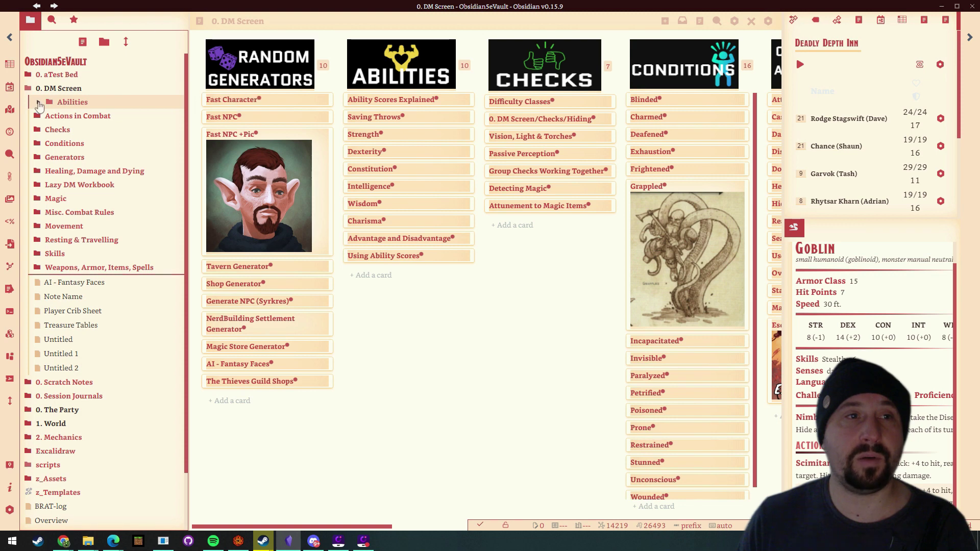
Step: View the Constitution note in the Abilities subfolder and return to the 0. DM Screen board
left_click(38, 104)
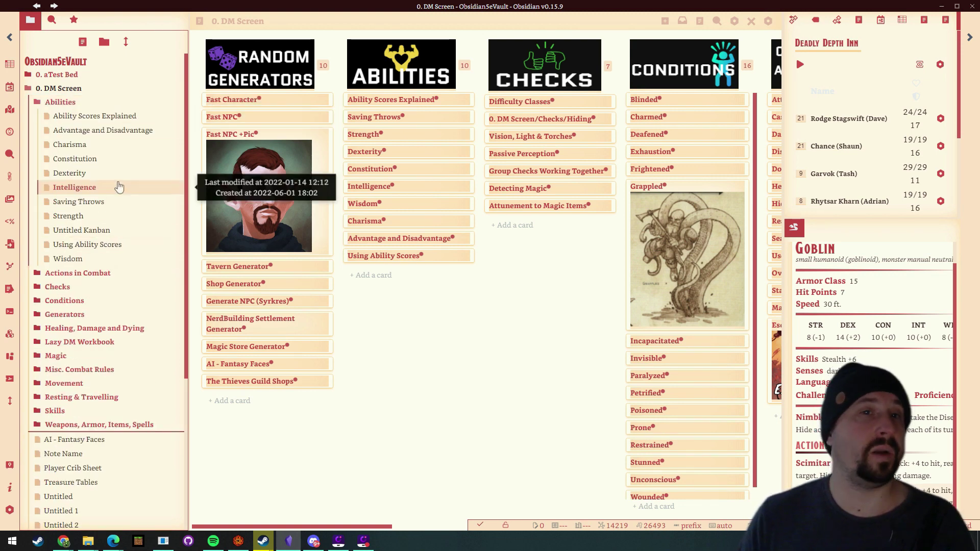
left_click(116, 159)
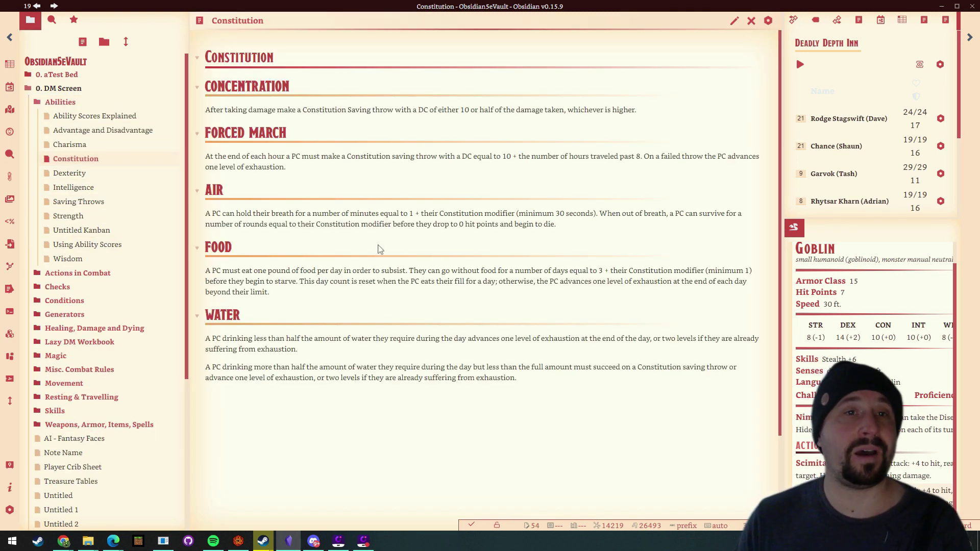
left_click(37, 6)
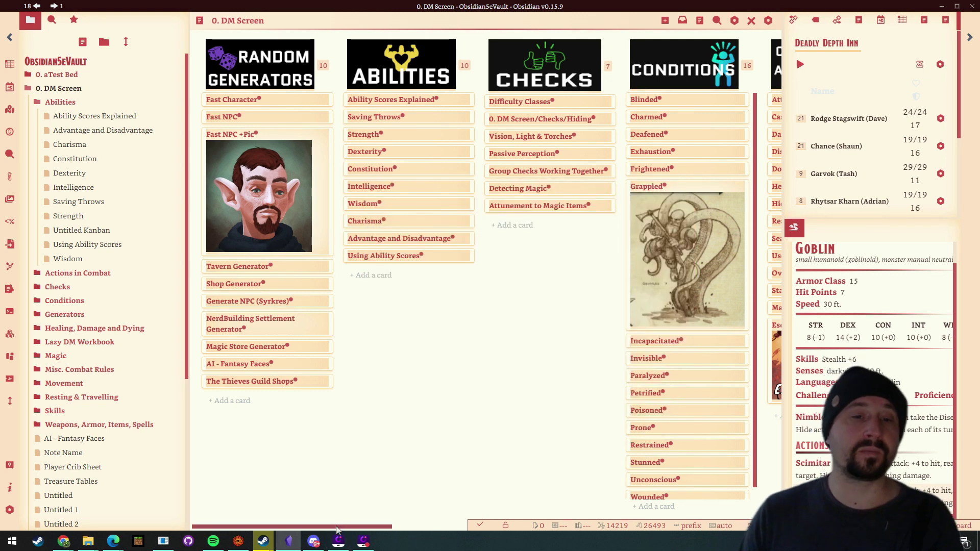
Step: Look through all columns of the DM Screen board, from Random Generators to Skills, and return to the first column
left_click_drag(346, 527, 730, 535)
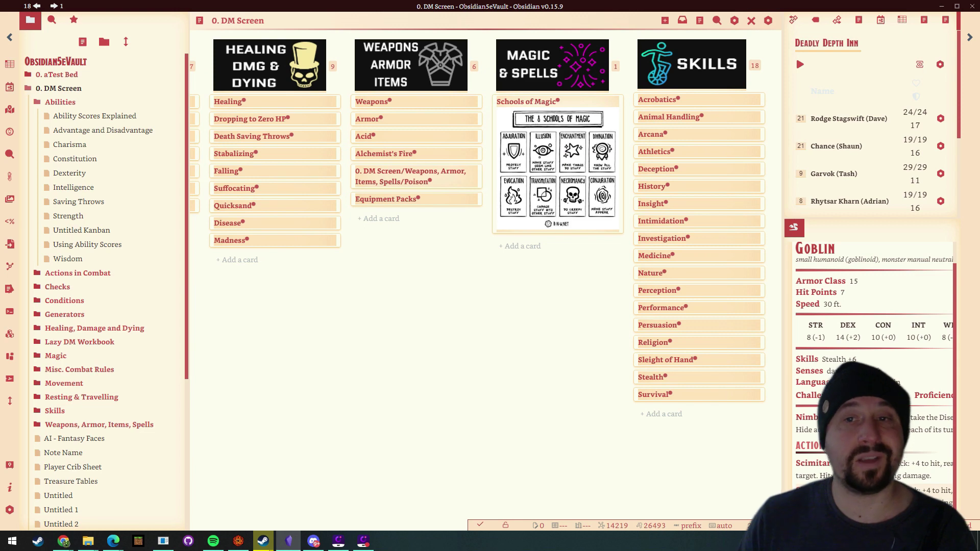
scroll(343, 294, "left", 15)
scroll(342, 294, "right", 2)
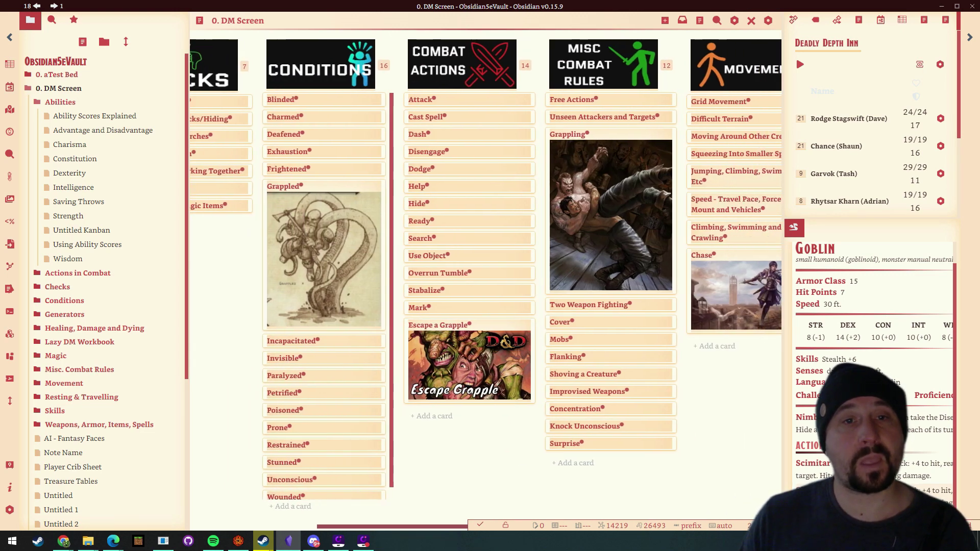
mouse_move(286, 191)
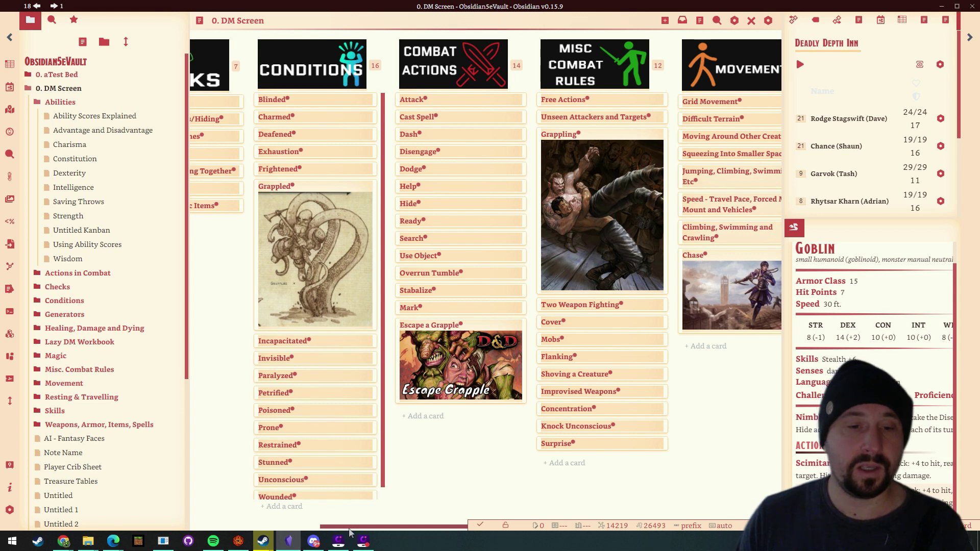
left_click_drag(349, 531, 309, 517)
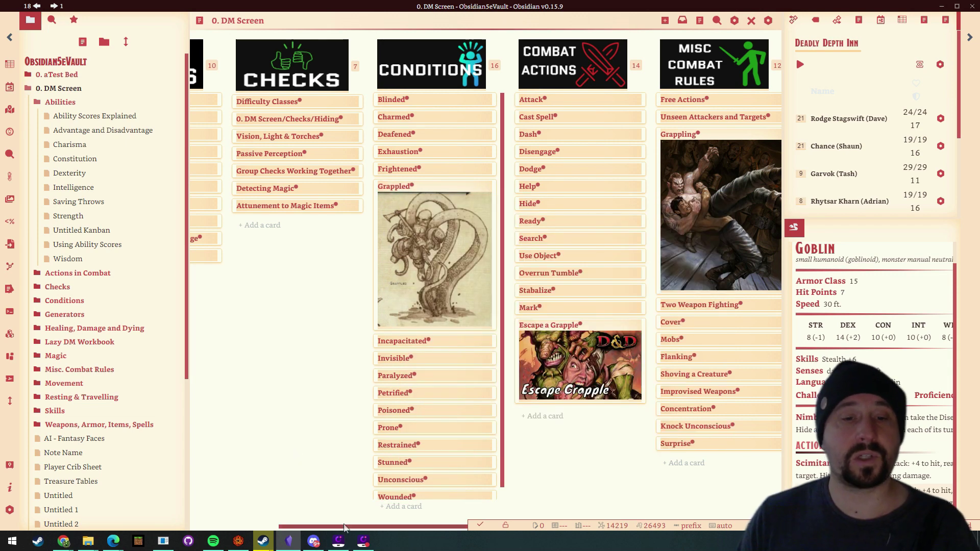
left_click_drag(344, 528, 258, 529)
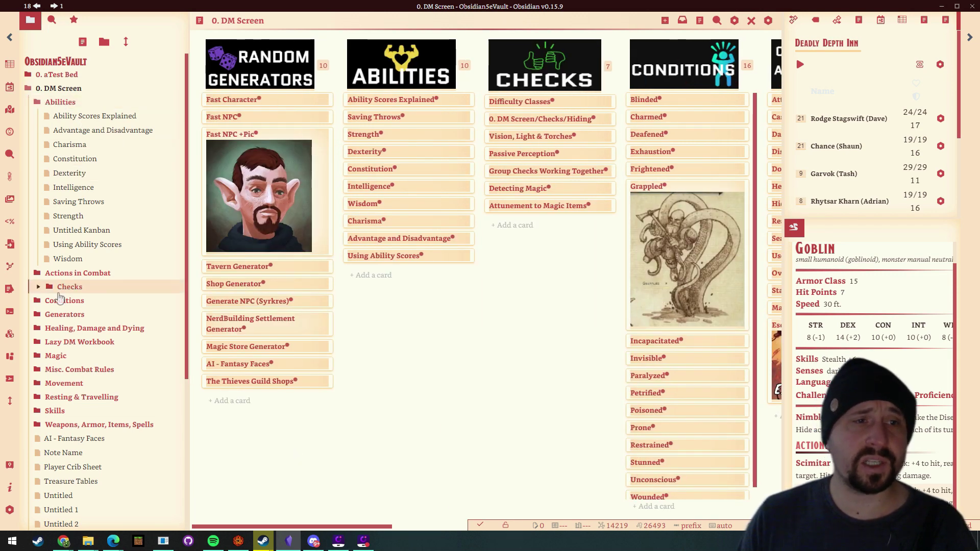
Step: Collapse the Abilities subfolder and open the Fast NPC +Pic generator from the board's Random Generators column
left_click(56, 101)
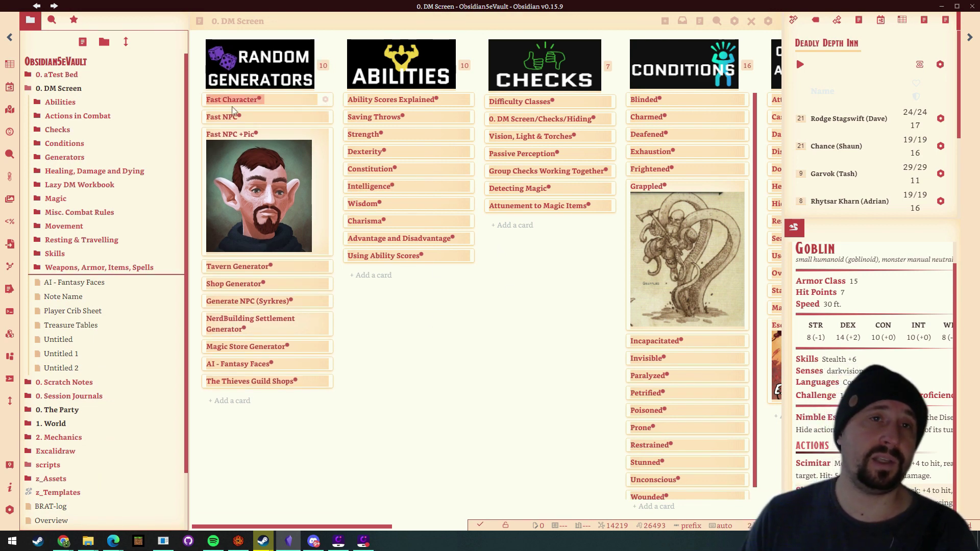
left_click(444, 409)
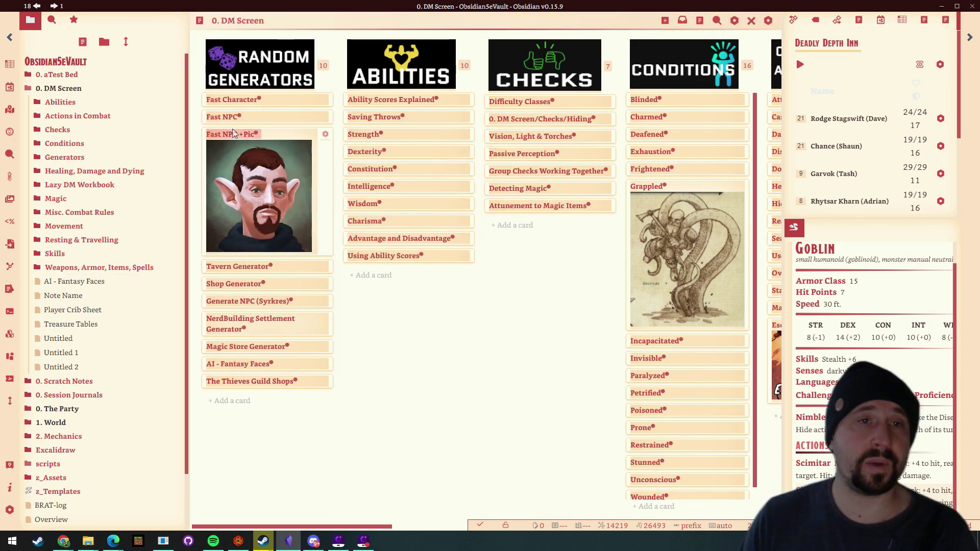
left_click(233, 133)
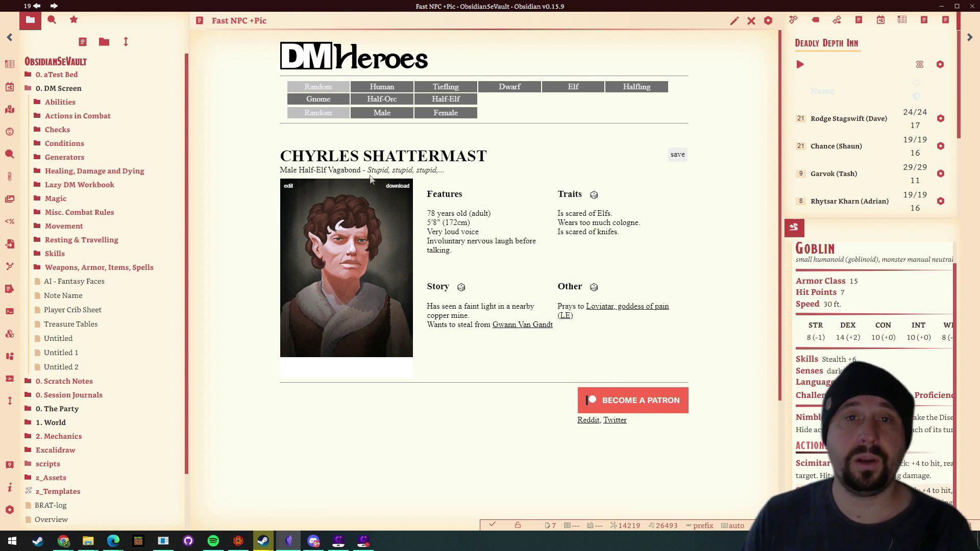
Step: Generate and save a random male NPC, and reload the saved entry after trying the Half-Elf option
left_click(382, 112)
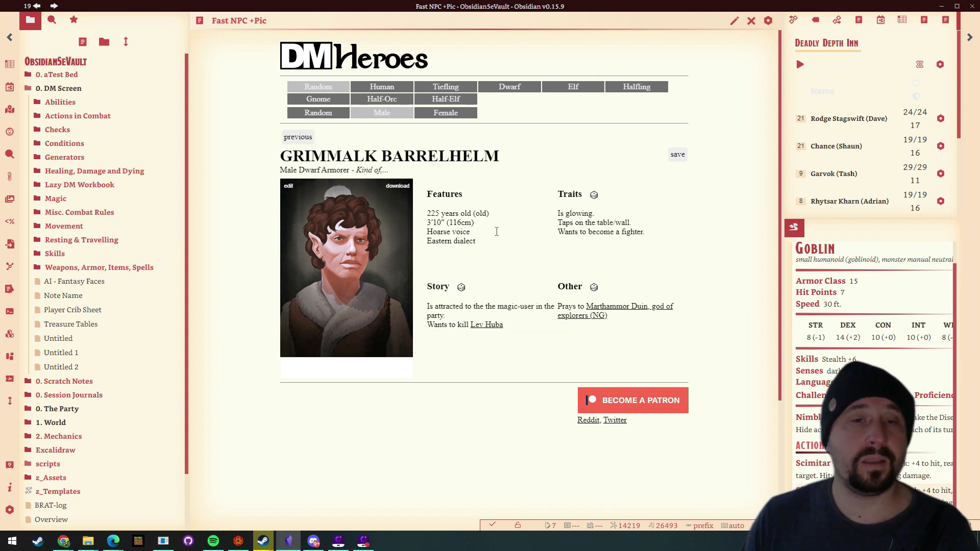
left_click(677, 157)
left_click(442, 99)
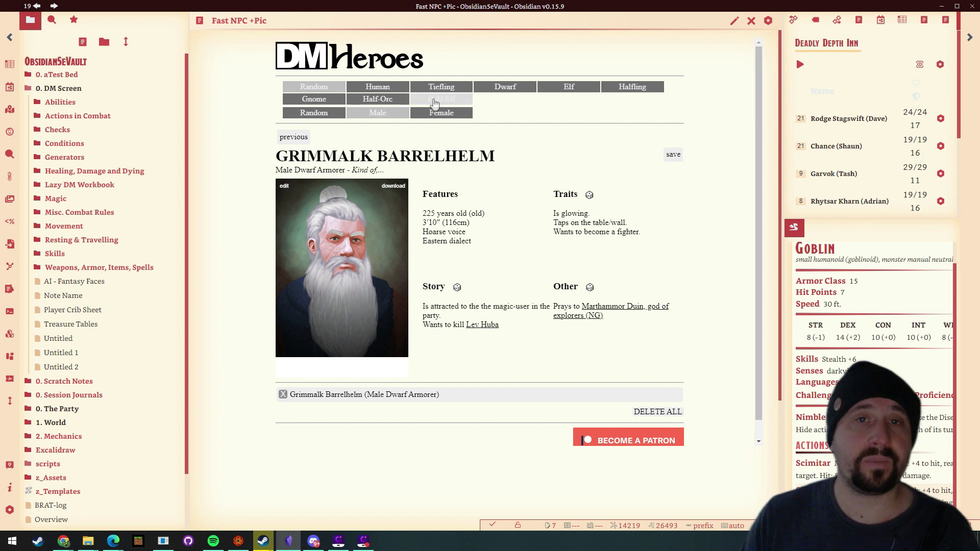
left_click(378, 396)
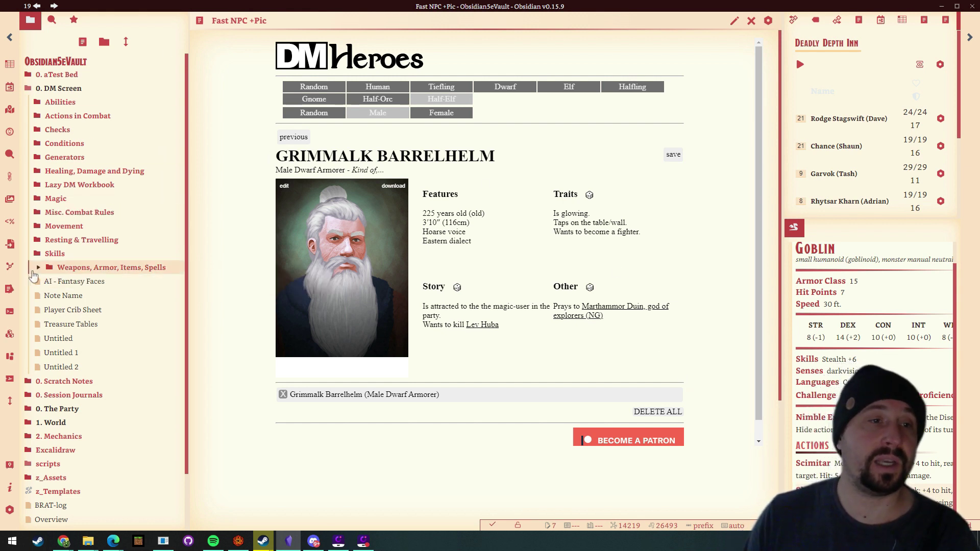
Step: Look at the notes inside the Weapons, Armor, Items, Spells subfolder and collapse it again
left_click(128, 267)
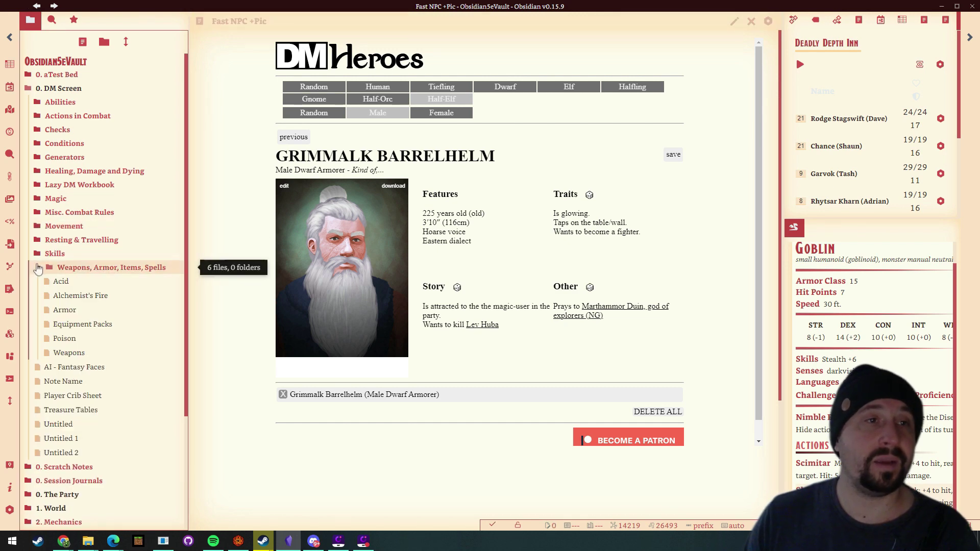
left_click(102, 267)
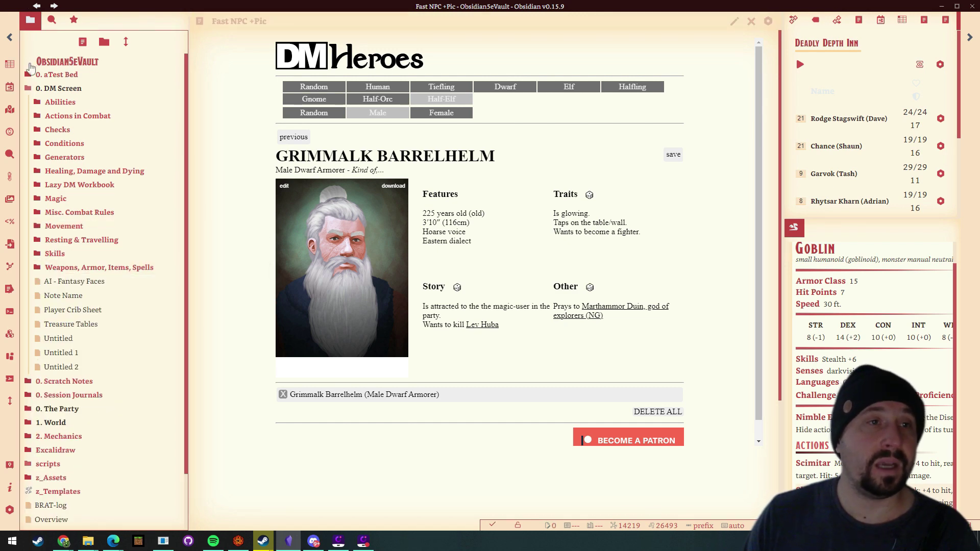
Step: Open the Magic Store Generator from the 0. DM Screen board and generate weapons stock for a store with Poor wealth and Tiny size
left_click(55, 90)
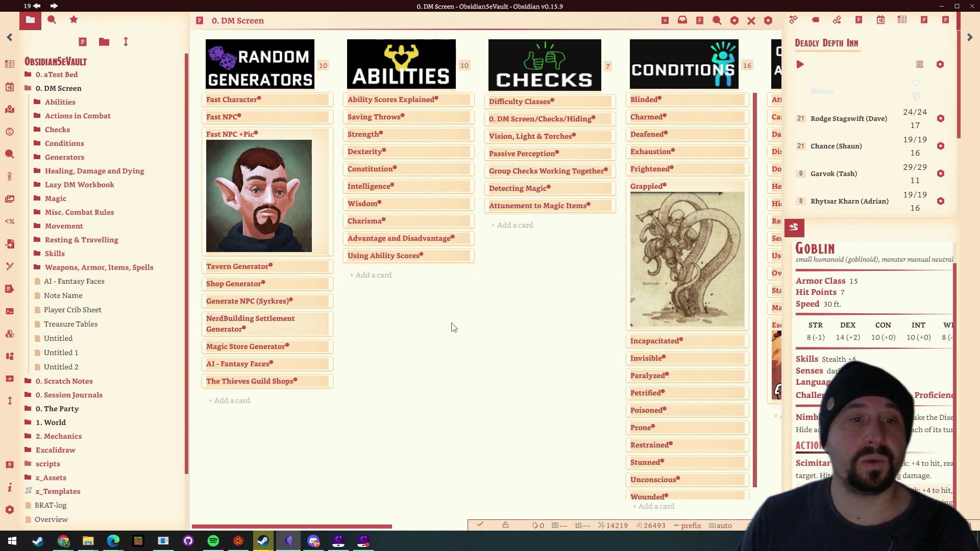
left_click(236, 349)
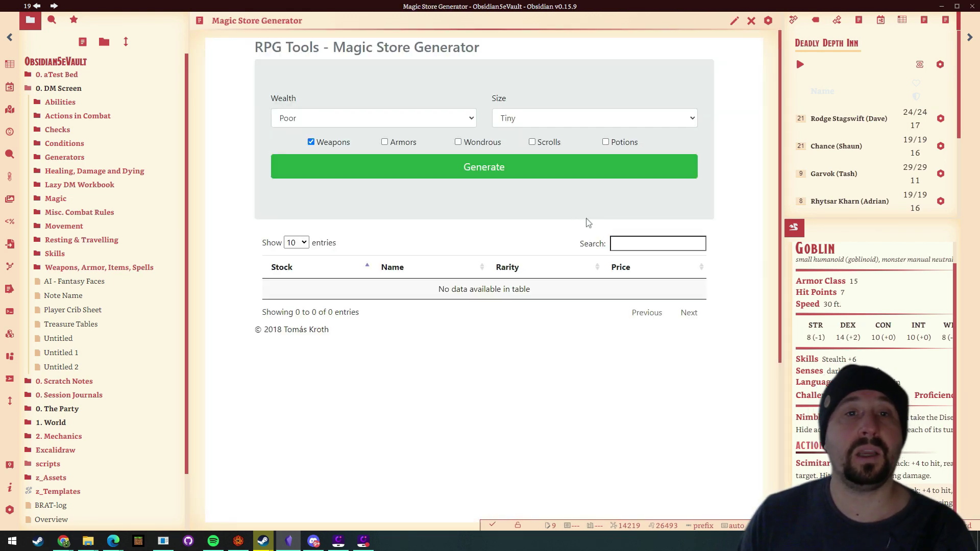
left_click(502, 168)
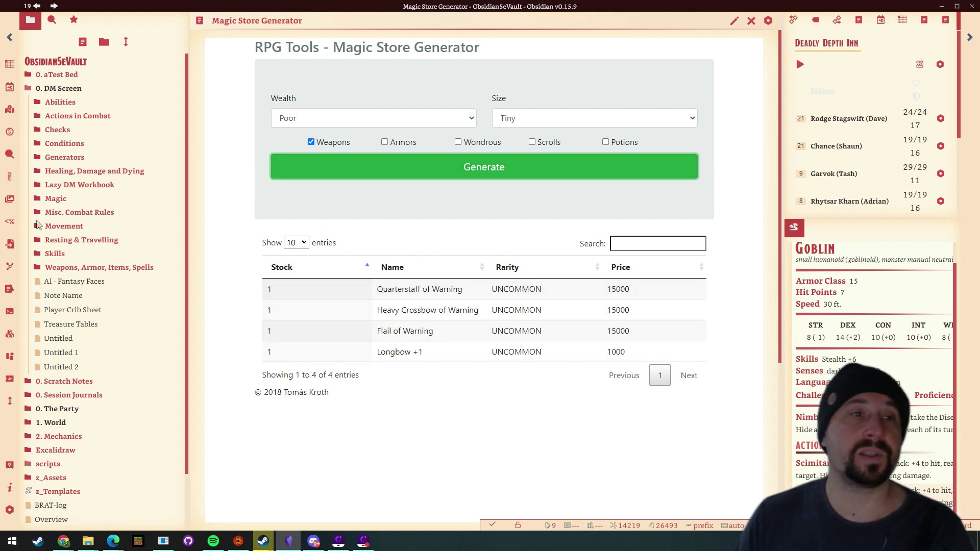
Step: Collapse the 0. DM Screen folder and expand the 0. Scratch Notes folder in the vault's file list
left_click(28, 88)
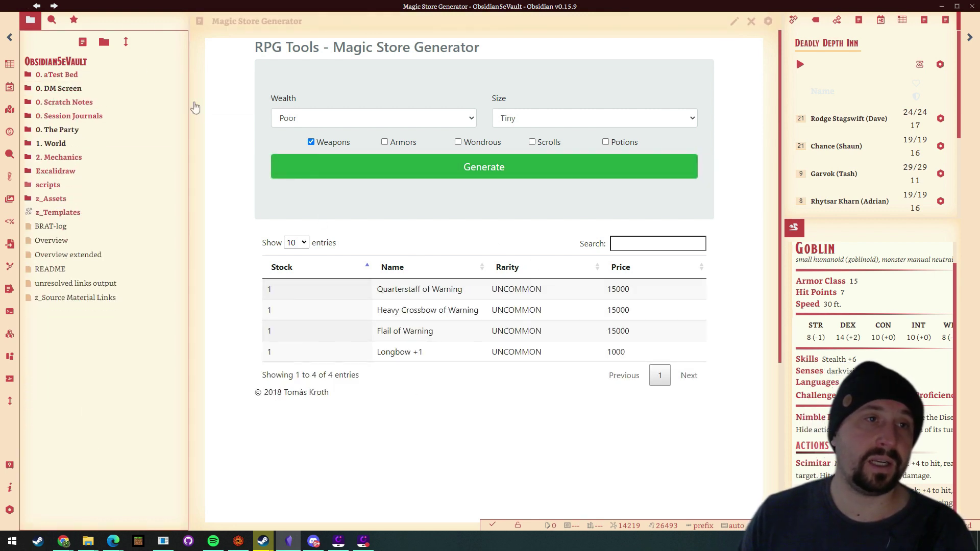
left_click(29, 102)
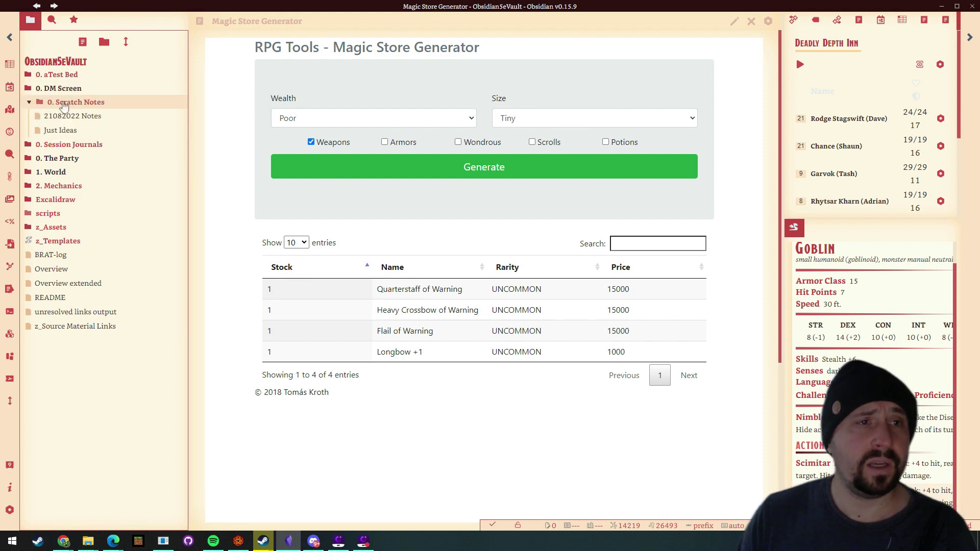
Step: Open the Just Ideas note in the 0. Scratch Notes folder and look through its armor ideas, images and web link
left_click(64, 106)
left_click(63, 105)
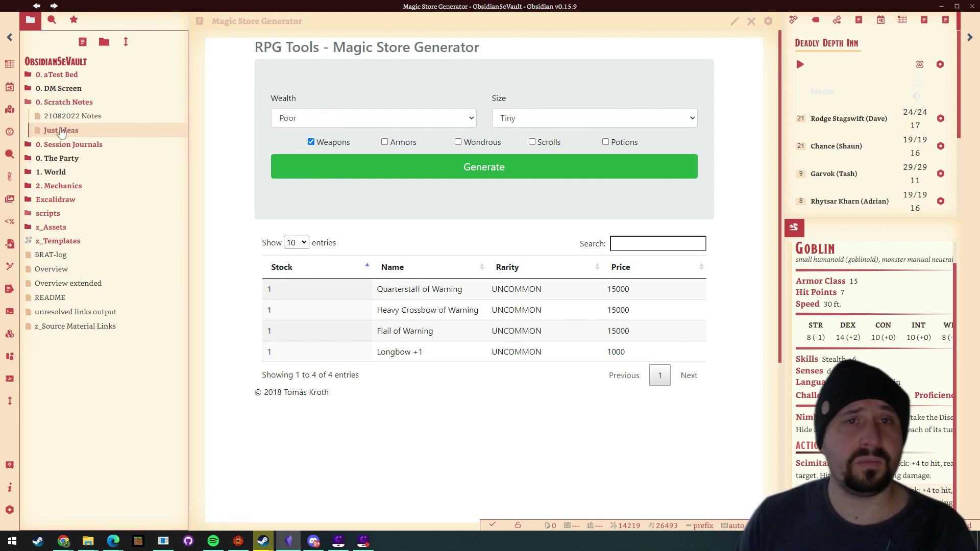
left_click(61, 130)
scroll(510, 255, "down", 12)
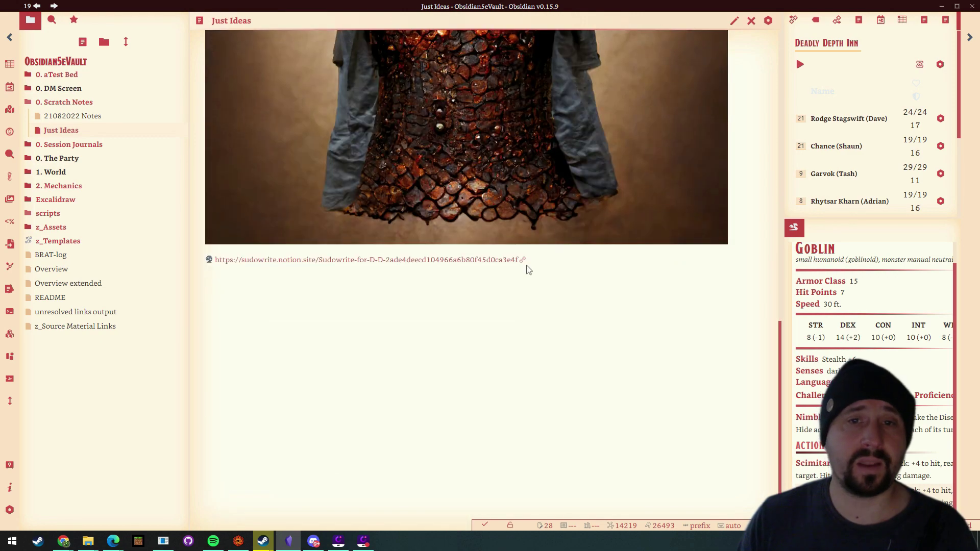
scroll(528, 269, "up", 10)
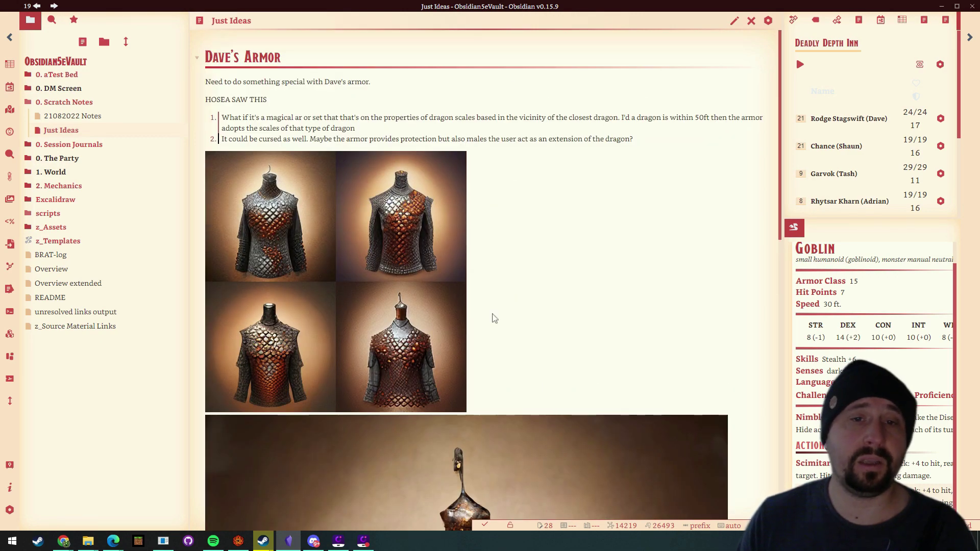
scroll(579, 250, "down", 8)
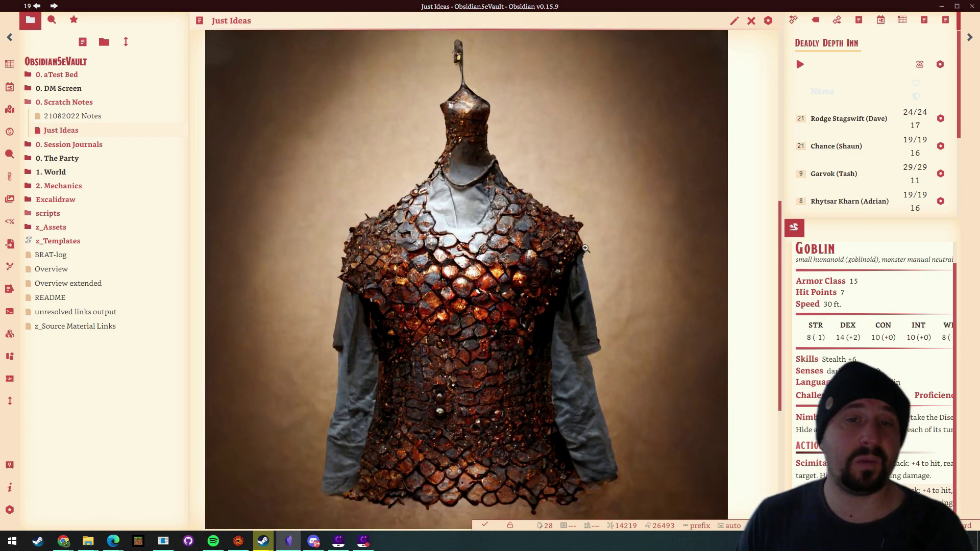
scroll(586, 248, "up", 8)
Step: Open the 21082022 Notes scratch note and look through its session bullet points and the Deadly Depth Inn encounter block
left_click(60, 117)
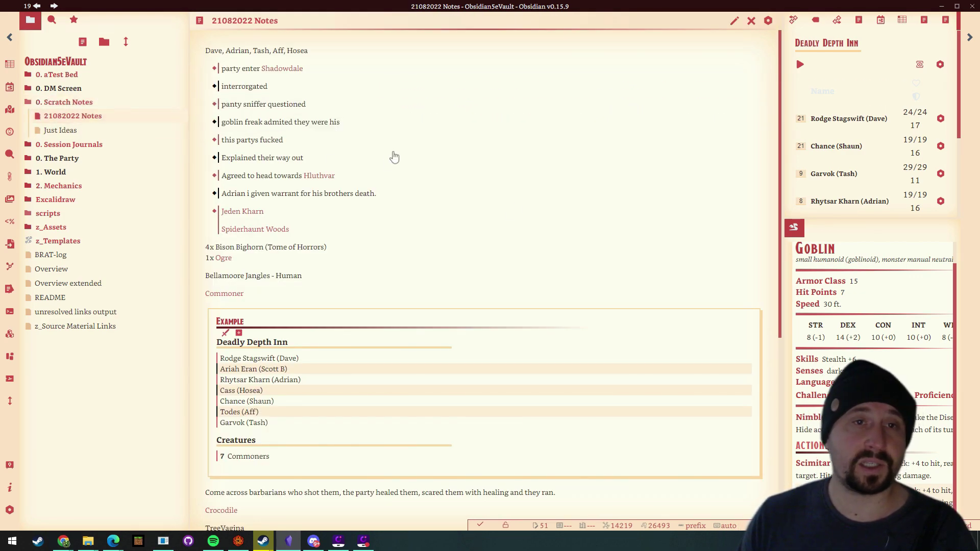
scroll(394, 163, "down", 5)
scroll(396, 191, "up", 5)
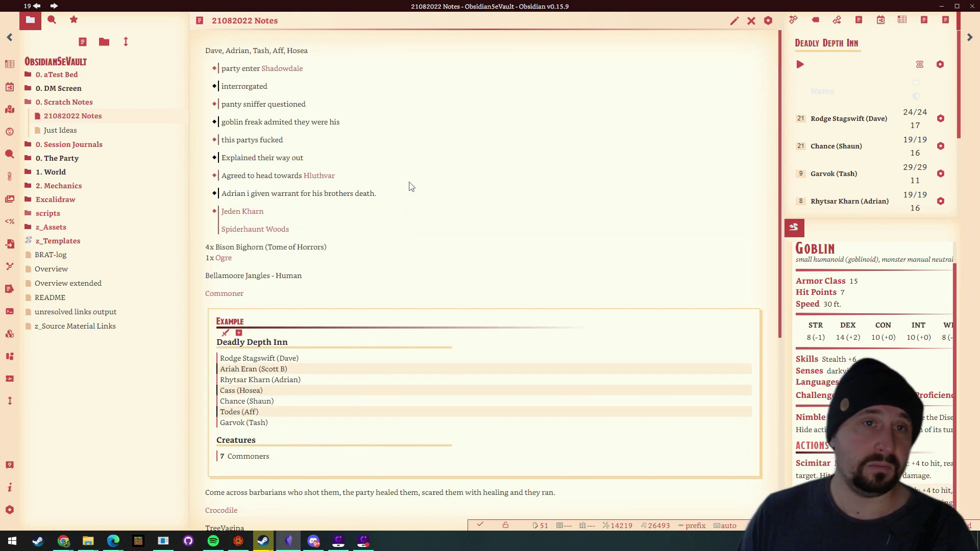
scroll(444, 165, "down", 3)
scroll(441, 164, "up", 1)
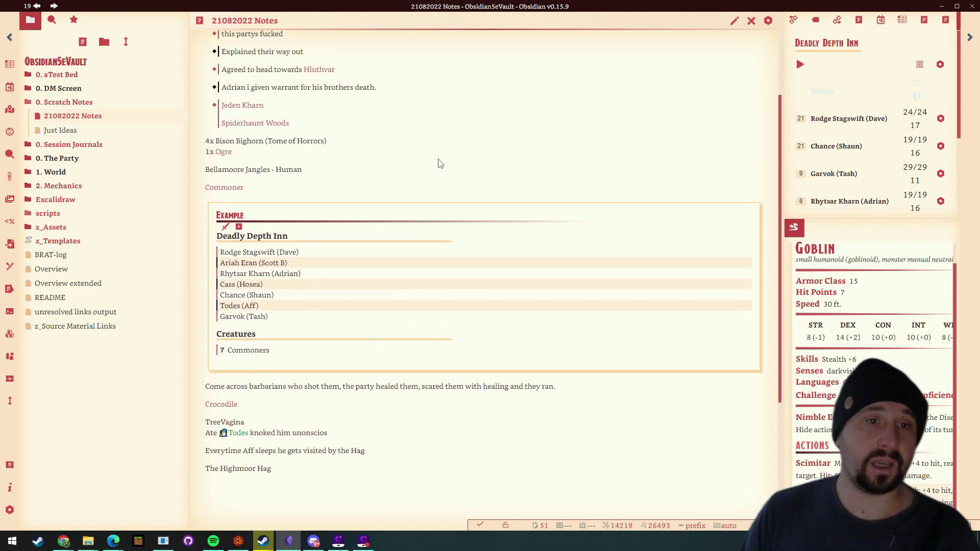
scroll(357, 127, "up", 2)
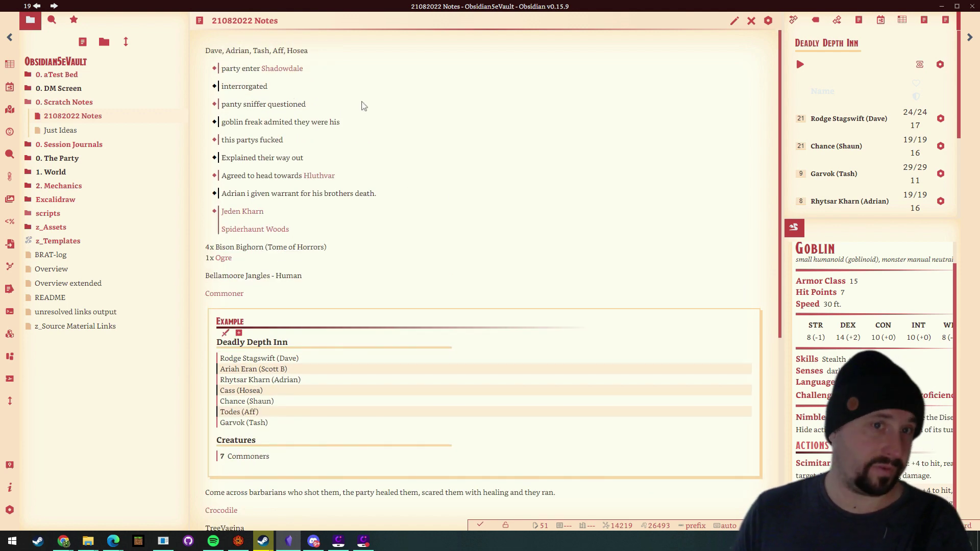
scroll(465, 126, "down", 3)
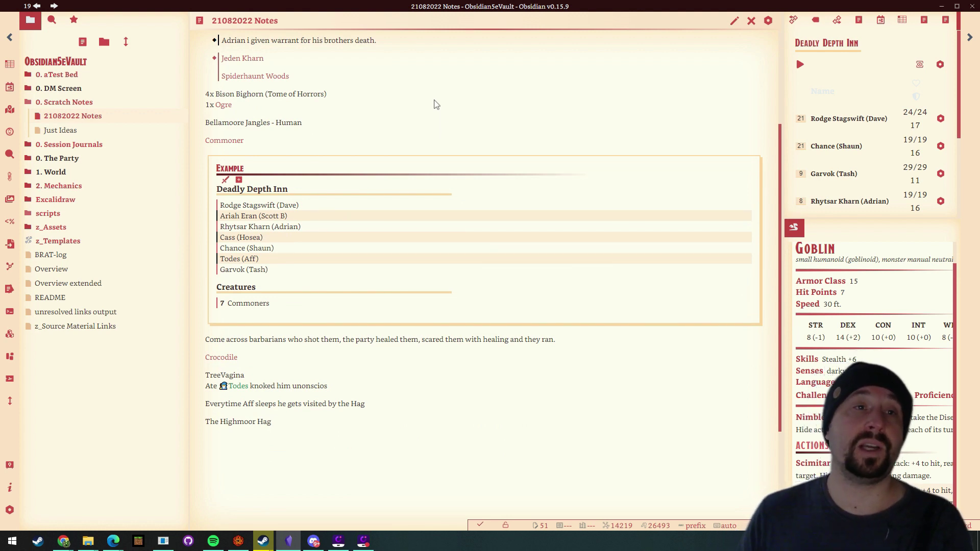
Step: Expand the 0. Session Journals folder, open the 21-08-2022 journal under Deadly Depth Inn and look through its full text
left_click(30, 146)
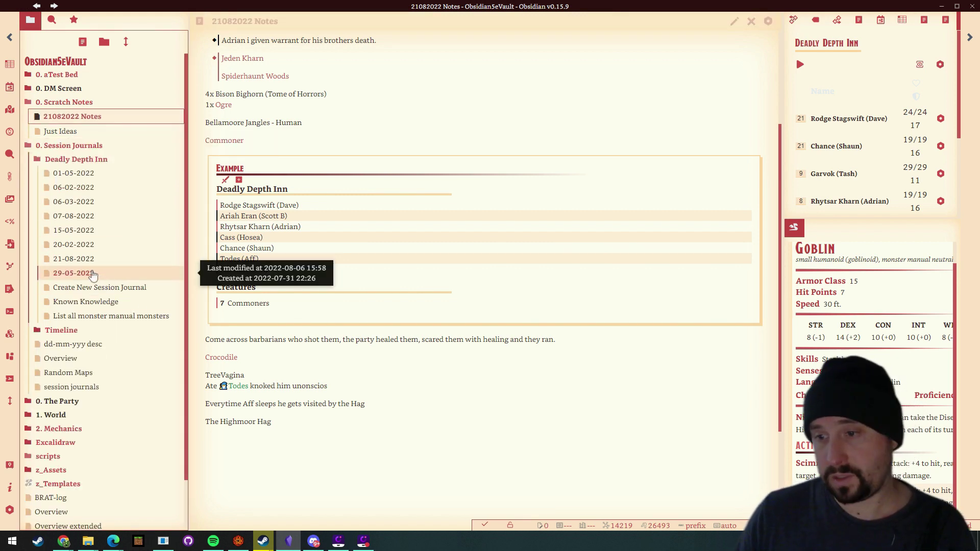
left_click(67, 259)
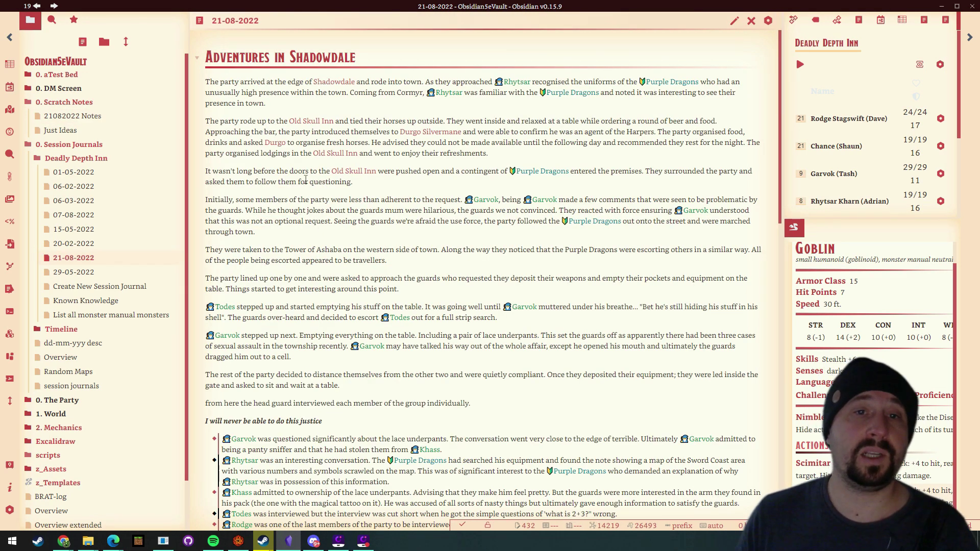
scroll(314, 242, "down", 20)
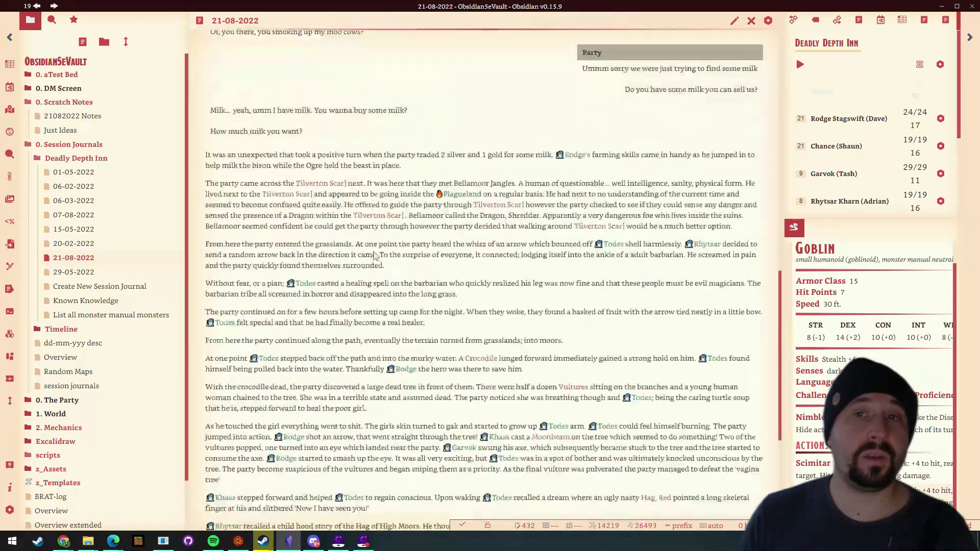
scroll(429, 298, "up", 20)
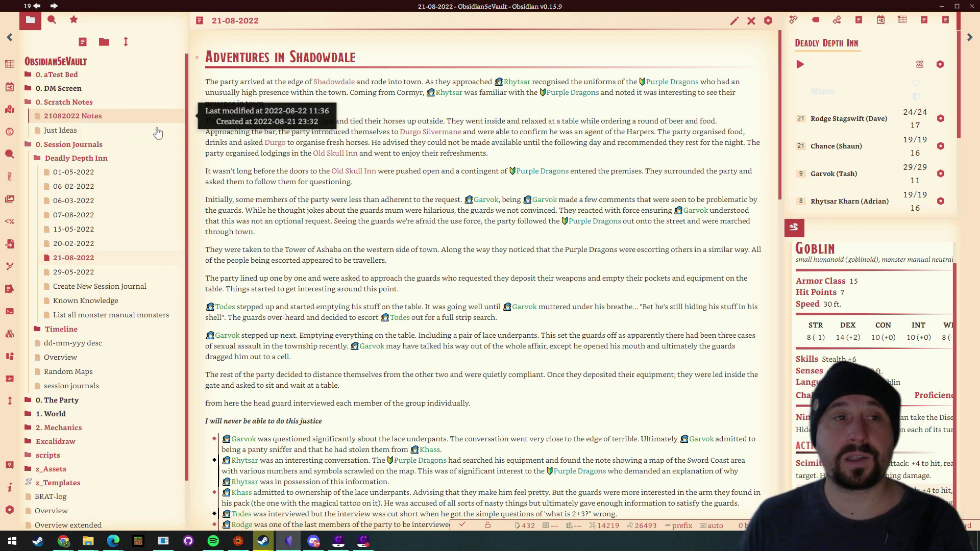
scroll(471, 196, "down", 1)
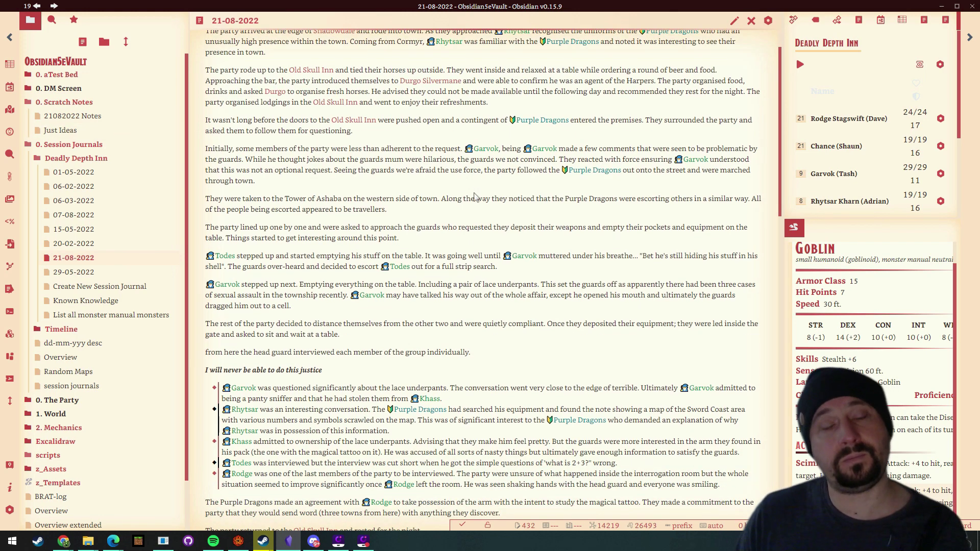
scroll(466, 194, "up", 1)
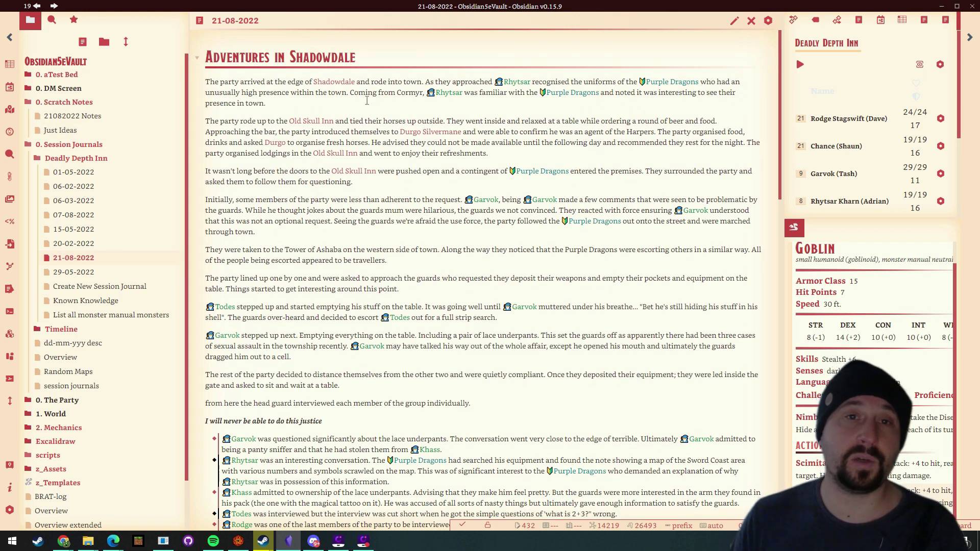
scroll(378, 101, "down", 10)
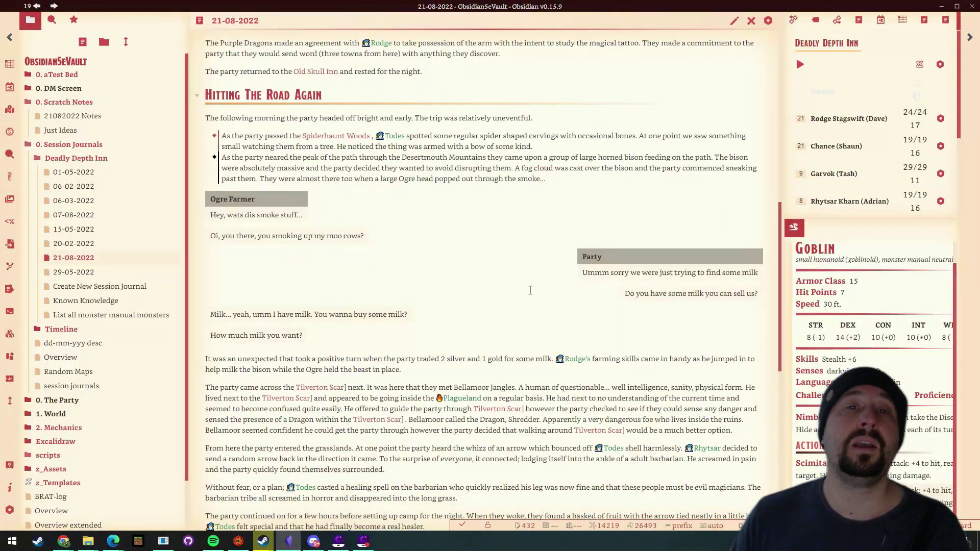
scroll(571, 186, "down", 8)
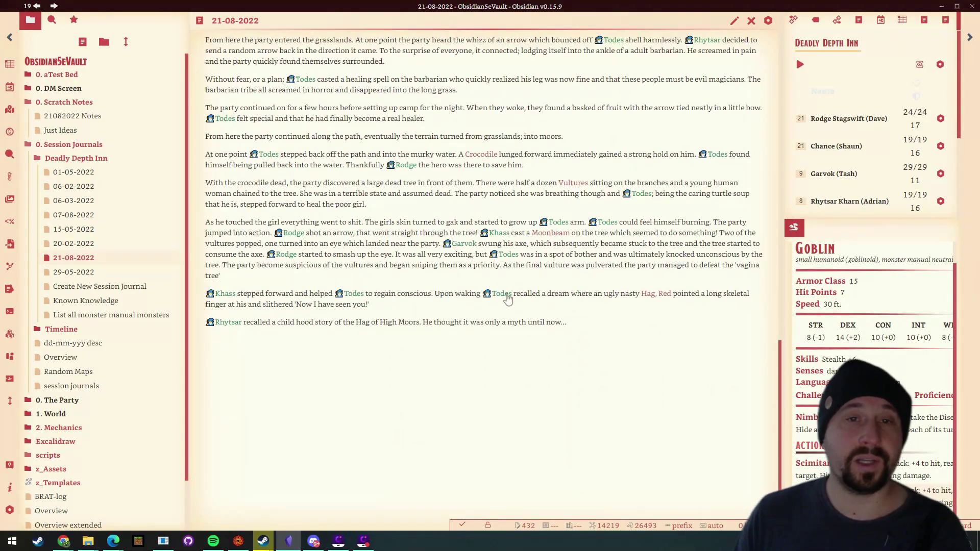
scroll(614, 247, "up", 8)
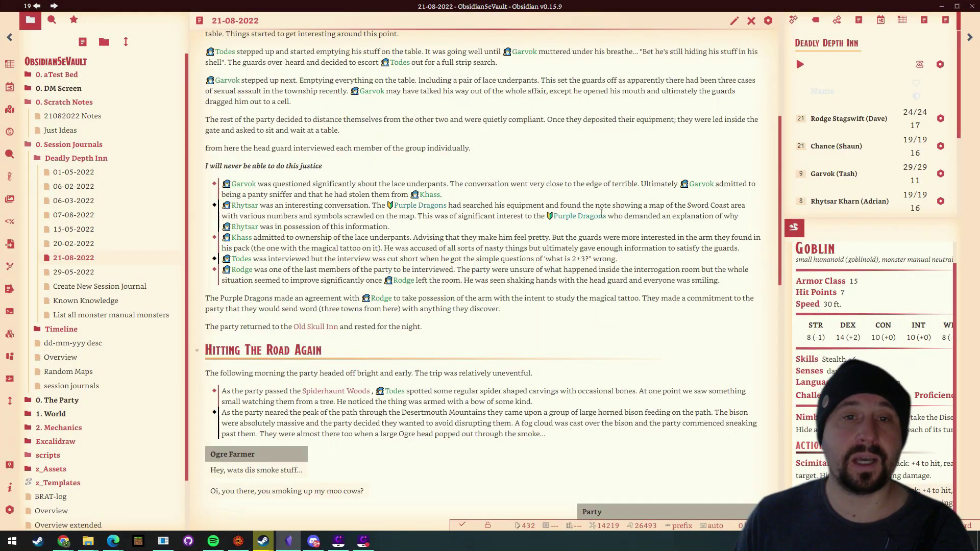
scroll(601, 213, "up", 5)
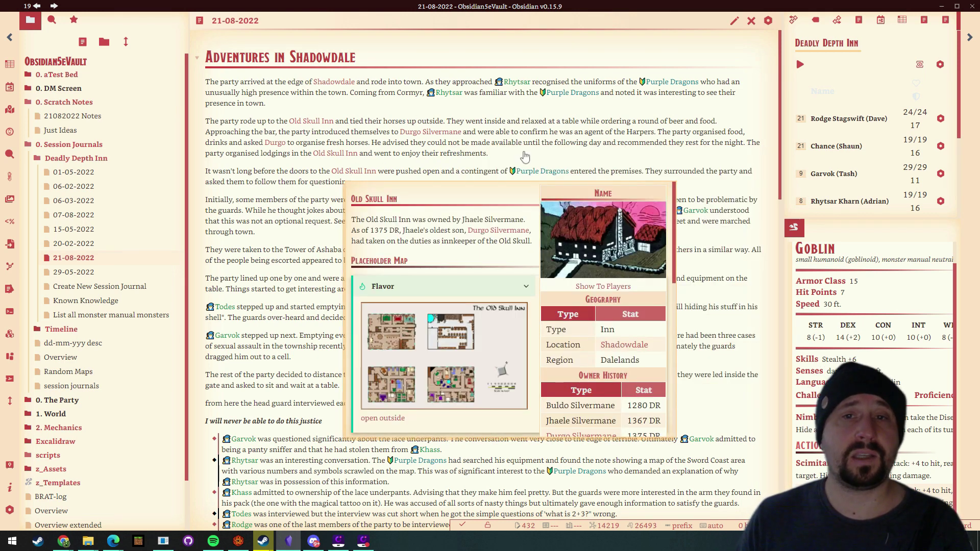
Step: Preview the linked notes for the Old Skull Inn, Garvok and Todes from the Adventures in Shadowdale section
mouse_move(536, 176)
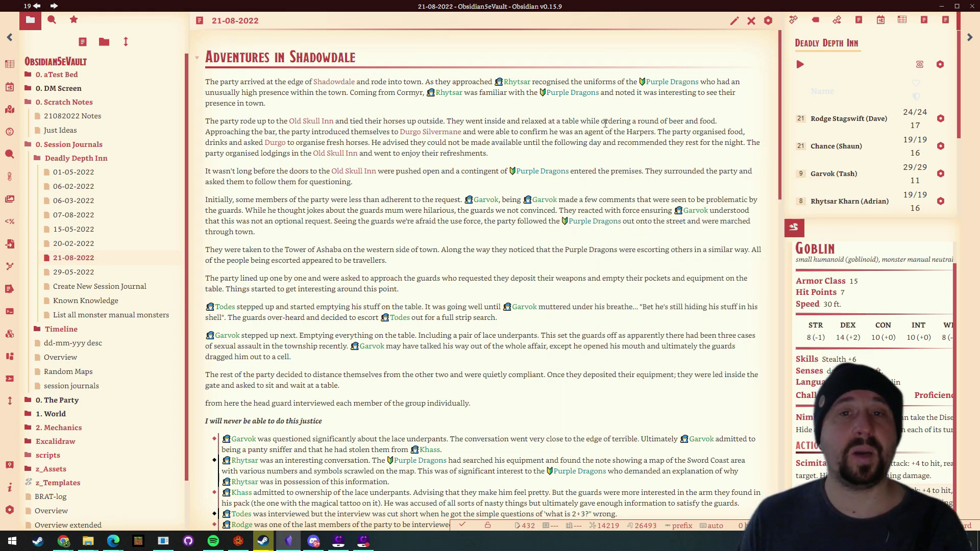
mouse_move(479, 204)
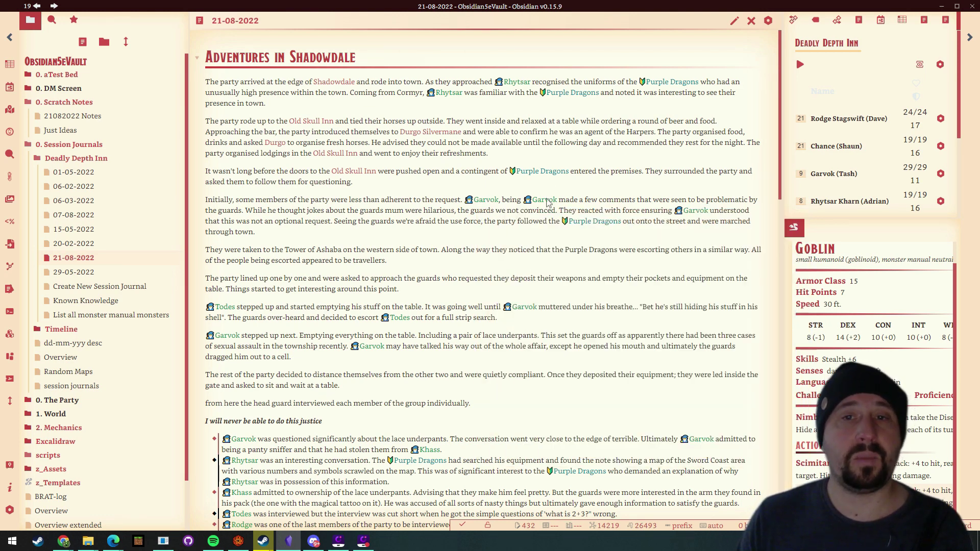
mouse_move(547, 203)
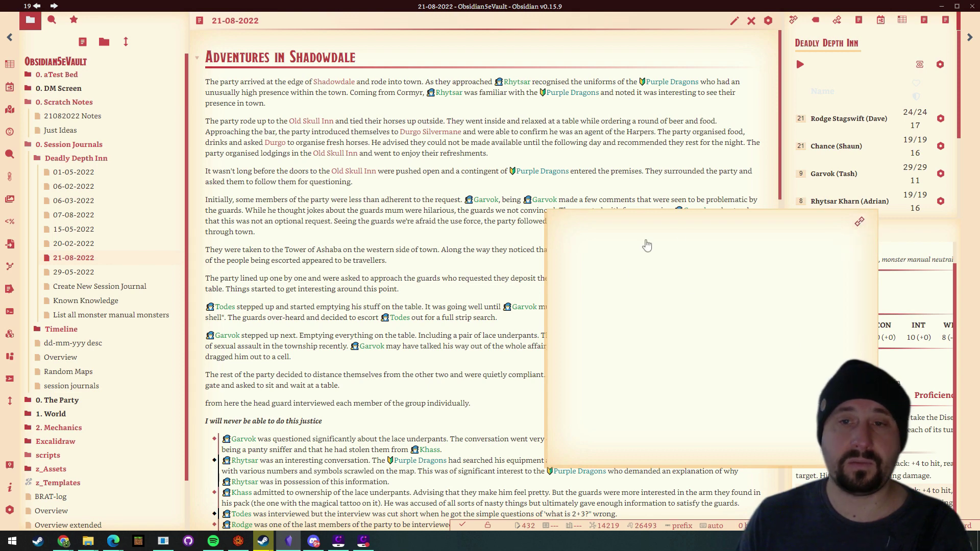
mouse_move(393, 320)
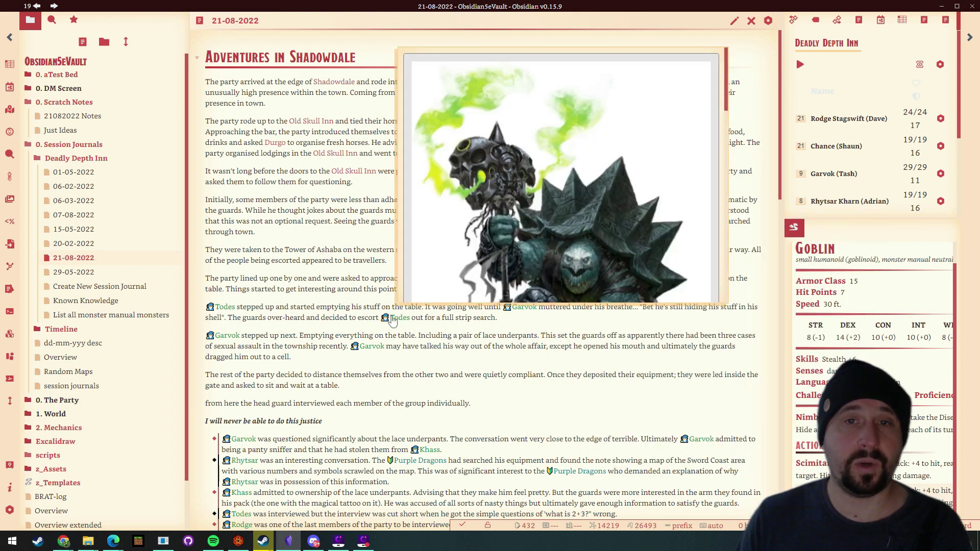
Step: Skim the 21-08-2022 journal through the Hitting The Road Again section to its end and return to its start
scroll(600, 185, "down", 10)
scroll(600, 185, "down", 5)
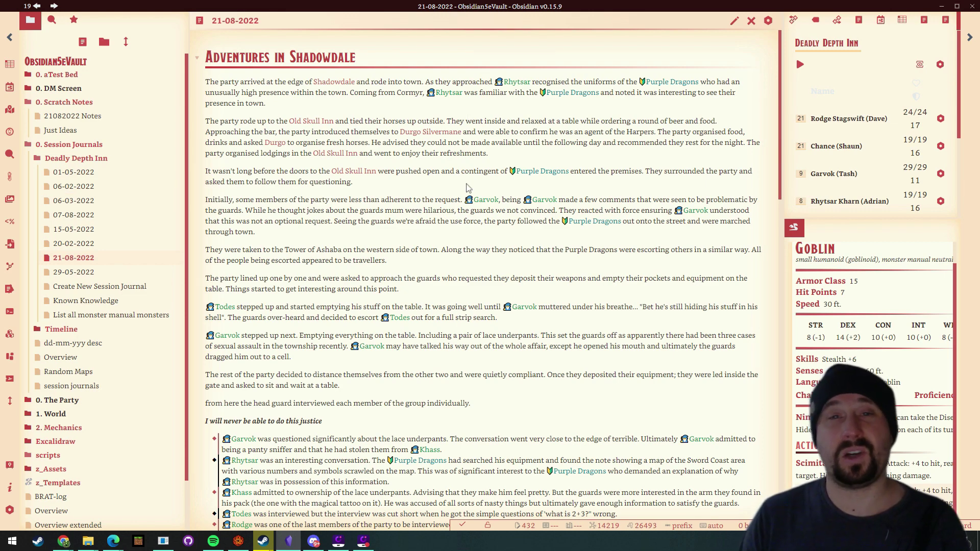
scroll(488, 148, "down", 6)
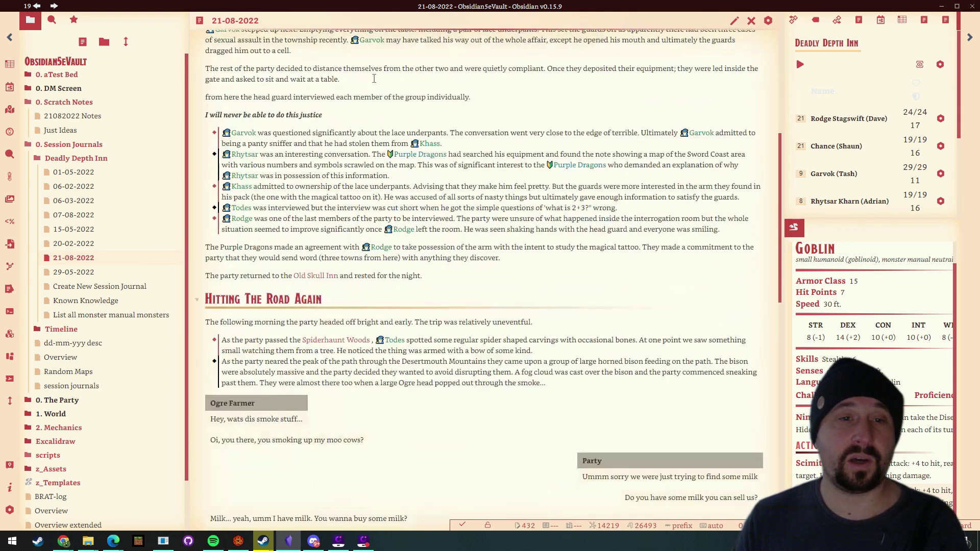
scroll(497, 352, "down", 4)
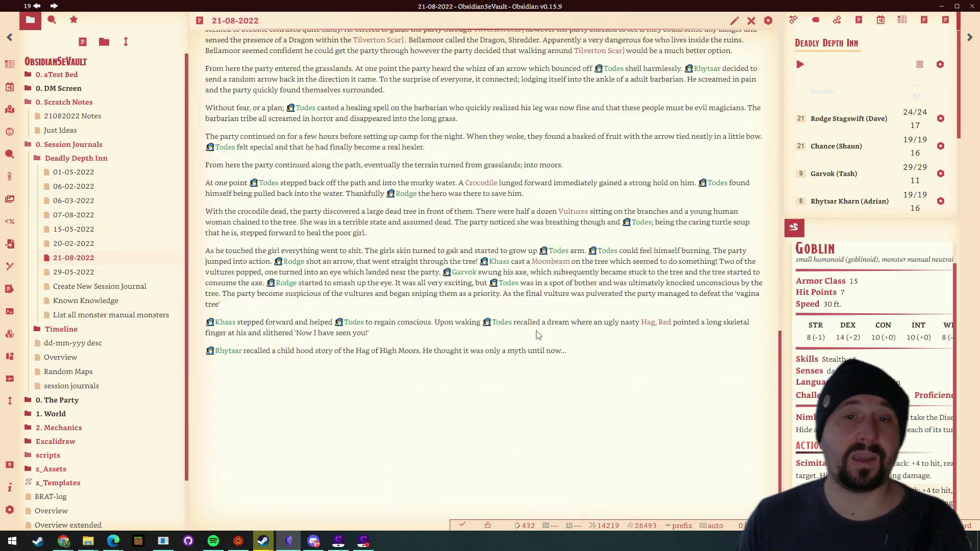
scroll(544, 350, "up", 10)
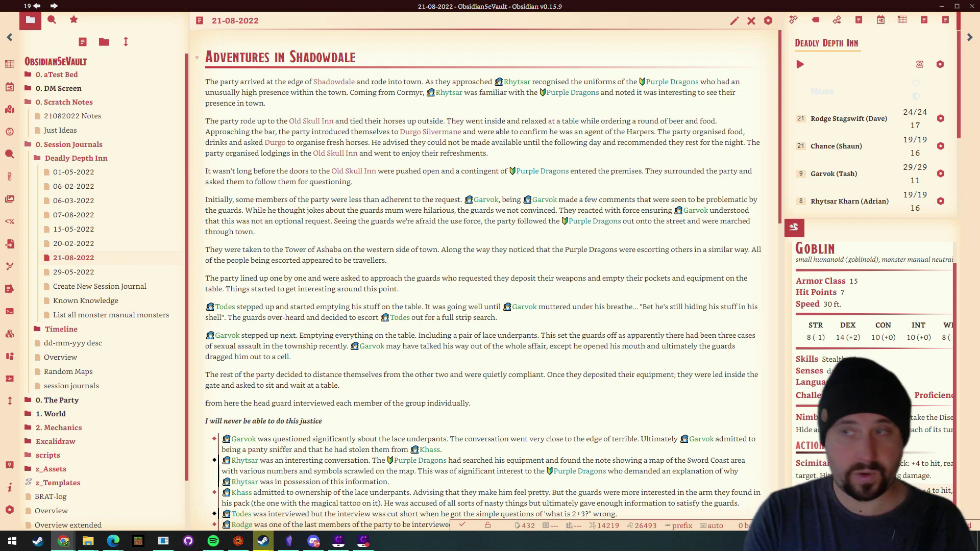
Step: Switch to Chrome with the published Deadly Depth Inn site maximized, expand its Deadly Depth Inn section and open the 21-08-2022 journal
left_click_drag(866, 171, 458, 55)
double_click(582, 50)
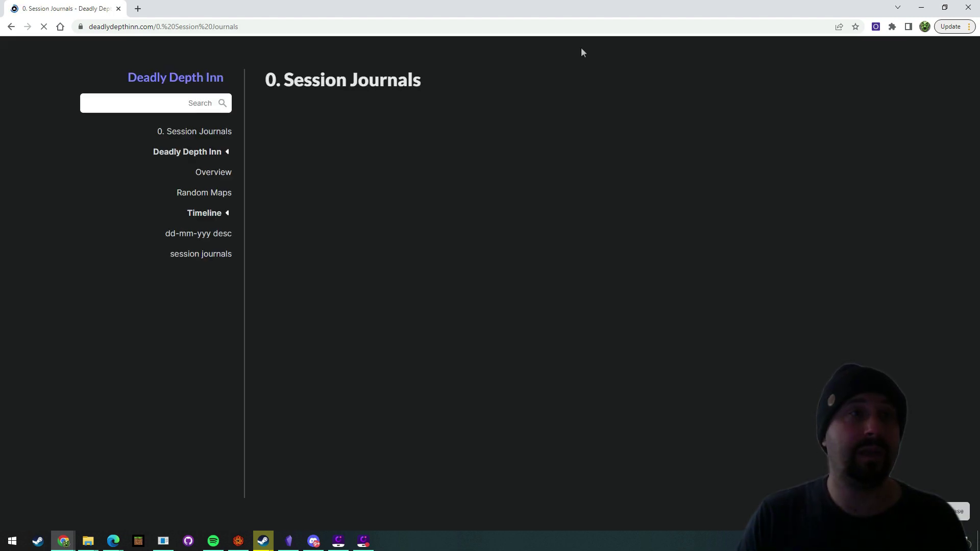
left_click(228, 167)
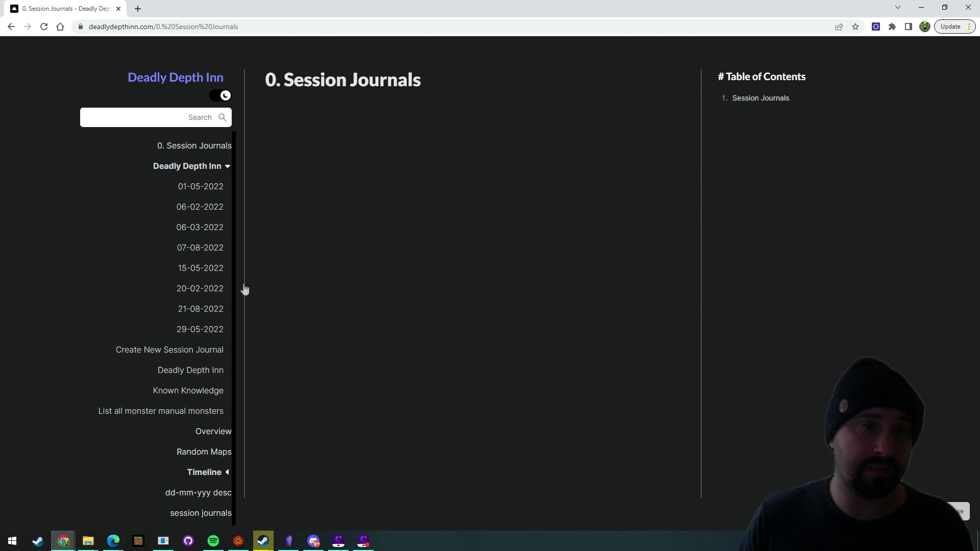
left_click(220, 310)
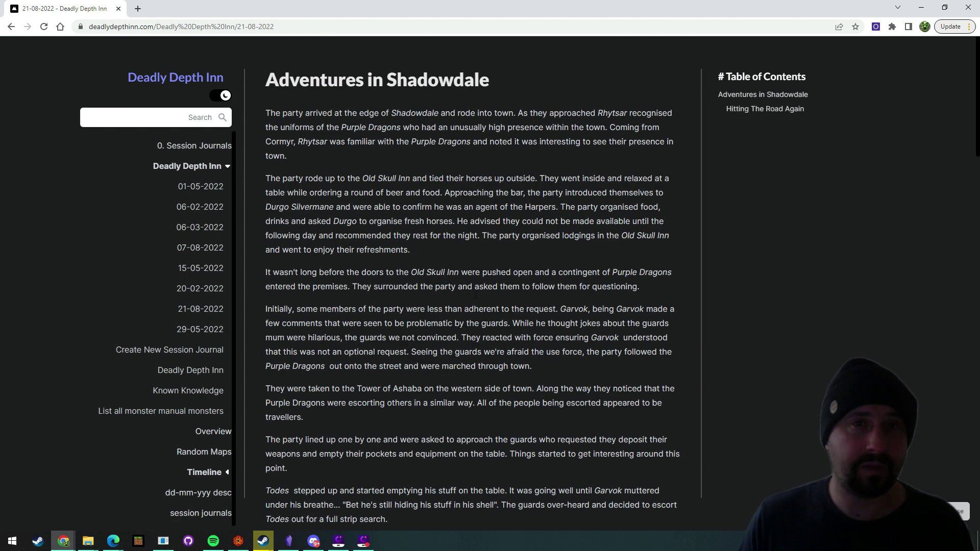
Step: Look through the published version of the 21-08-2022 journal, including the Ogre Farmer dialogue under Hitting The Road Again
scroll(464, 204, "down", 13)
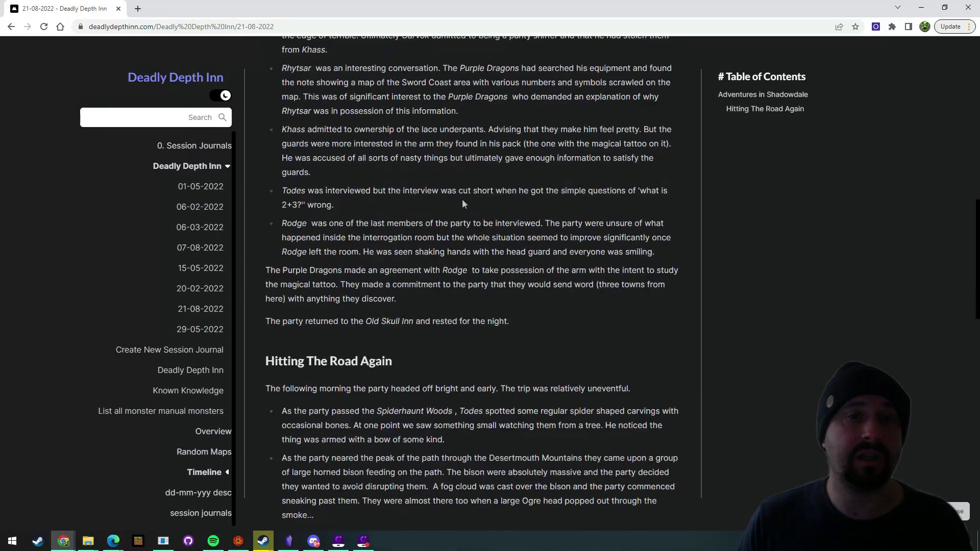
scroll(463, 204, "down", 20)
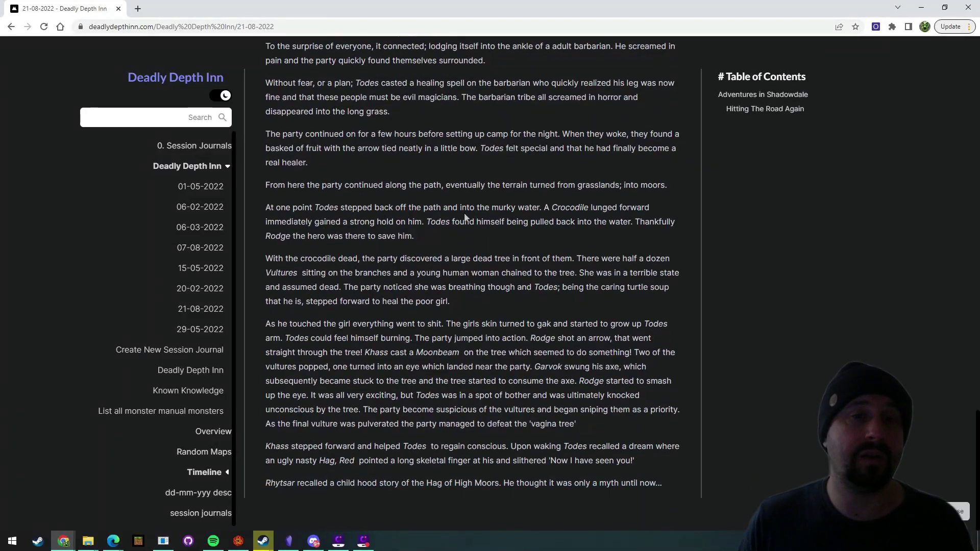
scroll(465, 217, "up", 20)
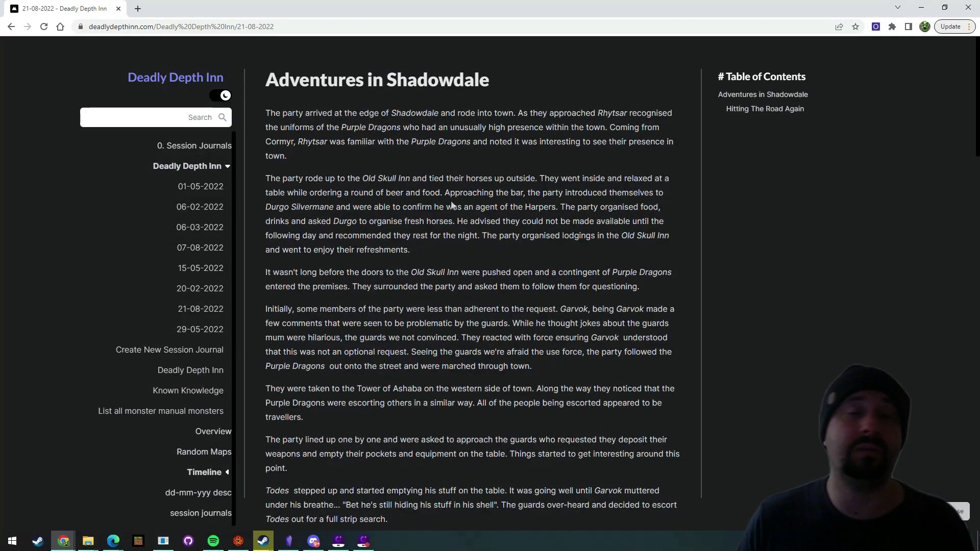
scroll(530, 223, "down", 8)
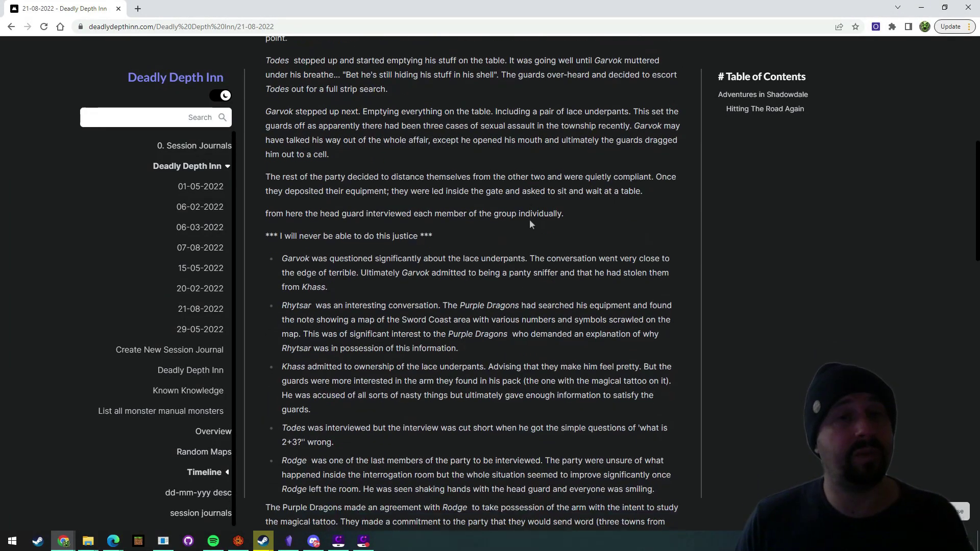
scroll(529, 219, "down", 10)
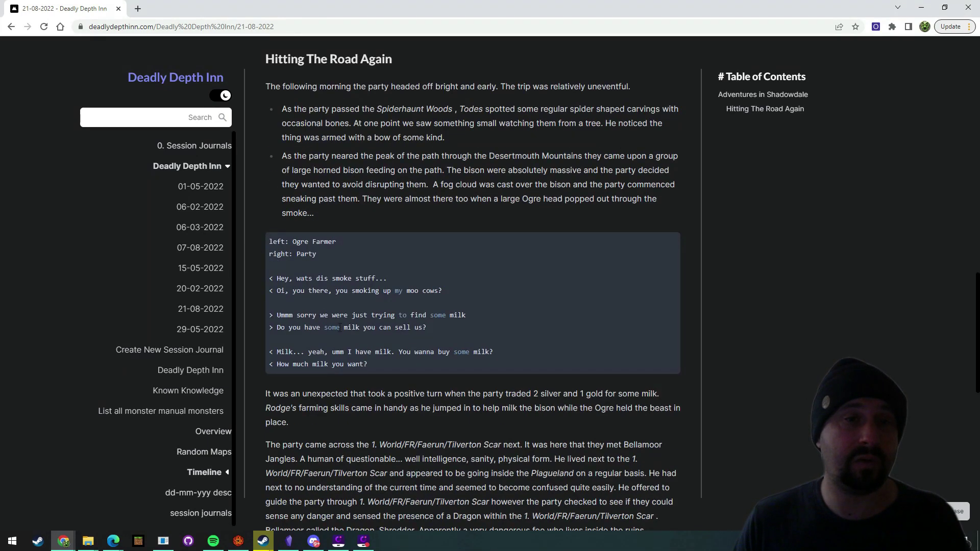
Step: Finish looking through the published 21-08-2022 journal to its last paragraph, and return to the Obsidian vault
left_click_drag(373, 367, 268, 246)
left_click(411, 265)
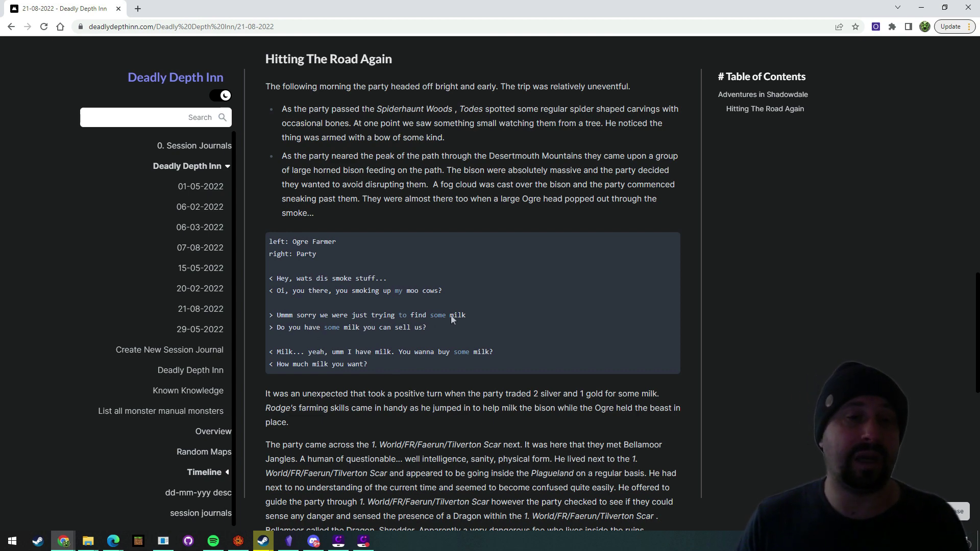
scroll(658, 145, "down", 14)
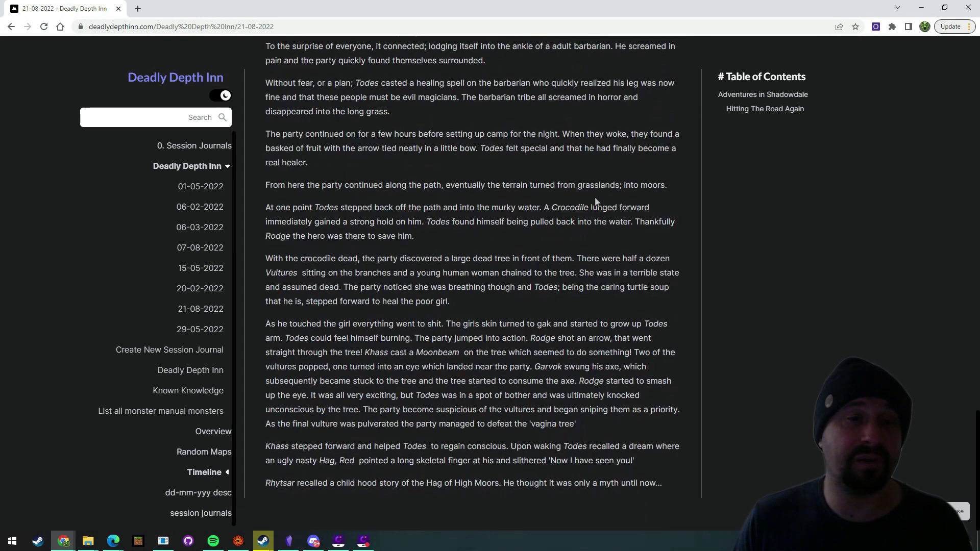
left_click(921, 7)
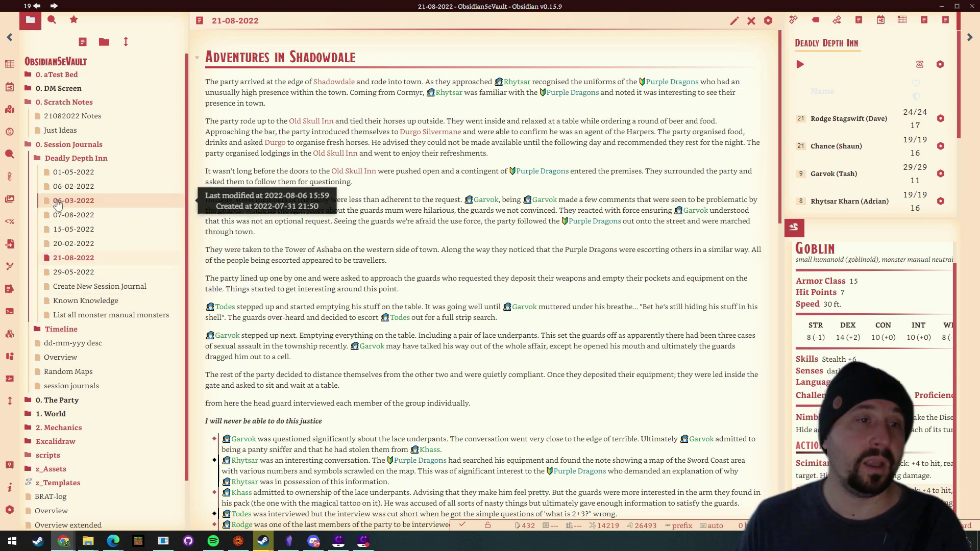
Step: Collapse the Deadly Depth Inn journals and close the 0. Session Journals folder after checking the contents of its Timeline folder
left_click(38, 160)
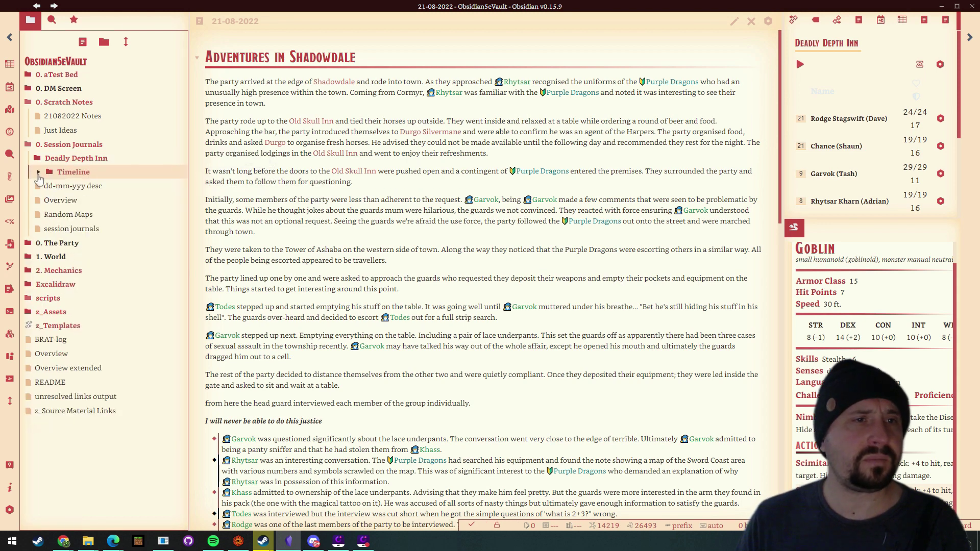
left_click(27, 146)
left_click(27, 146)
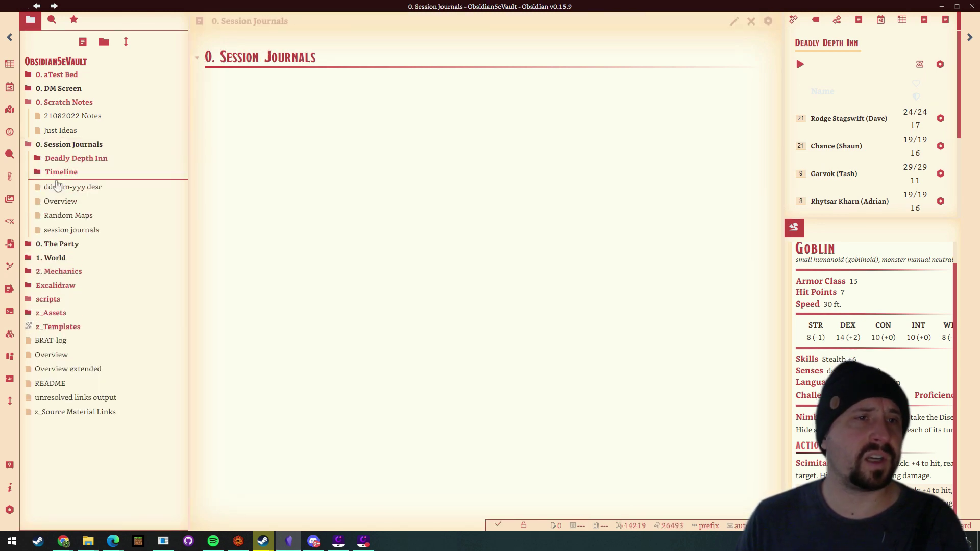
left_click(39, 175)
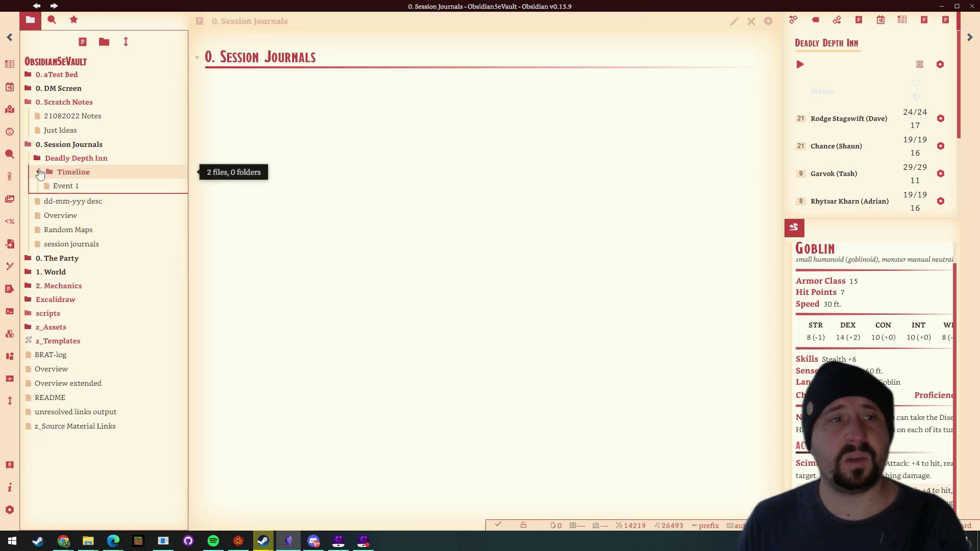
left_click(40, 173)
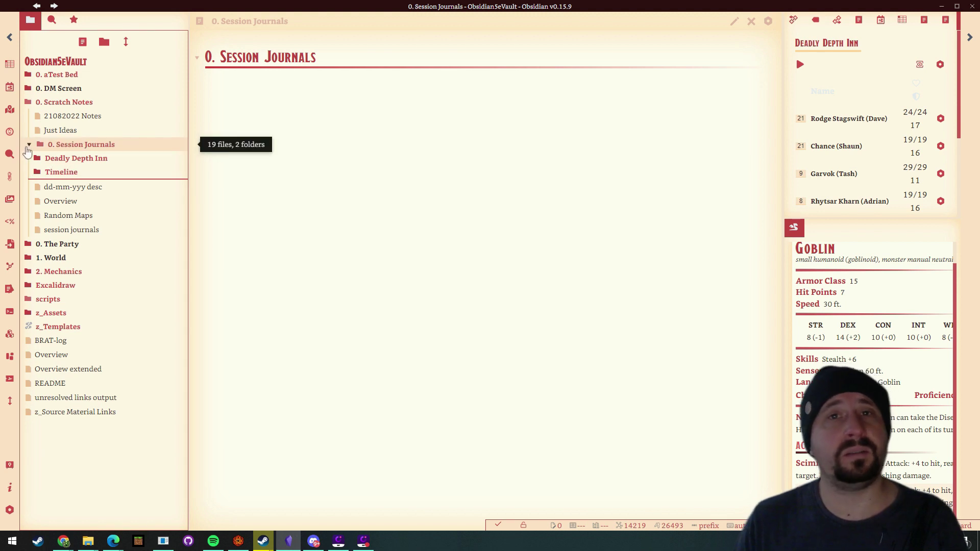
left_click(29, 147)
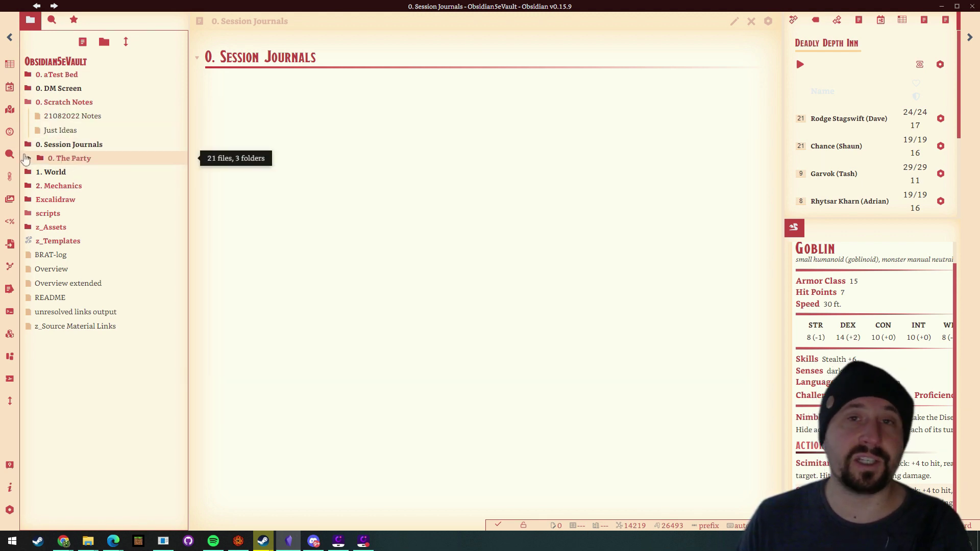
Step: Open the 0. The Party overview and check the NPCs of Note folder under Deadly Depth Inn
left_click(52, 158)
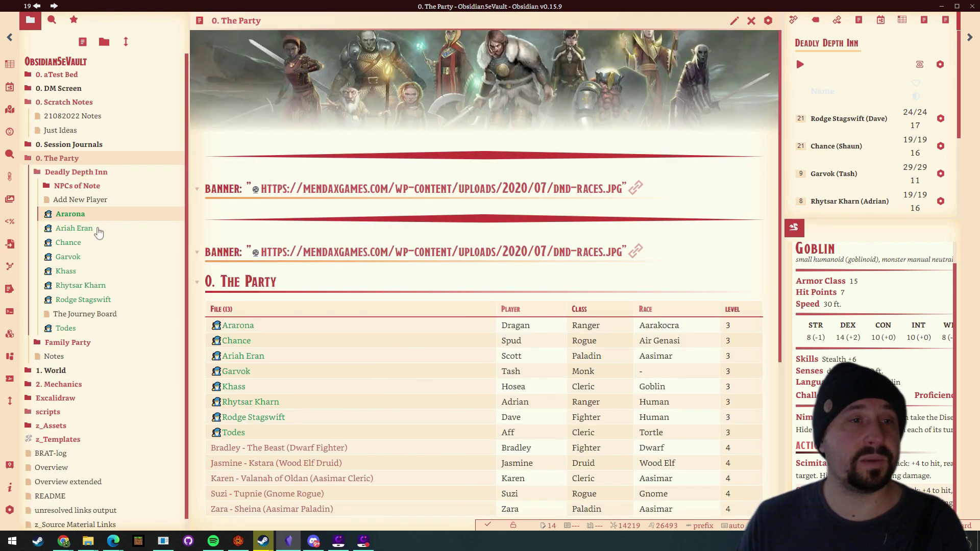
left_click(45, 187)
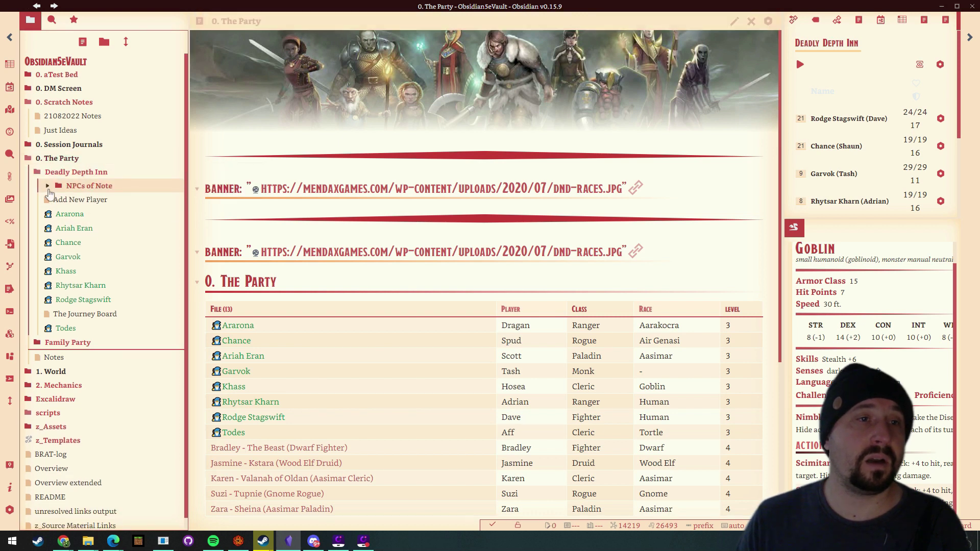
left_click(91, 188)
left_click(90, 188)
left_click(86, 188)
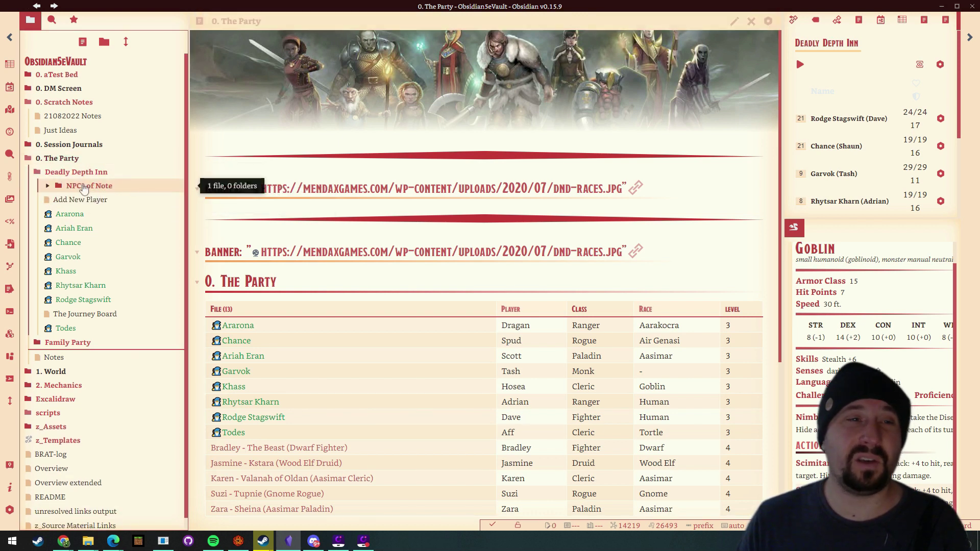
left_click(84, 187)
left_click(83, 188)
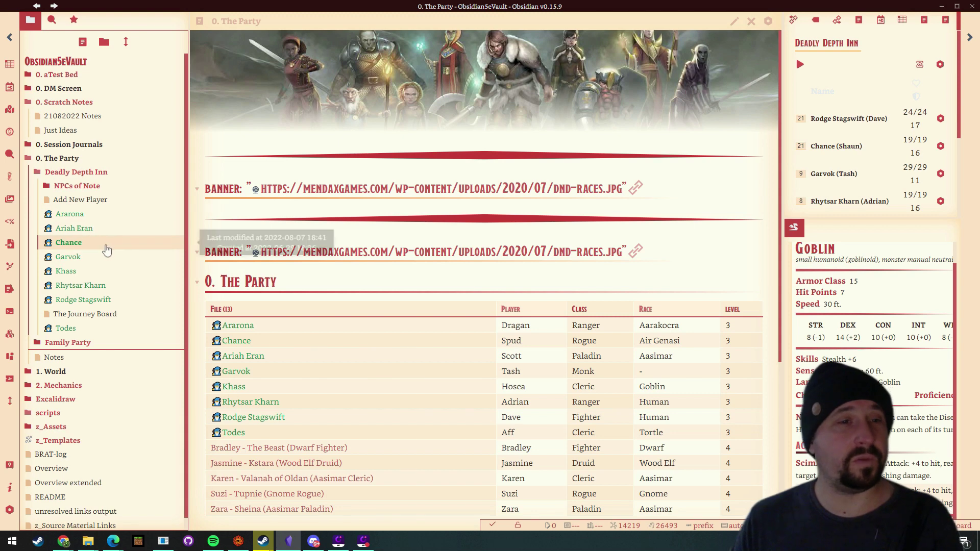
Step: View The Journey Board drawing and look through the character note for Rhytsar Kharn
left_click(83, 315)
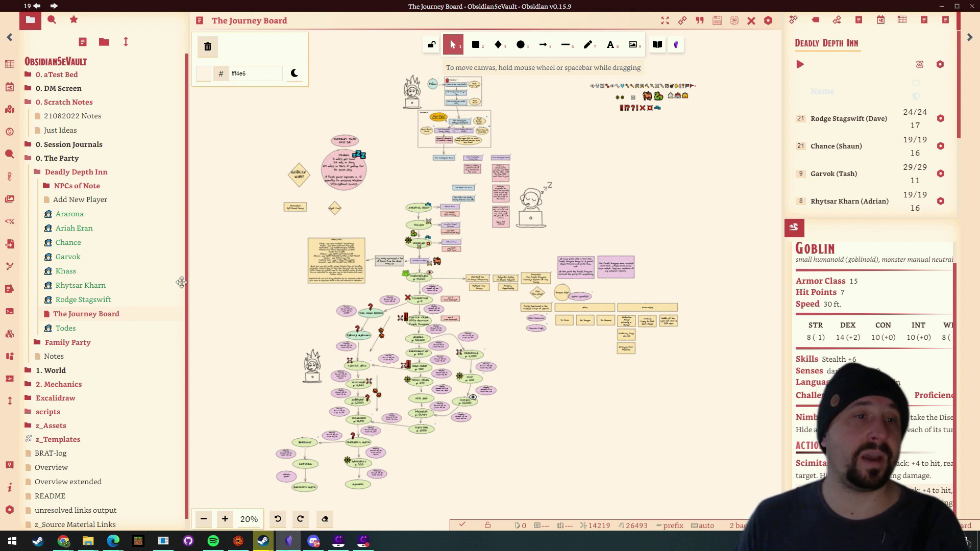
left_click(74, 286)
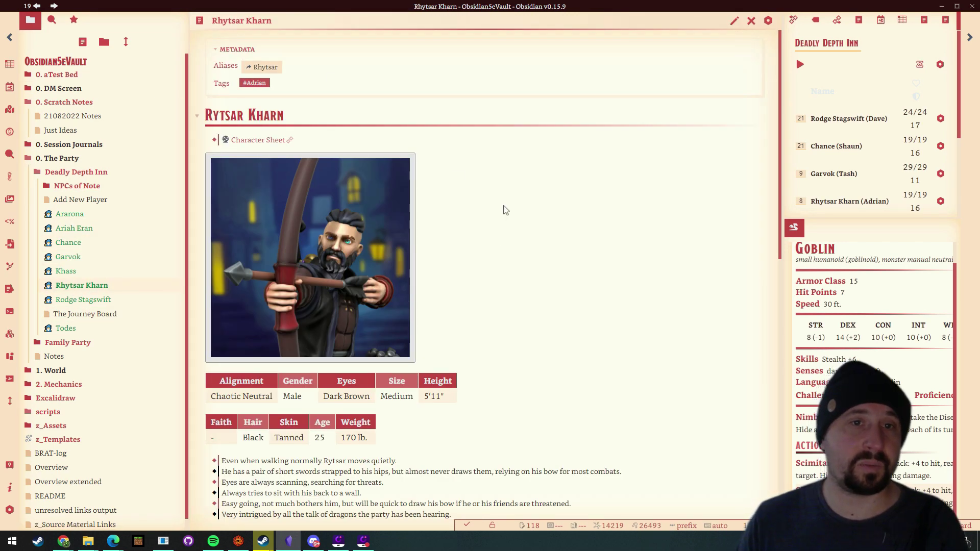
scroll(499, 218, "down", 5)
scroll(498, 218, "down", 7)
scroll(512, 226, "up", 12)
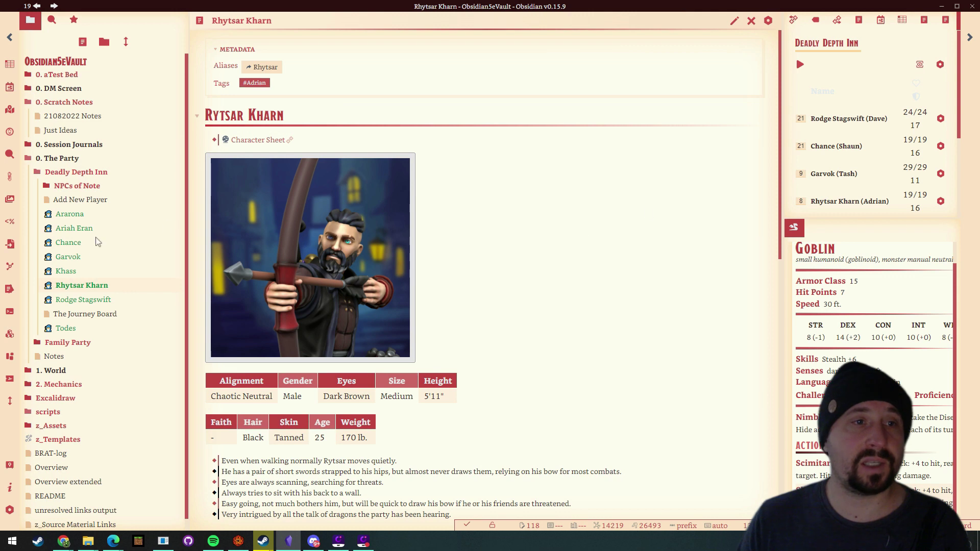
Step: Open the Garvok and Ariah Eran character notes, and examine Ariah Eran's infobox and embedded D&D Beyond character sheets
left_click(69, 257)
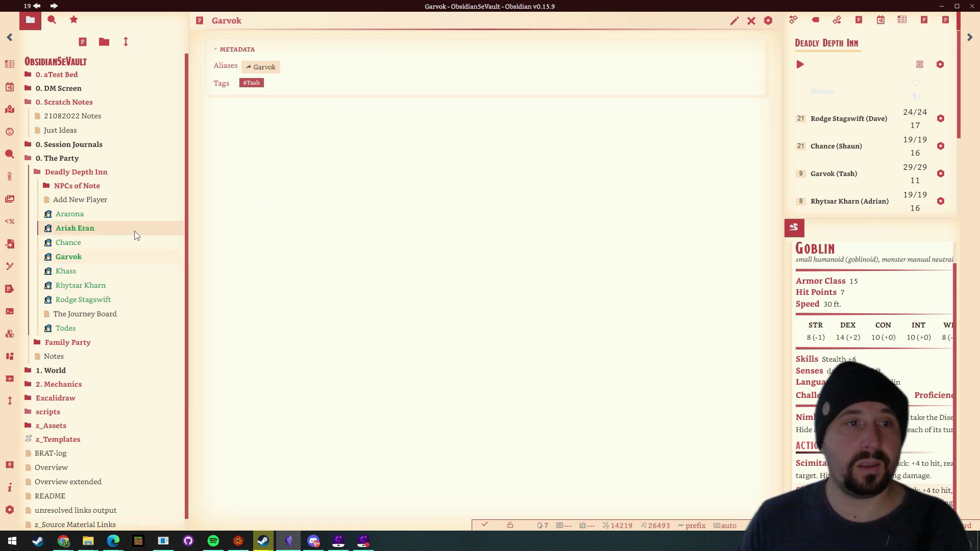
left_click(72, 228)
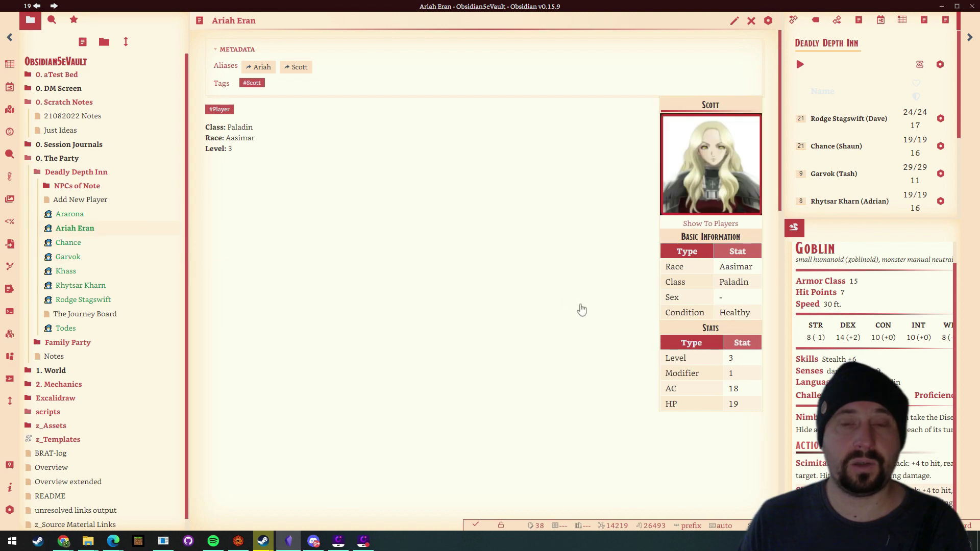
scroll(546, 293, "down", 6)
scroll(551, 296, "down", 1)
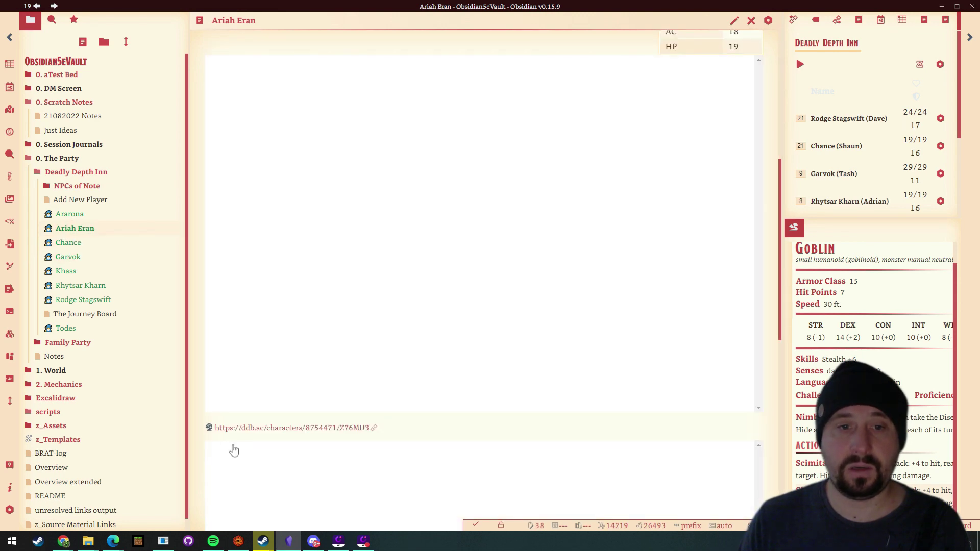
scroll(527, 286, "up", 7)
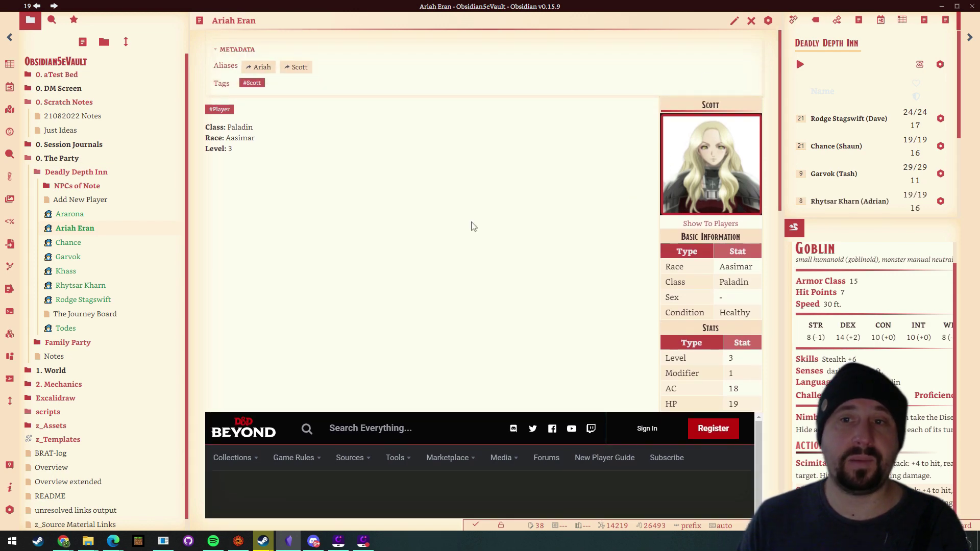
scroll(521, 204, "down", 1)
scroll(521, 205, "down", 8)
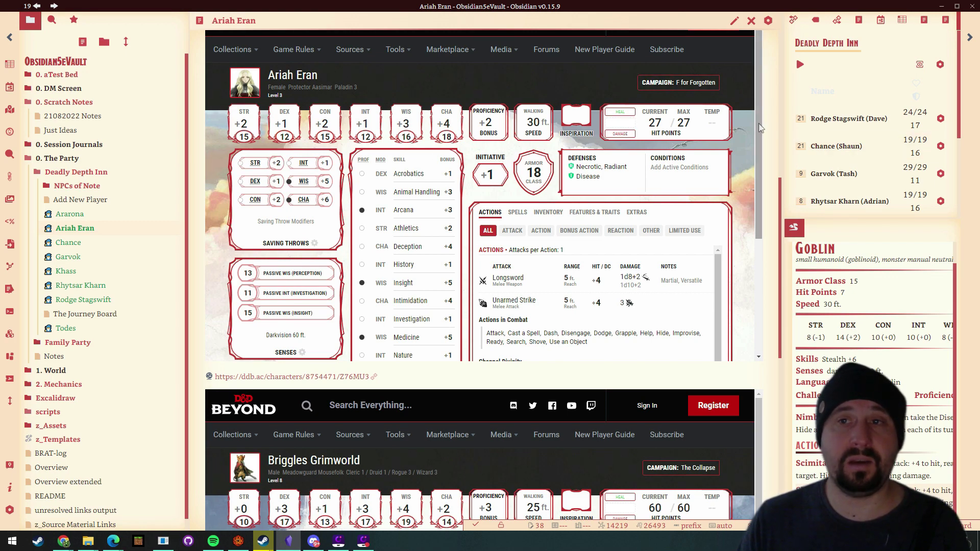
scroll(760, 127, "down", 3)
scroll(760, 127, "up", 5)
scroll(770, 176, "up", 3)
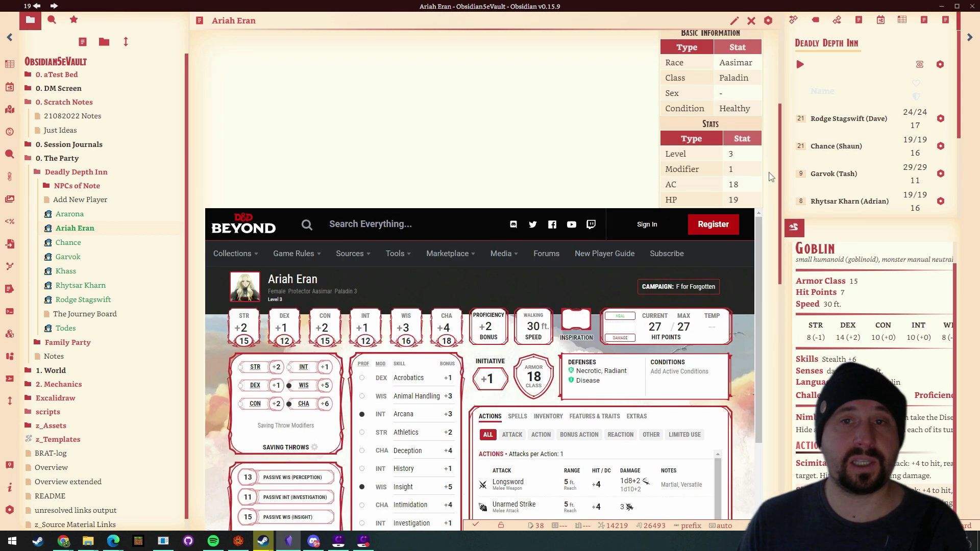
scroll(770, 176, "up", 4)
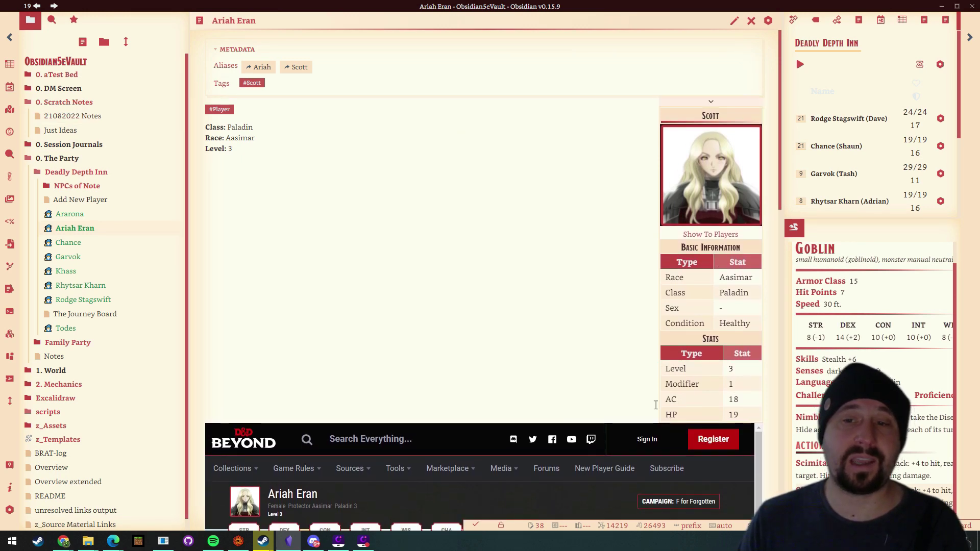
Step: Remove the plus sign after [!infobox] in the source of the Ariah Eran note and return to reading view
left_click(733, 21)
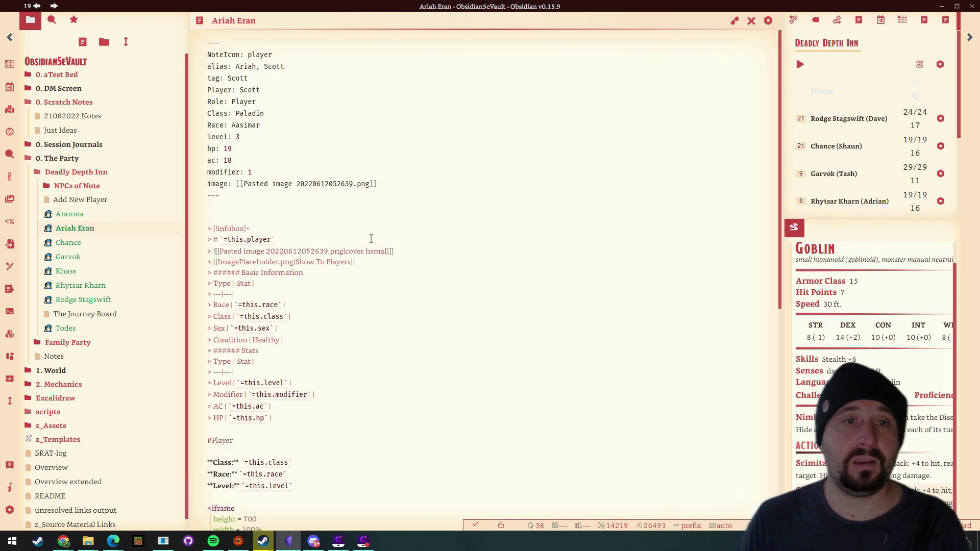
key("BackSpace")
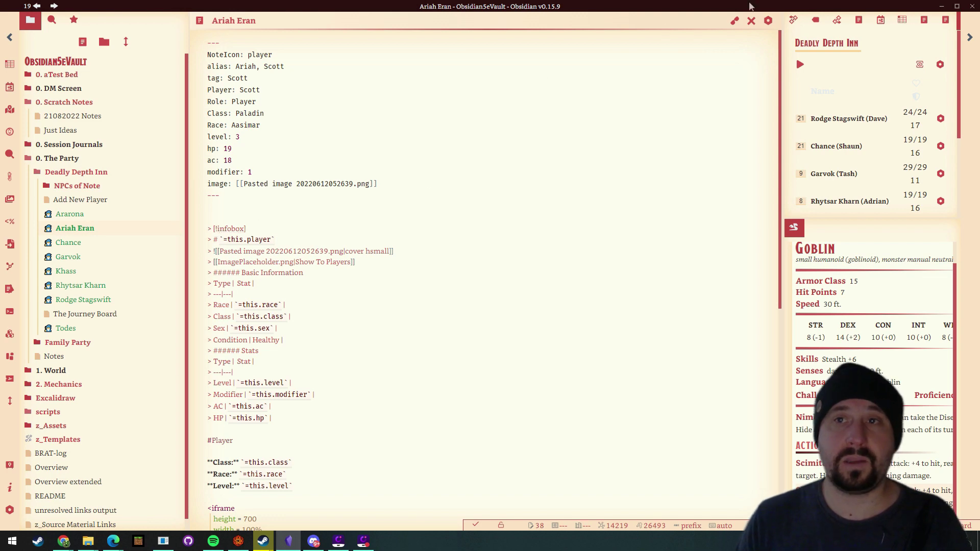
left_click(733, 21)
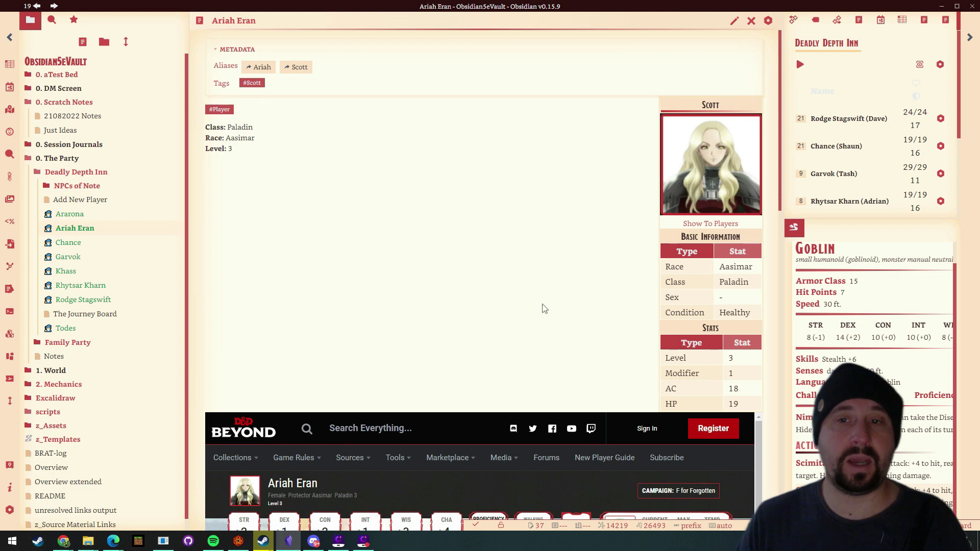
Step: Review the Ariah Eran note's infobox and embedded character sheet in reading view
scroll(557, 229, "down", 5)
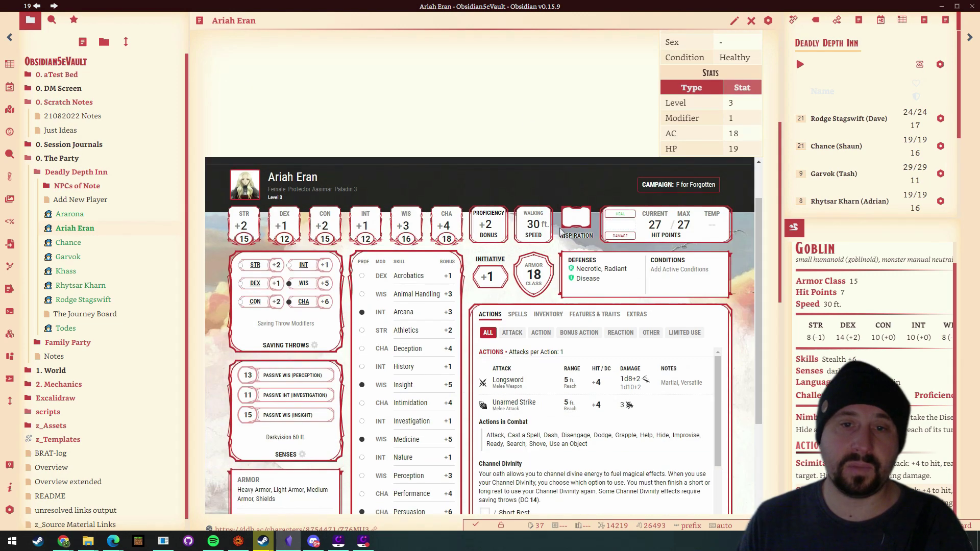
scroll(674, 334, "up", 5)
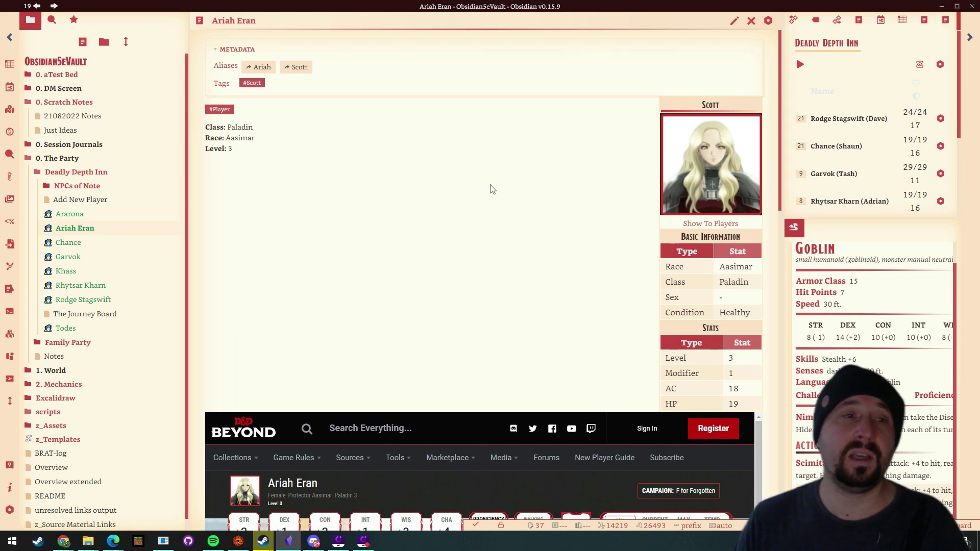
scroll(492, 203, "down", 3)
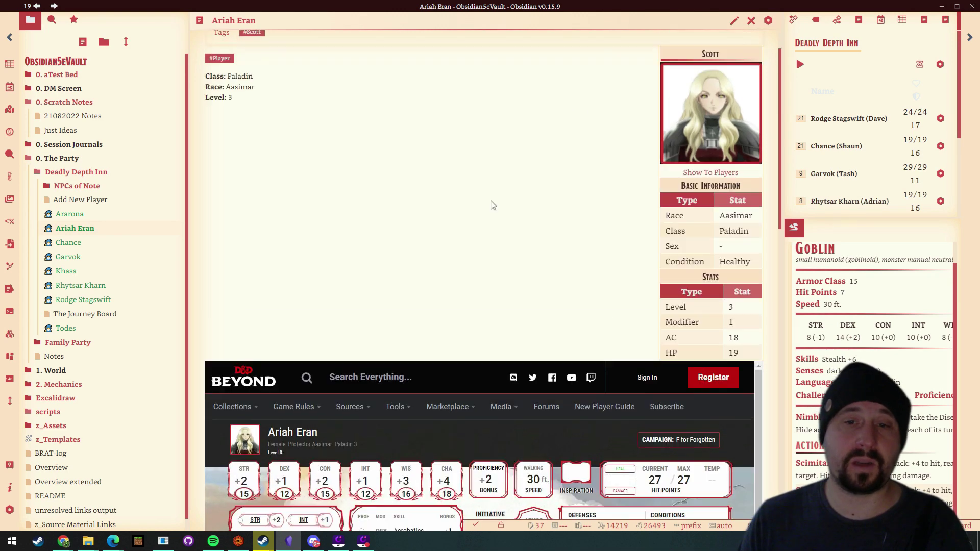
scroll(507, 214, "up", 4)
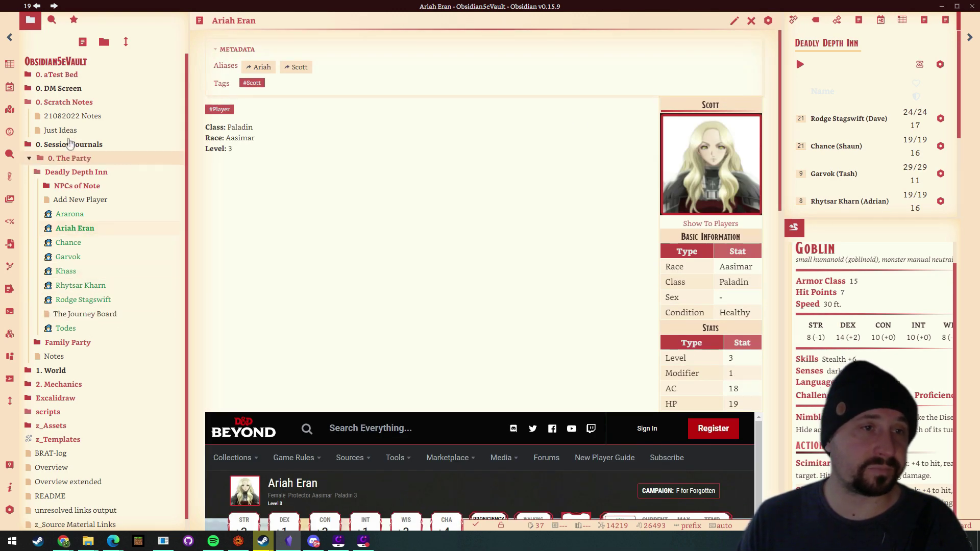
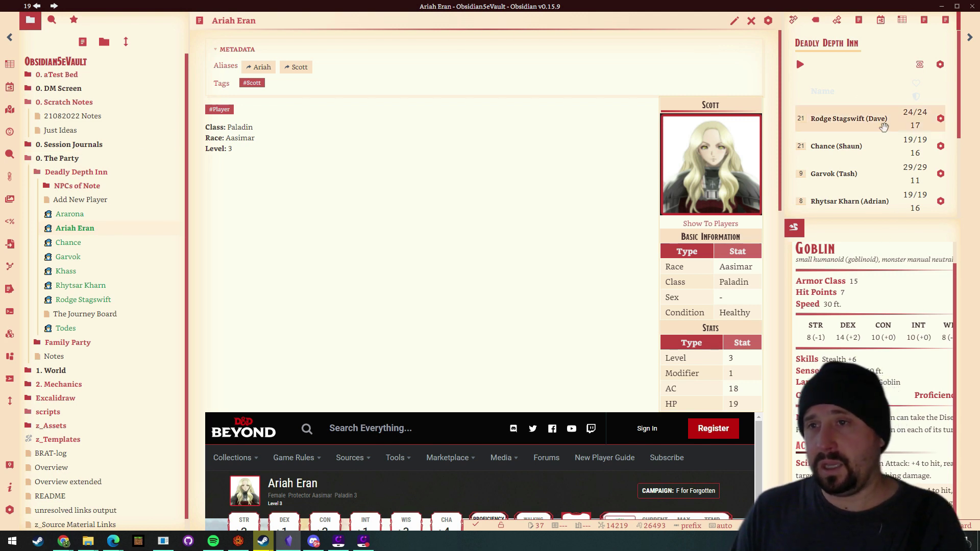
Step: Look through the combatants listed in the Deadly Depth Inn initiative tracker
scroll(865, 124, "down", 1)
scroll(865, 124, "down", 3)
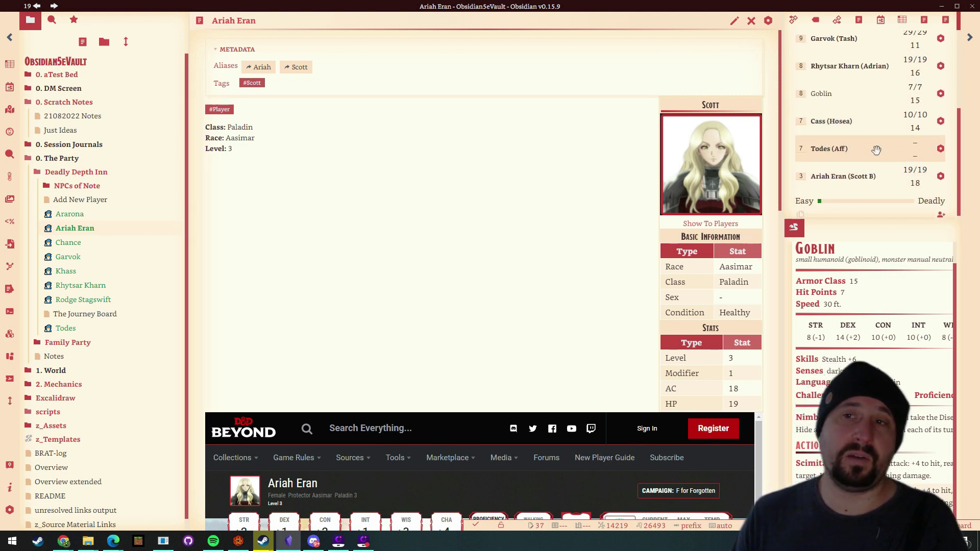
scroll(865, 124, "up", 3)
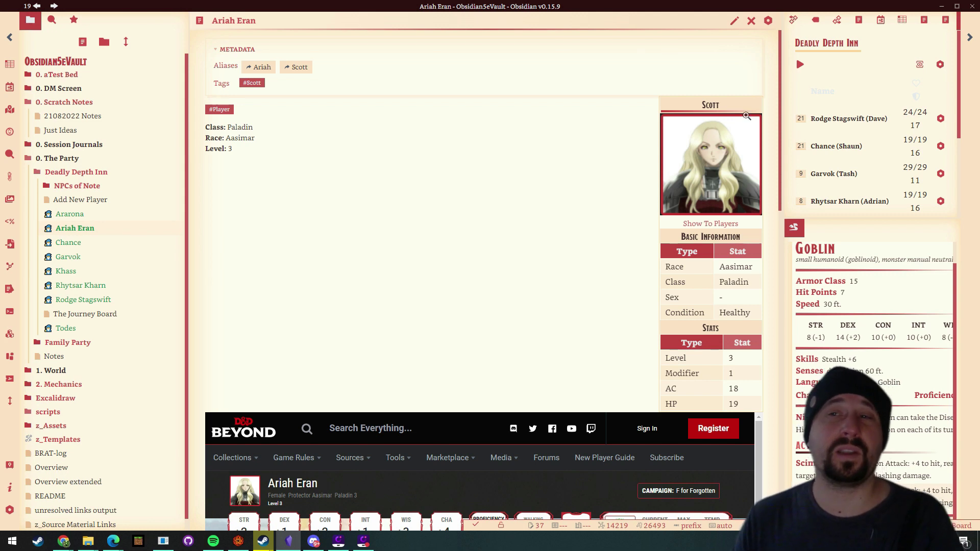
Step: Open the Deadly Depth Inn party overview with its folder collapsed, and check the characters in the Family Party folder
left_click(37, 174)
left_click(37, 175)
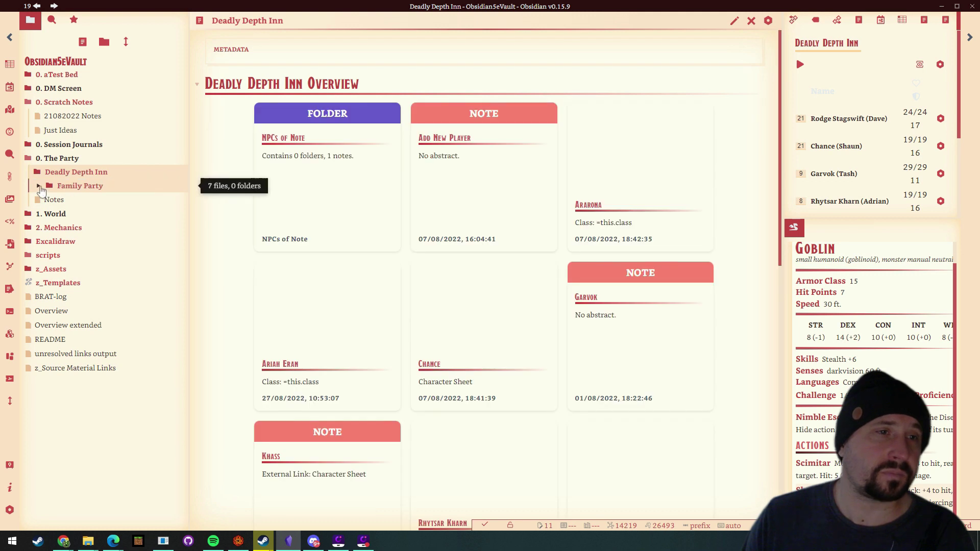
left_click(39, 187)
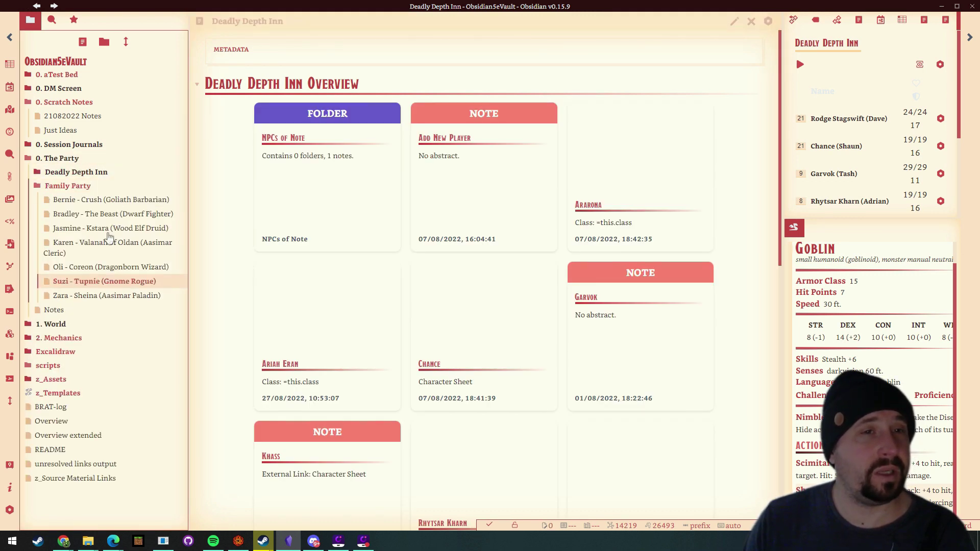
left_click(39, 188)
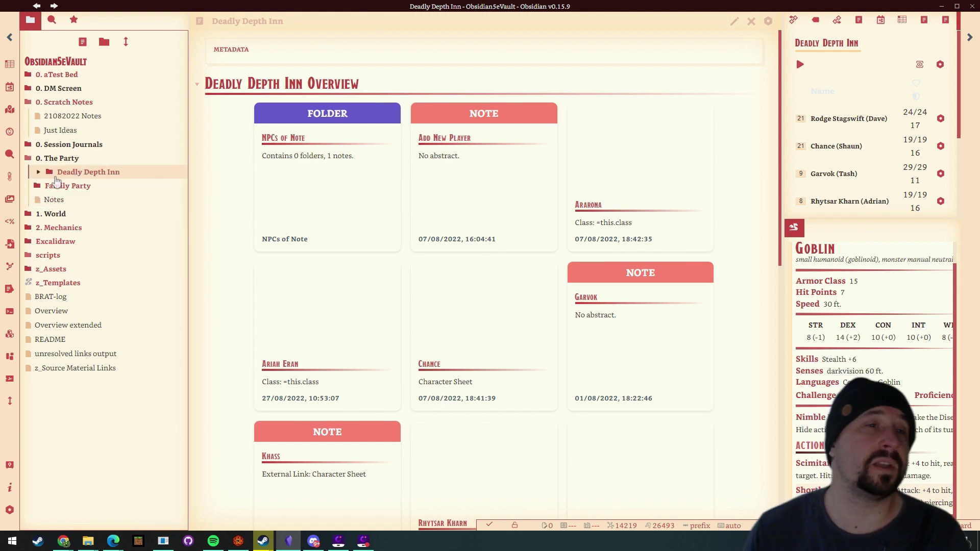
Step: Open The Journey Board drawing from the Deadly Depth Inn folder within 0. The Party
left_click(37, 159)
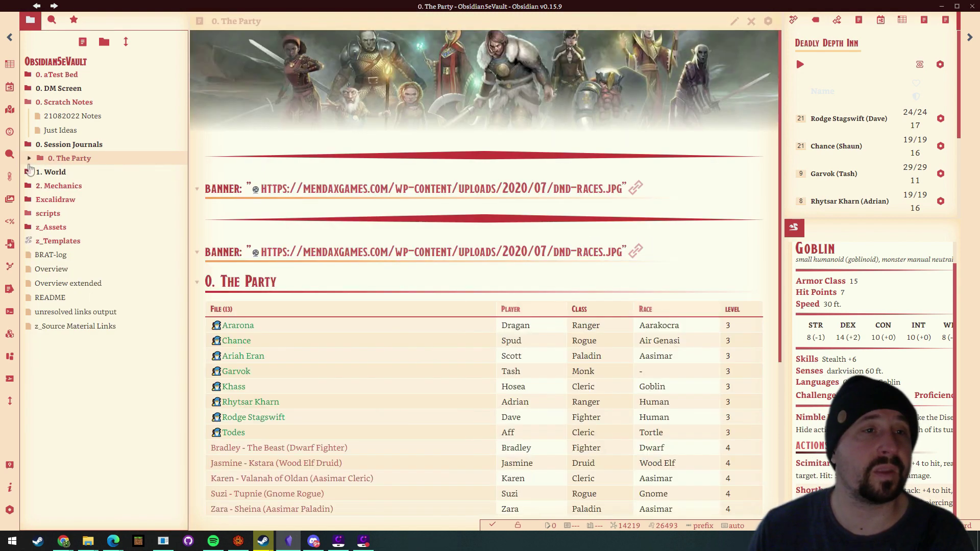
left_click(66, 172)
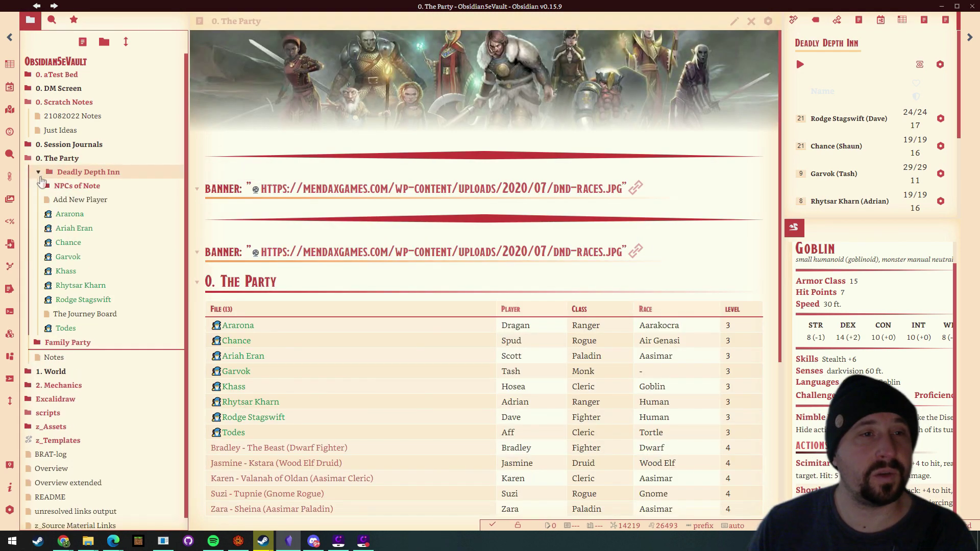
left_click(74, 314)
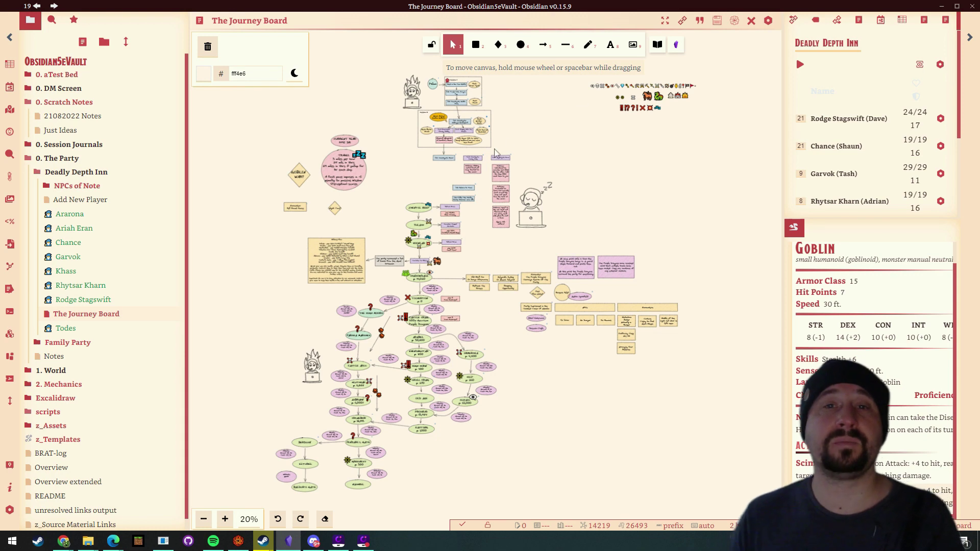
Step: Preview the note linked to the Phlan circle on The Journey Board and read through its description
scroll(520, 134, "up", 4)
left_click_drag(561, 151, 658, 223)
left_click_drag(594, 153, 685, 223)
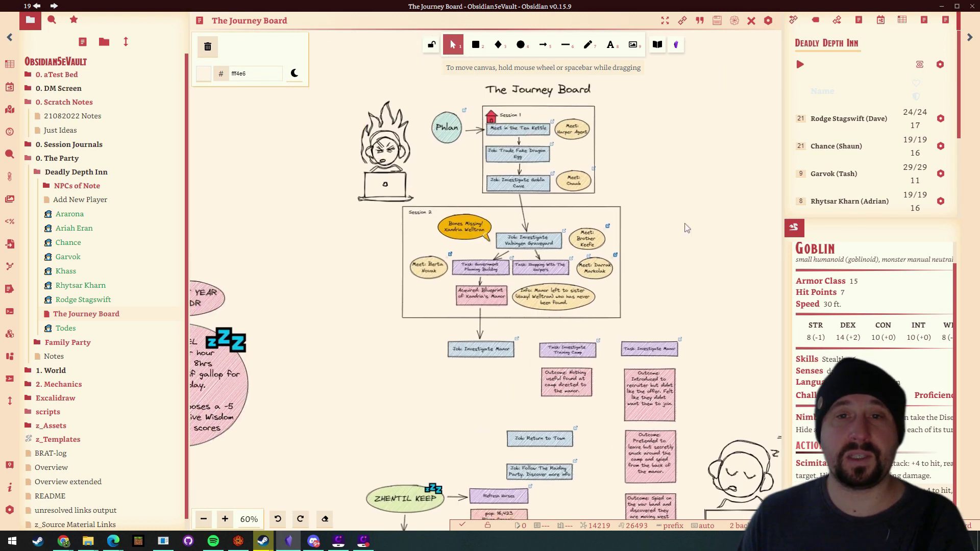
scroll(686, 228, "up", 2)
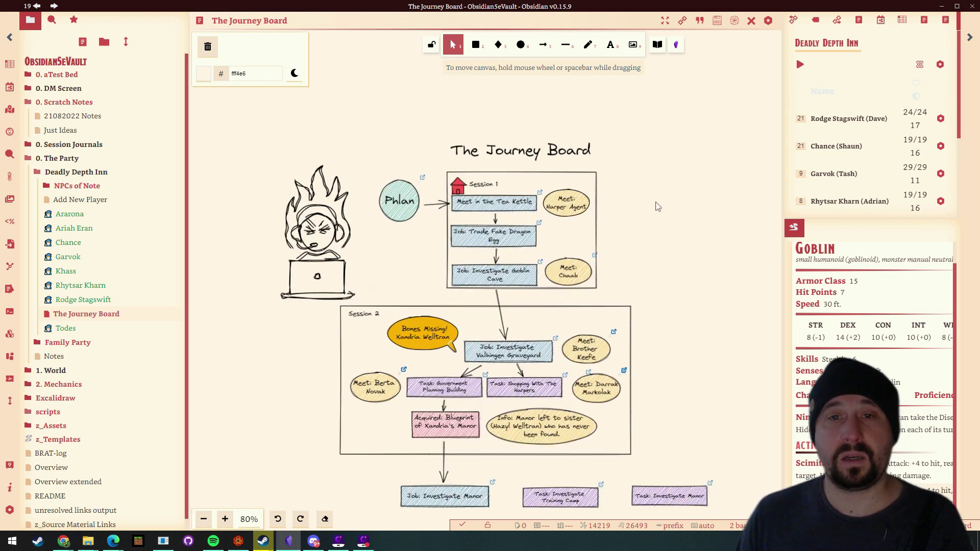
scroll(653, 225, "up", 1)
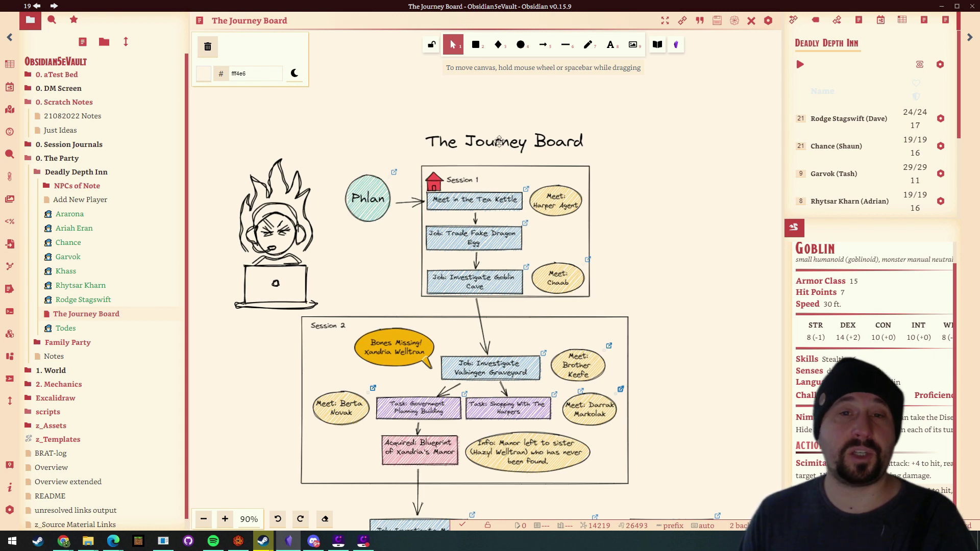
scroll(694, 214, "down", 1)
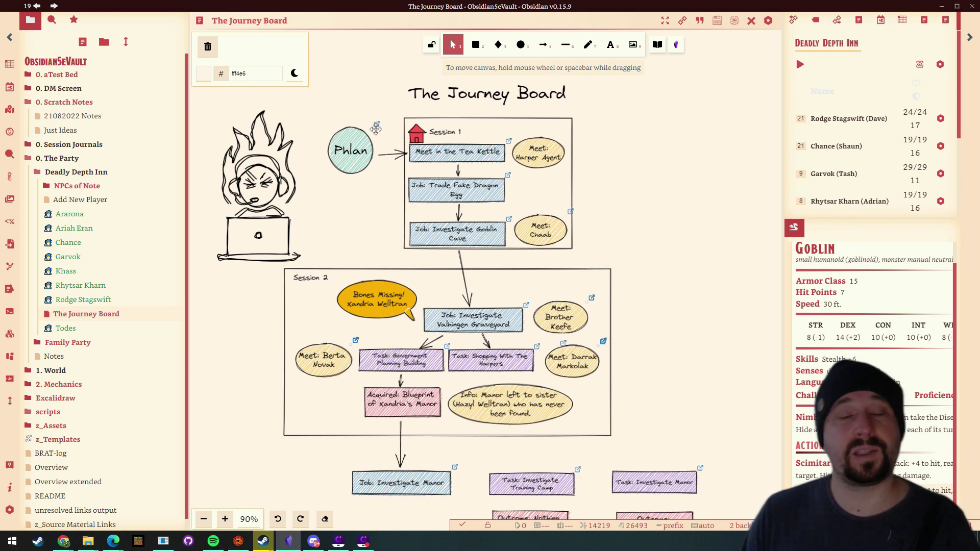
mouse_move(376, 128)
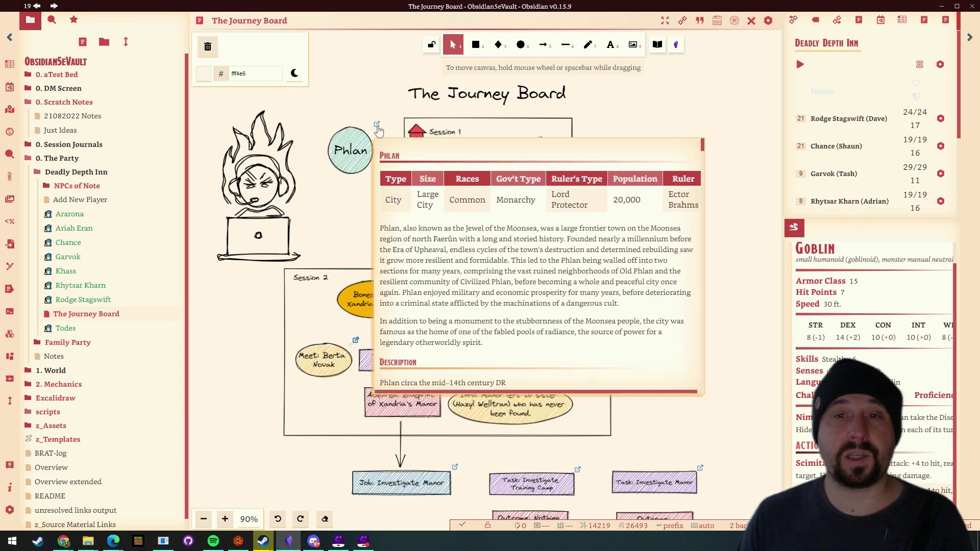
scroll(457, 267, "down", 10)
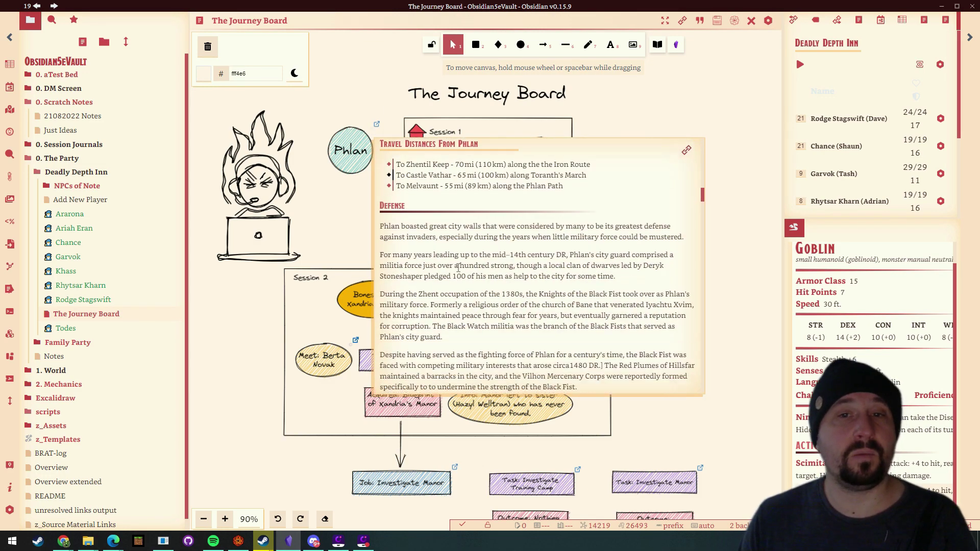
scroll(458, 267, "down", 8)
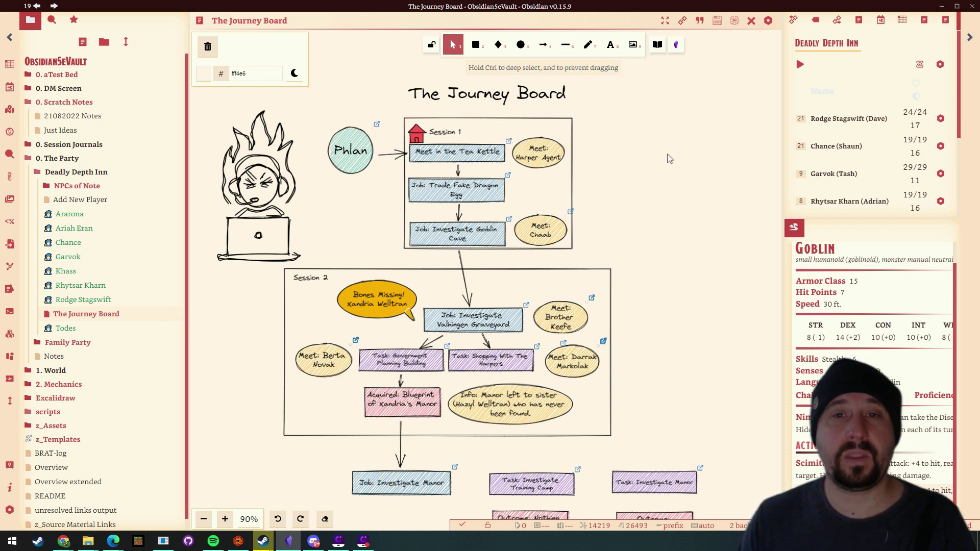
Step: Try the link on Meet in the Tea Kettle, and read the preview of the Trade Fake Dragon Egg job
left_click(509, 142)
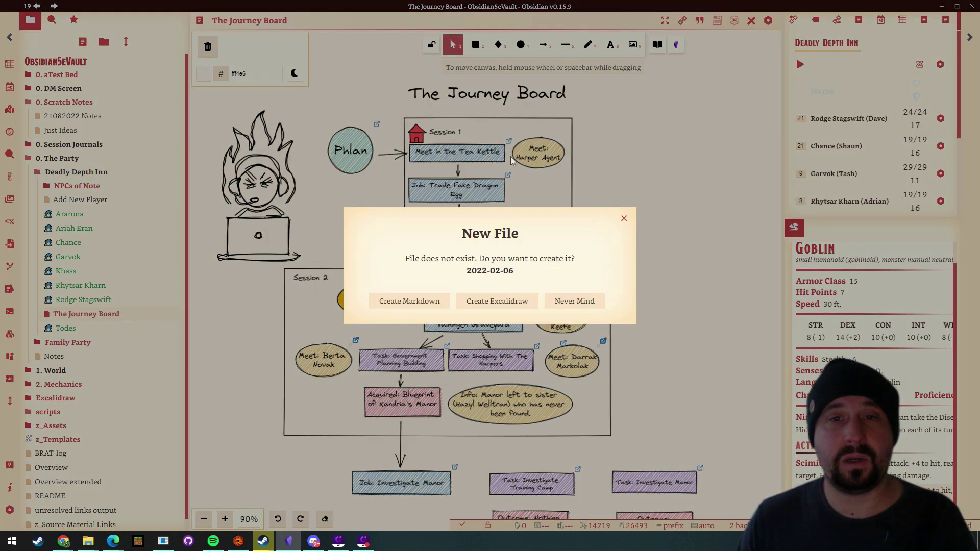
left_click(624, 218)
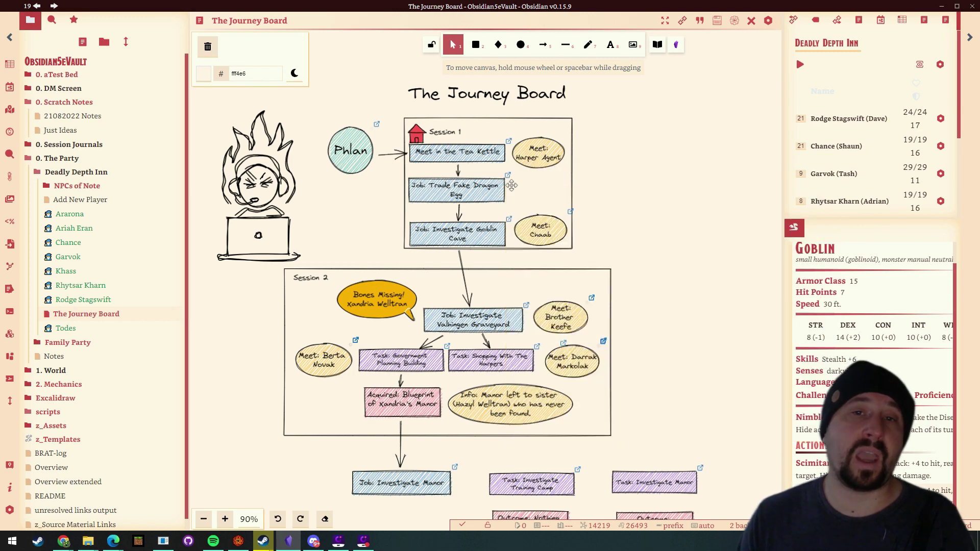
mouse_move(508, 176)
scroll(665, 318, "down", 15)
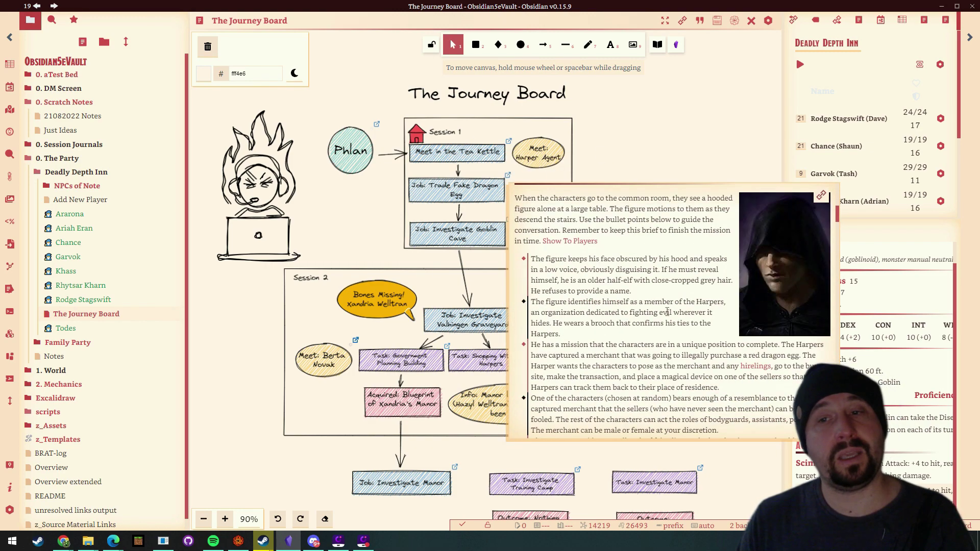
scroll(665, 318, "down", 5)
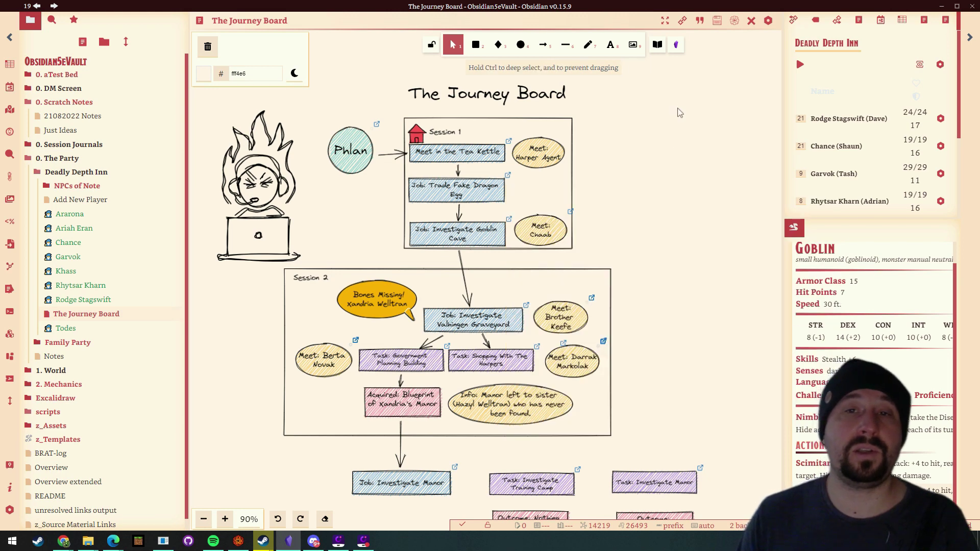
Step: Preview the notes linked to the Meet: Chaab oval and the Investigate Goblin Cave job
left_click_drag(602, 222, 577, 206)
mouse_move(544, 197)
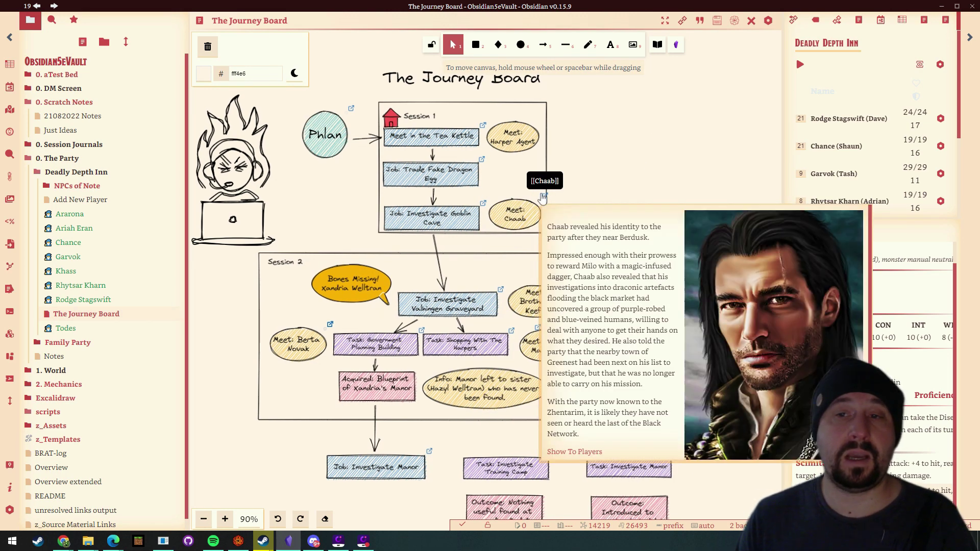
scroll(617, 326, "down", 1)
scroll(617, 328, "up", 1)
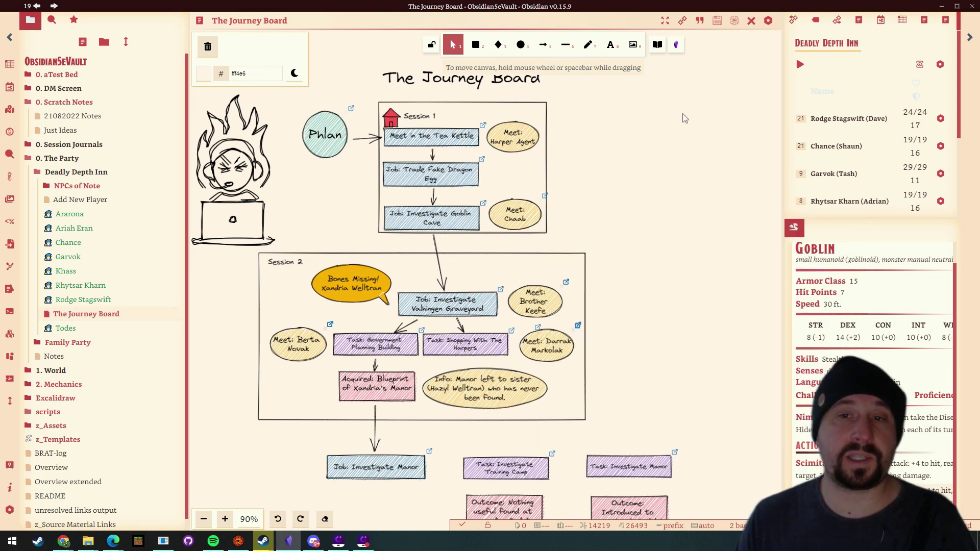
mouse_move(484, 204)
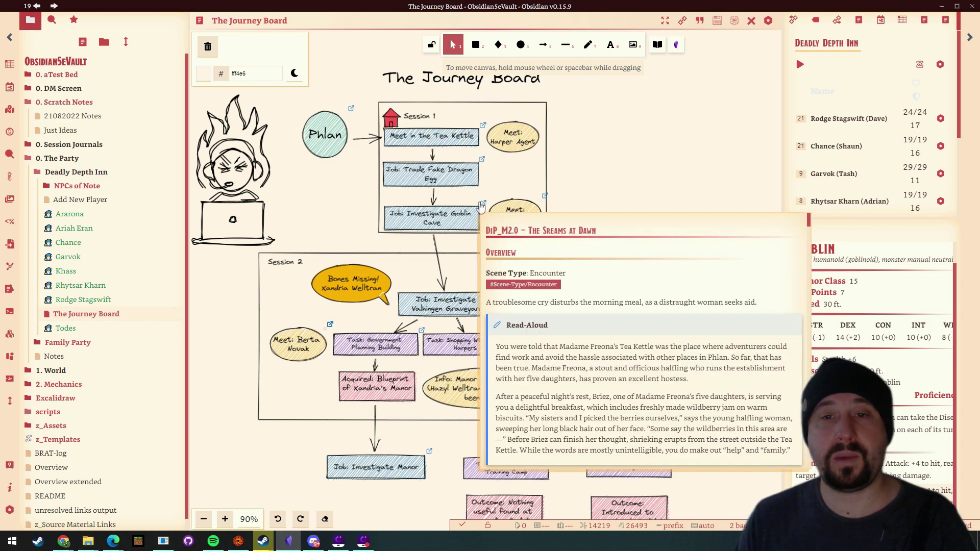
scroll(590, 322, "down", 5)
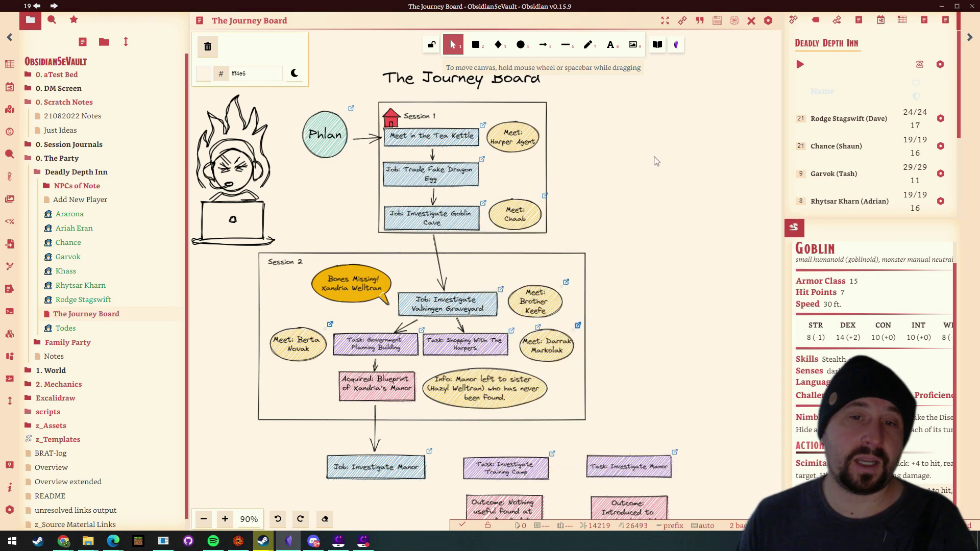
Step: Look over the Session 2 frame and the manor and training camp tasks beneath it
scroll(382, 127, "down", 1)
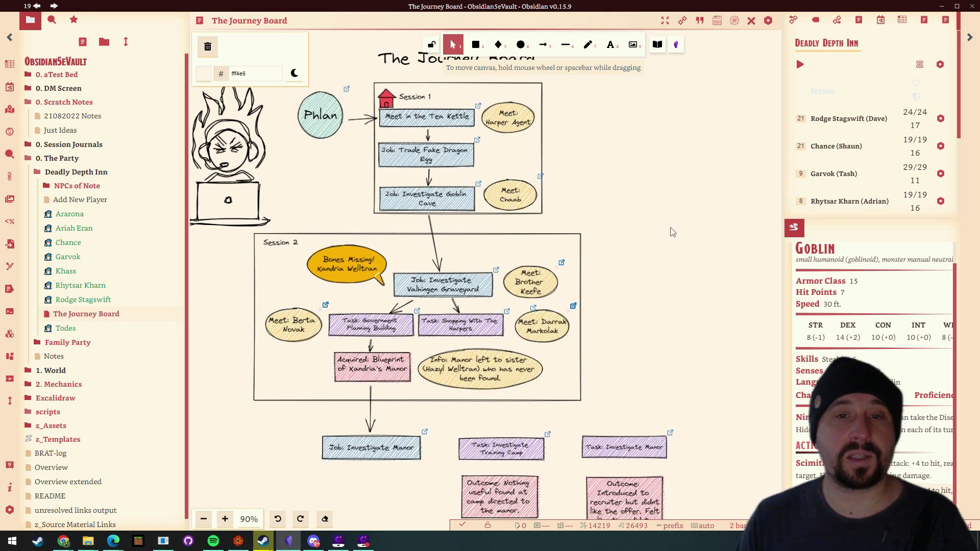
scroll(672, 232, "down", 3)
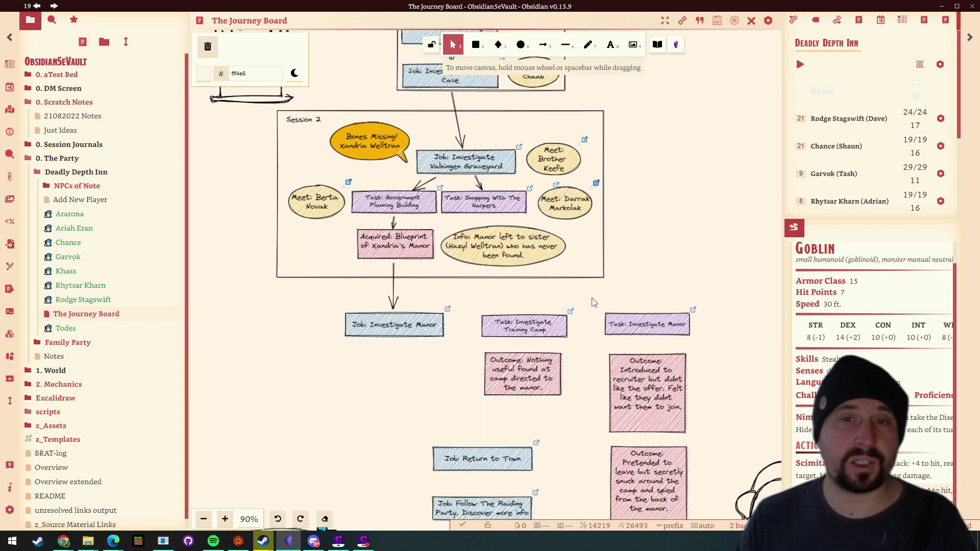
scroll(654, 181, "down", 2)
scroll(325, 239, "up", 3)
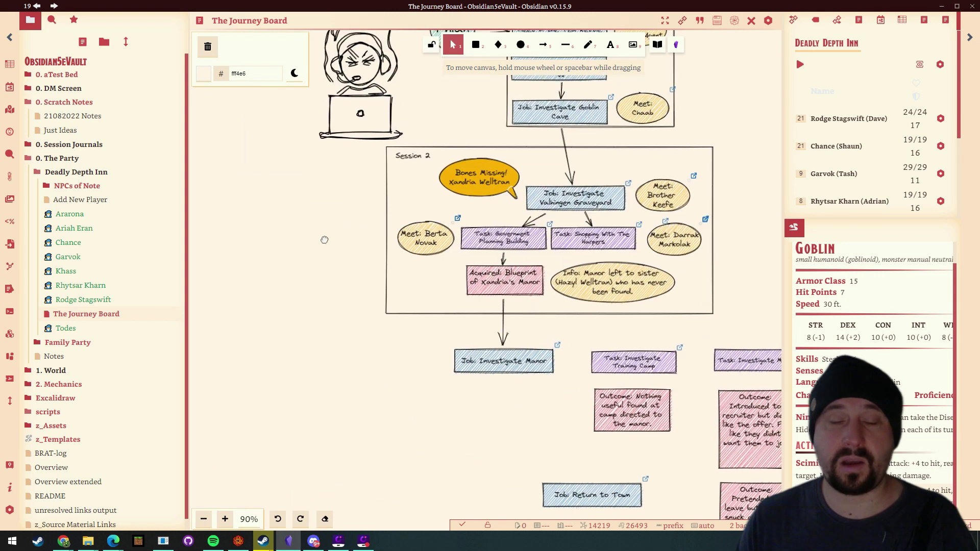
scroll(687, 203, "right", 2)
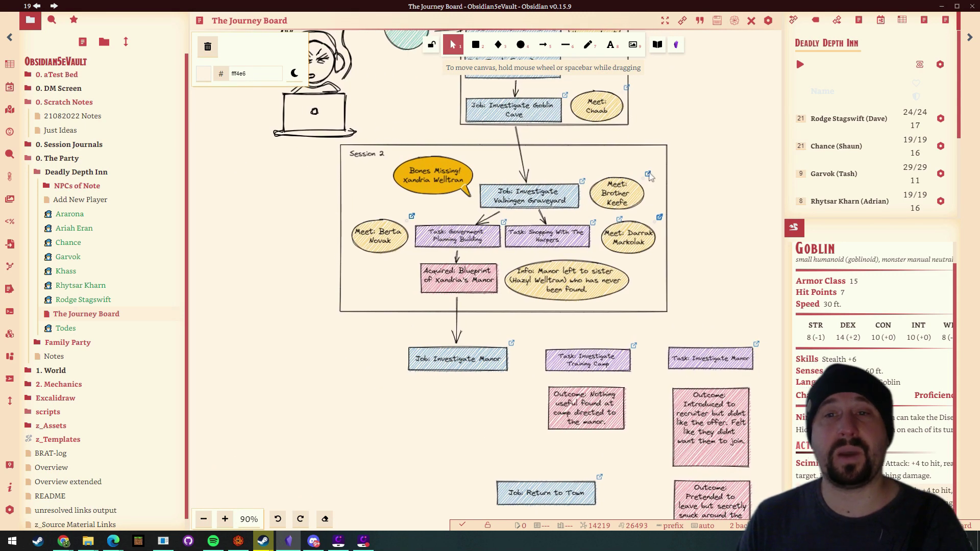
mouse_move(650, 177)
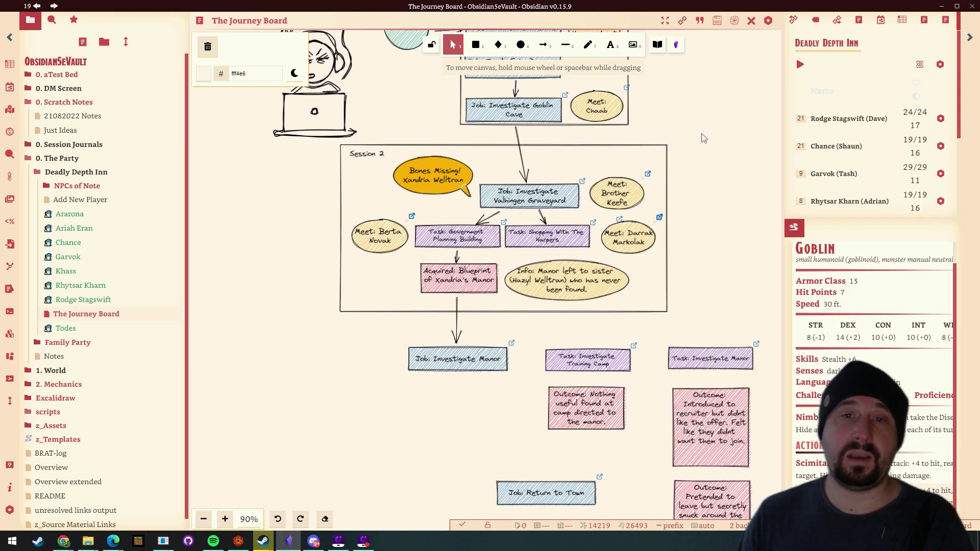
scroll(703, 138, "right", 2)
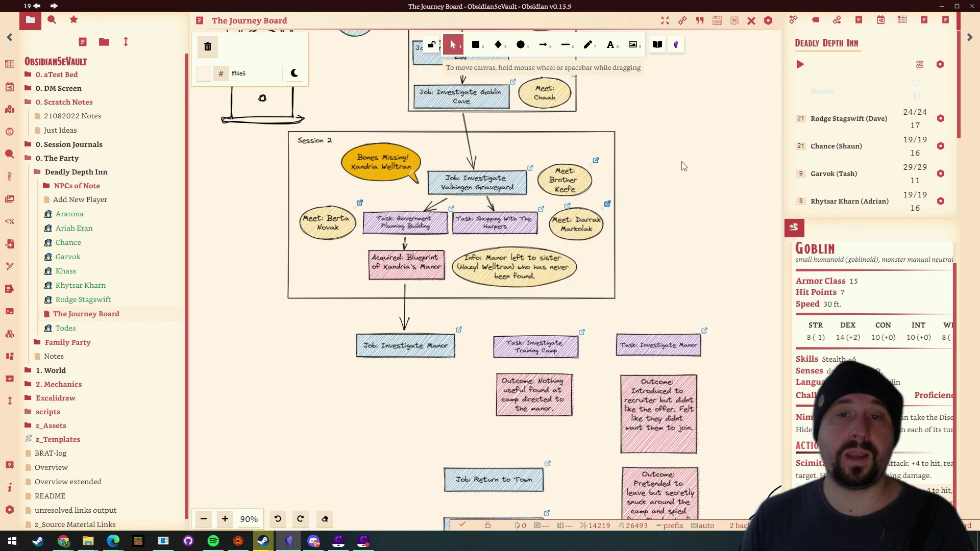
Step: Examine the travel route of linked towns, distances and encounter markers from Zhentil Keep down to Greenest
scroll(684, 166, "down", 4)
scroll(669, 230, "down", 2)
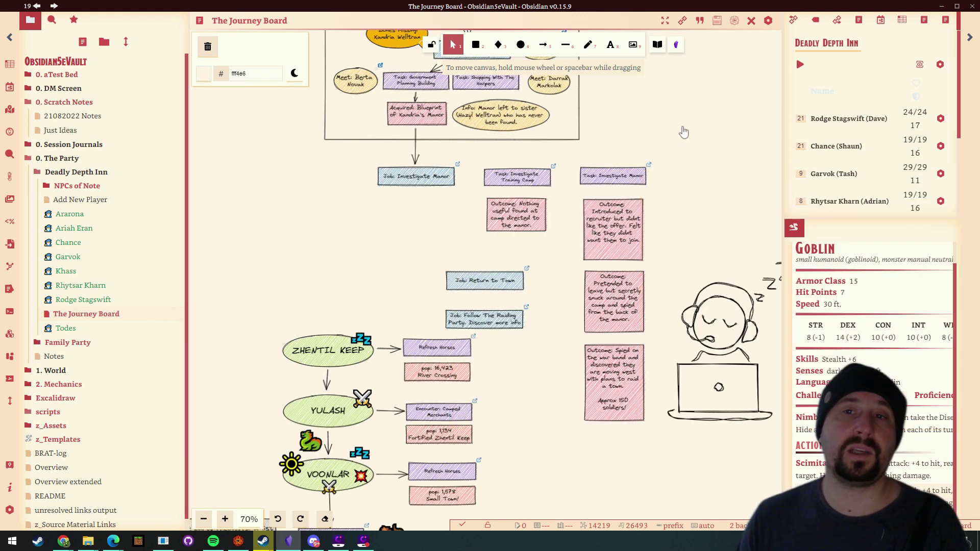
scroll(556, 333, "down", 5)
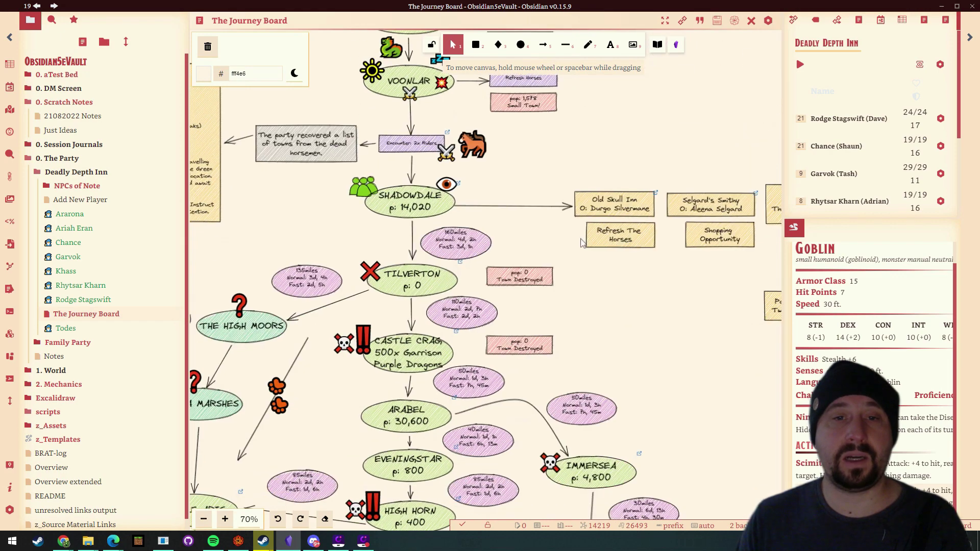
scroll(582, 246, "down", 2)
scroll(666, 339, "down", 3)
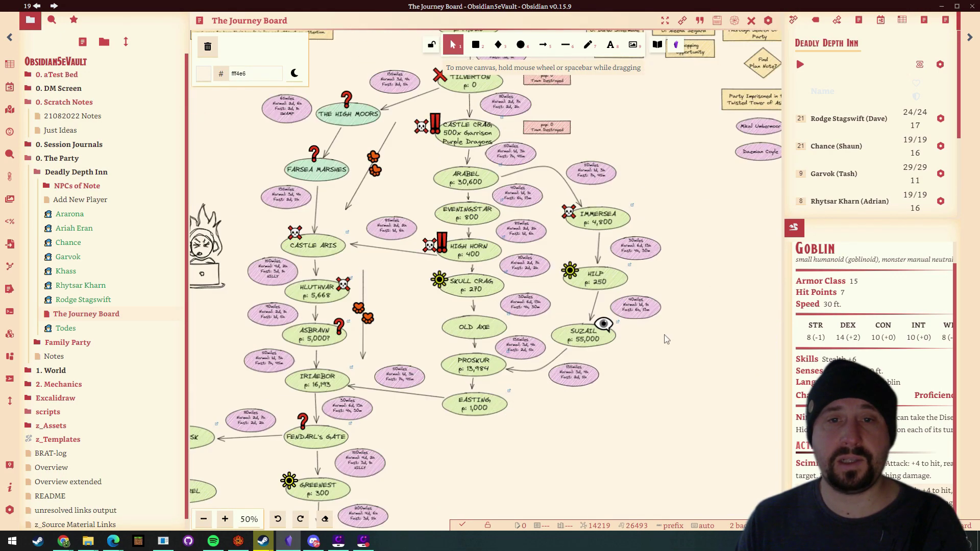
scroll(465, 172, "up", 2)
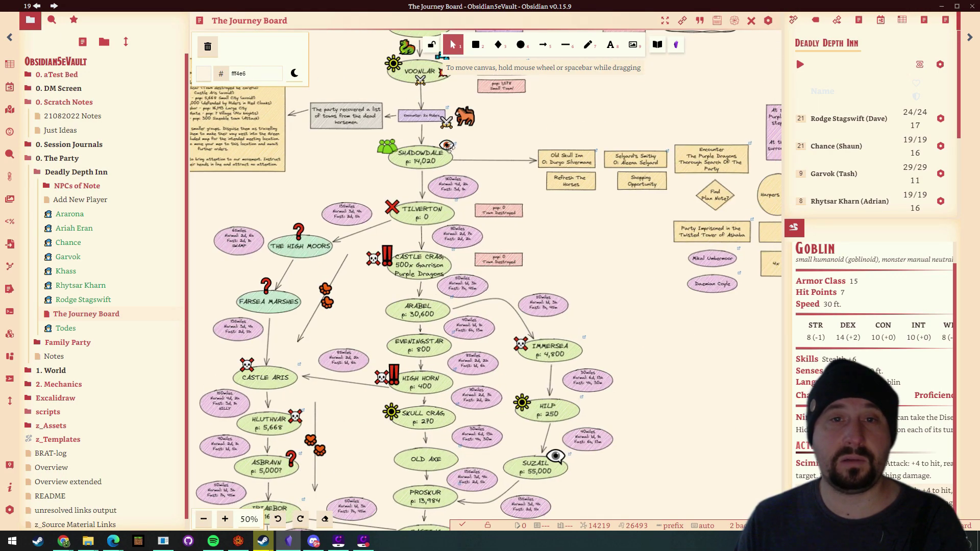
left_click_drag(683, 305, 572, 319)
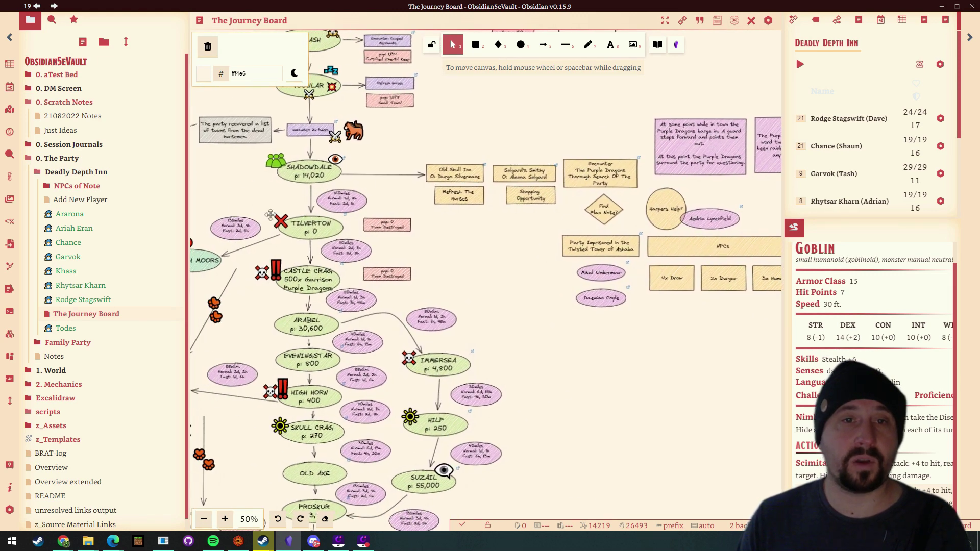
left_click_drag(467, 221, 548, 186)
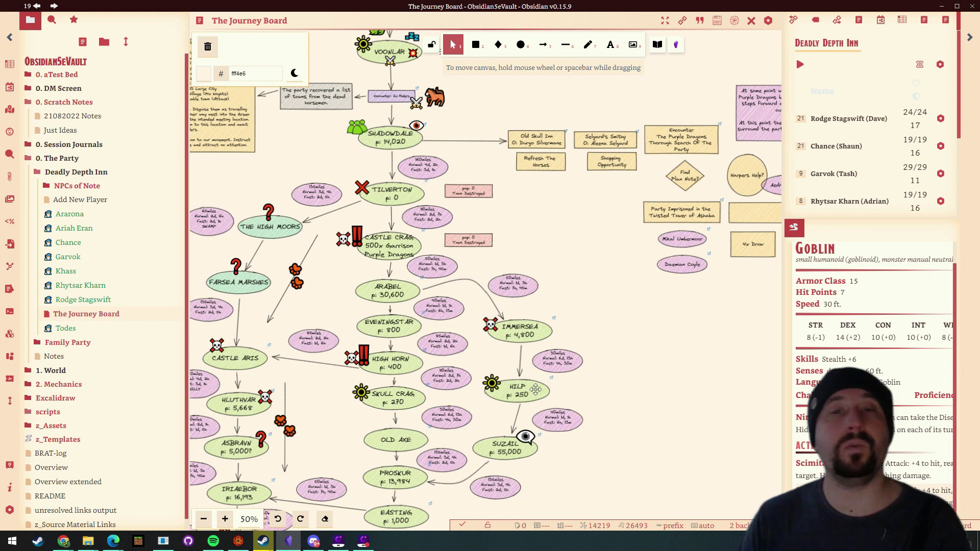
left_click(578, 217)
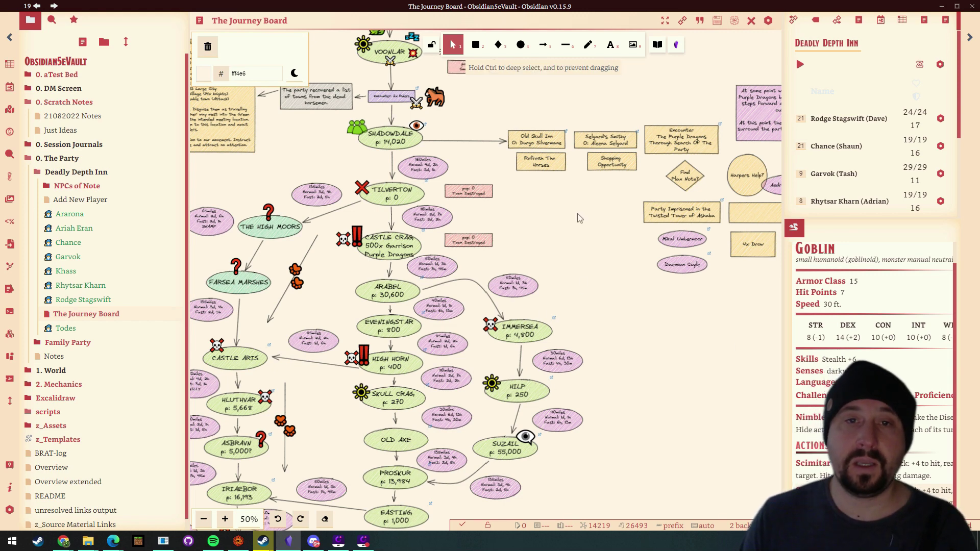
Step: Move the green party icon from Shadowdale to The High Moors, beside the red question mark
left_click_drag(552, 226, 645, 240)
scroll(415, 141, "up", 1)
scroll(415, 140, "up", 2)
left_click(466, 147)
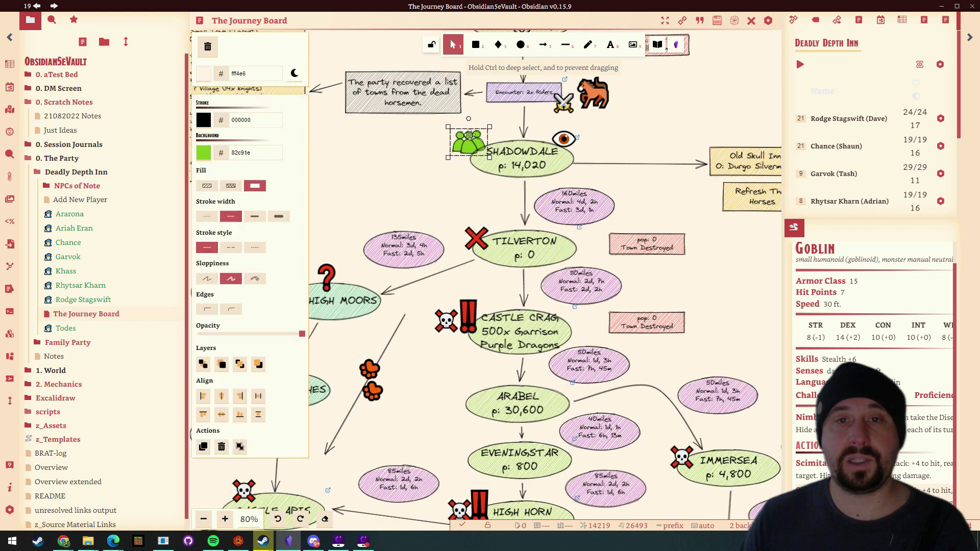
left_click_drag(466, 147, 346, 301)
left_click_drag(369, 206, 432, 179)
left_click_drag(401, 263, 363, 250)
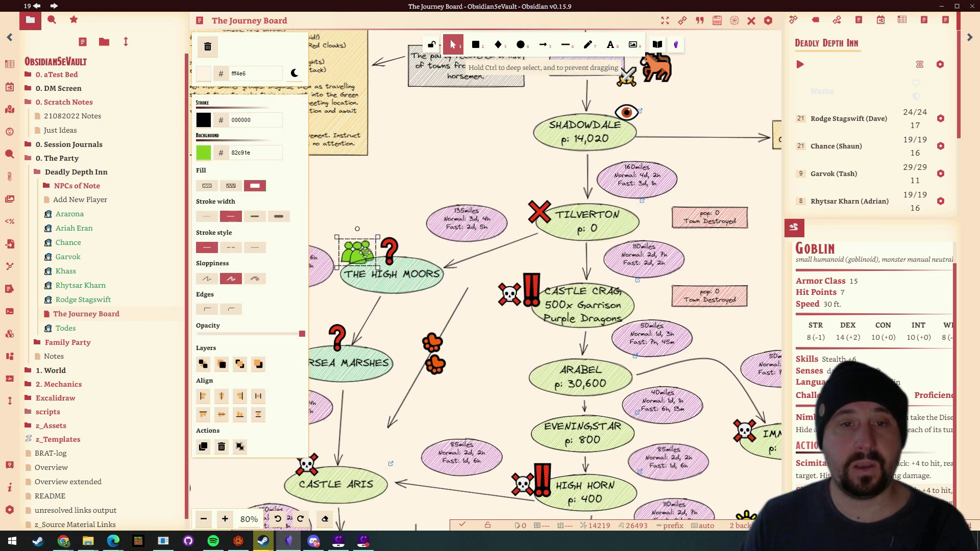
Step: Start a text element above The High Moors and browse the emoji picker without inserting an emoji
double_click(426, 139)
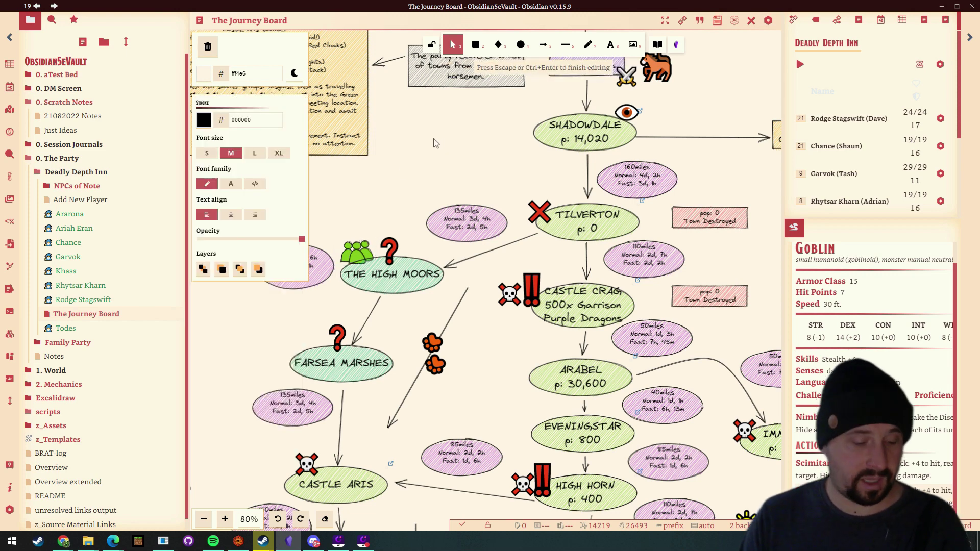
key("super+period")
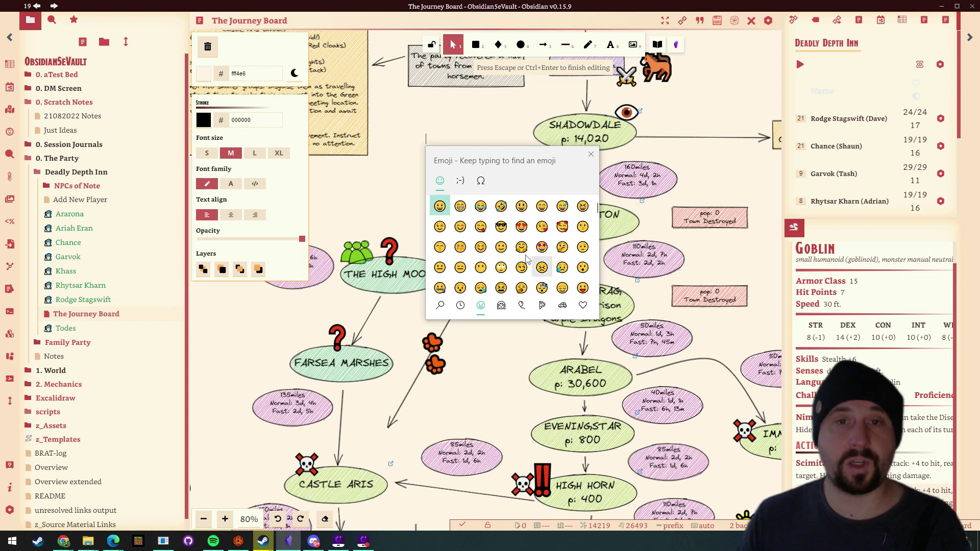
scroll(448, 271, "down", 3)
key("Escape")
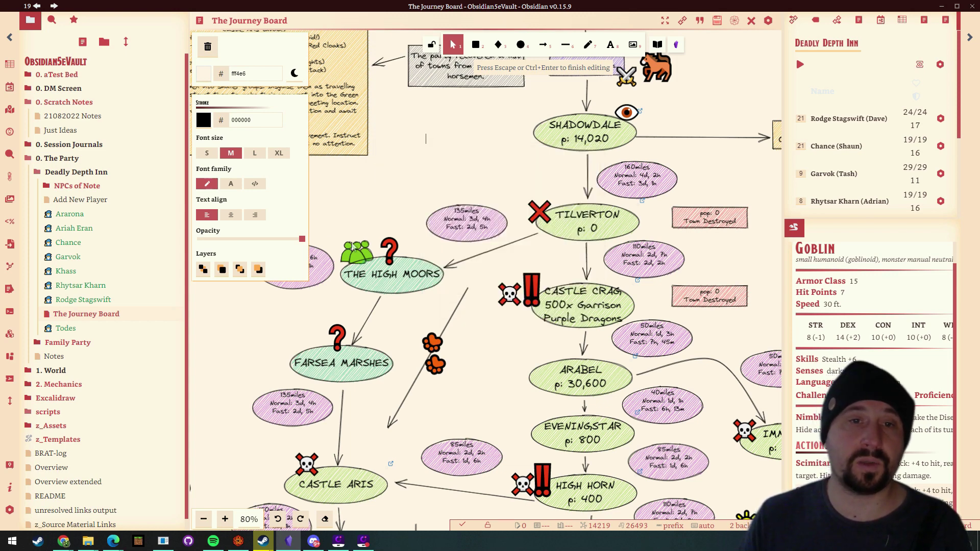
left_click(454, 152)
Step: Examine the Shadowdale branch, from the Old Skull Inn and Purple Dragons encounter to the imprisonment NPCs and encounters
left_click_drag(452, 148, 375, 180)
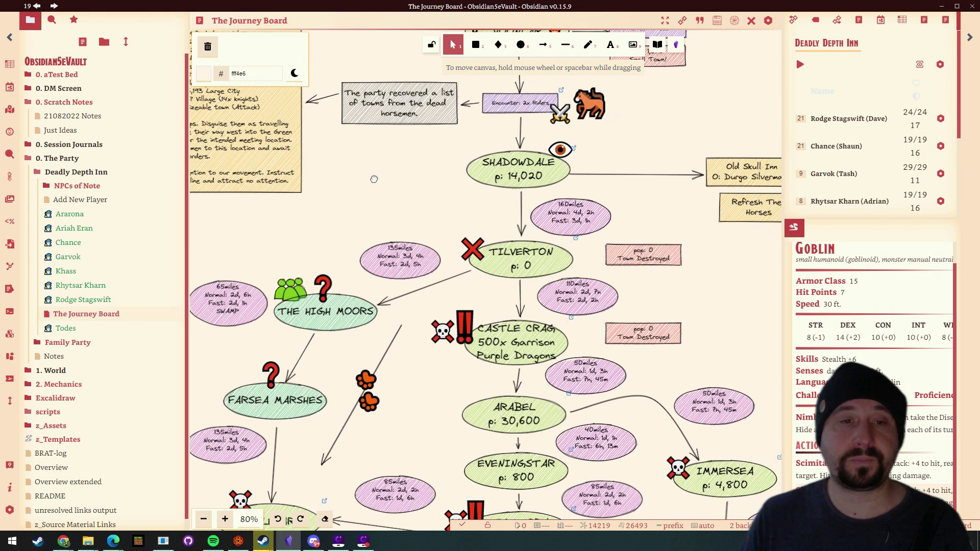
left_click_drag(439, 147, 391, 154)
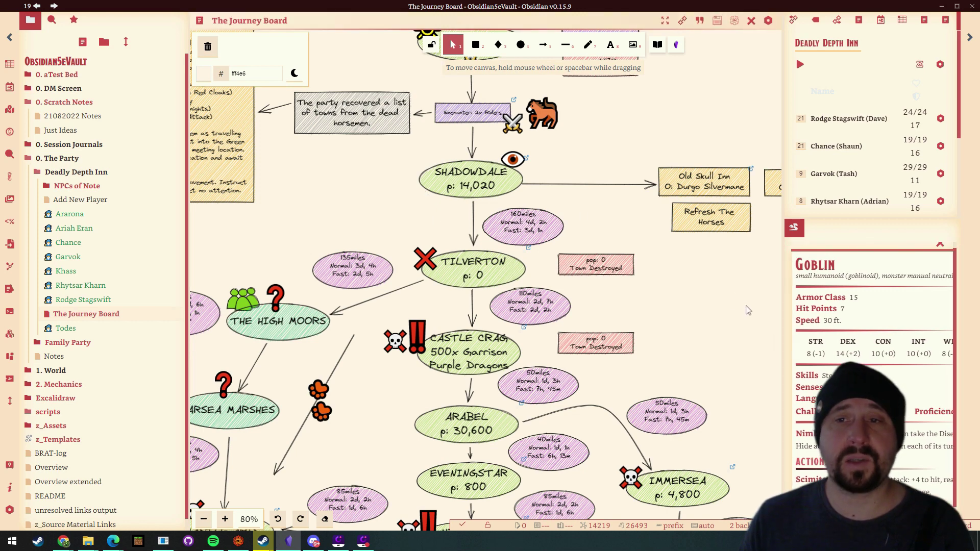
left_click_drag(776, 328, 402, 330)
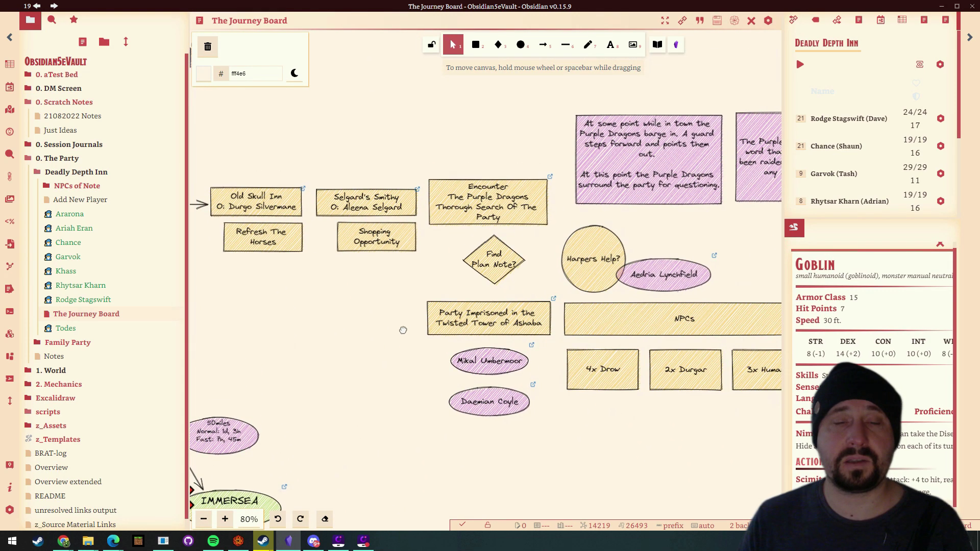
scroll(386, 300, "down", 2)
left_click_drag(508, 353, 641, 389)
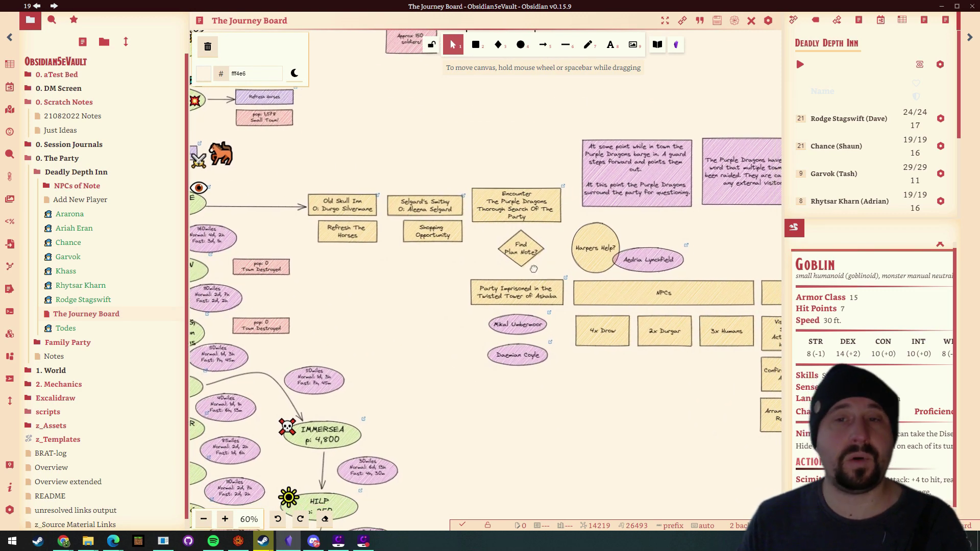
left_click_drag(612, 411, 573, 378)
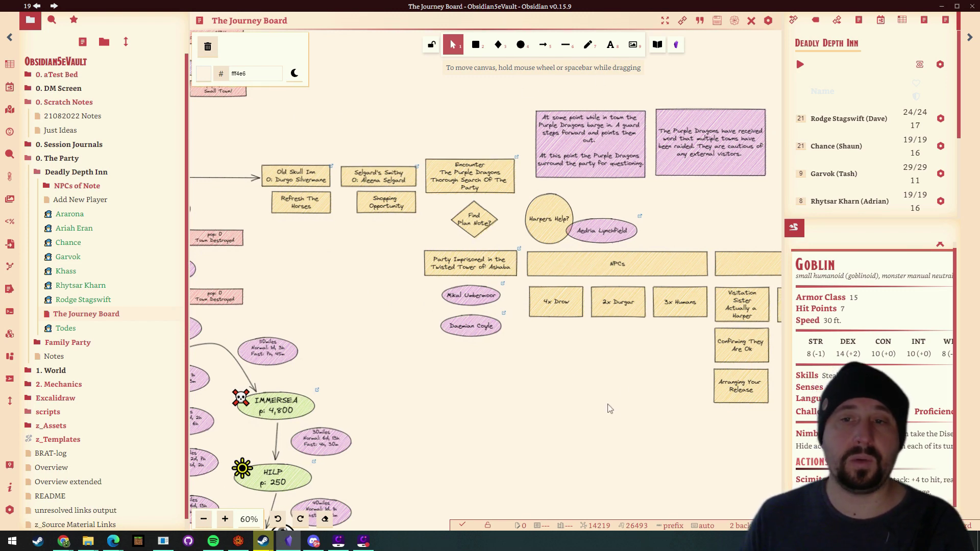
left_click_drag(609, 408, 483, 376)
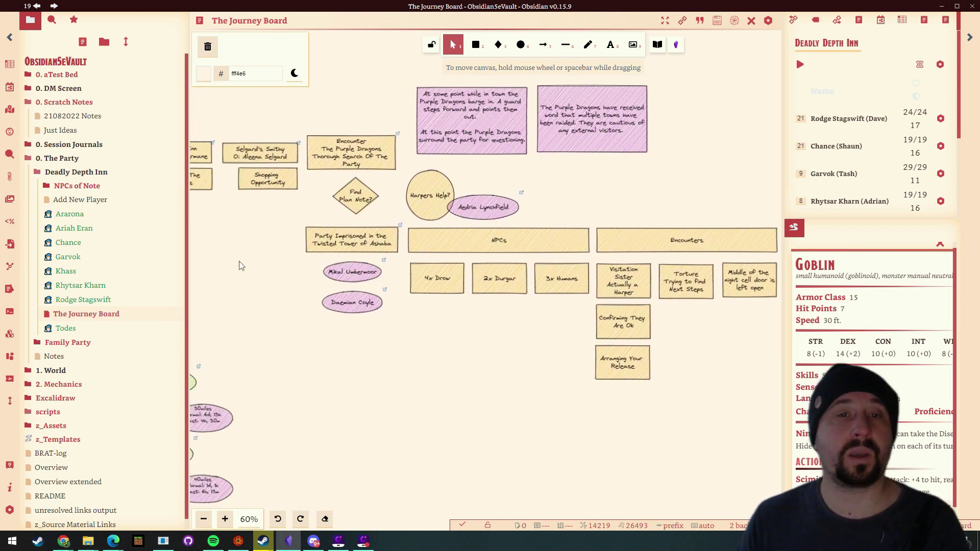
left_click_drag(240, 262, 441, 216)
left_click_drag(494, 245, 692, 205)
left_click_drag(713, 153, 408, 202)
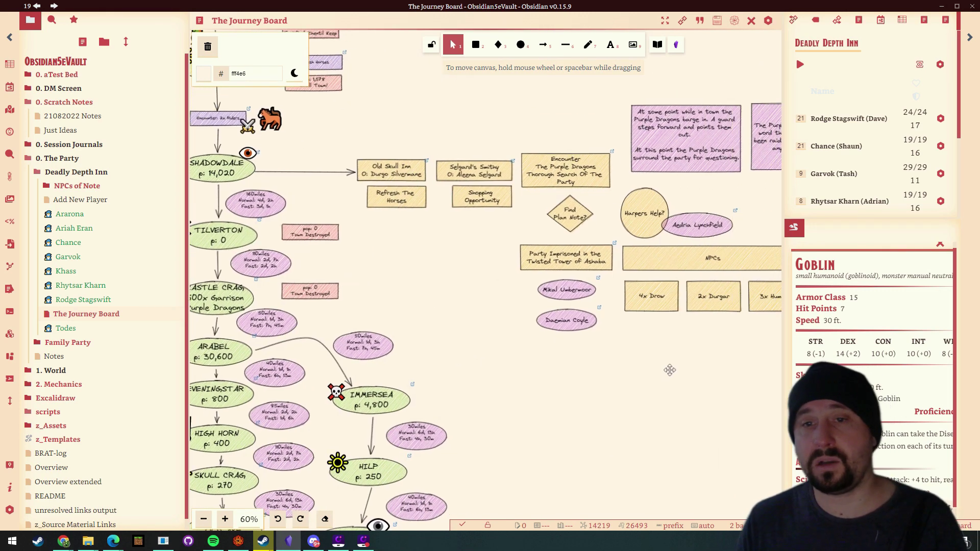
left_click_drag(670, 370, 552, 356)
left_click_drag(576, 424, 421, 431)
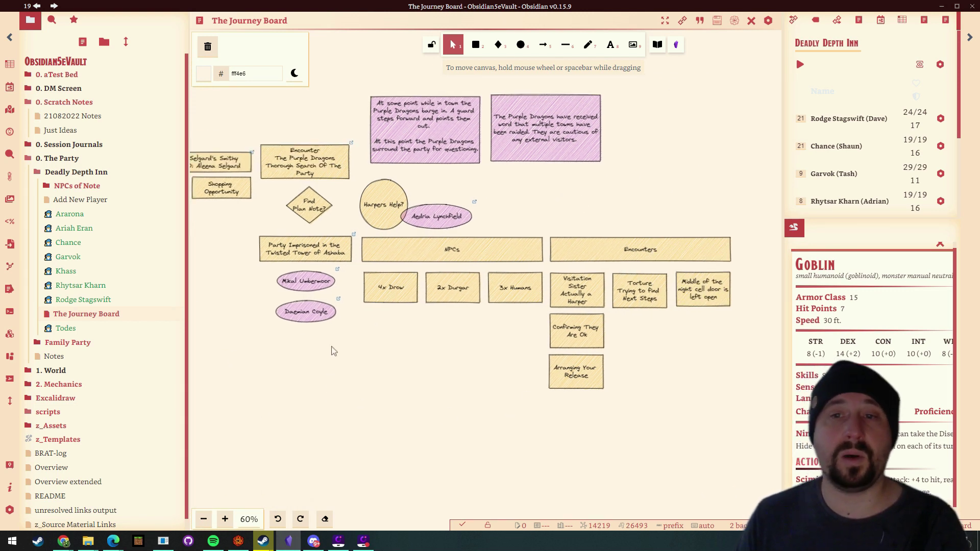
Step: Examine the route from Shadowdale through Tilverton and Castle Crag, including the branch to The High Moors and Farsea Marshes
scroll(330, 350, "left", 10)
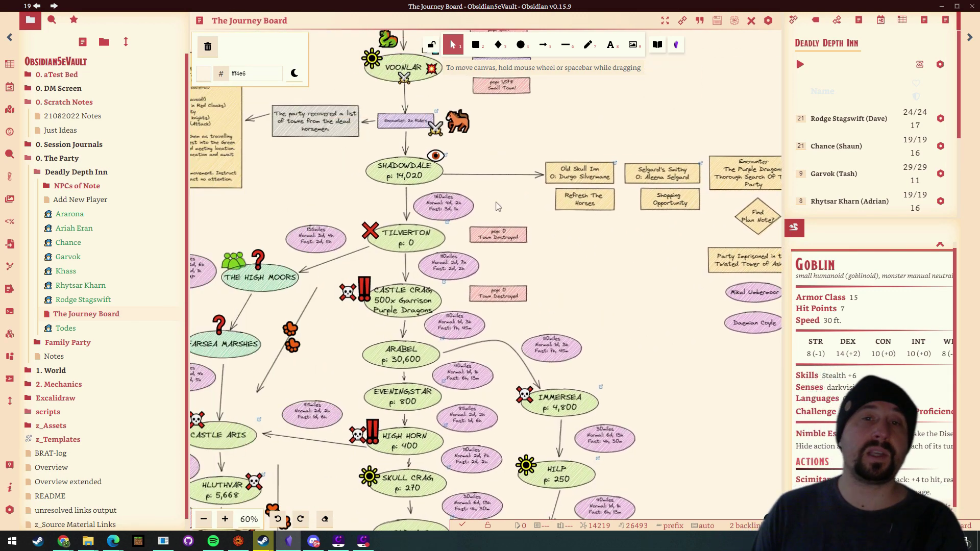
scroll(628, 285, "down", 1)
scroll(628, 284, "left", 3)
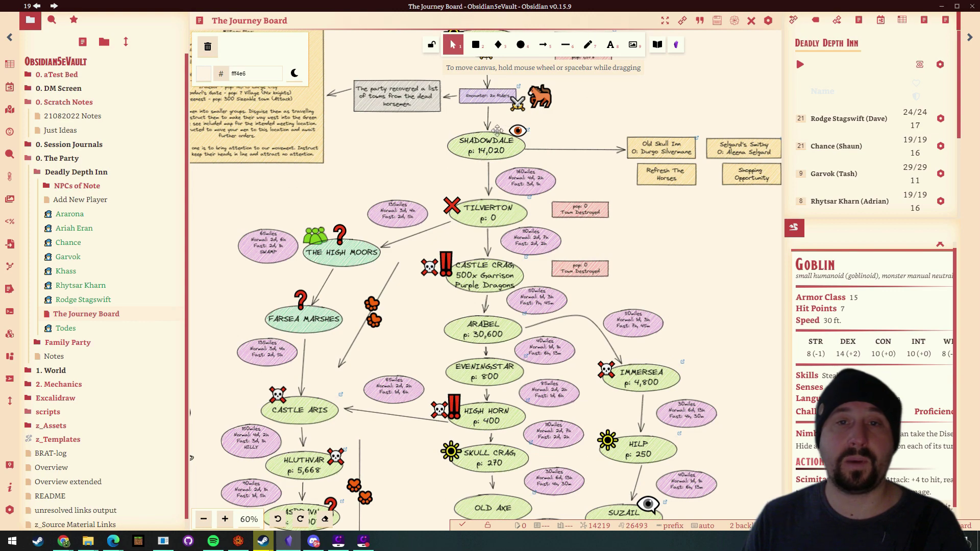
scroll(566, 192, "up", 4)
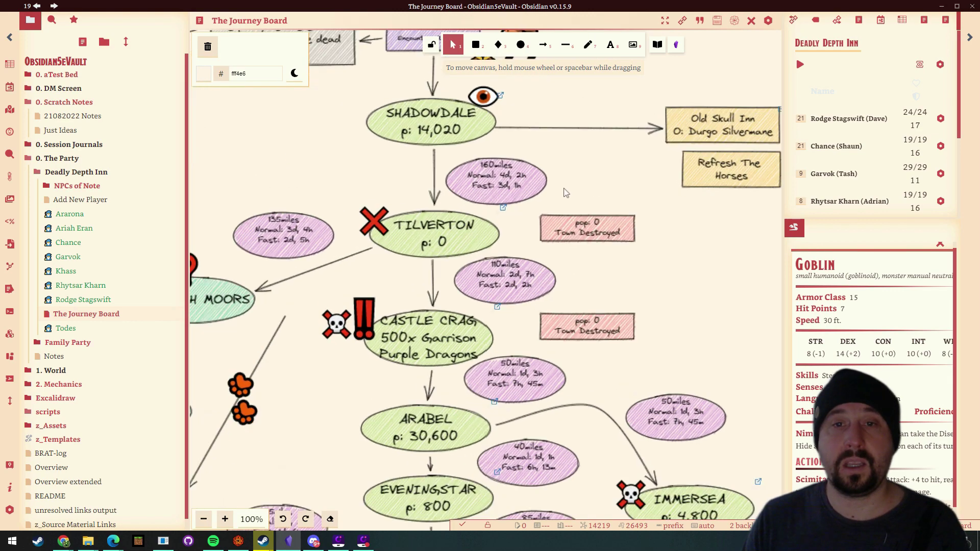
scroll(566, 193, "up", 1)
left_click_drag(557, 179, 647, 243)
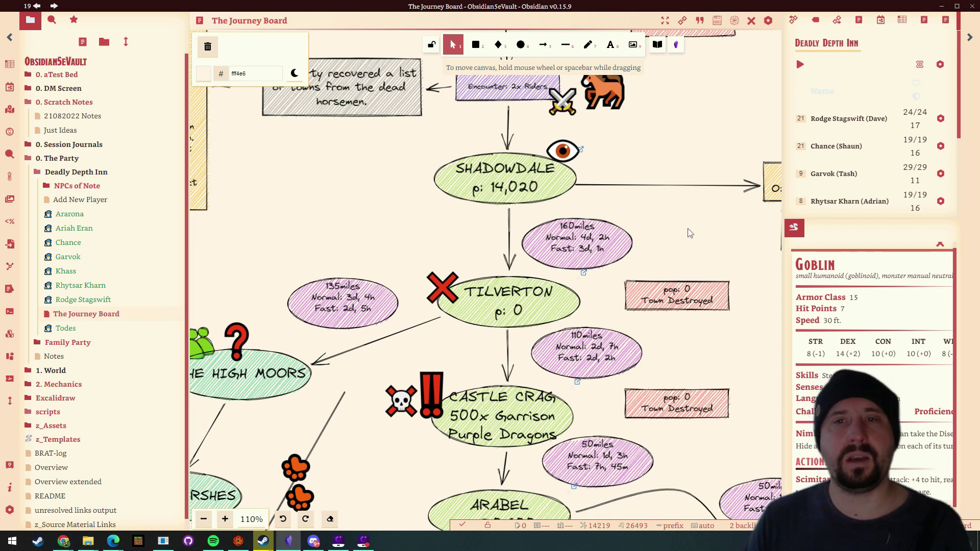
left_click_drag(690, 233, 715, 148)
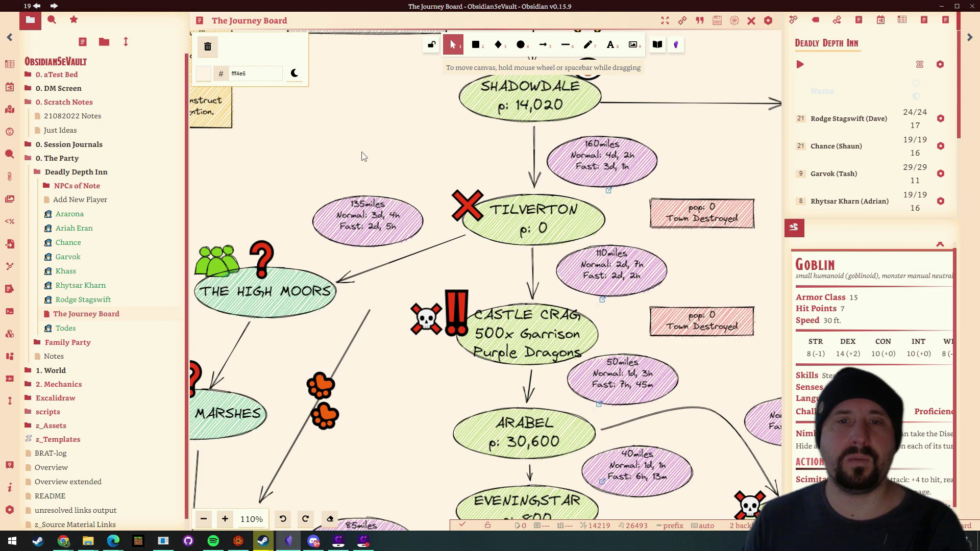
scroll(364, 156, "down", 5)
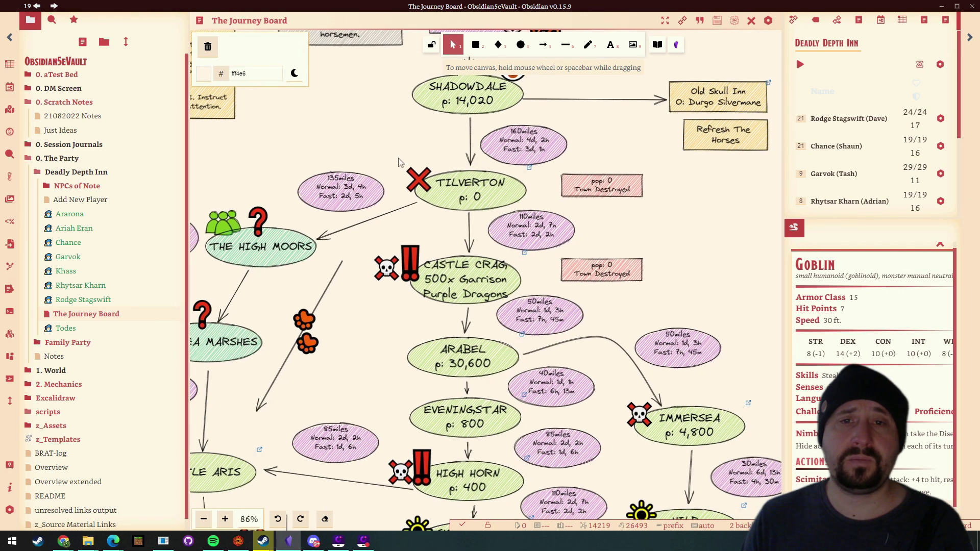
left_click_drag(327, 111, 459, 180)
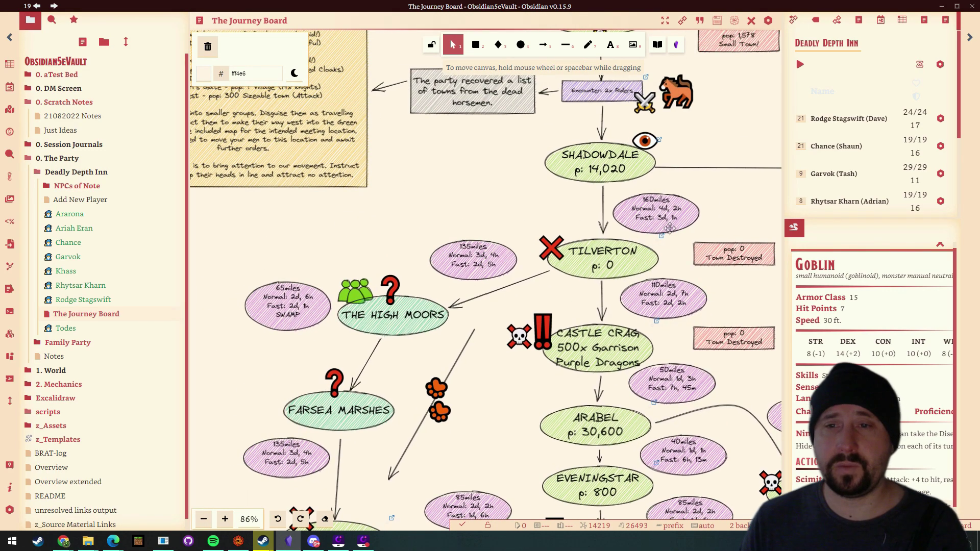
Step: Preview the Tilverton Scar note linked to the 160 miles oval, look through it, and preview its Plagueland link
mouse_move(662, 235)
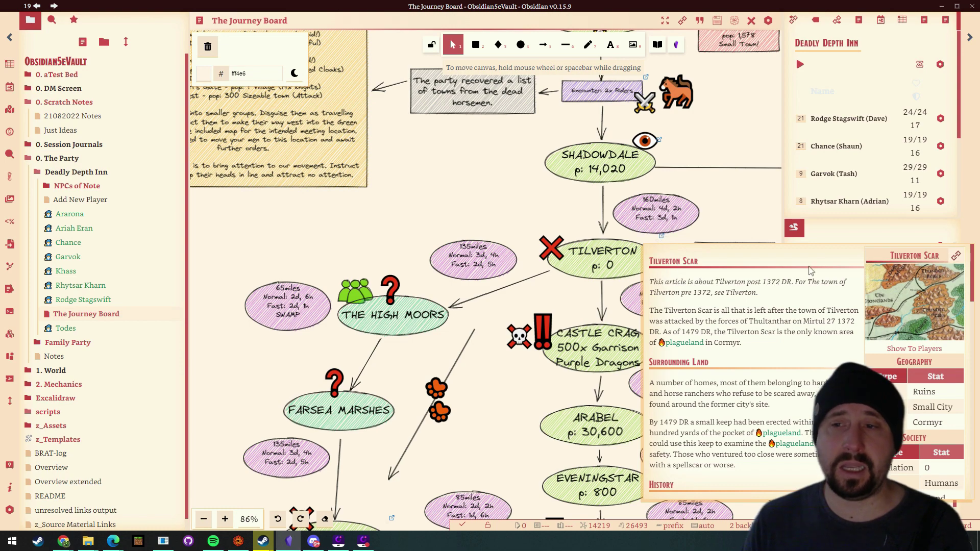
scroll(806, 286, "down", 10)
scroll(766, 326, "up", 10)
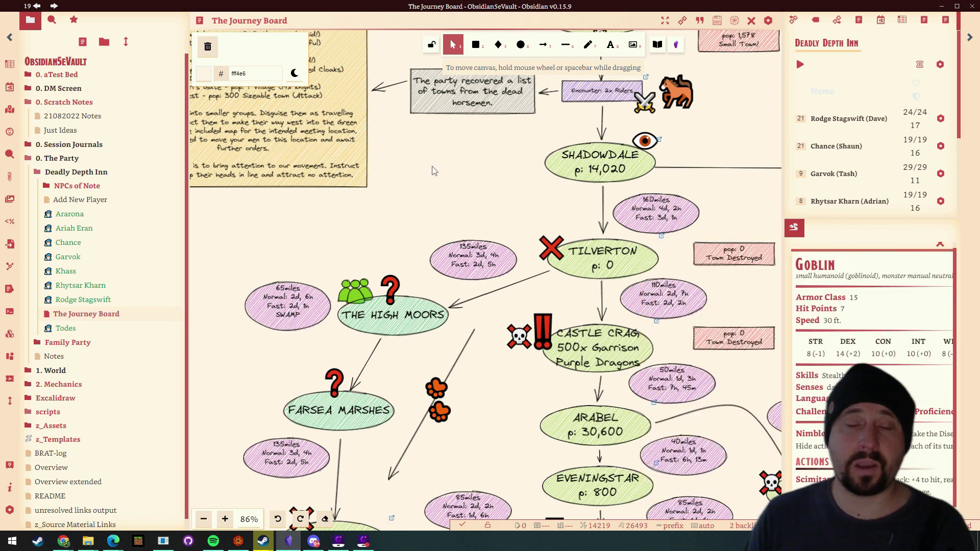
scroll(452, 189, "right", 5)
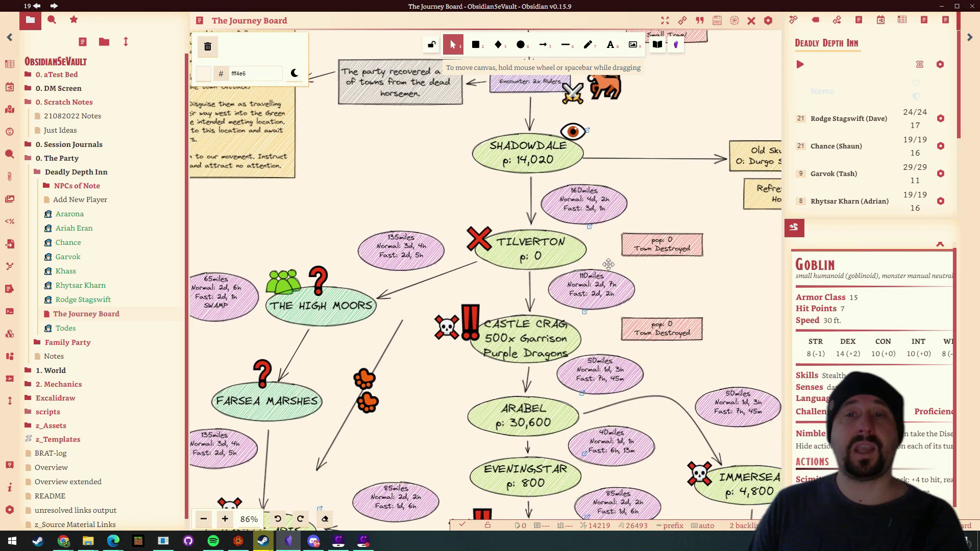
mouse_move(589, 228)
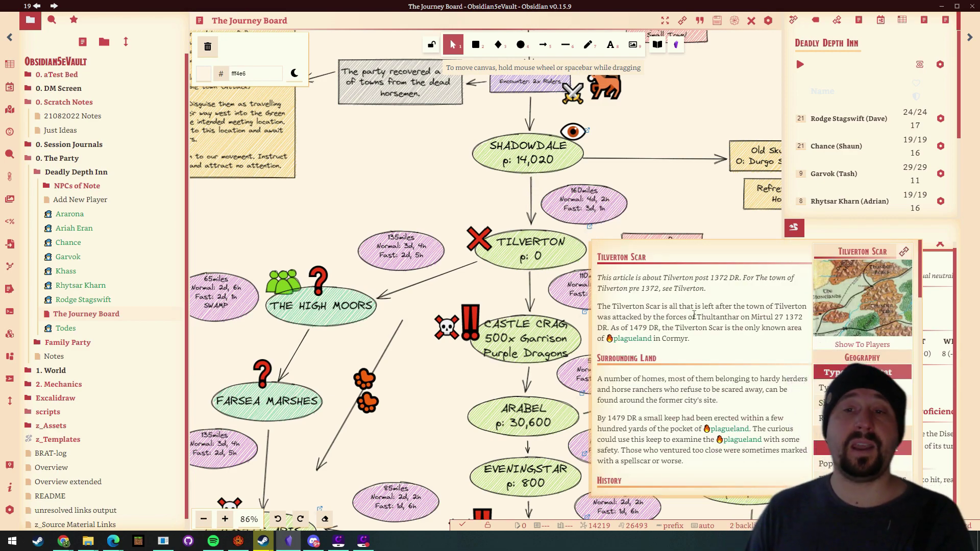
scroll(694, 316, "down", 10)
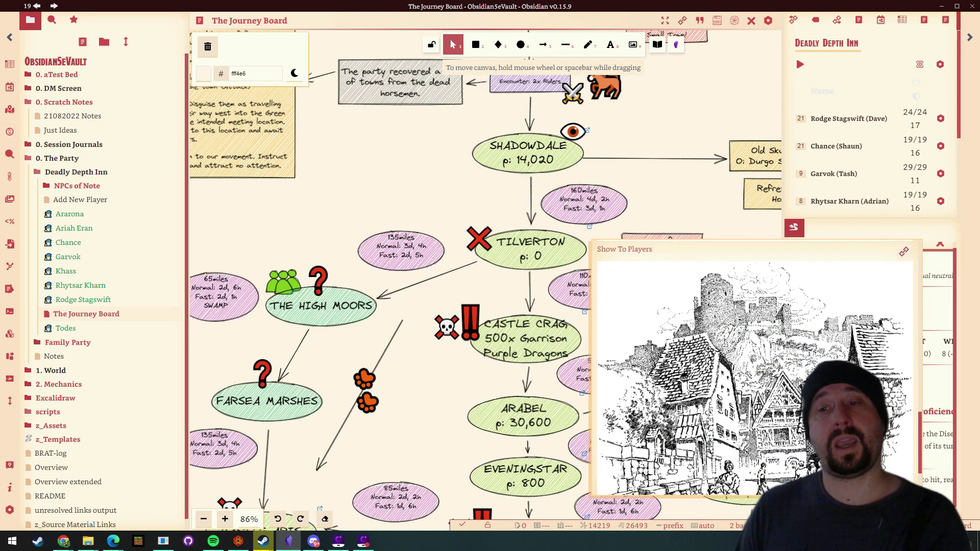
scroll(646, 305, "up", 10)
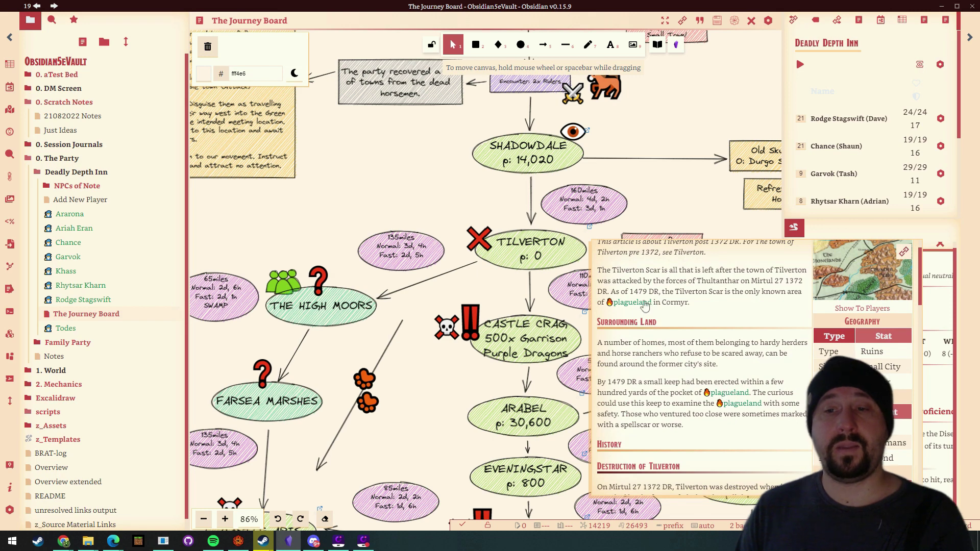
scroll(659, 350, "up", 1)
mouse_move(631, 343)
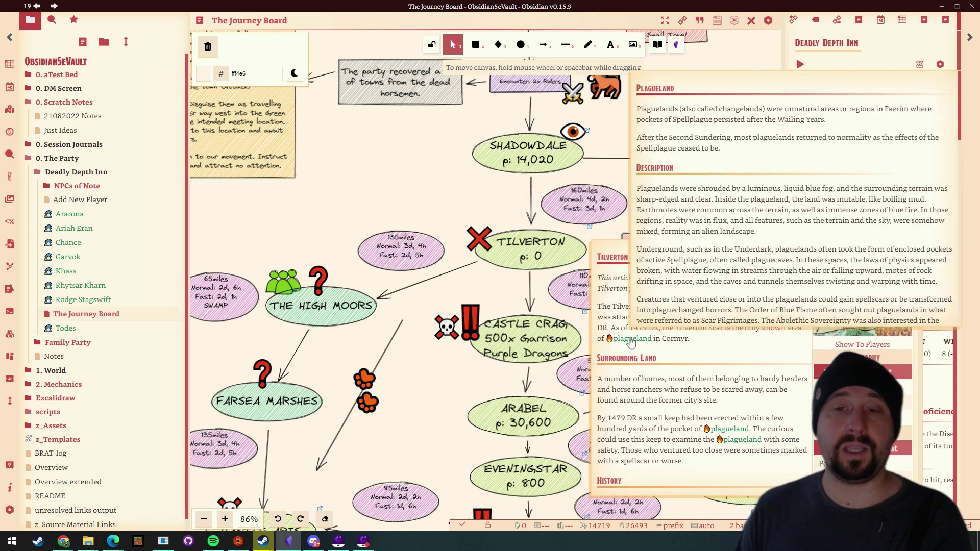
scroll(779, 212, "down", 6)
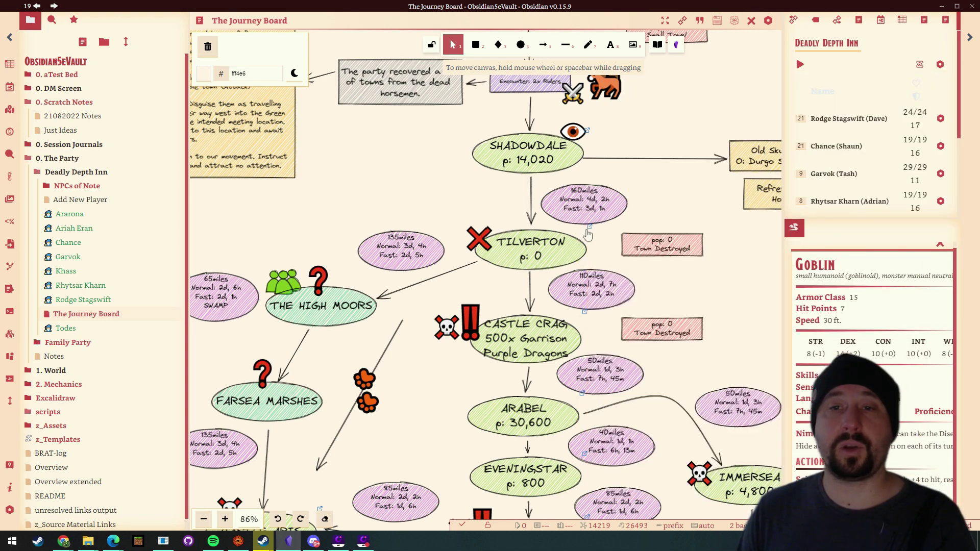
Step: Open the Plagueland note from the link in the Tilverton Scar preview and look over its pictures
scroll(590, 229, "down", 1)
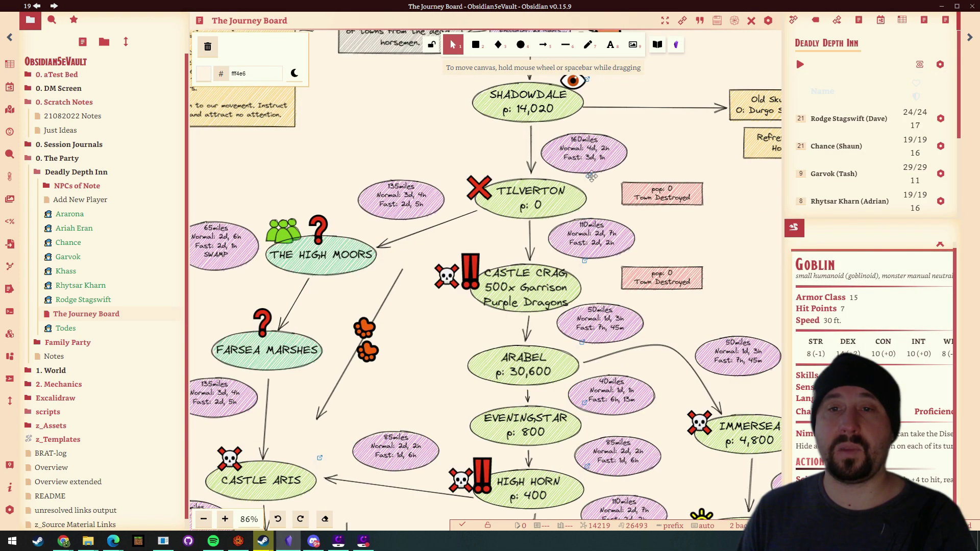
mouse_move(592, 177)
scroll(699, 318, "down", 2)
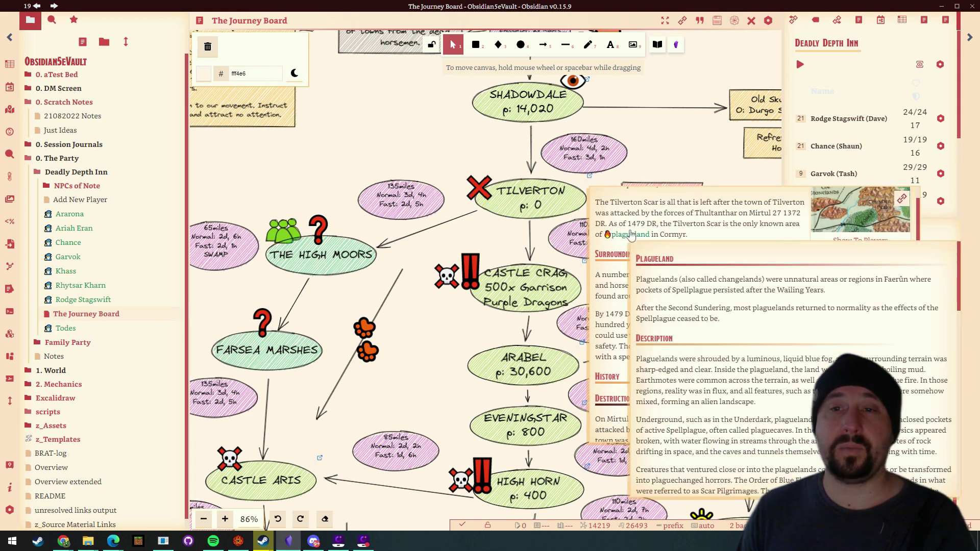
left_click(629, 234)
scroll(619, 295, "down", 6)
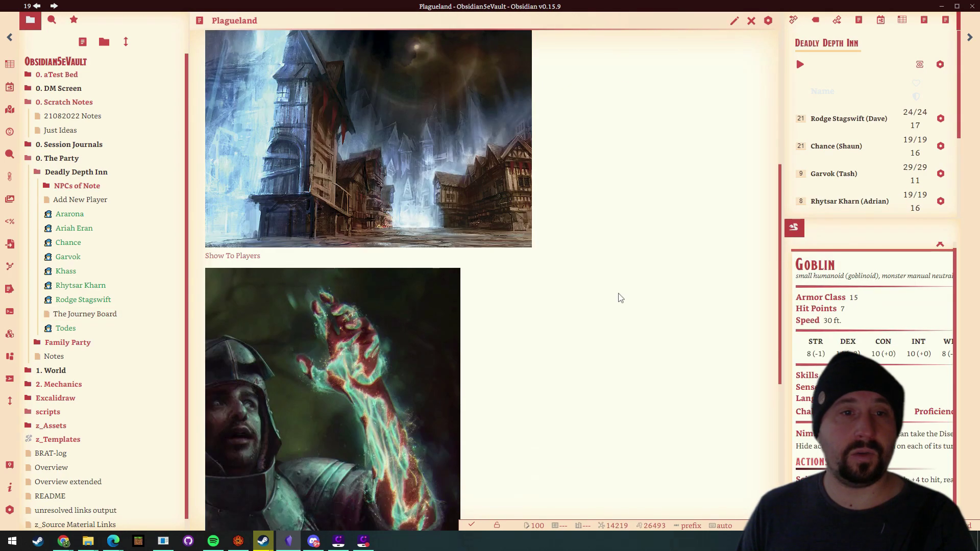
scroll(274, 336, "up", 3)
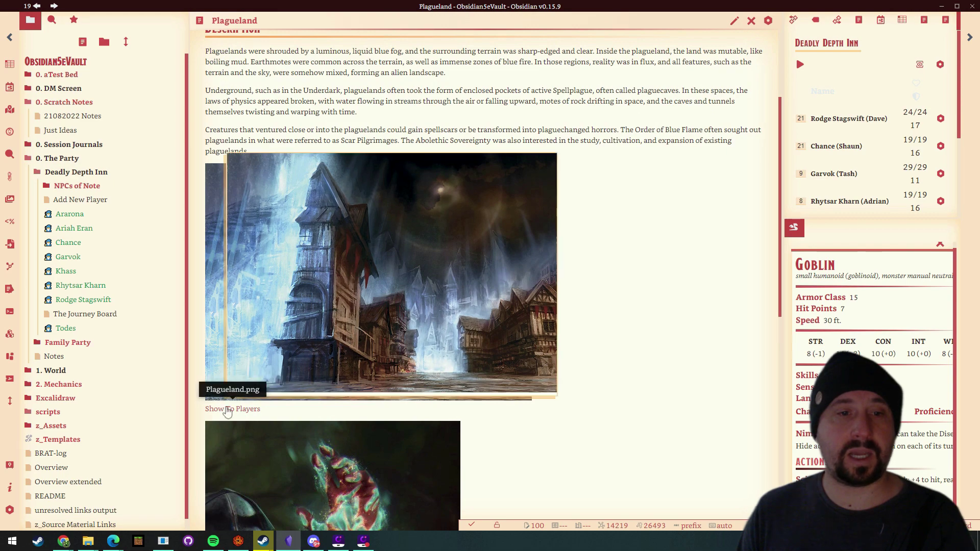
Step: Open the ruined town picture Plagueland.png in its own window, move the window aside, and close it
right_click(228, 396)
left_click(284, 351)
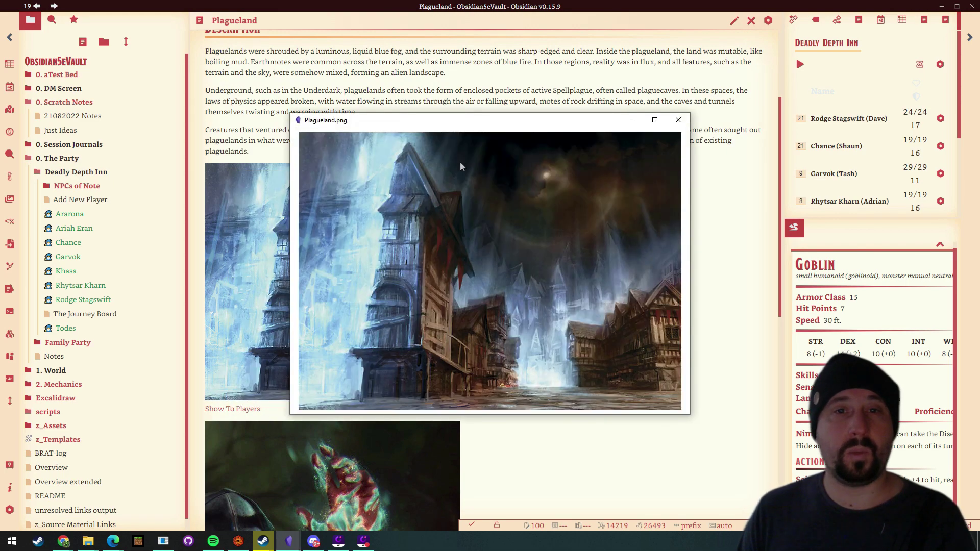
left_click_drag(478, 118, 555, 134)
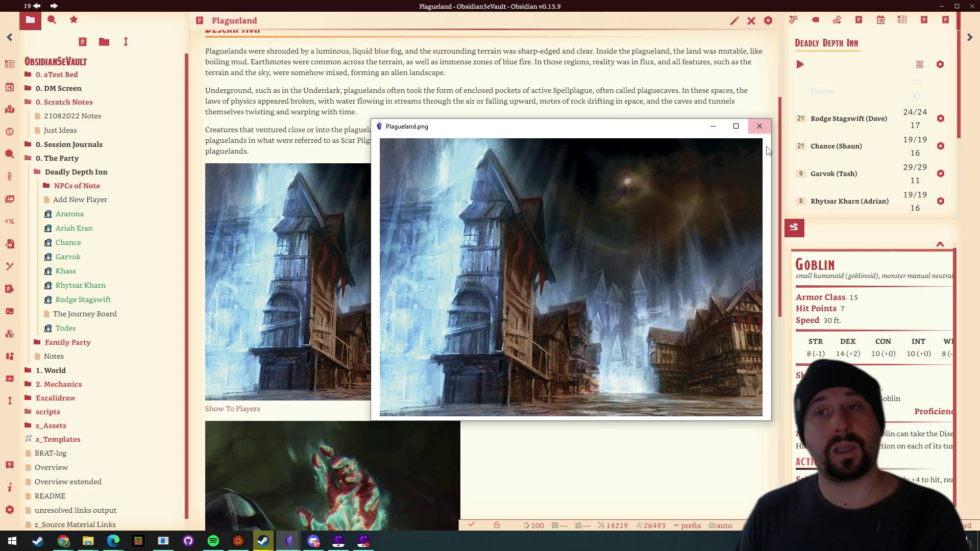
left_click(759, 126)
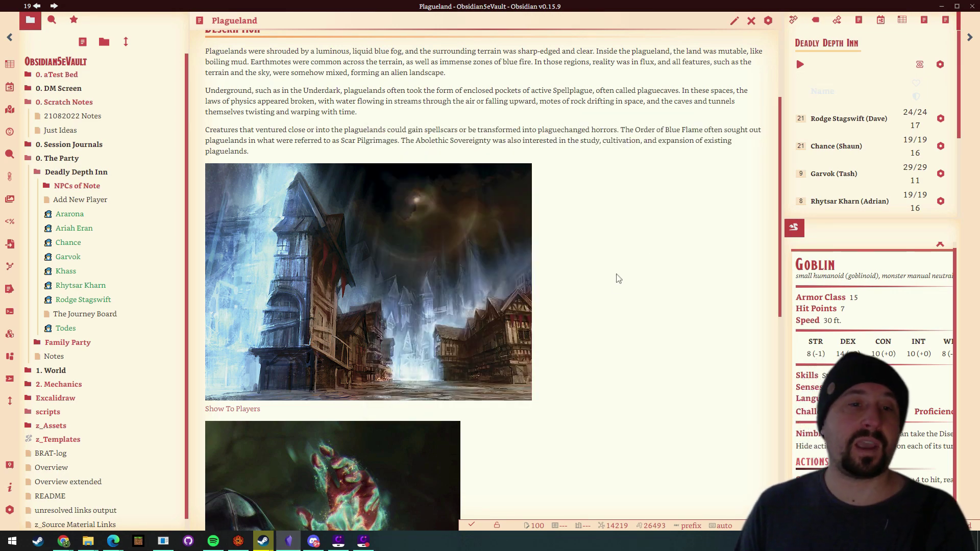
Step: Look over the opening sections of the Plagueland note and go back to The Journey Board
scroll(561, 245, "up", 5)
scroll(357, 127, "down", 1)
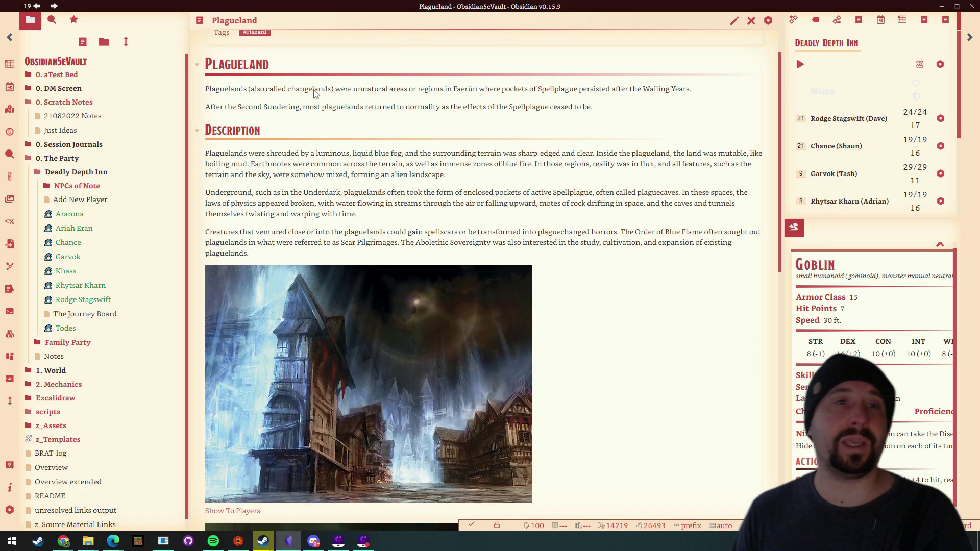
left_click(36, 5)
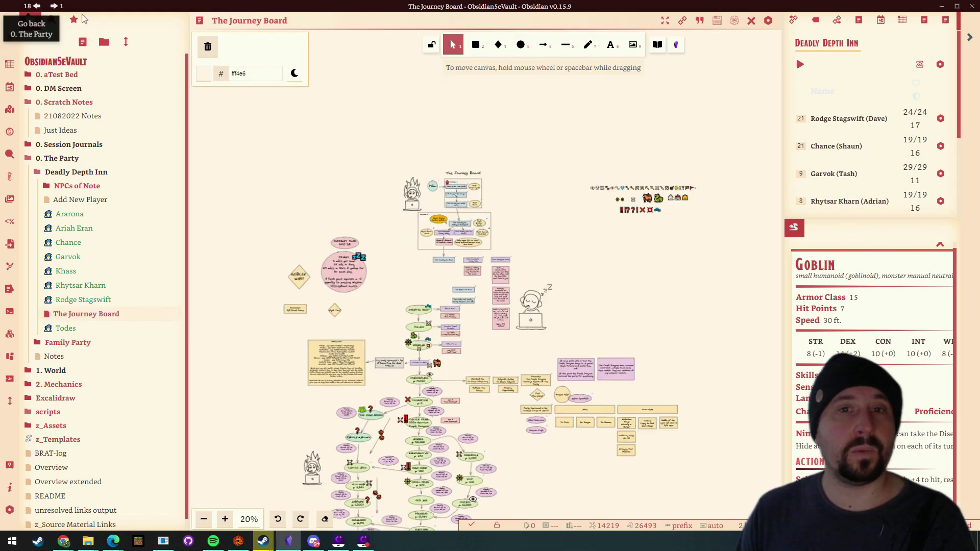
Step: Preview the Tilverton Scar note from the 160 miles oval, preview its Shadow Shredder link, and look through the creature's picture and stat block
scroll(490, 354, "up", 10)
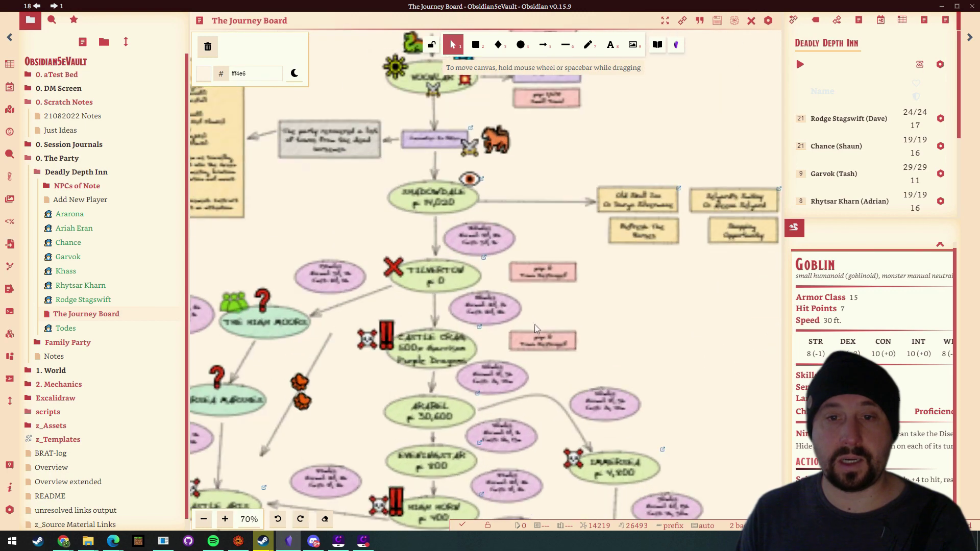
scroll(676, 337, "left", 3)
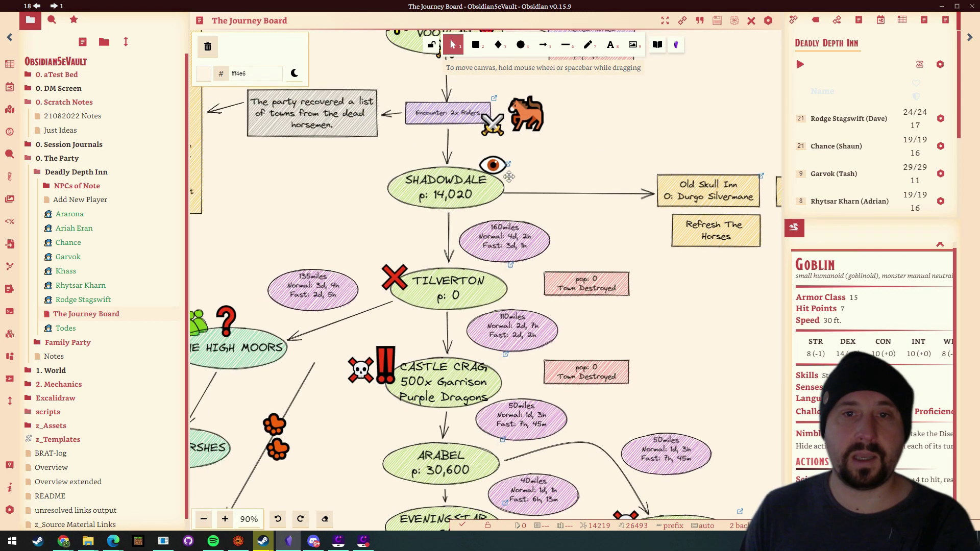
scroll(569, 151, "left", 2)
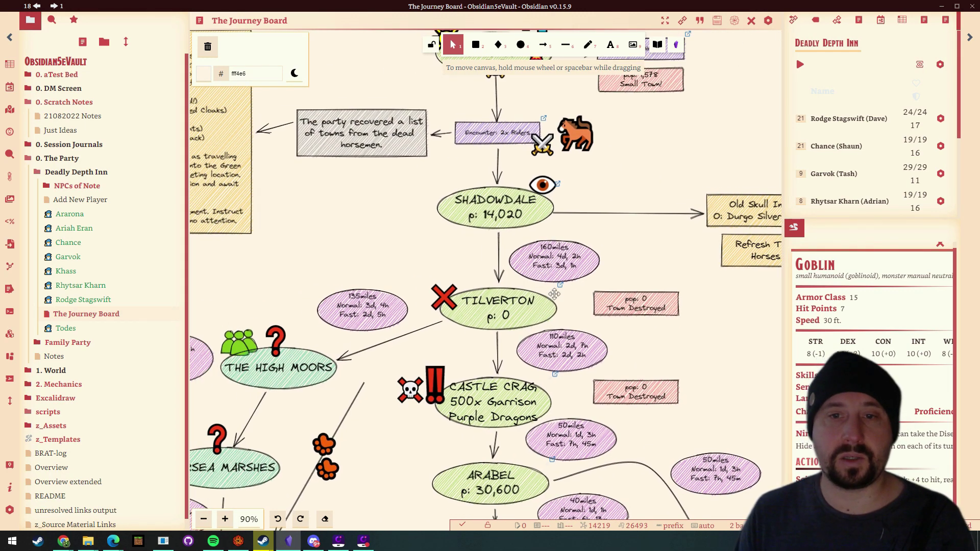
mouse_move(561, 291)
scroll(700, 147, "down", 4)
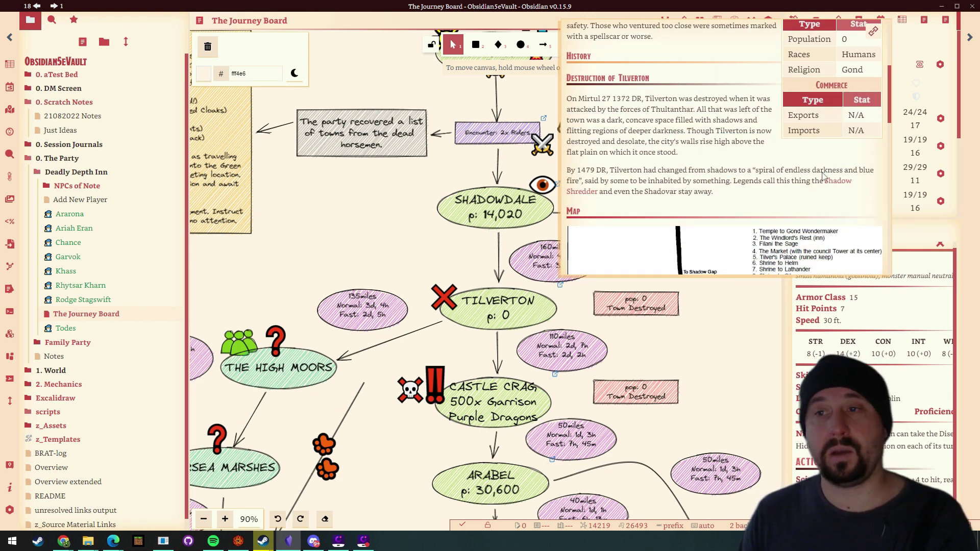
mouse_move(839, 184)
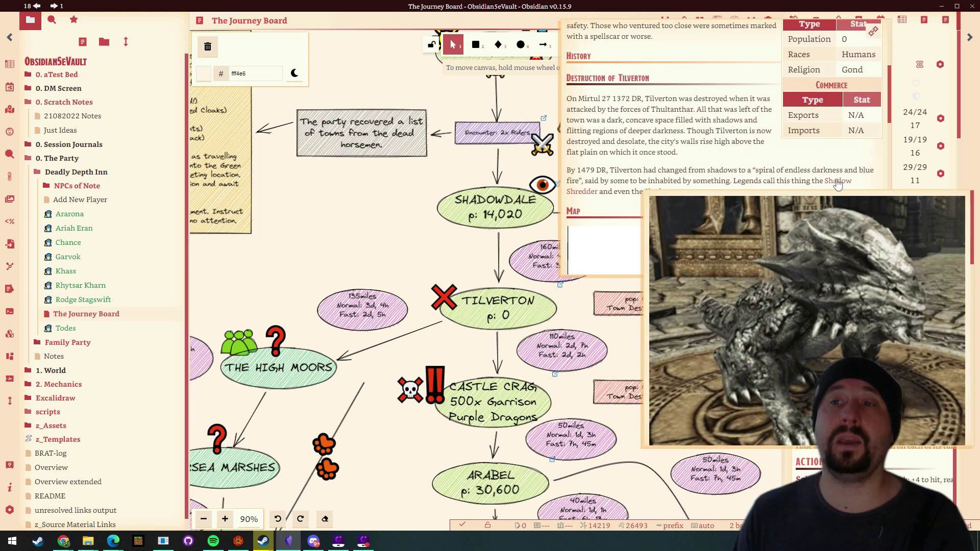
scroll(728, 273, "down", 3)
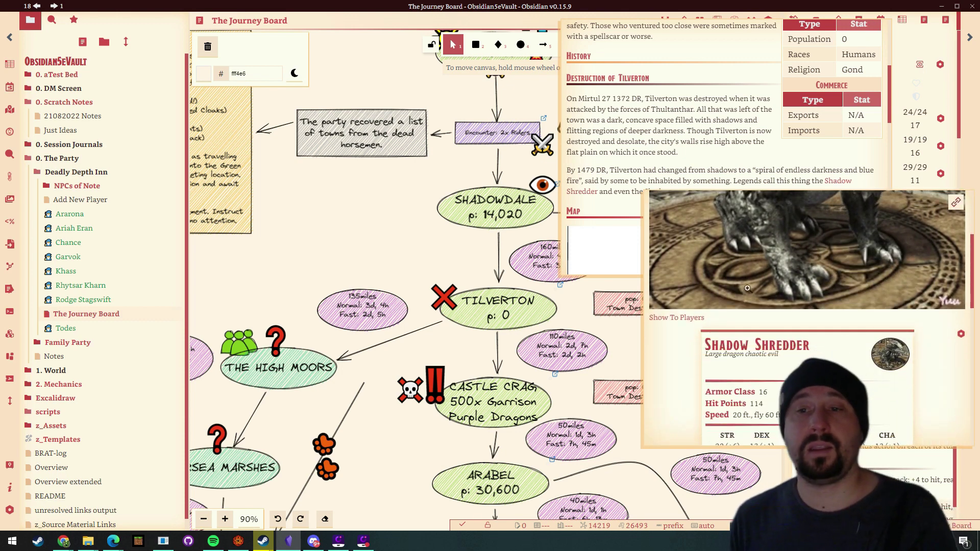
scroll(728, 273, "up", 3)
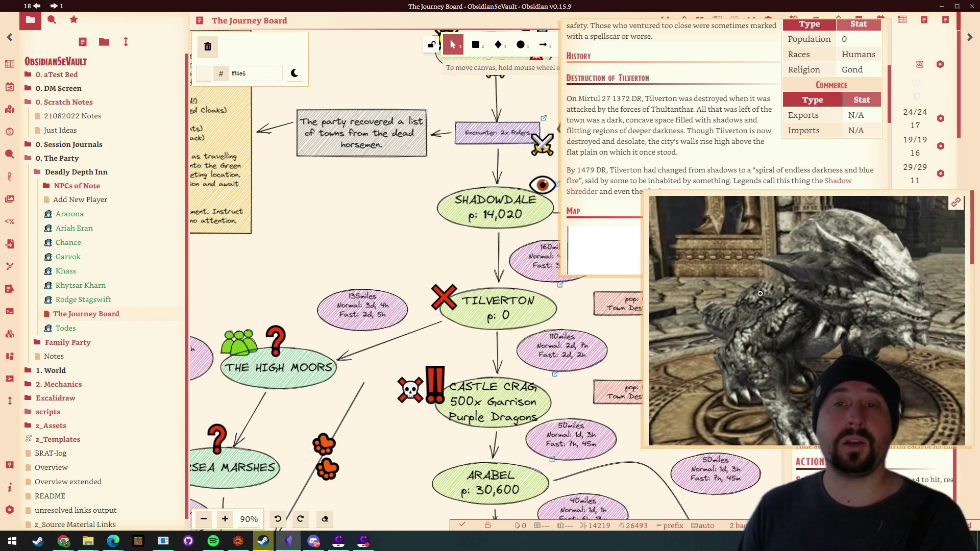
scroll(757, 288, "down", 1)
scroll(757, 288, "down", 4)
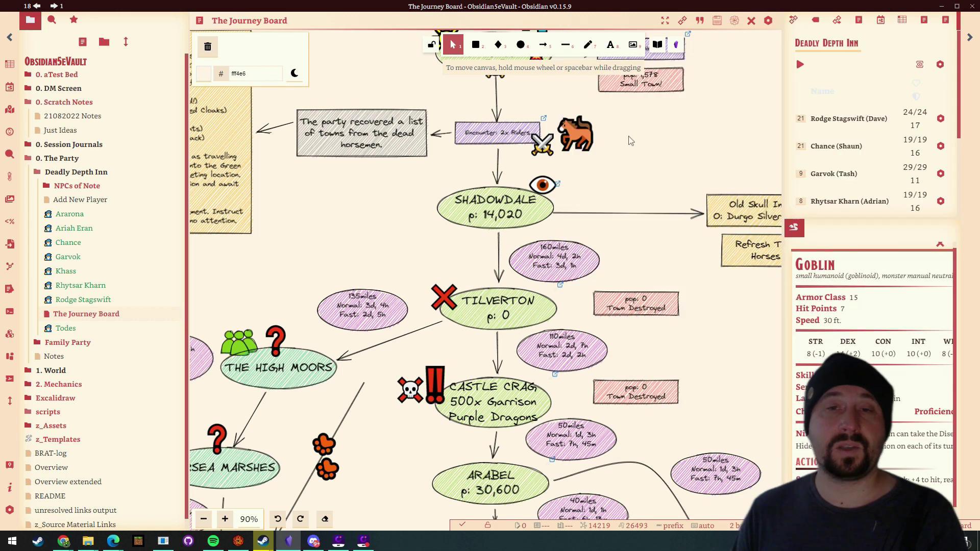
Step: Examine the branching travel routes on The Journey Board from Shadowdale and Tilverton through The High Moors to Baldur's Gate and Nashkel
scroll(659, 183, "down", 1)
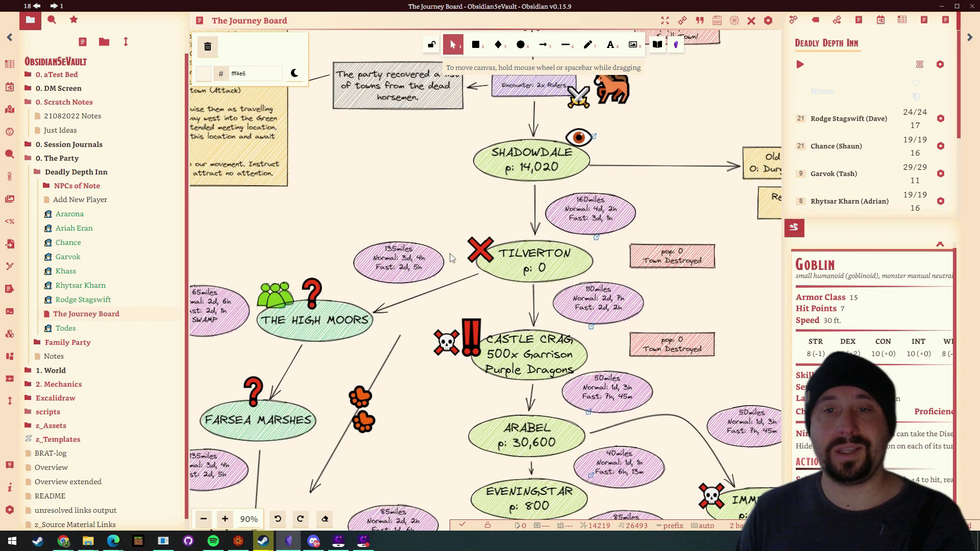
scroll(416, 174, "down", 1)
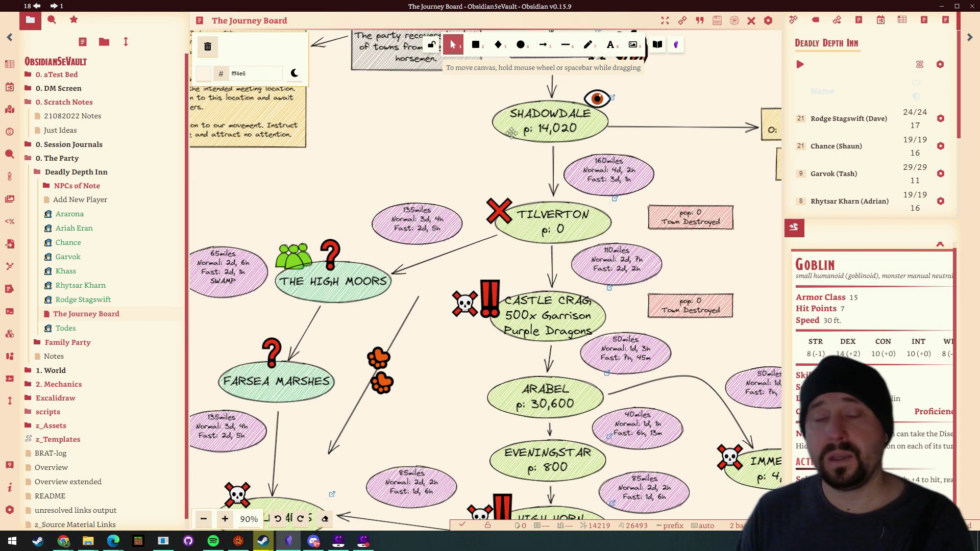
scroll(383, 158, "down", 2)
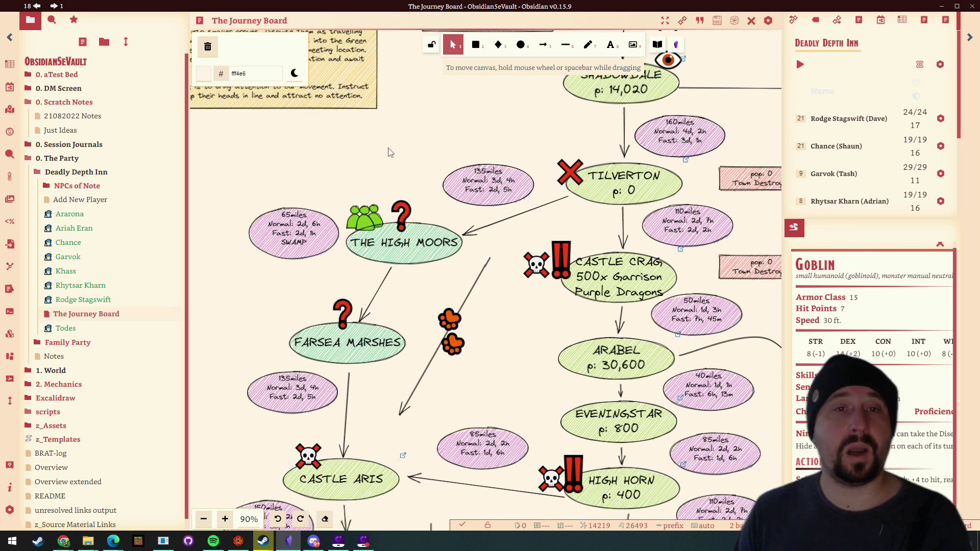
left_click_drag(391, 152, 519, 234)
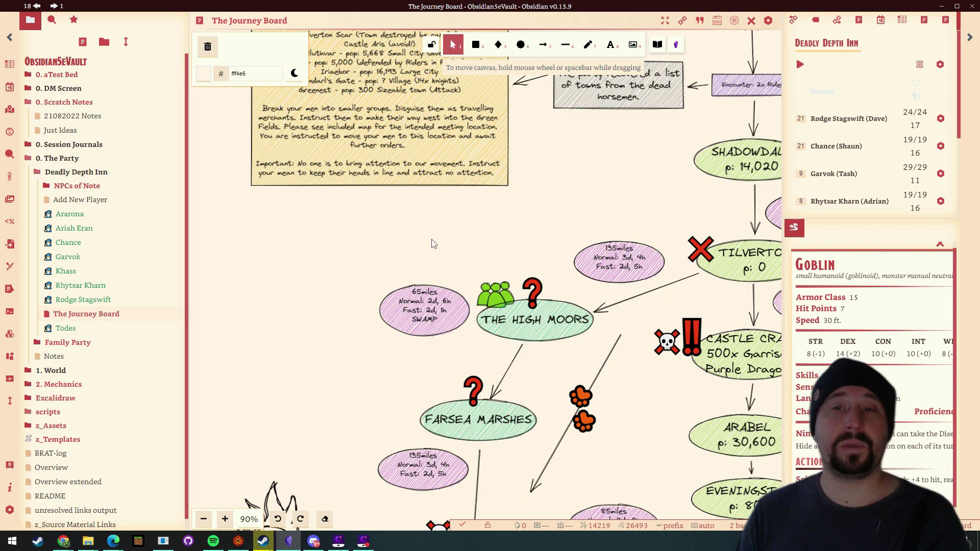
scroll(541, 196, "down", 6)
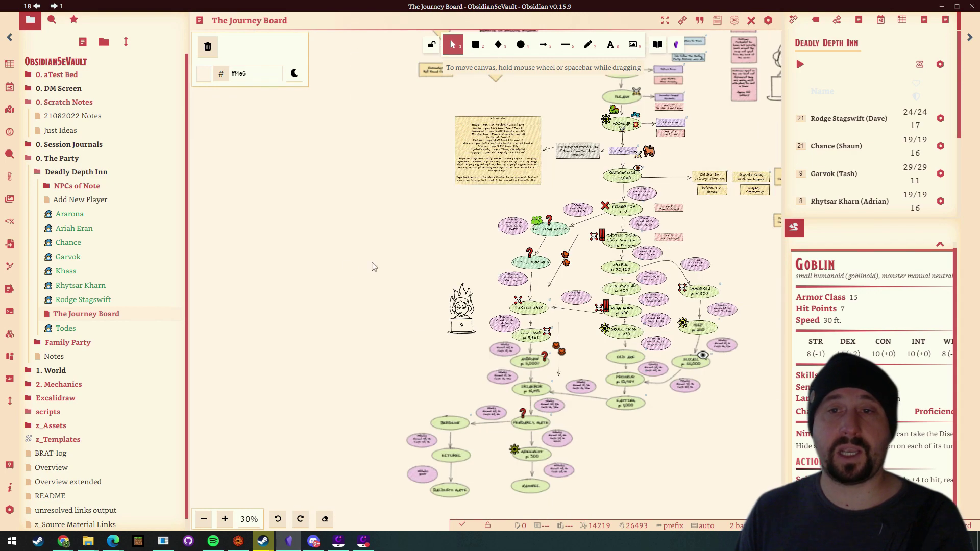
scroll(332, 317, "up", 2)
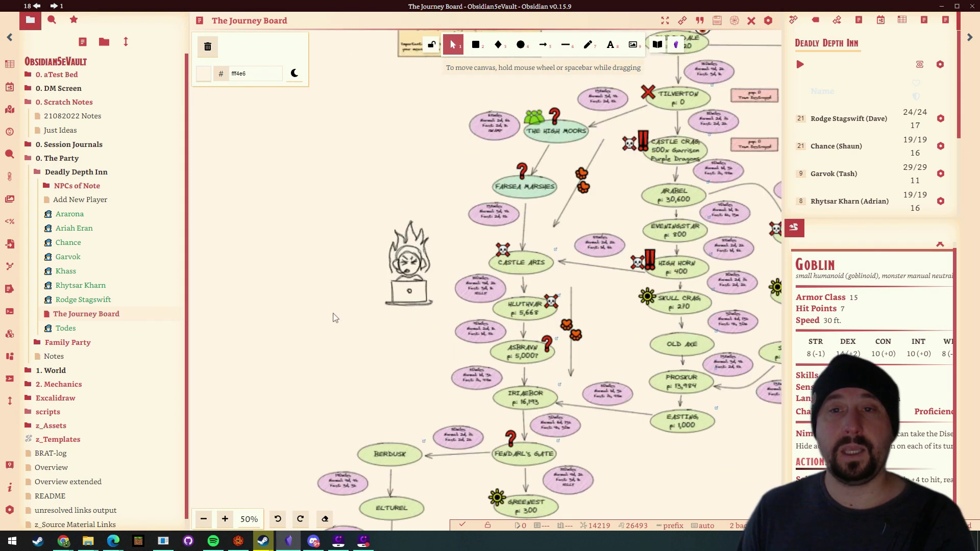
scroll(256, 241, "down", 2)
scroll(313, 295, "up", 1)
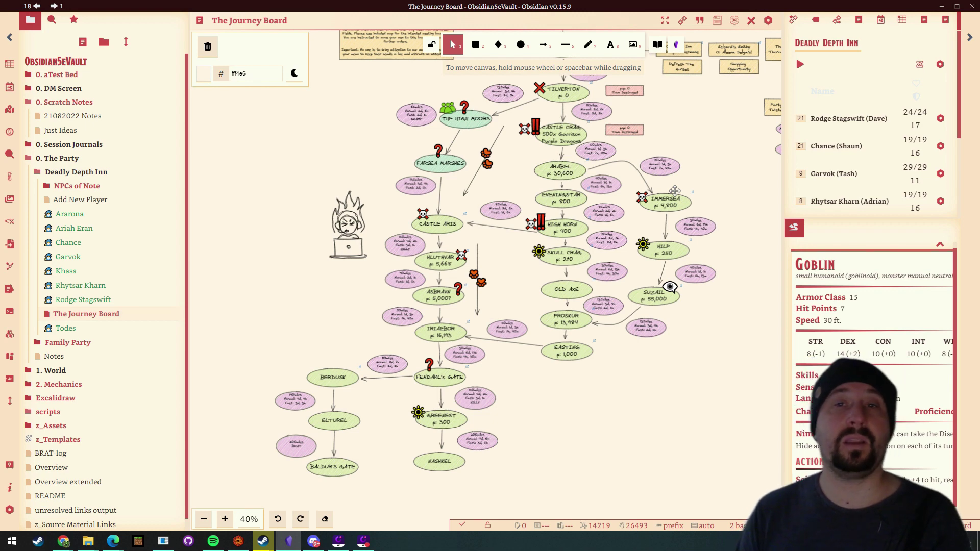
left_click_drag(694, 121, 669, 210)
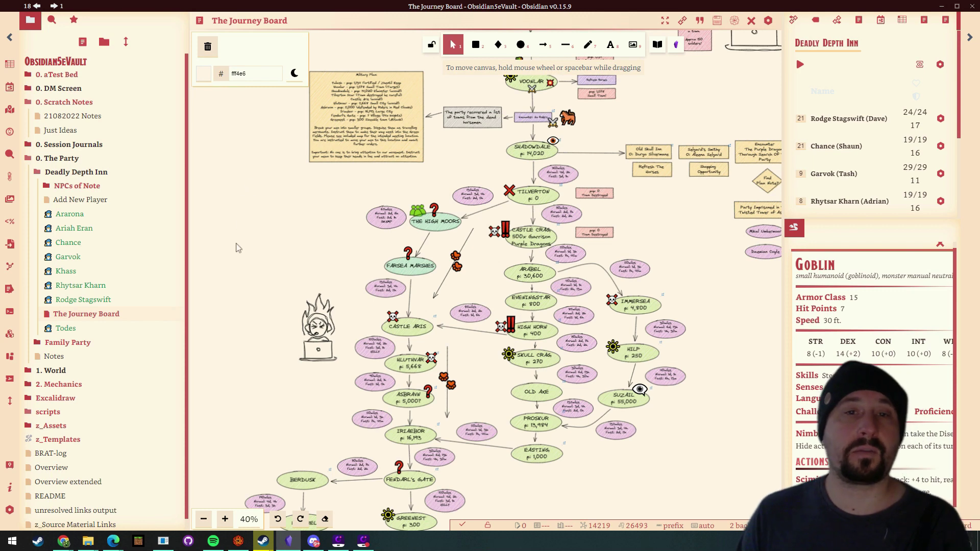
Step: Examine the Travel pace circle and the Current Year note beside the main route on The Journey Board
left_click_drag(277, 230, 380, 349)
left_click_drag(329, 412, 522, 312)
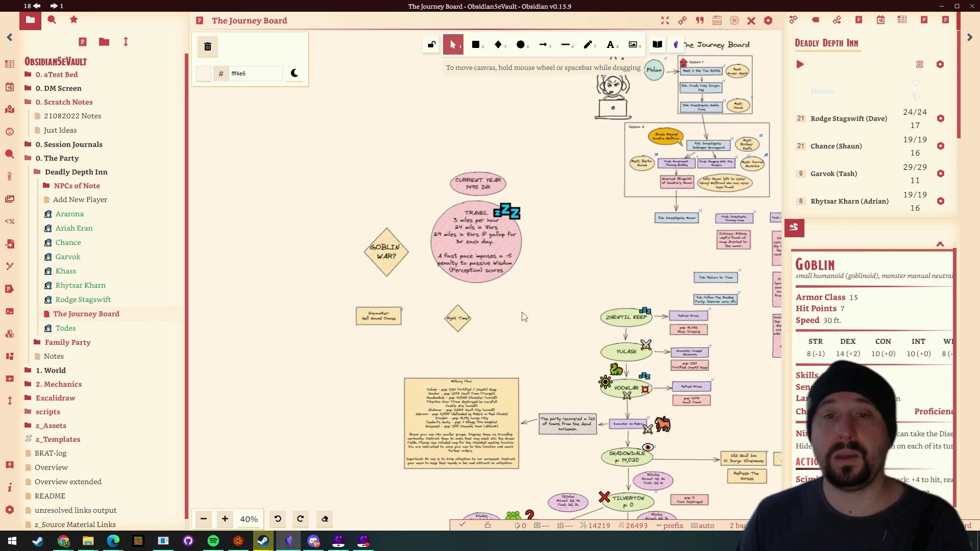
scroll(560, 268, "up", 2)
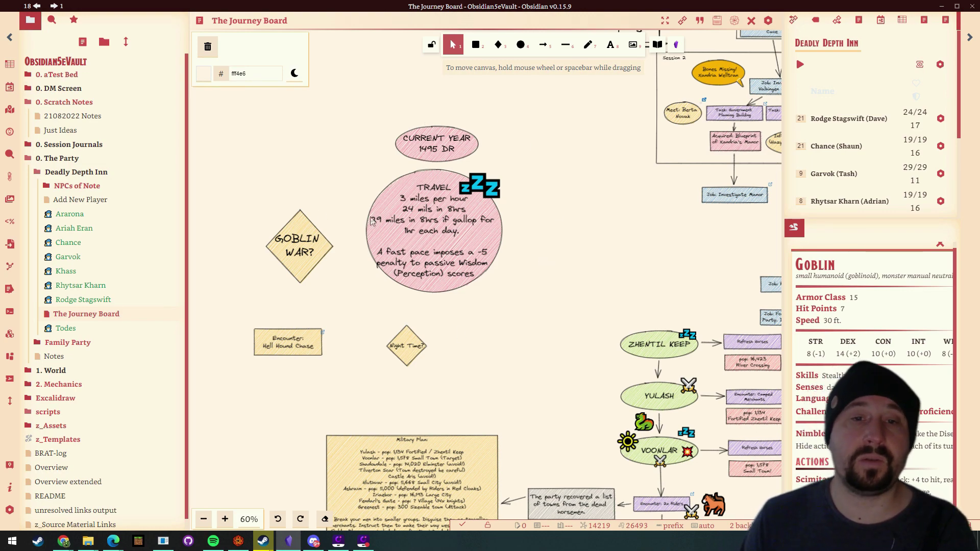
Step: Look over the full route network on The Journey Board, including the encounter branches leading off from Shadowdale
scroll(512, 337, "down", 5)
scroll(531, 272, "down", 4)
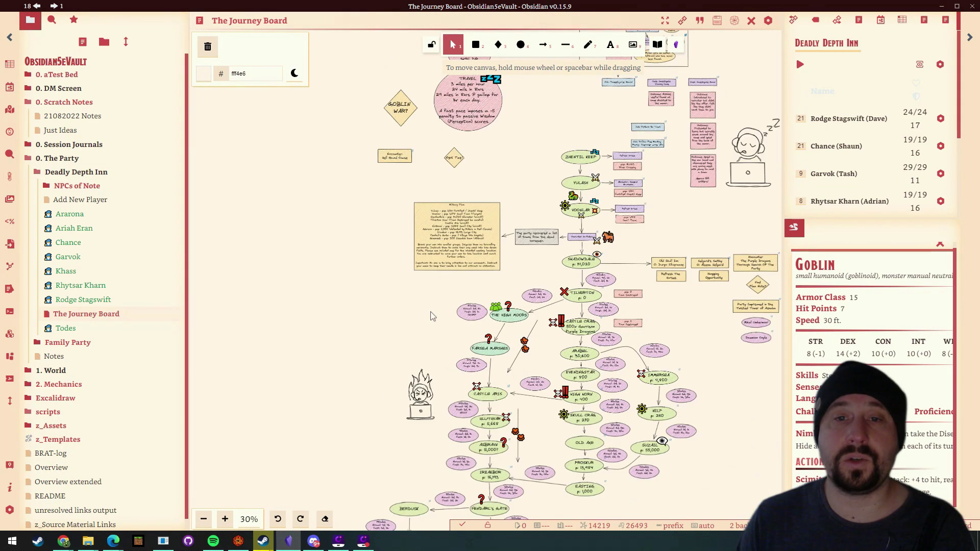
scroll(429, 316, "down", 3)
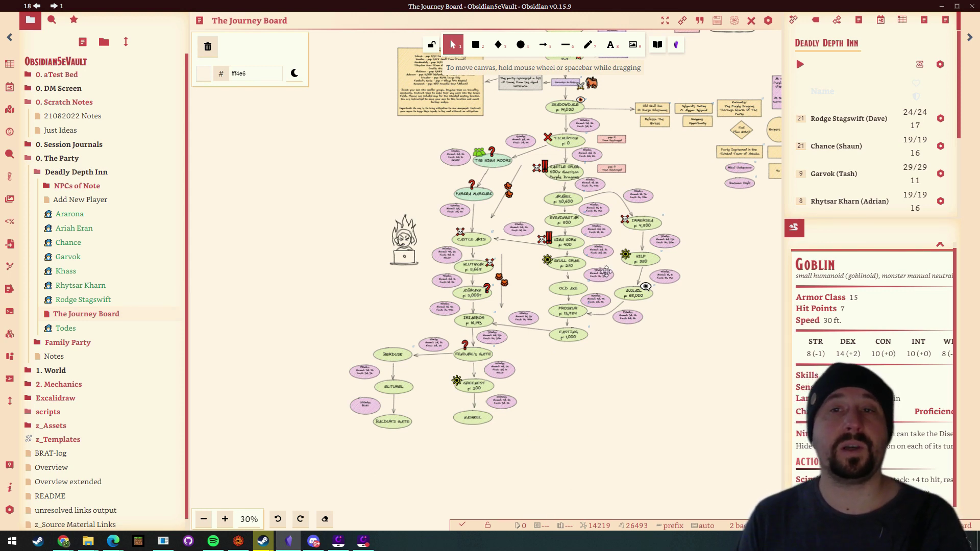
left_click_drag(704, 201, 529, 217)
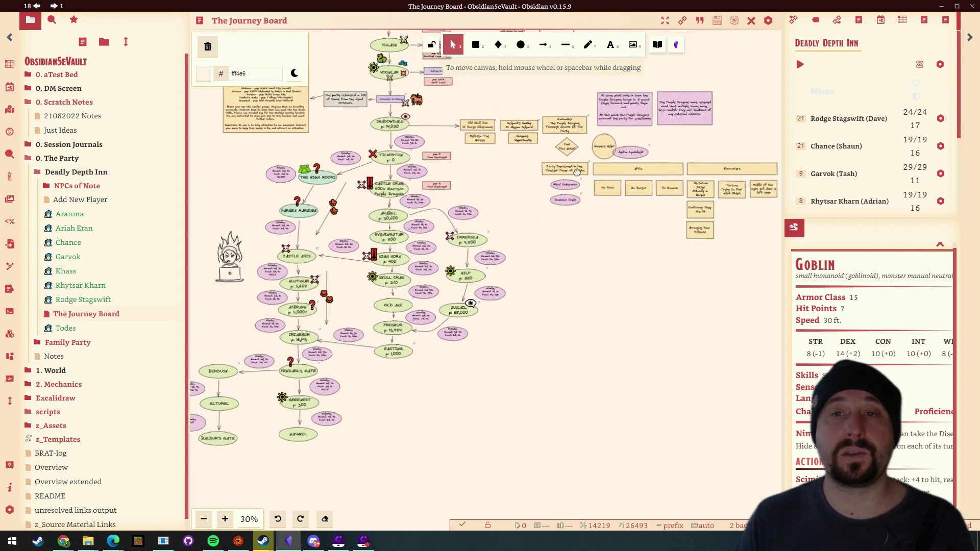
mouse_move(582, 180)
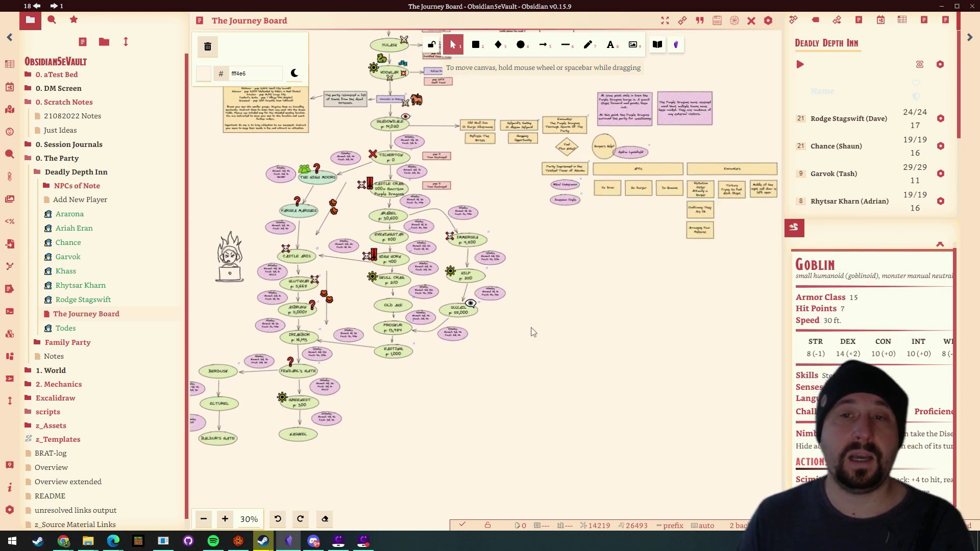
left_click_drag(530, 329, 688, 219)
left_click_drag(628, 304, 674, 360)
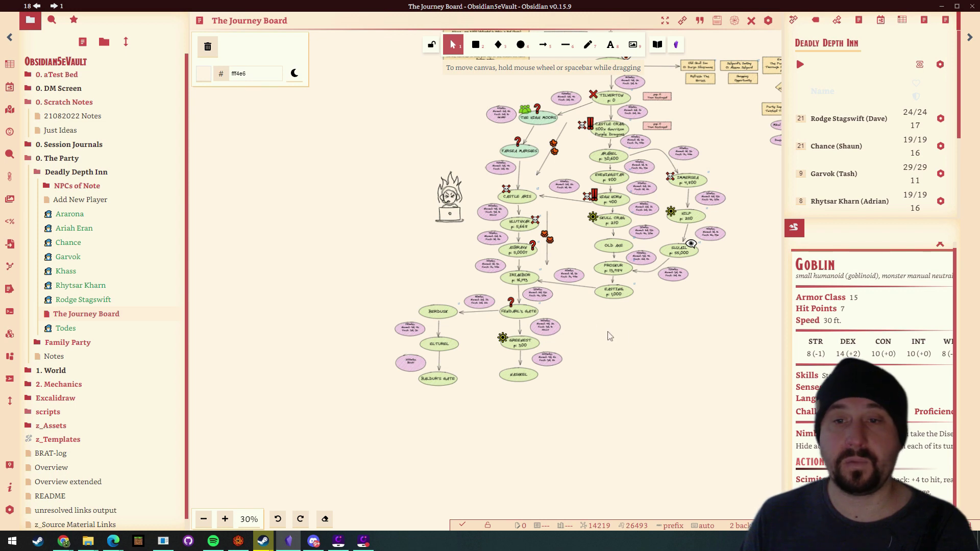
left_click_drag(609, 336, 516, 392)
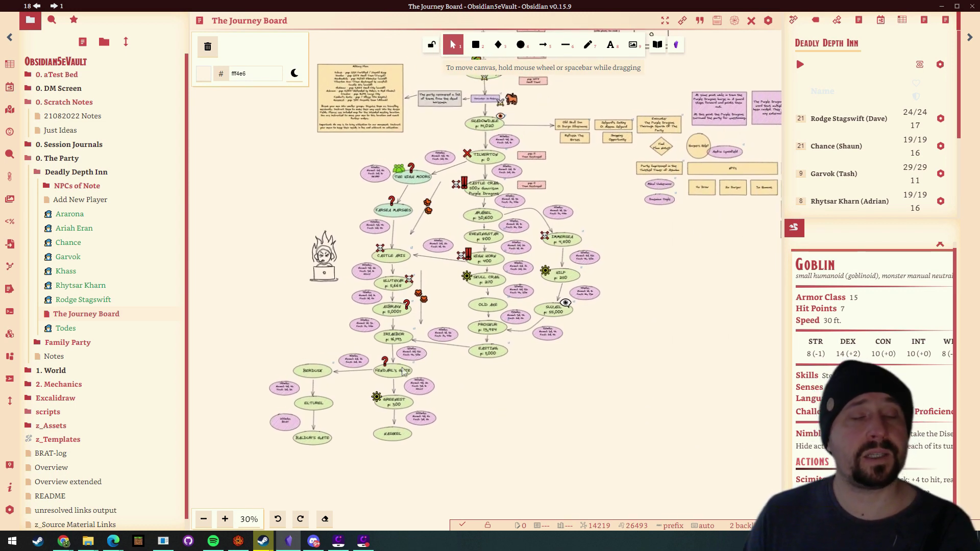
left_click_drag(280, 204, 360, 231)
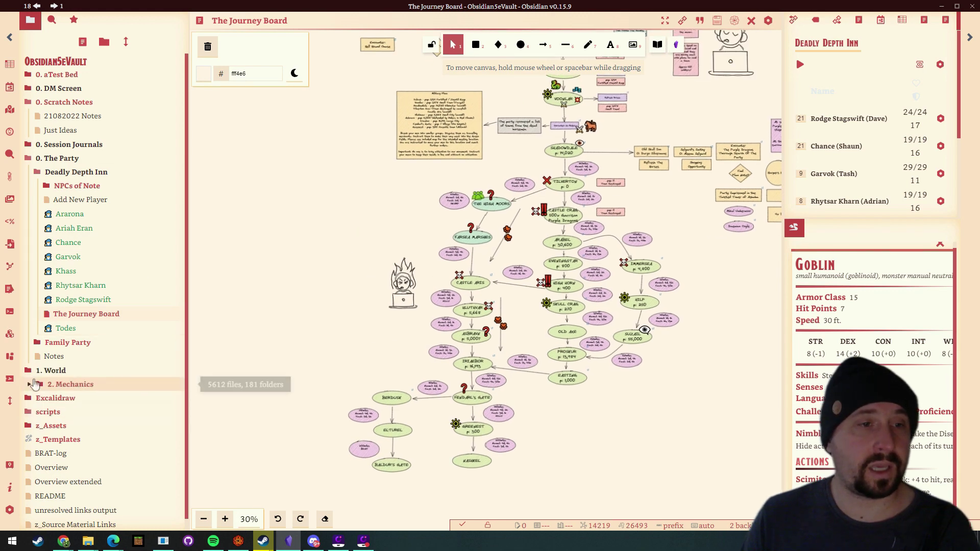
Step: Expand the 1. World folder and collapse its Amastacia Manor - HOTDQ, 5e Modules and 3rd Party Modules subfolders
left_click(35, 370)
scroll(43, 103, "down", 5)
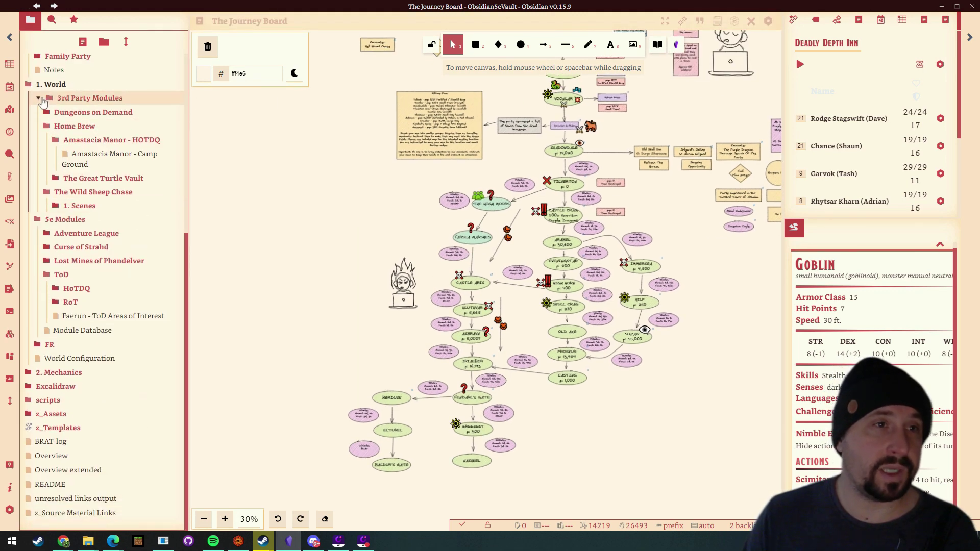
scroll(41, 128, "up", 1)
left_click(61, 178)
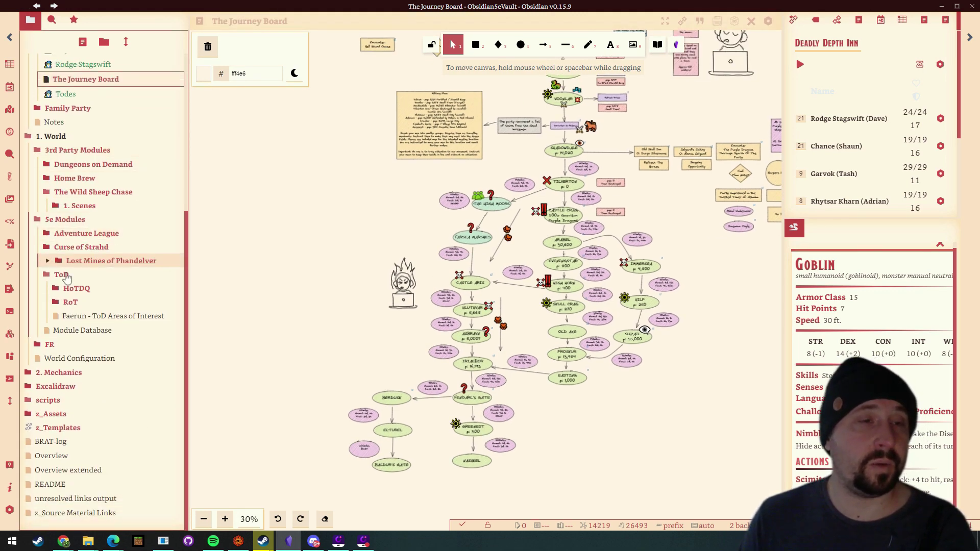
left_click(37, 219)
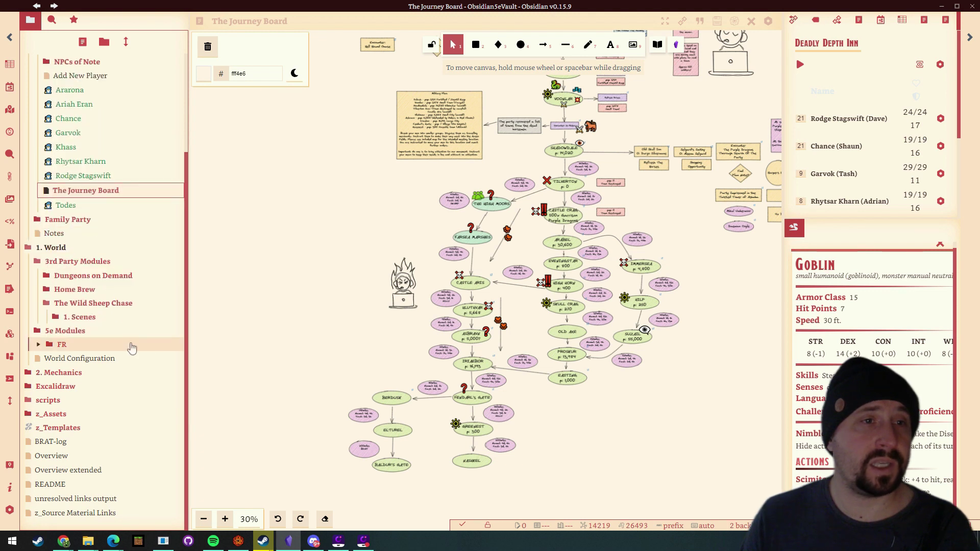
left_click(48, 263)
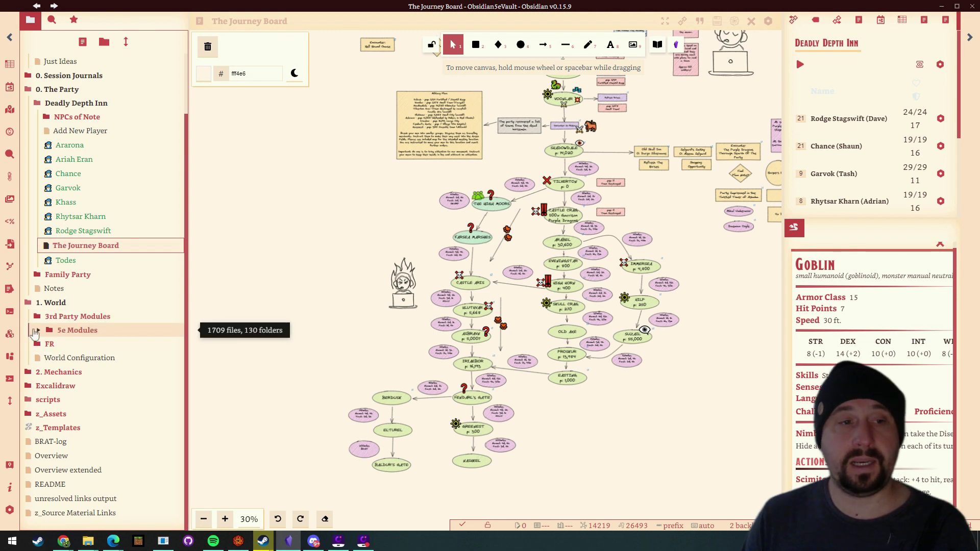
Step: Expand the 5e Modules folder, collapse its ToD subfolder, and open the ToD overview note
left_click(36, 333)
left_click(46, 387)
left_click(60, 386)
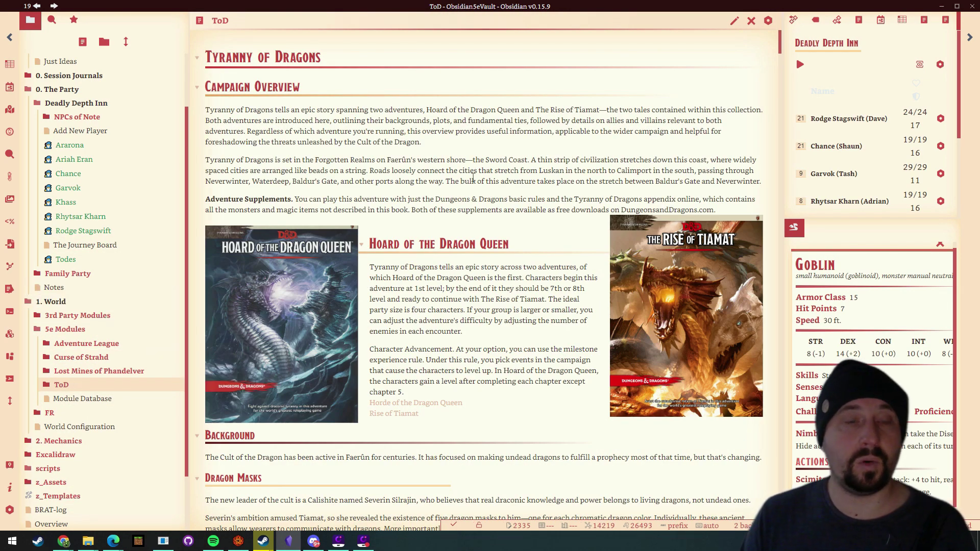
Step: Look over the Lost Mines of Phandelver and Curse of Strahd overview notes, and go back to the ToD note
left_click(94, 368)
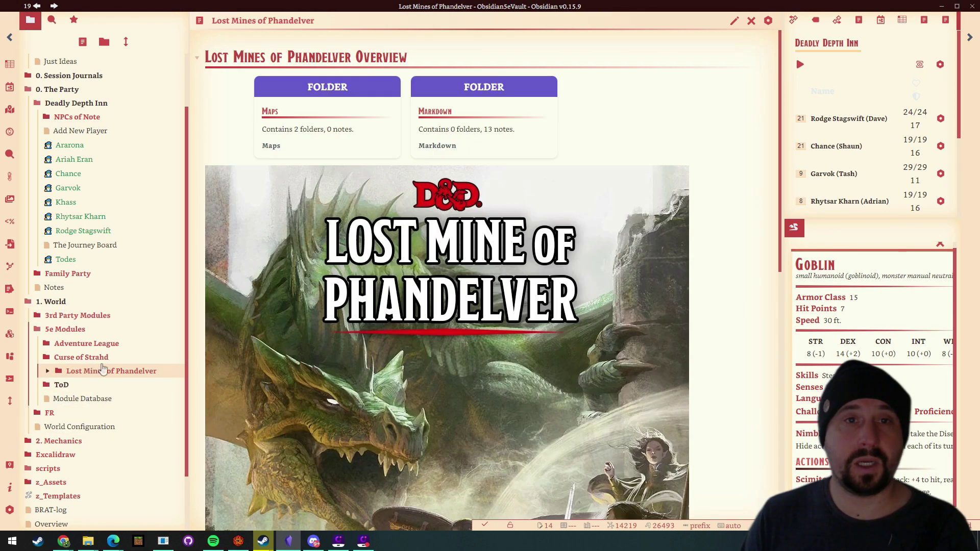
left_click(80, 356)
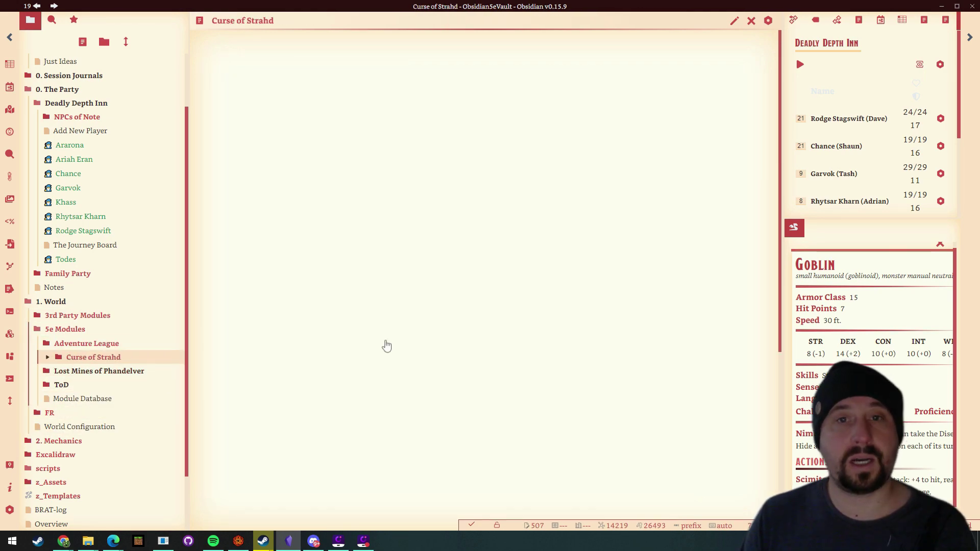
scroll(461, 274, "down", 8)
scroll(470, 293, "up", 6)
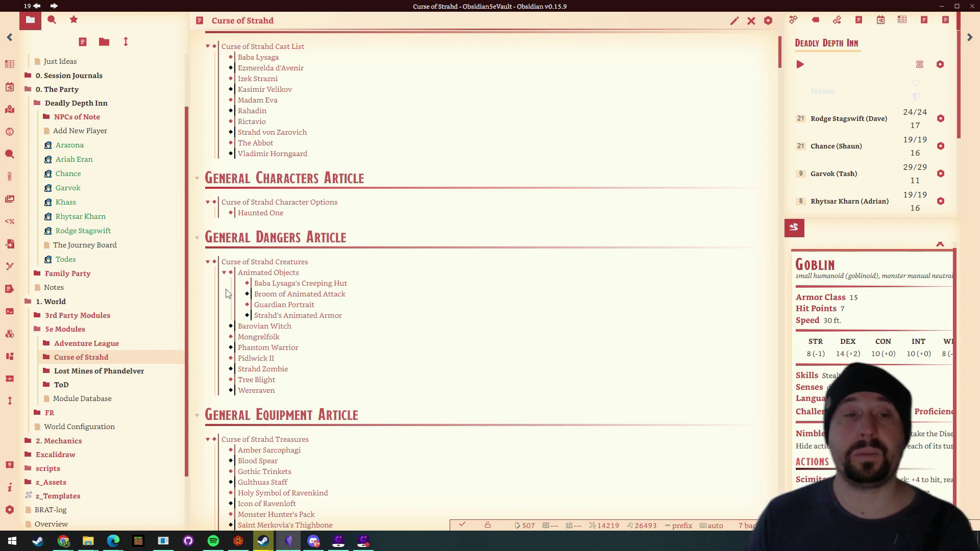
left_click(61, 385)
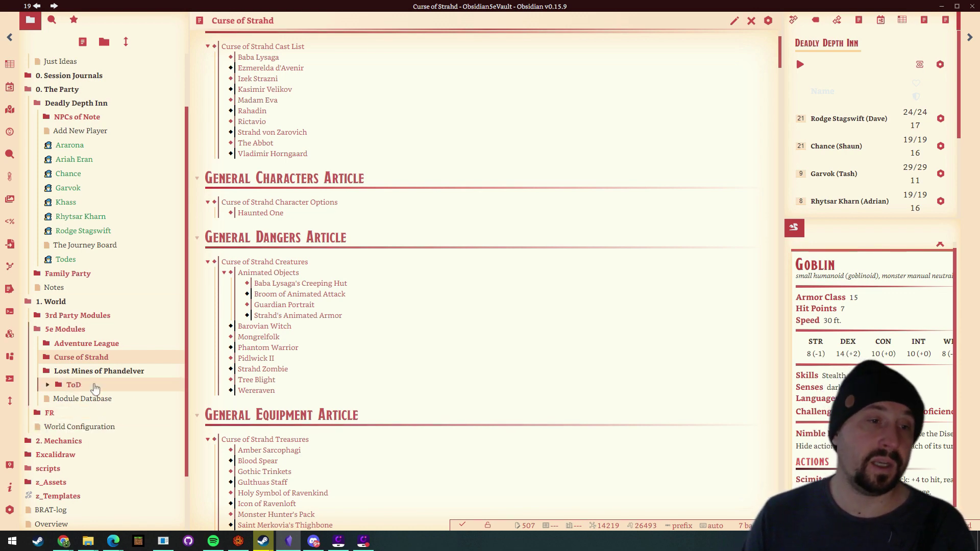
Step: Open the ToD campaign overview and the HoTDQ note inside that folder
left_click(47, 385)
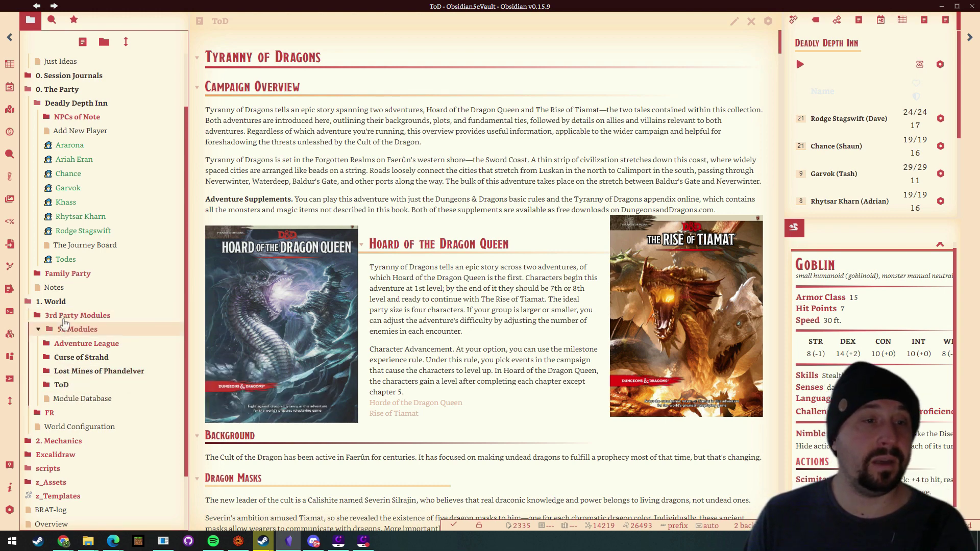
scroll(65, 357, "down", 1)
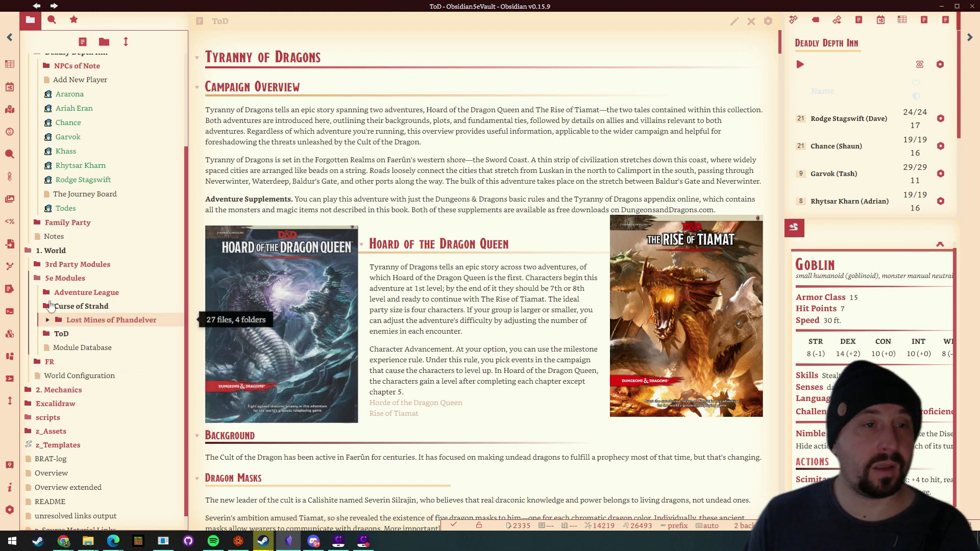
left_click(47, 335)
scroll(51, 317, "down", 1)
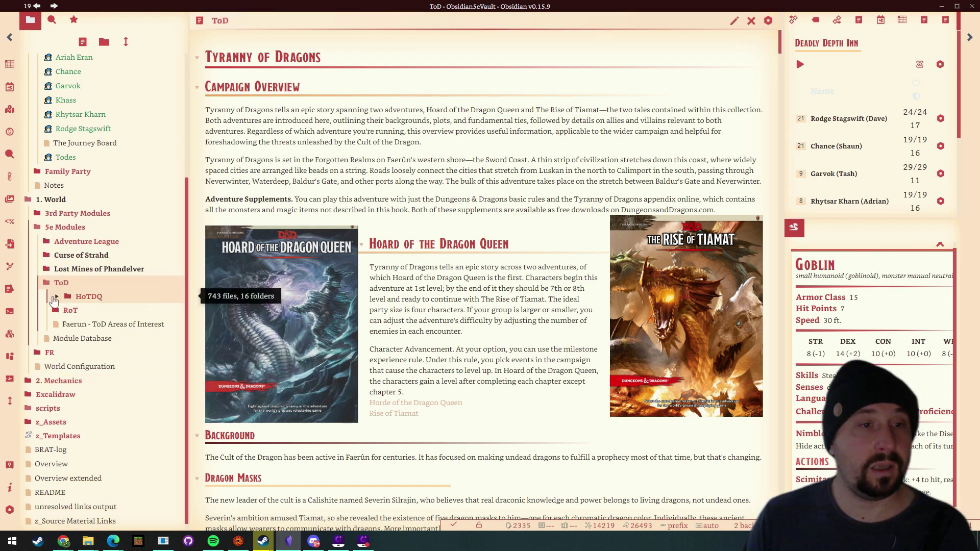
left_click(53, 298)
scroll(76, 256, "down", 2)
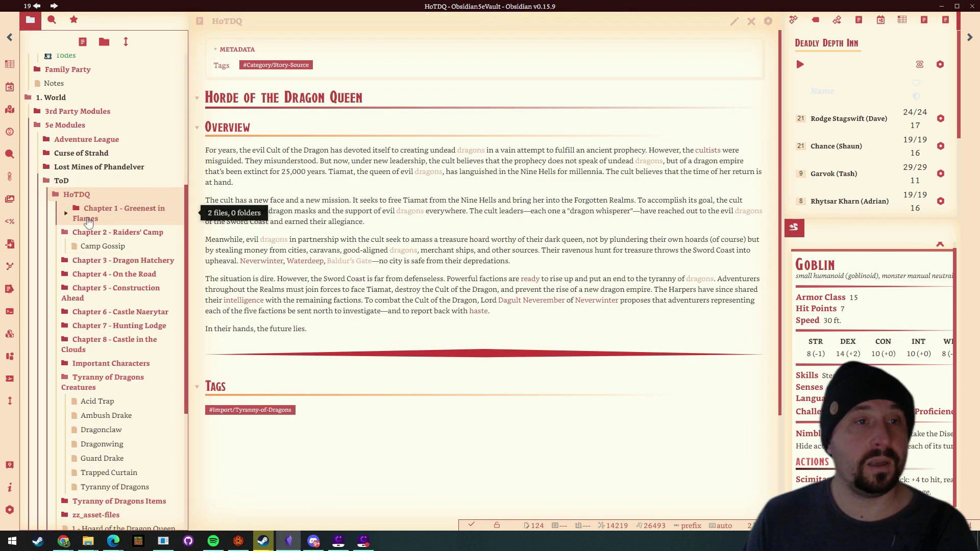
Step: Open the Chapter 1 - Greenest in Flames note and the Fishermans Ruined Temple map inside its folder
left_click(88, 219)
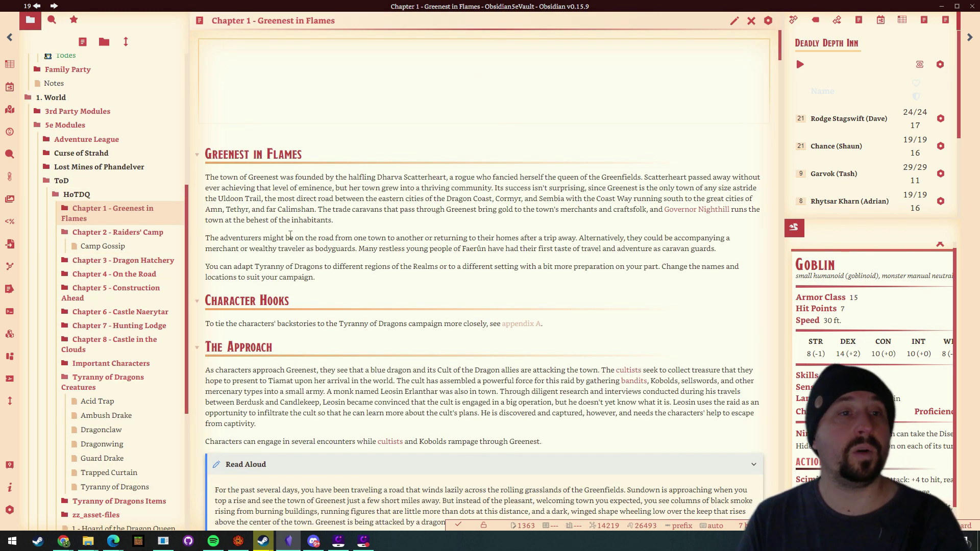
left_click(63, 215)
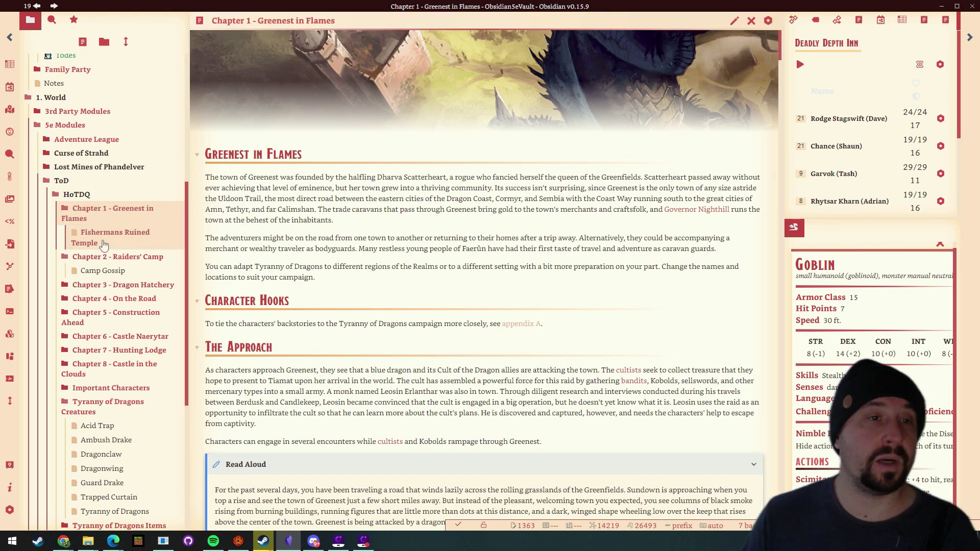
left_click(114, 240)
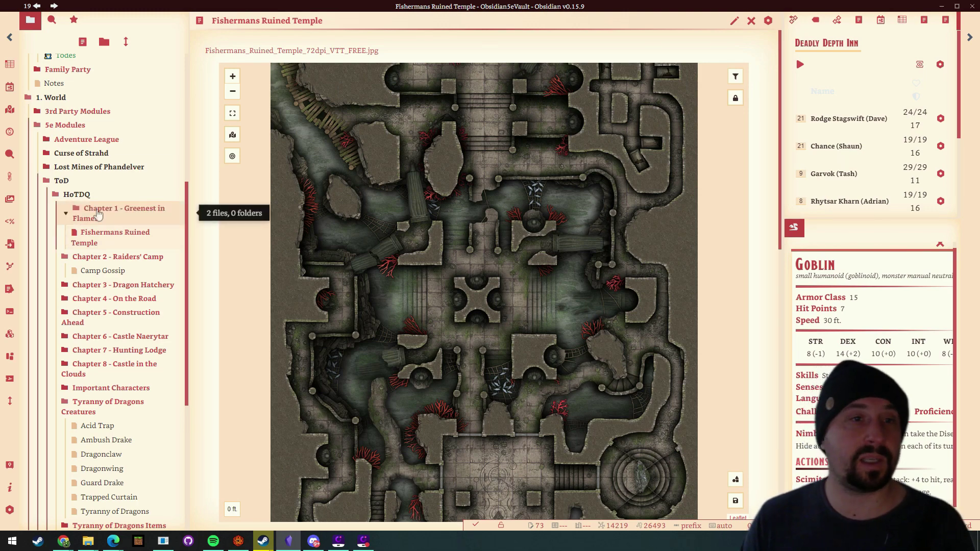
Step: Return to the Chapter 1 - Greenest in Flames note and review its Greenest map, Important Characters and Wandering Encounters sections
left_click(122, 211)
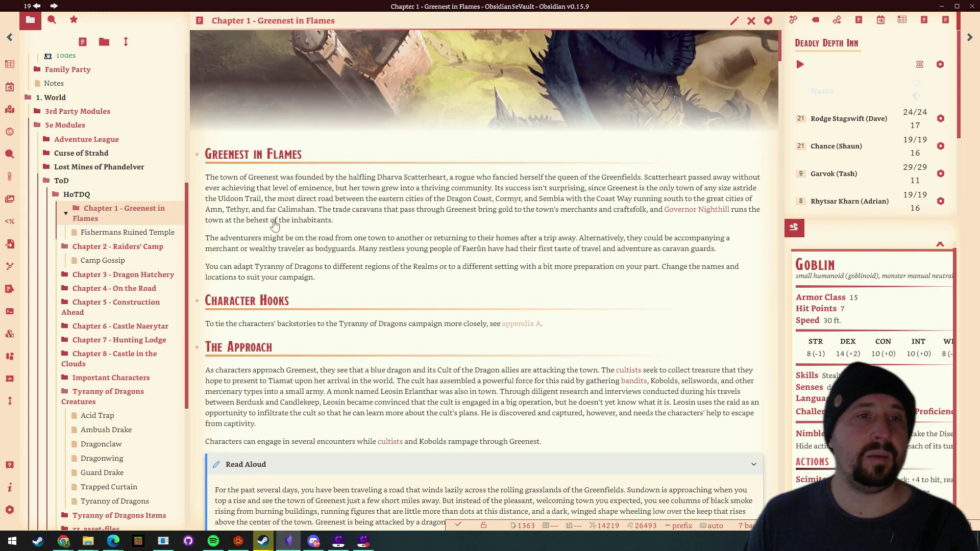
scroll(483, 236, "down", 10)
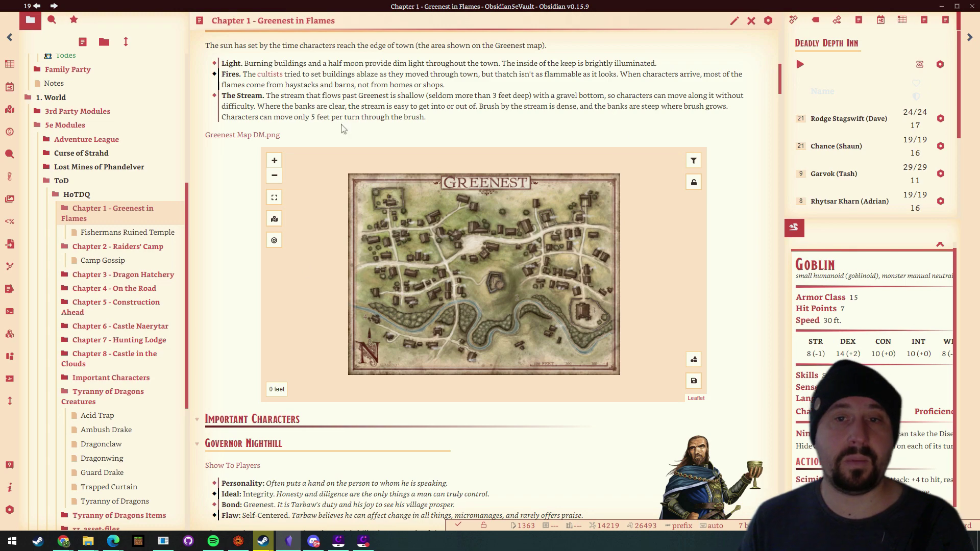
scroll(745, 224, "down", 5)
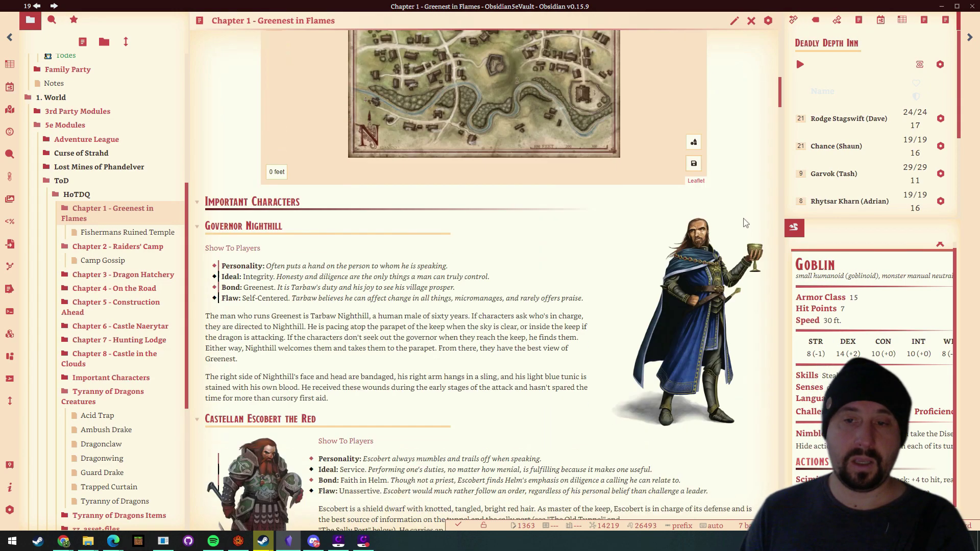
scroll(503, 307, "down", 4)
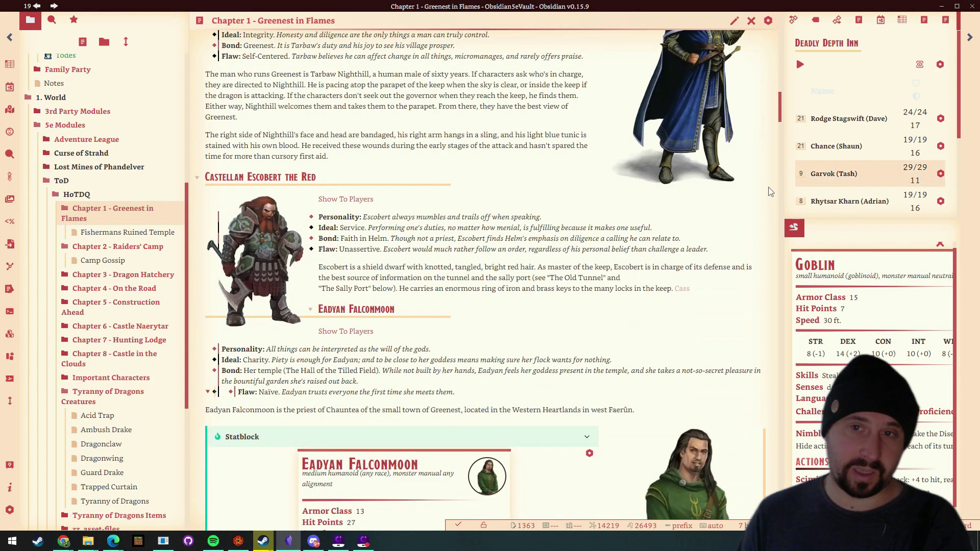
scroll(495, 205, "up", 4)
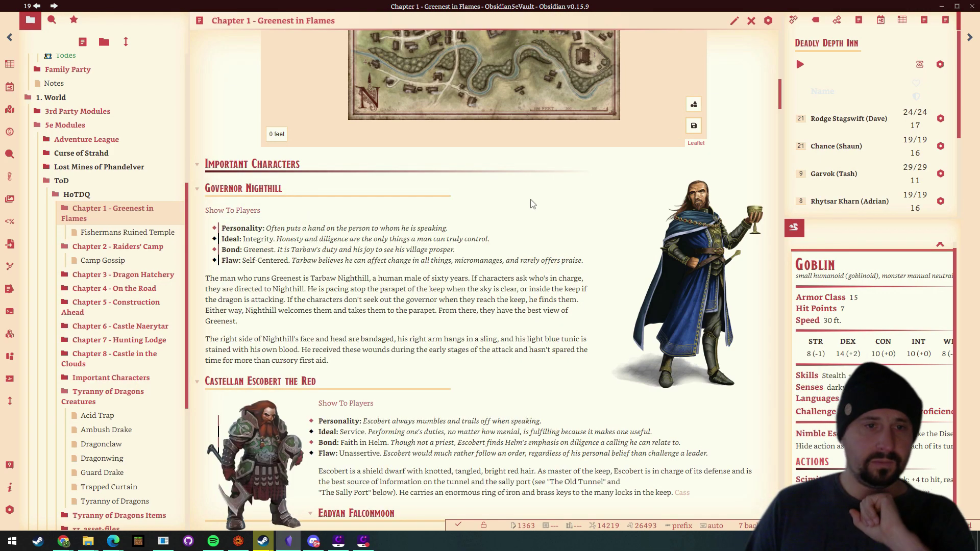
scroll(541, 166, "down", 12)
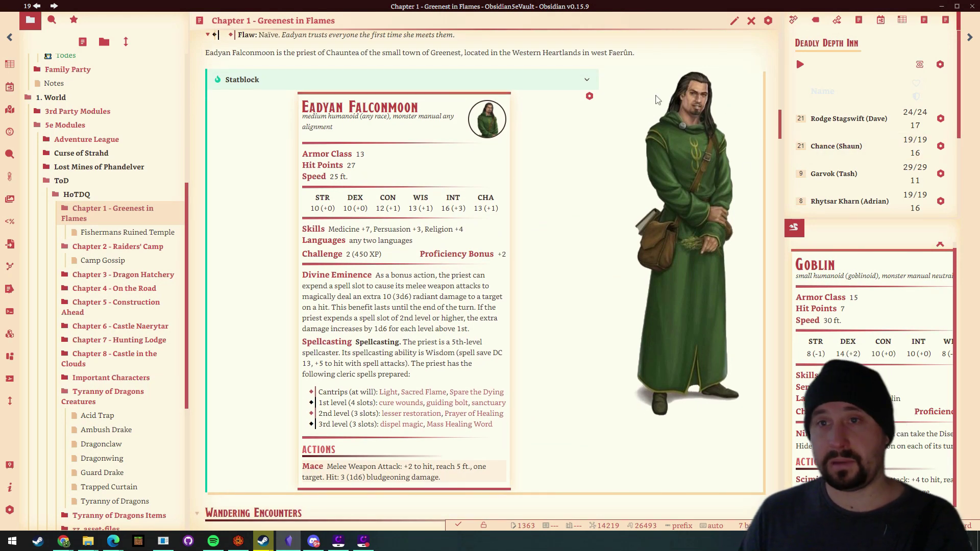
scroll(633, 178, "down", 2)
scroll(618, 184, "up", 2)
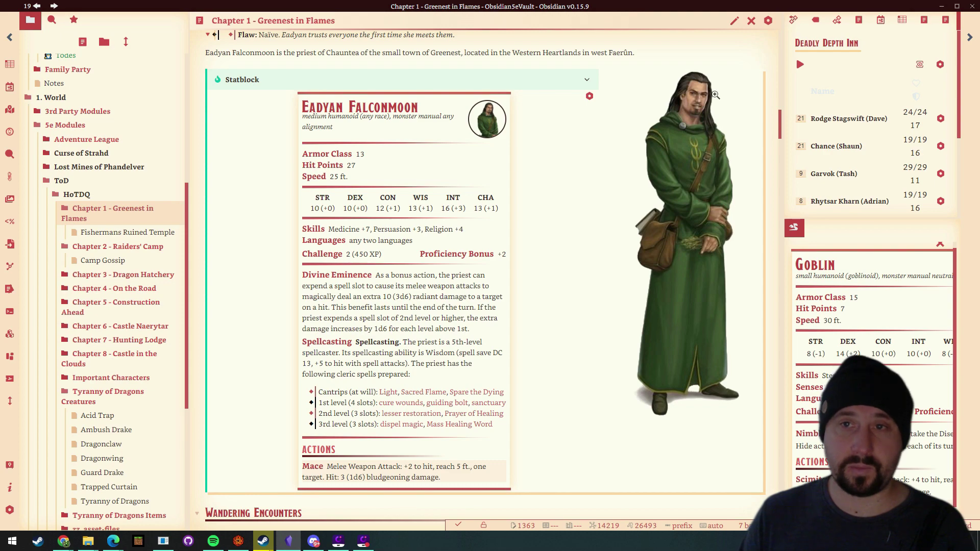
scroll(513, 335, "down", 9)
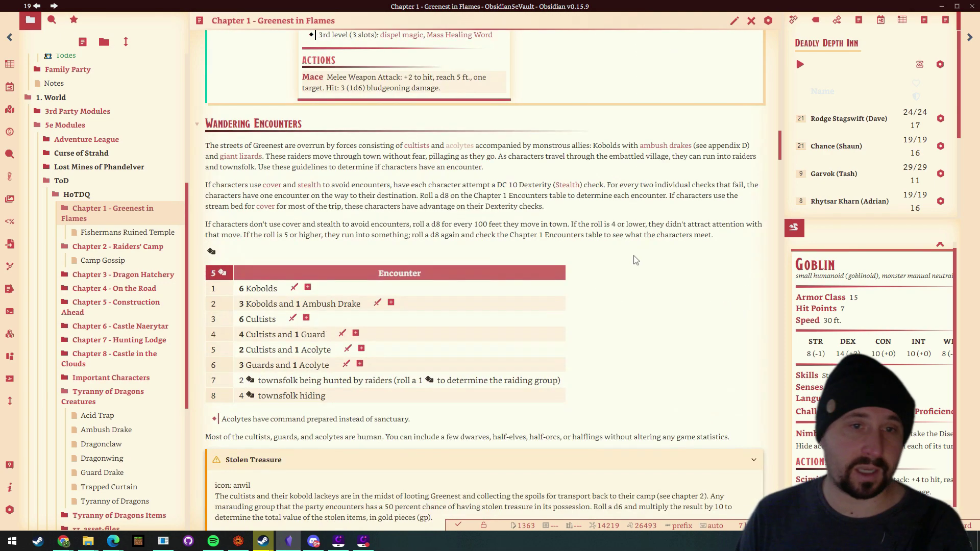
scroll(617, 263, "down", 4)
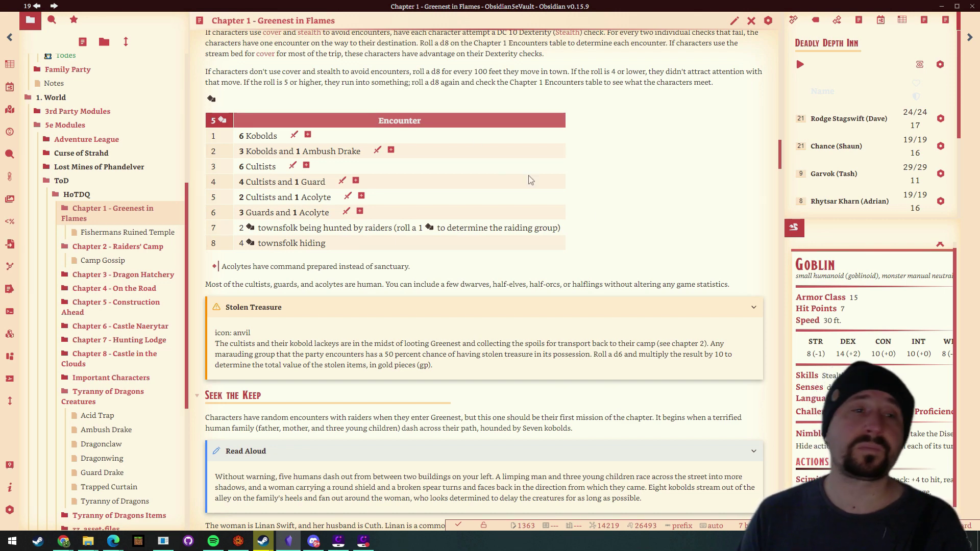
scroll(530, 184, "down", 15)
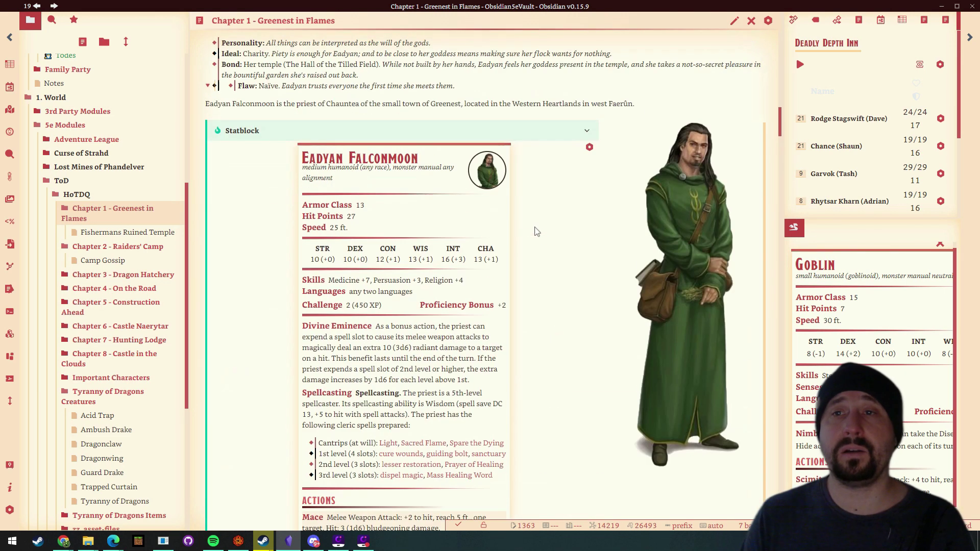
scroll(403, 153, "down", 15)
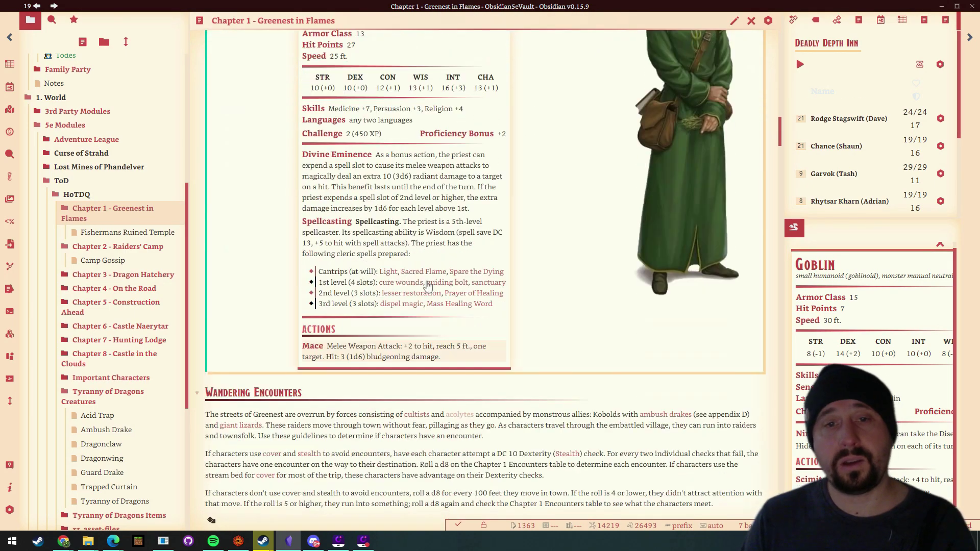
Step: Launch the 6 Kobolds encounter from the Wandering Encounters table in the initiative tracker and show a Kobold's statblock
left_click(294, 236)
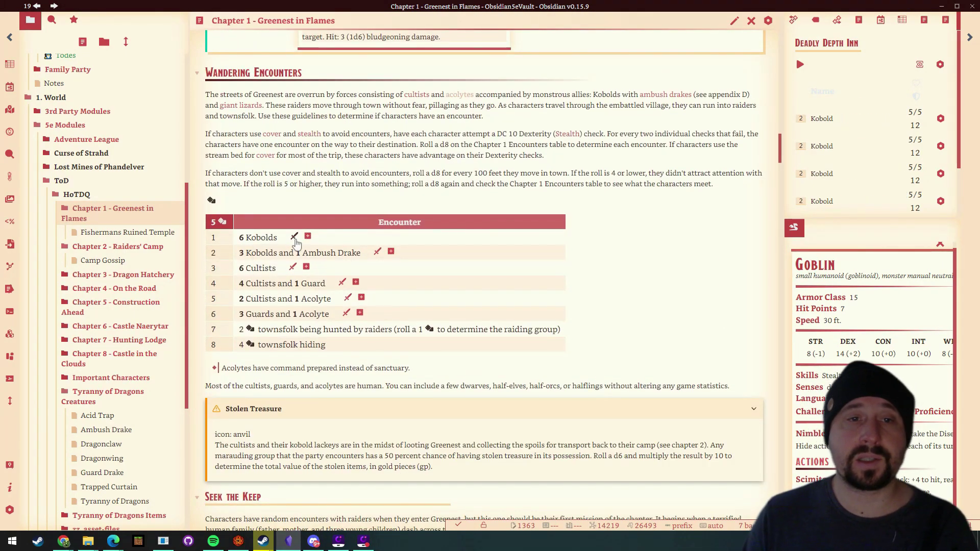
scroll(893, 128, "down", 3)
scroll(893, 128, "up", 3)
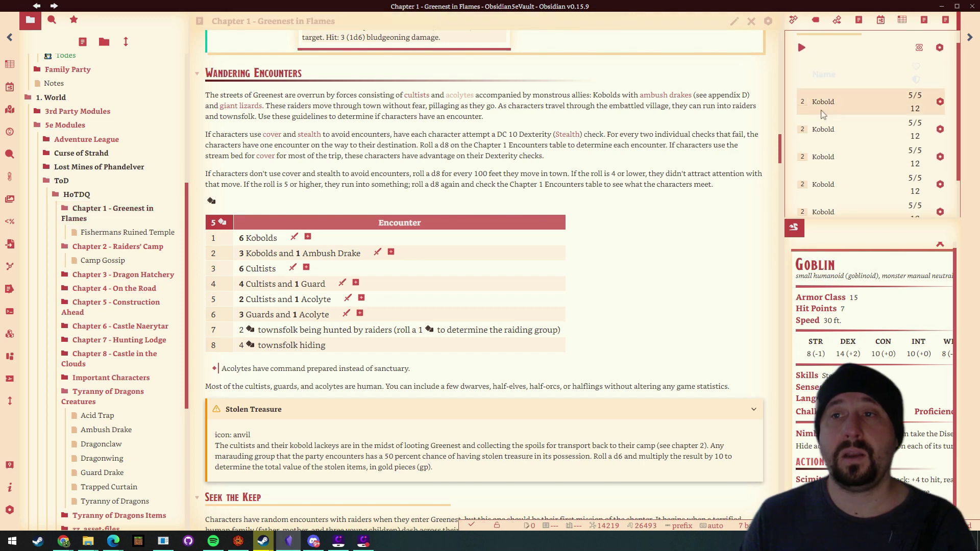
left_click(822, 111)
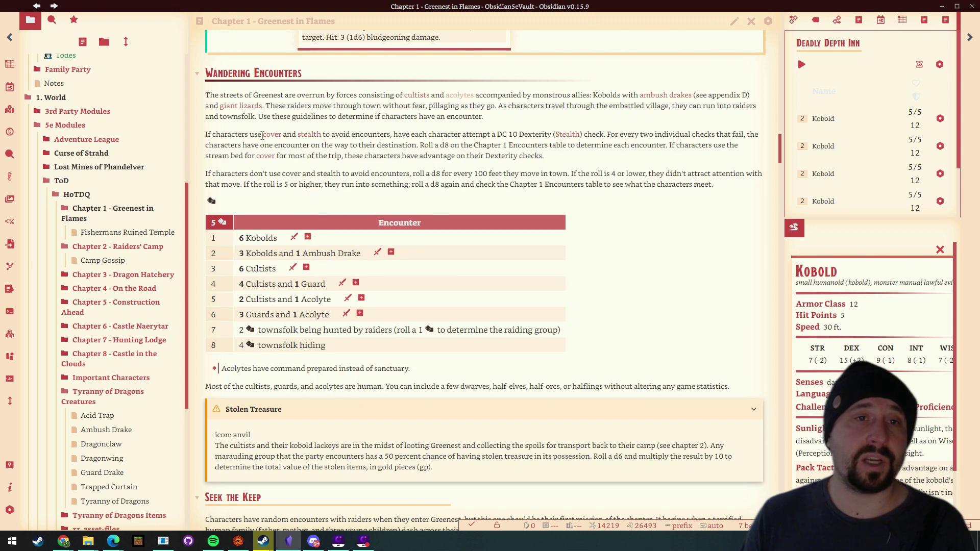
Step: Preview the linked Stealth rule in the Wandering Encounters text and read on to the Seek the Keep section
mouse_move(273, 138)
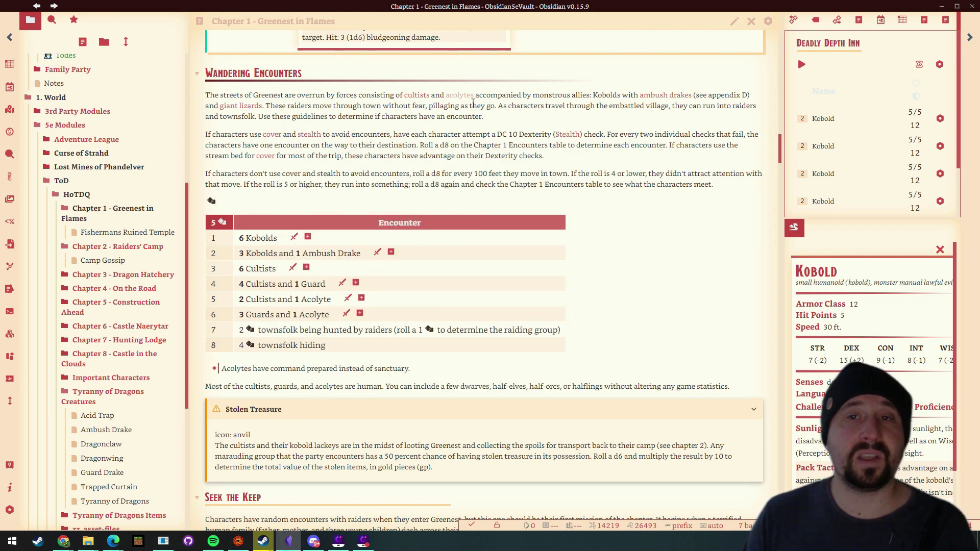
mouse_move(569, 139)
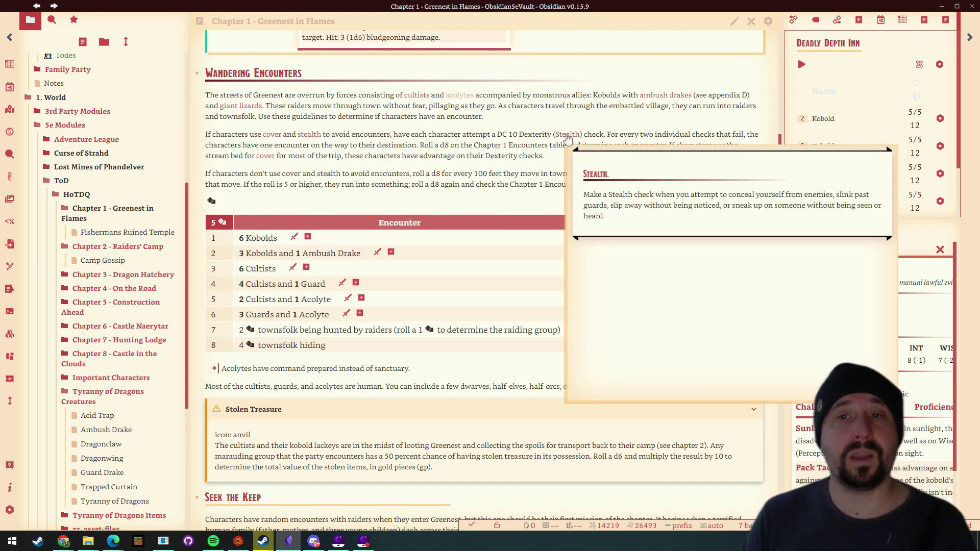
scroll(357, 214, "down", 5)
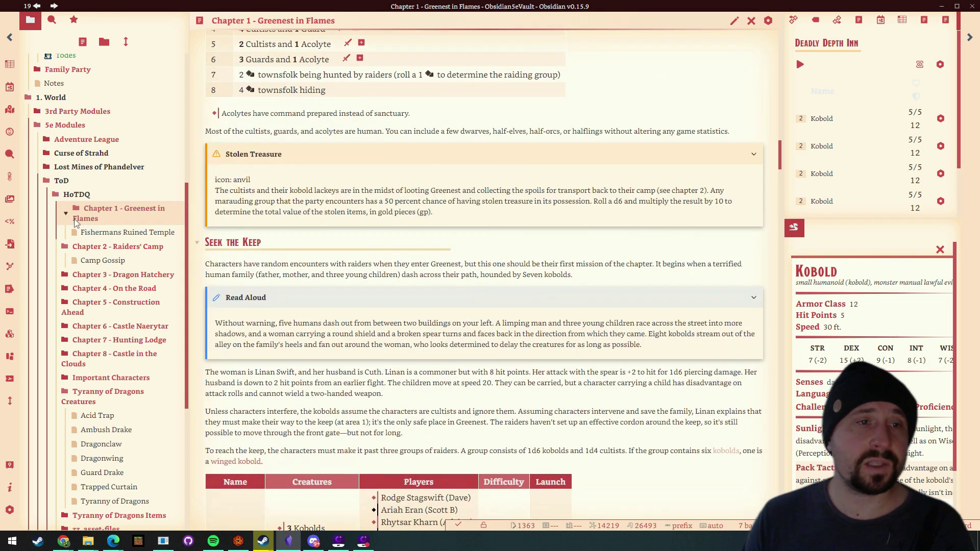
Step: Collapse the HoTDQ folder and show the contents of the 3rd Party Modules folder
left_click(55, 194)
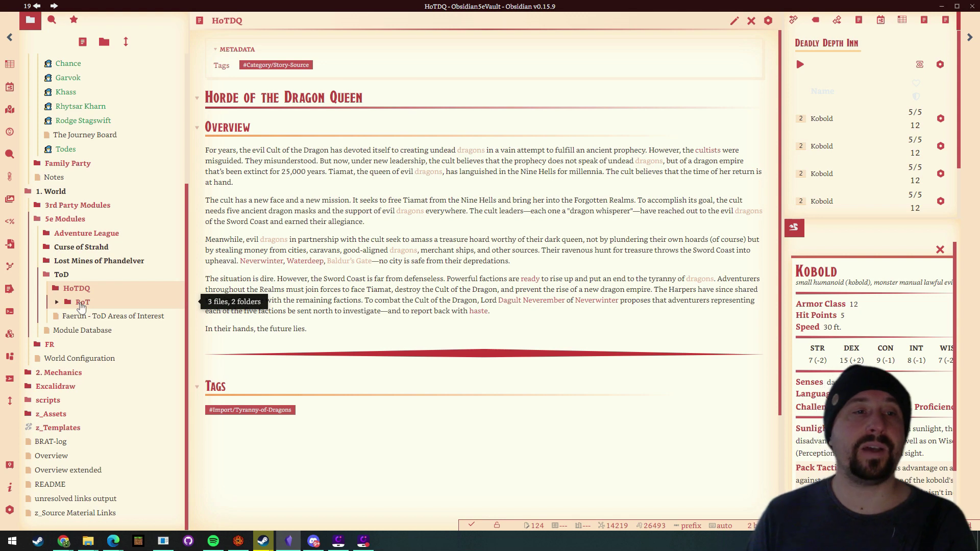
left_click(40, 223)
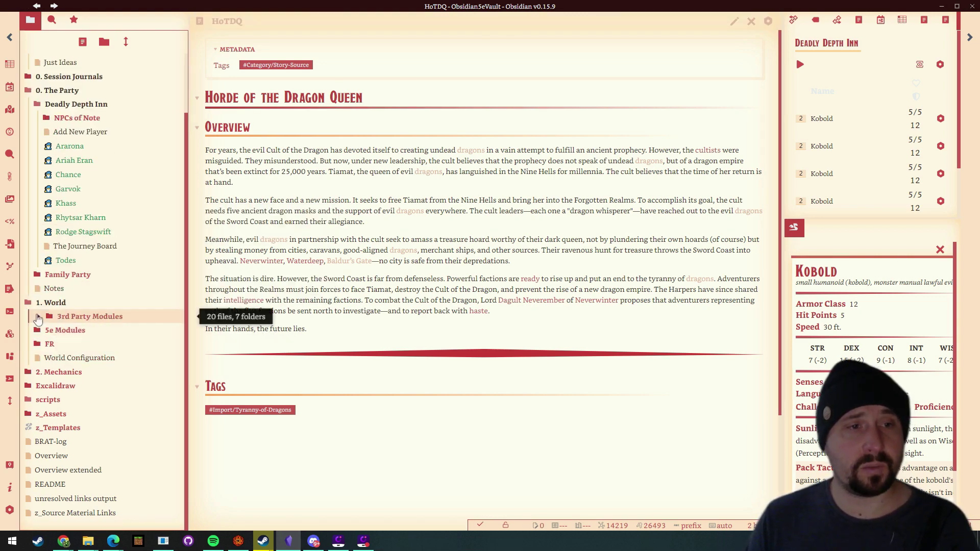
left_click(37, 316)
scroll(41, 337, "down", 1)
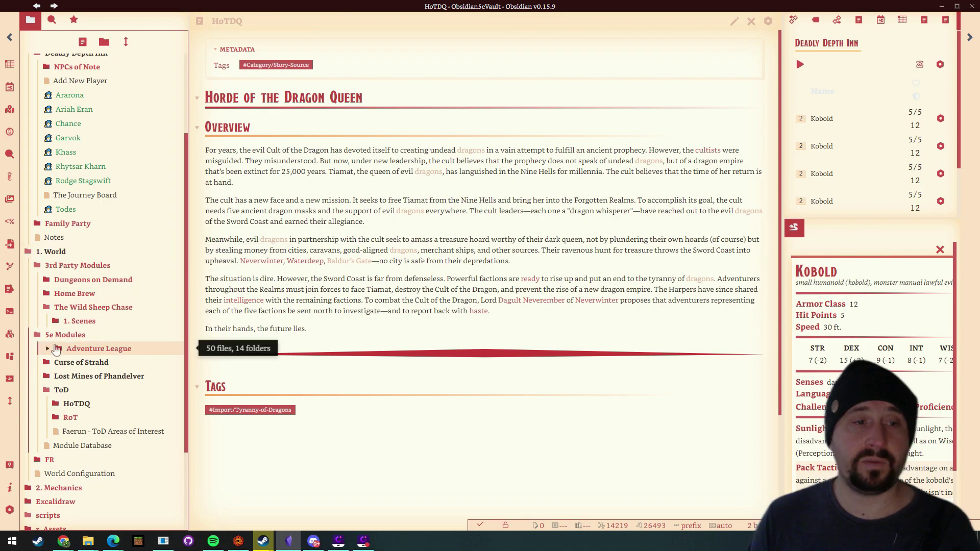
Step: Open DiP_M1.0 - The Meeting at Deepknight from the Adventure League folder and review its text and encounter tables
left_click(46, 351)
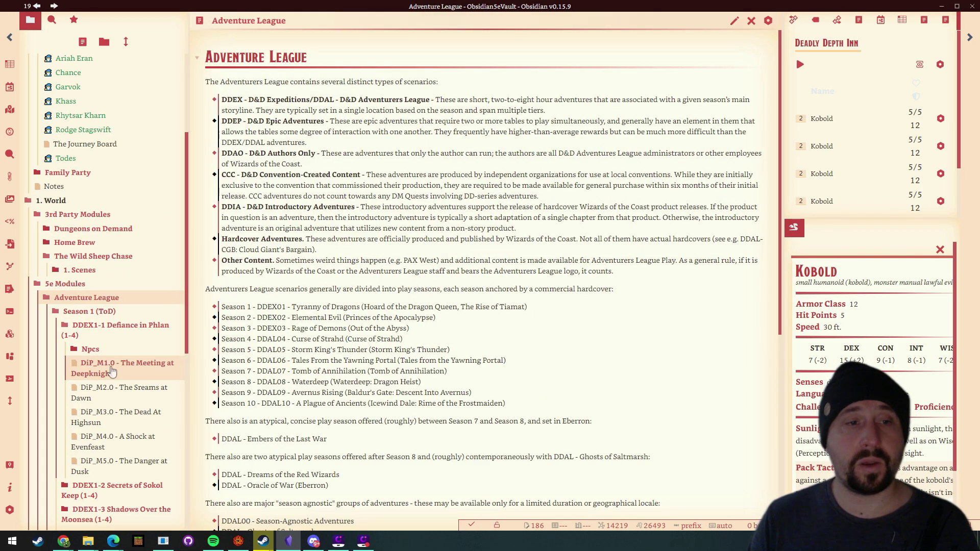
left_click(120, 367)
scroll(497, 207, "down", 15)
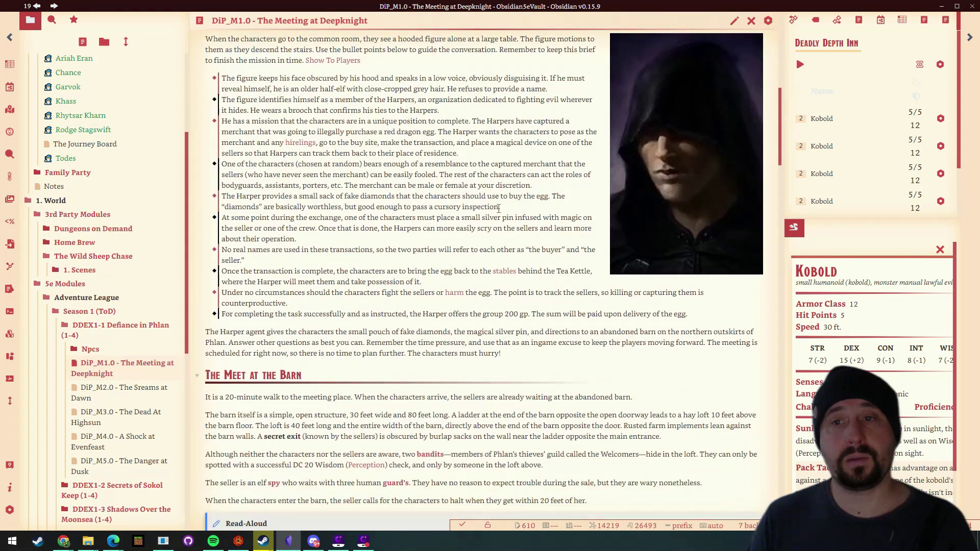
scroll(500, 210, "down", 2)
scroll(580, 205, "down", 7)
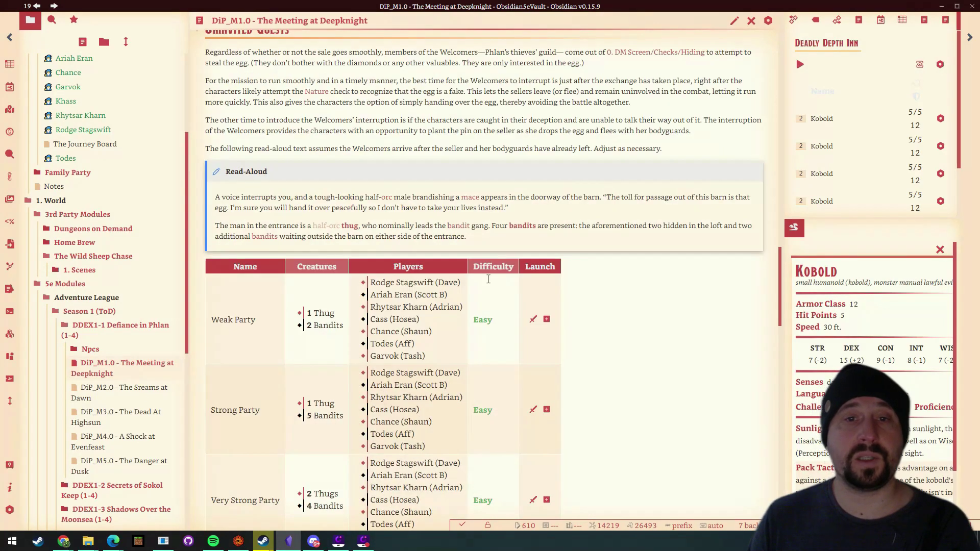
scroll(570, 292, "up", 12)
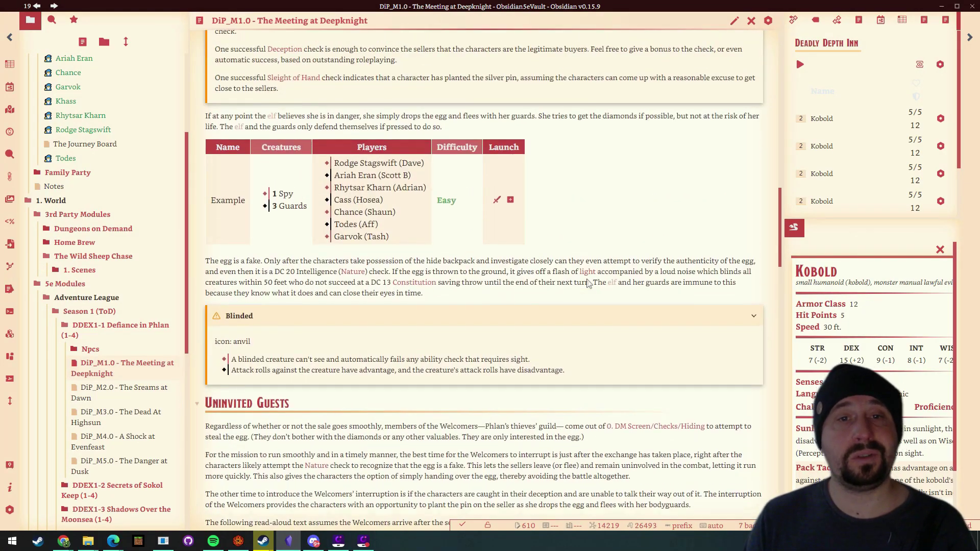
scroll(578, 300, "up", 4)
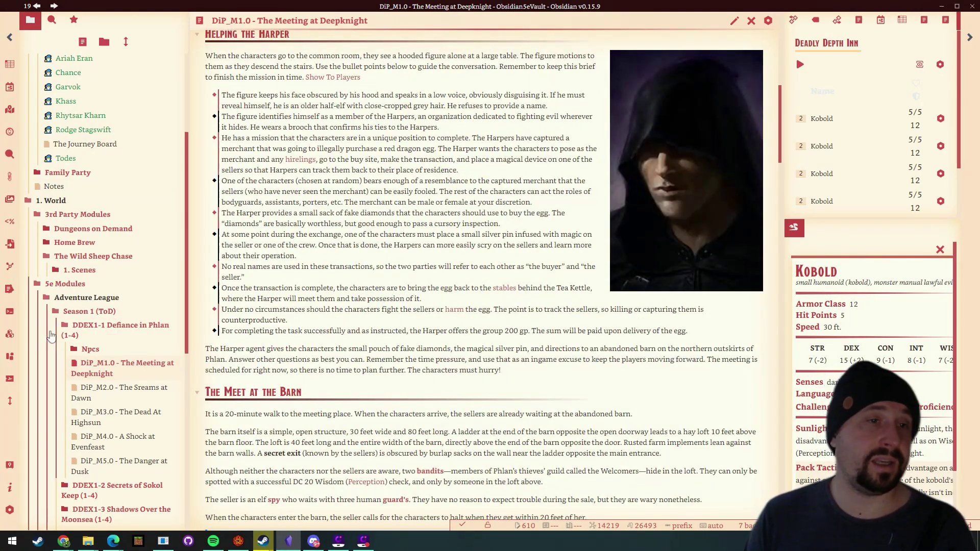
Step: Collapse the Adventure League folder and open the Amastacia Manor - Camp Ground note in the Home Brew folder
left_click(72, 298)
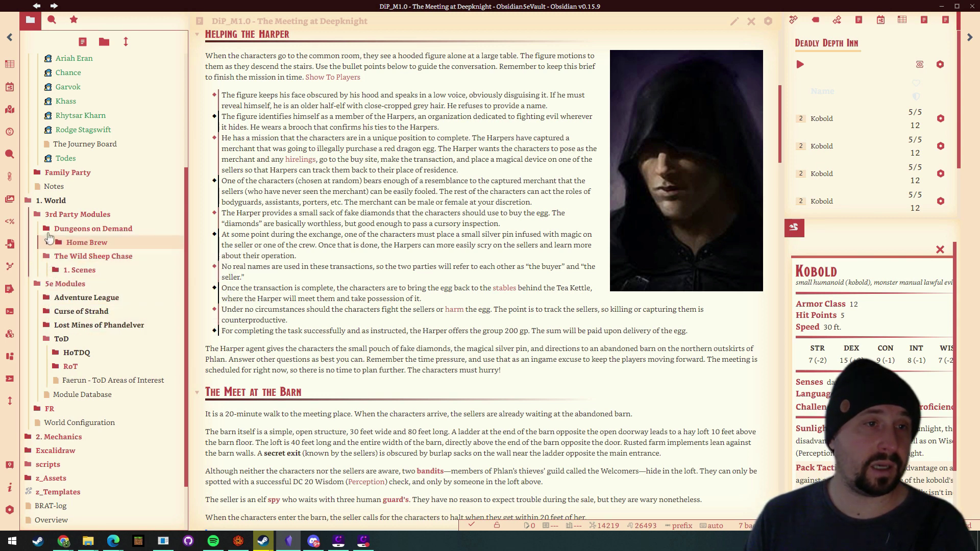
left_click(46, 244)
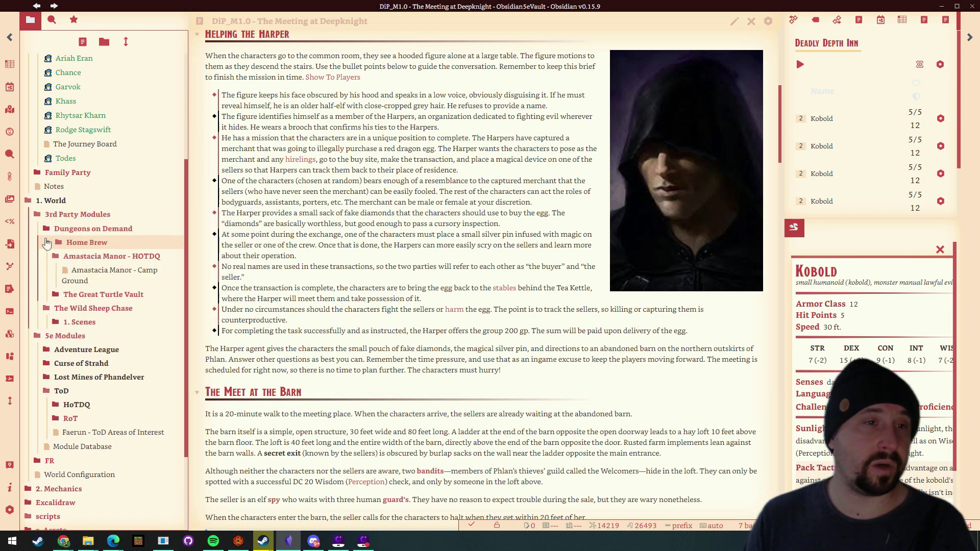
left_click(83, 278)
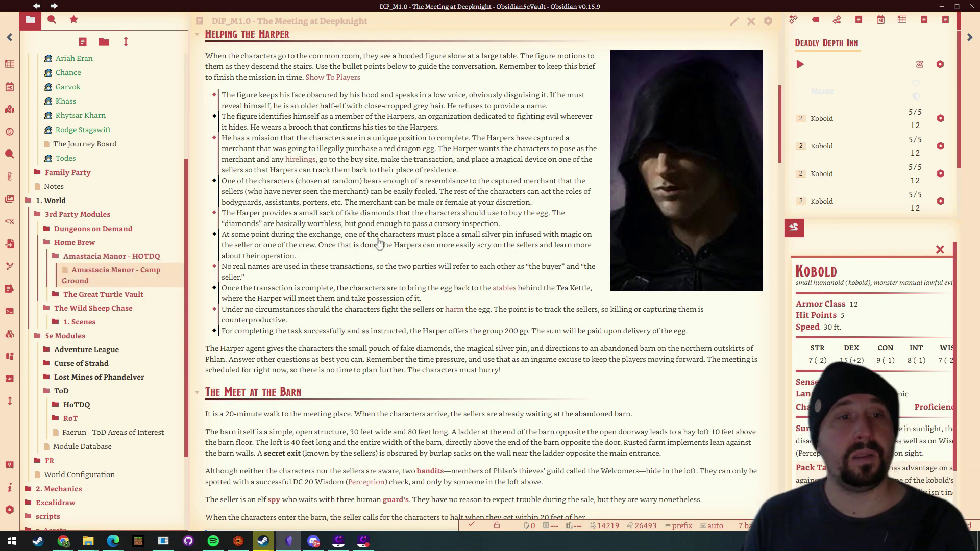
Step: Open the Amastacia Manor - HOTDQ note and review it from the manor map to the Outhouse section
scroll(761, 154, "down", 10)
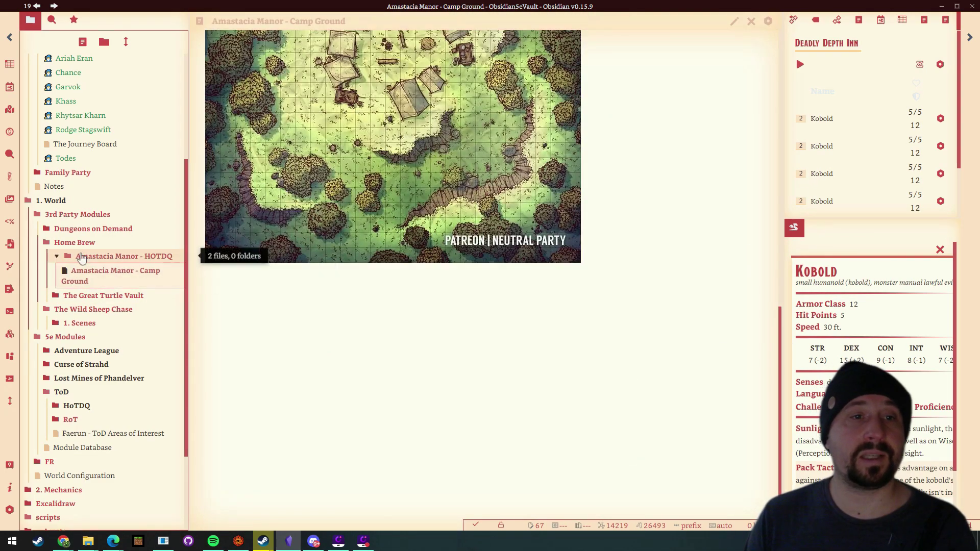
left_click(104, 256)
scroll(761, 137, "down", 2)
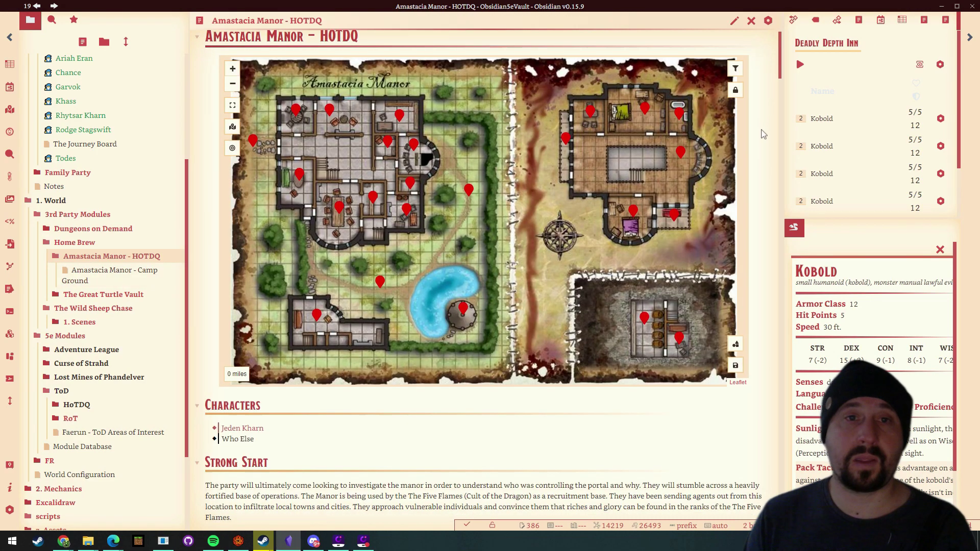
scroll(761, 138, "up", 2)
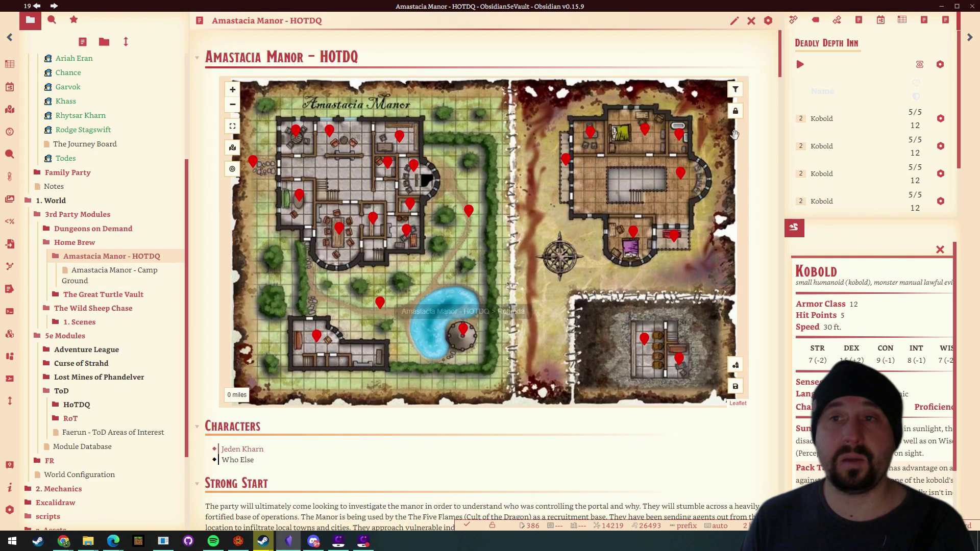
scroll(761, 138, "down", 7)
scroll(761, 152, "down", 10)
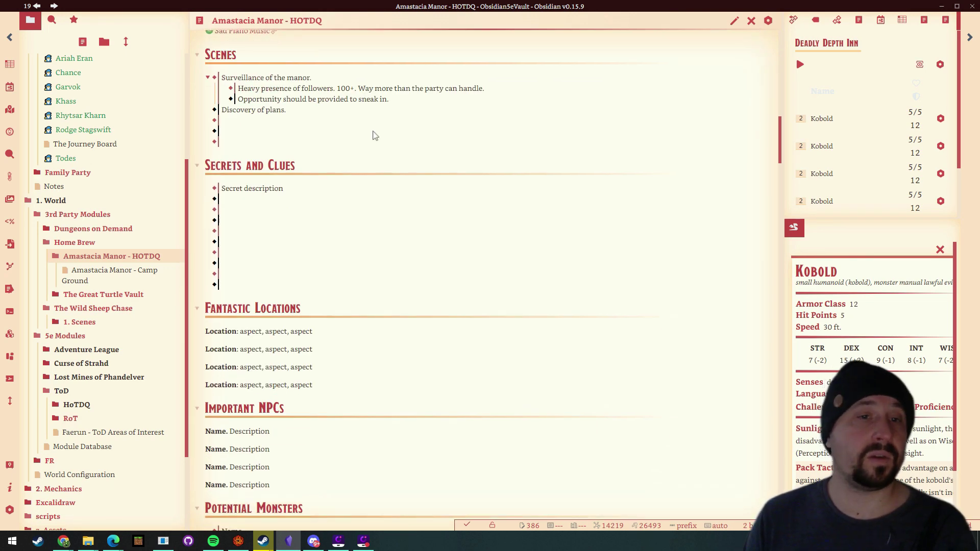
scroll(389, 264, "down", 15)
scroll(401, 280, "up", 3)
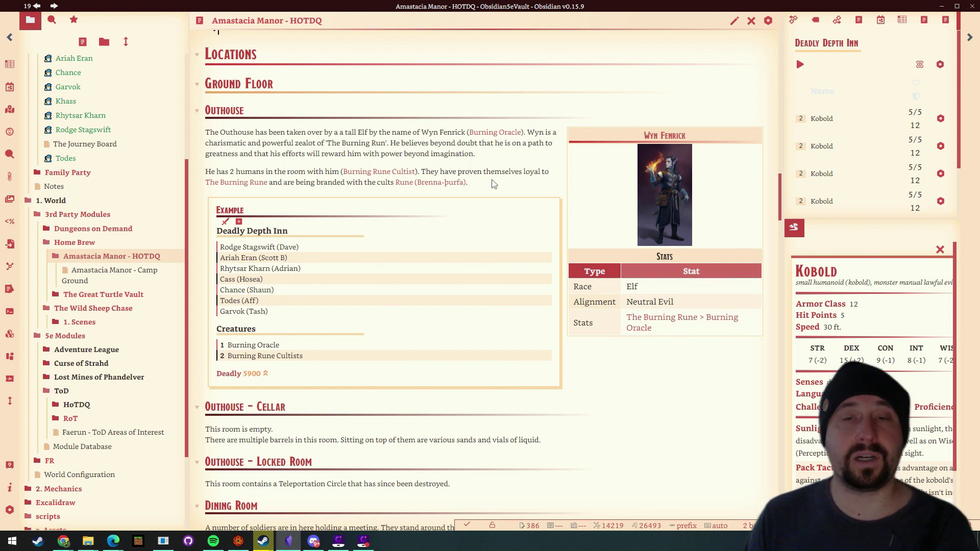
Step: Read the Dining Room to Meeting Room sections and preview the note linked to the brother in the Dining Room text
scroll(493, 184, "down", 7)
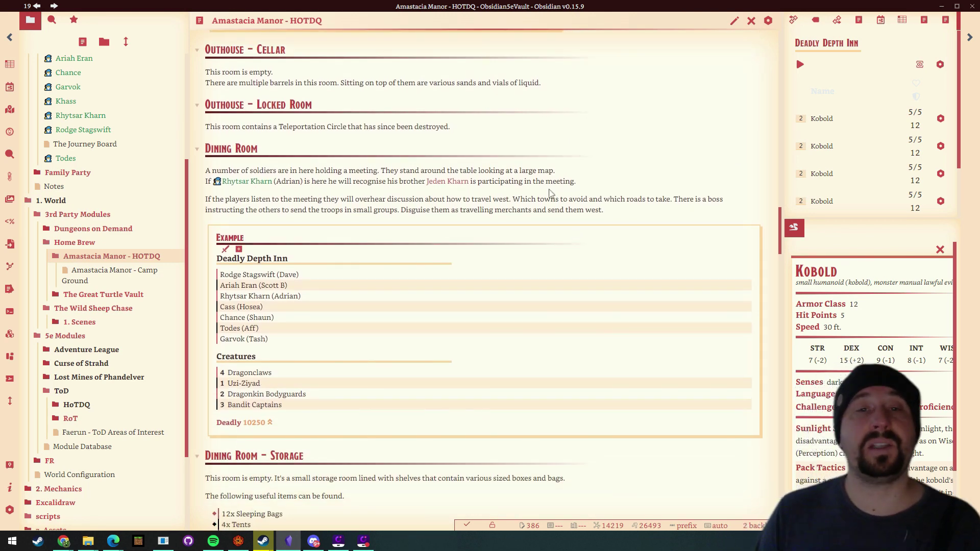
mouse_move(457, 184)
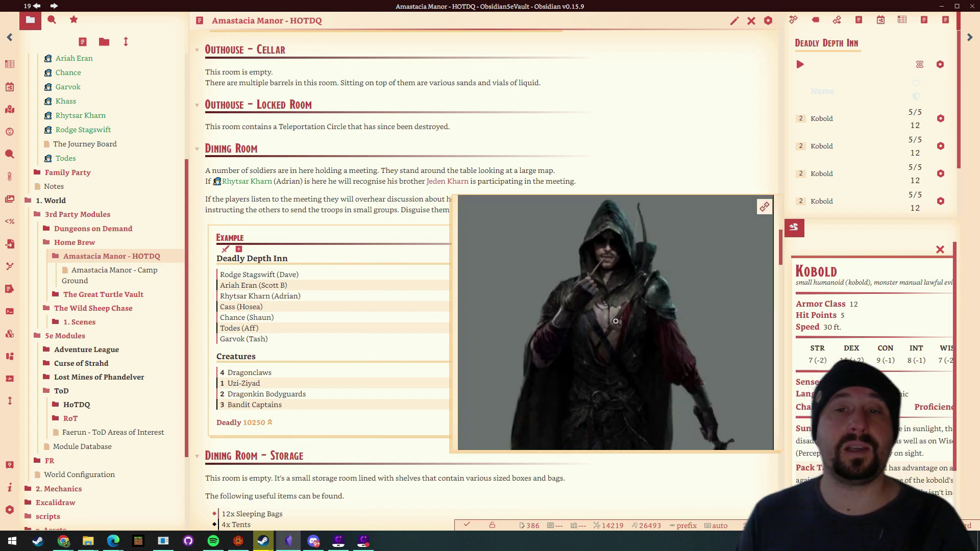
scroll(700, 167, "down", 4)
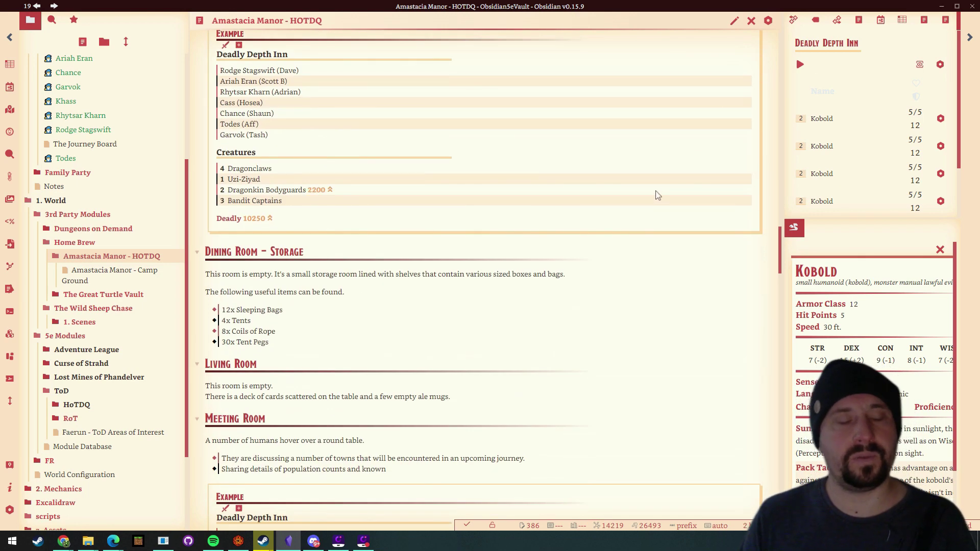
scroll(674, 223, "down", 9)
scroll(661, 245, "up", 20)
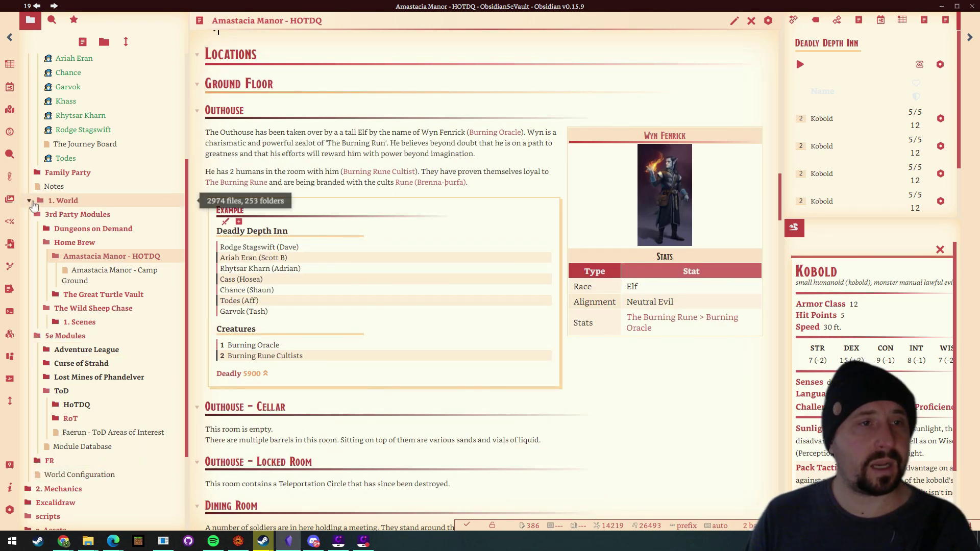
Step: Collapse the 3rd Party Modules and 5e Modules folders and open the Faerun note inside FR
left_click(34, 214)
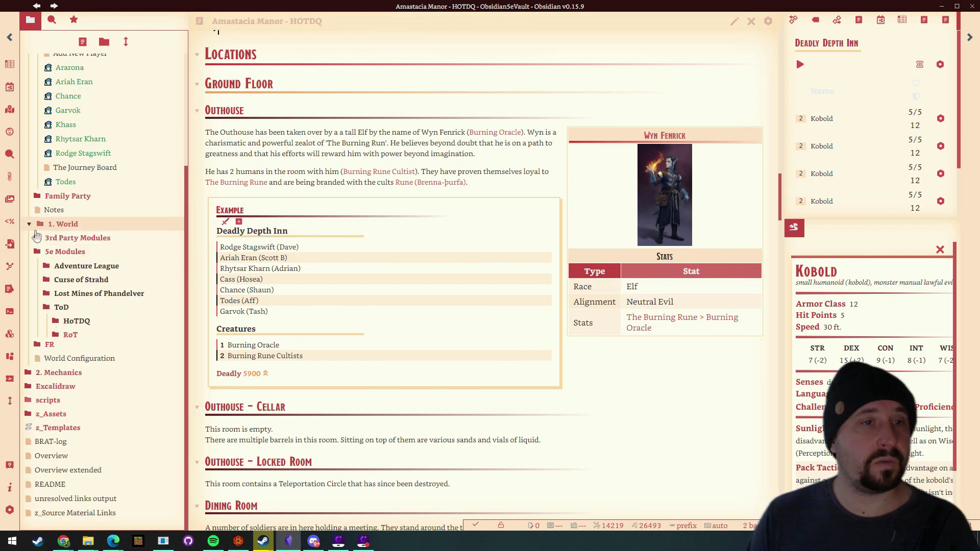
left_click(46, 348)
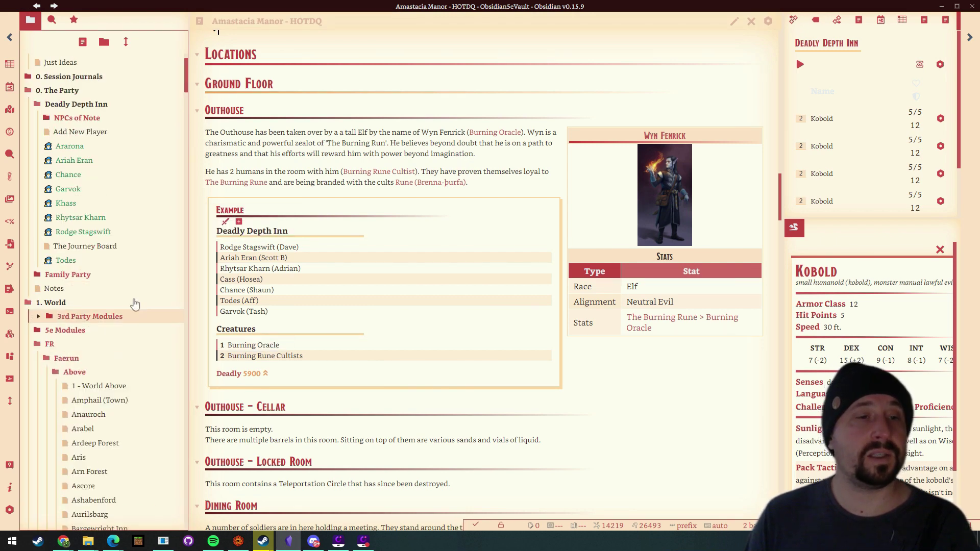
scroll(135, 305, "down", 5)
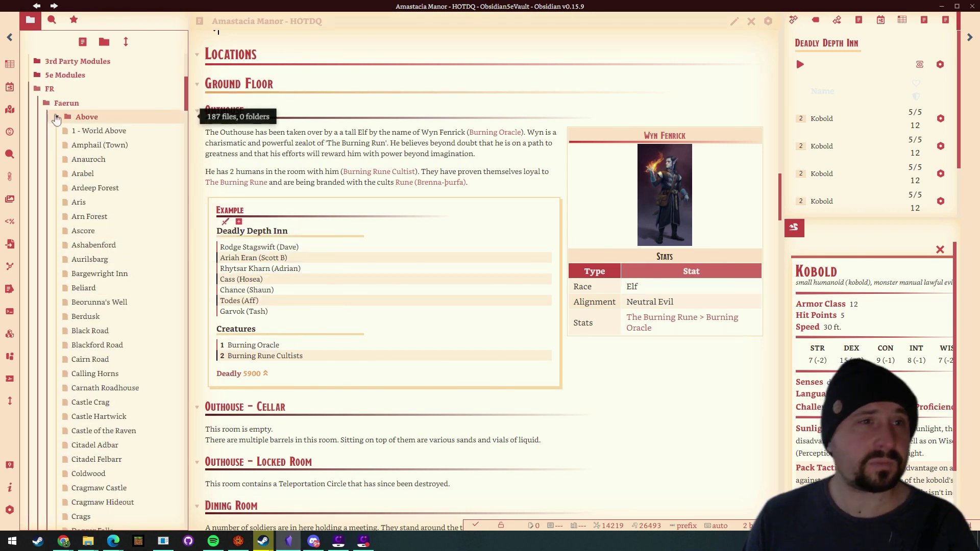
left_click(48, 103)
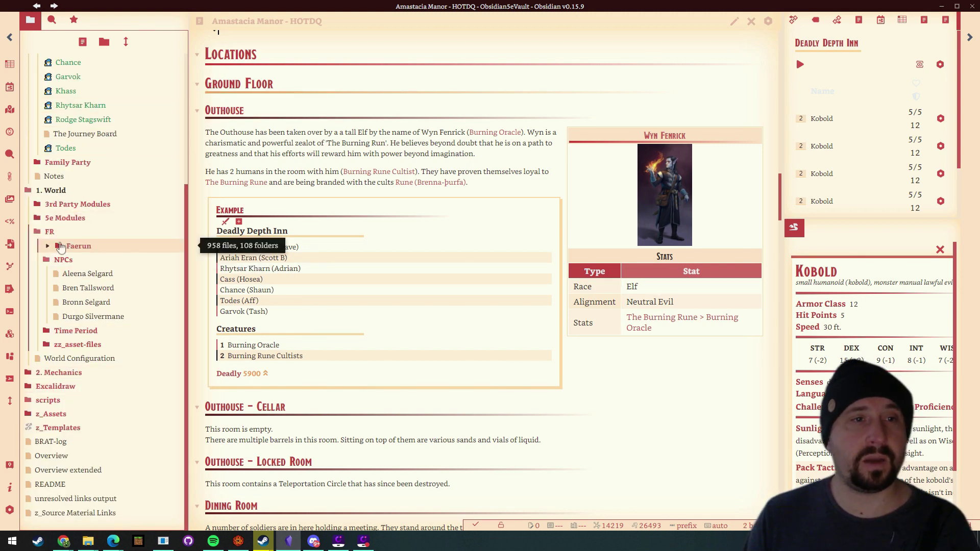
left_click(173, 250)
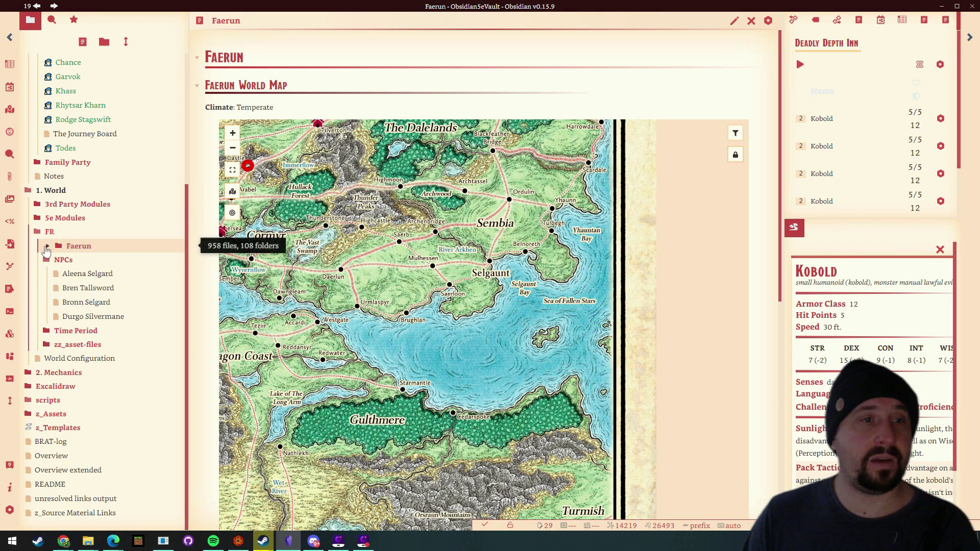
Step: Collapse the Above subfolder within Faerun and show the contents of the Underdark folder
left_click(43, 246)
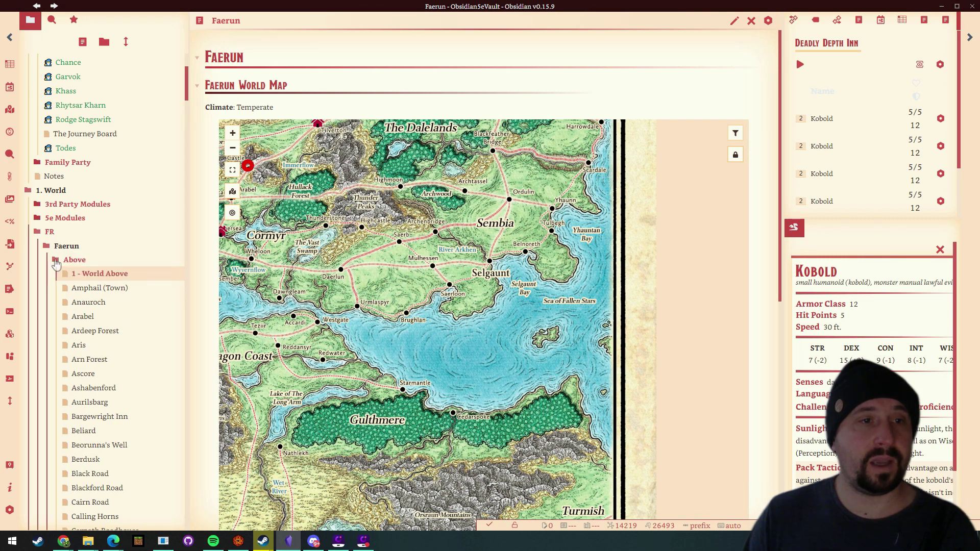
left_click(54, 262)
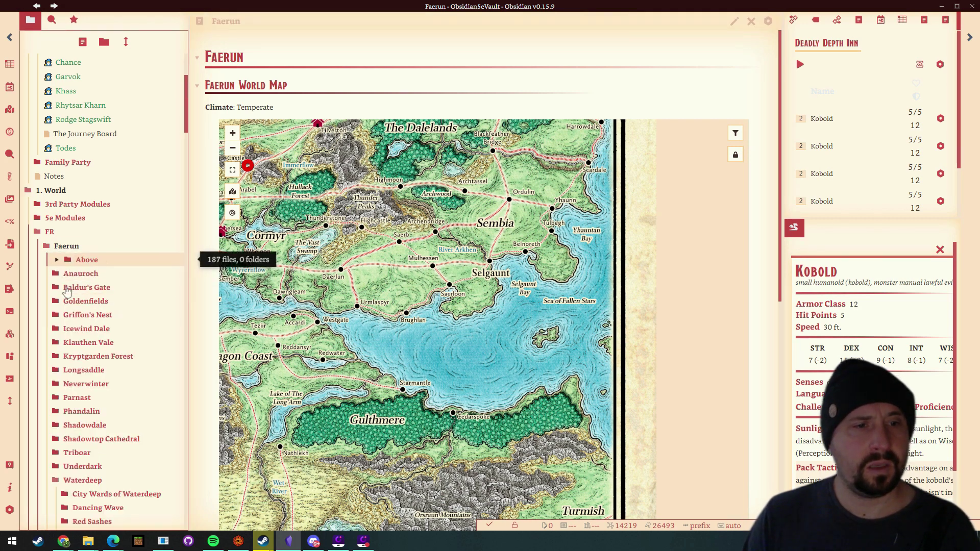
scroll(55, 306, "down", 1)
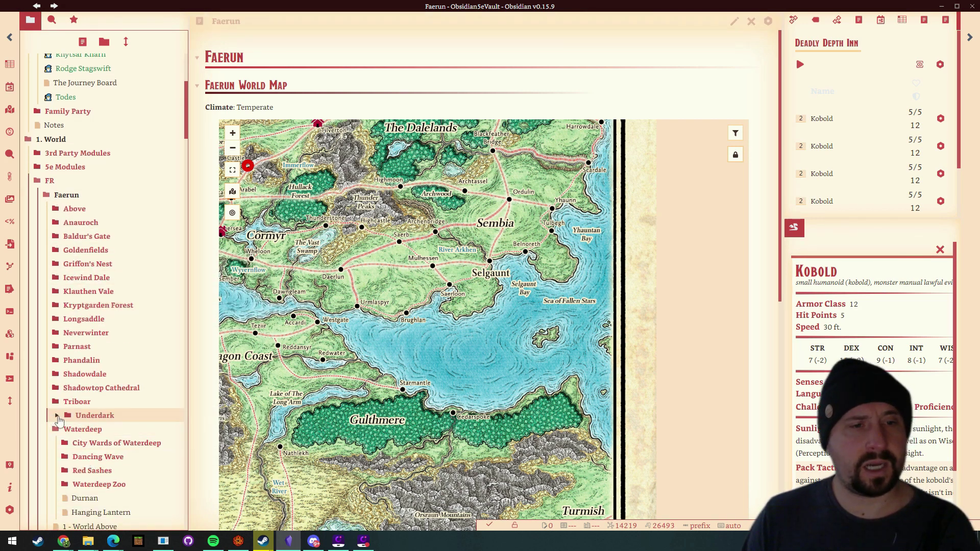
left_click(57, 417)
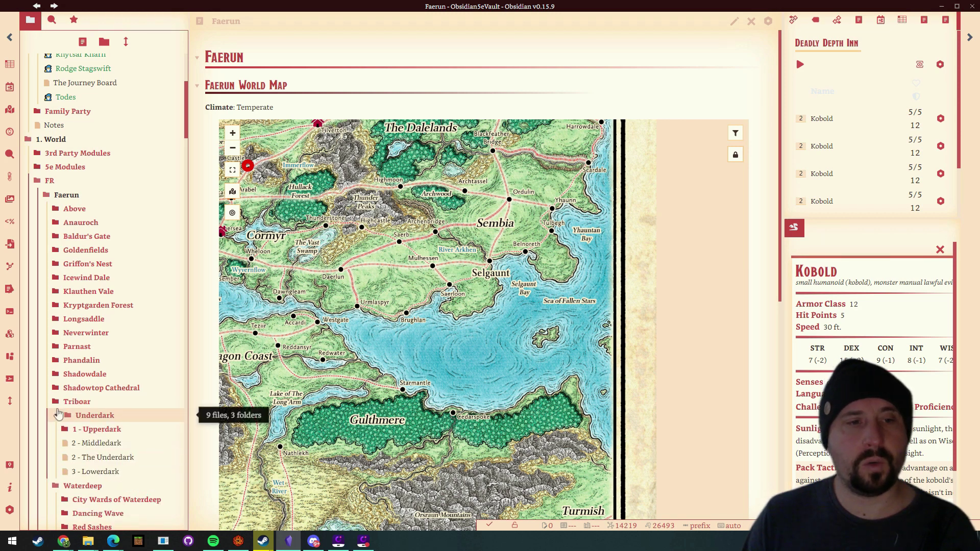
left_click(58, 419)
Step: Look through Faerun's location folders and notes, and collapse the Waterdeep folder
scroll(164, 379, "down", 3)
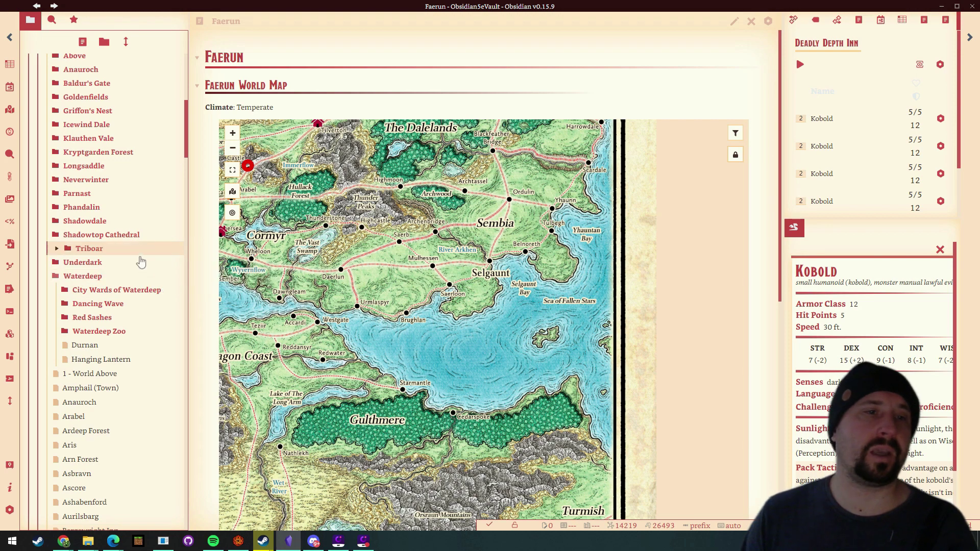
scroll(112, 245, "up", 5)
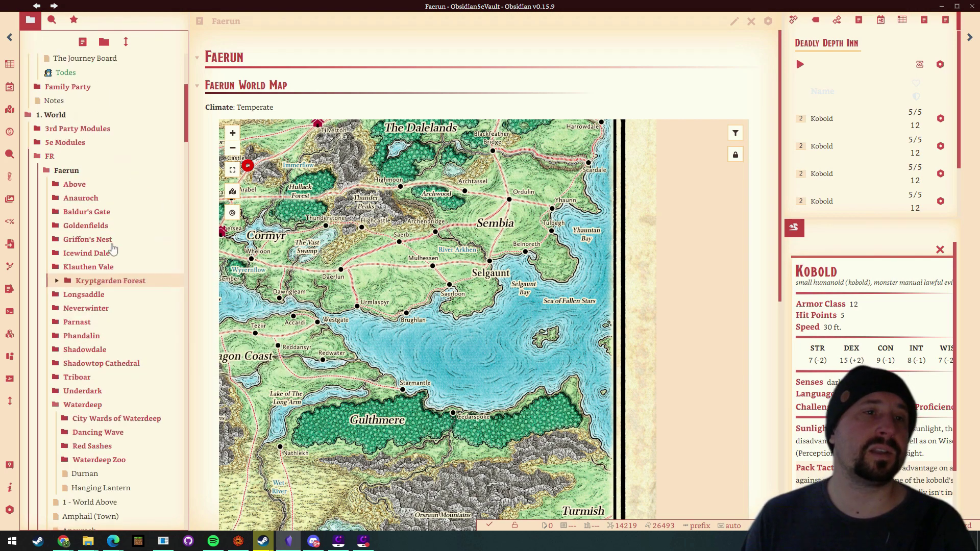
scroll(95, 233, "down", 2)
scroll(106, 313, "down", 7)
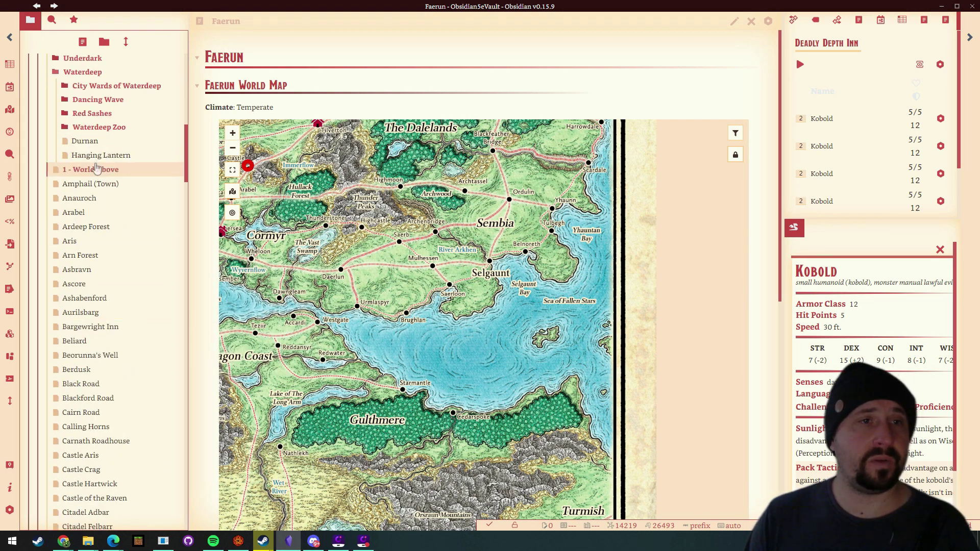
scroll(101, 171, "up", 7)
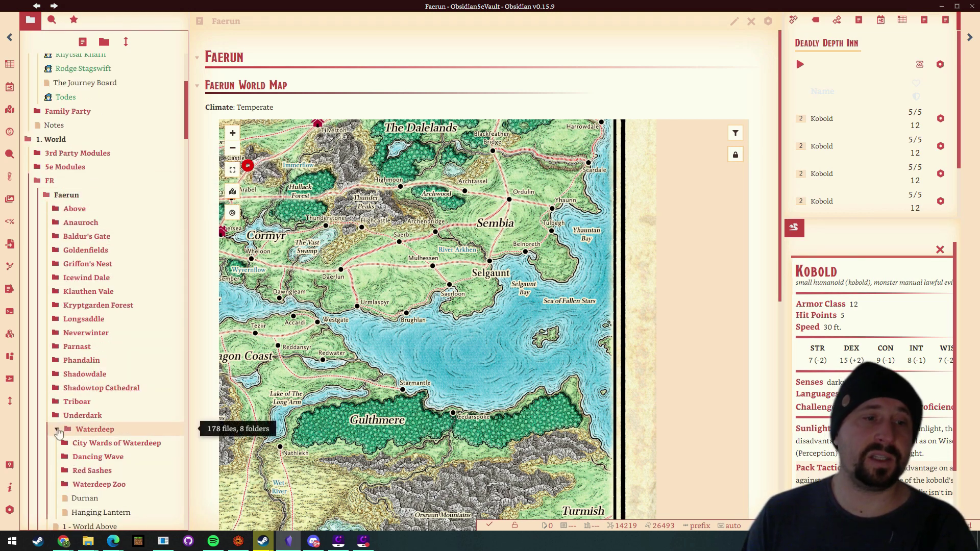
left_click(56, 430)
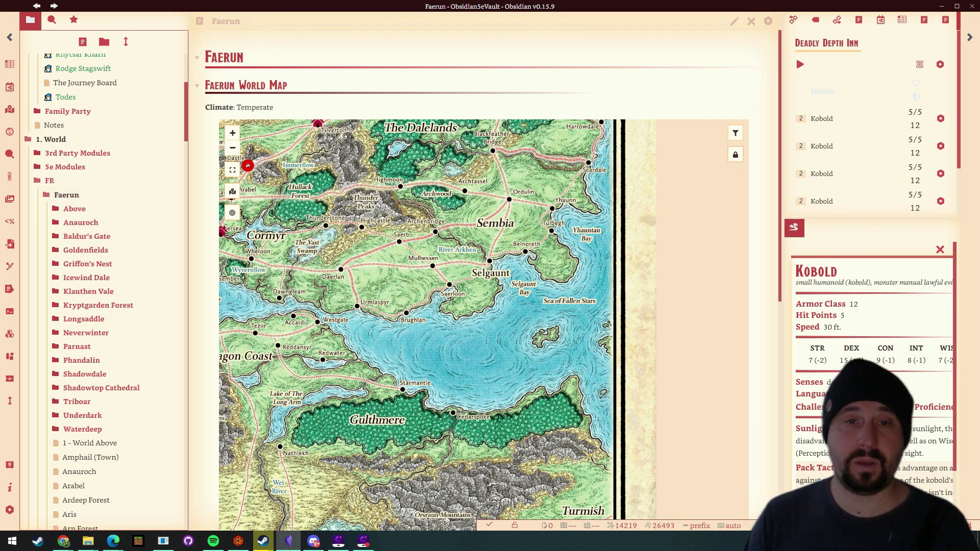
Step: Review the Faerun note's world map and Governed Content links, and open the FR note
scroll(482, 263, "down", 5)
left_click(482, 262)
scroll(474, 209, "down", 2)
scroll(617, 382, "down", 2)
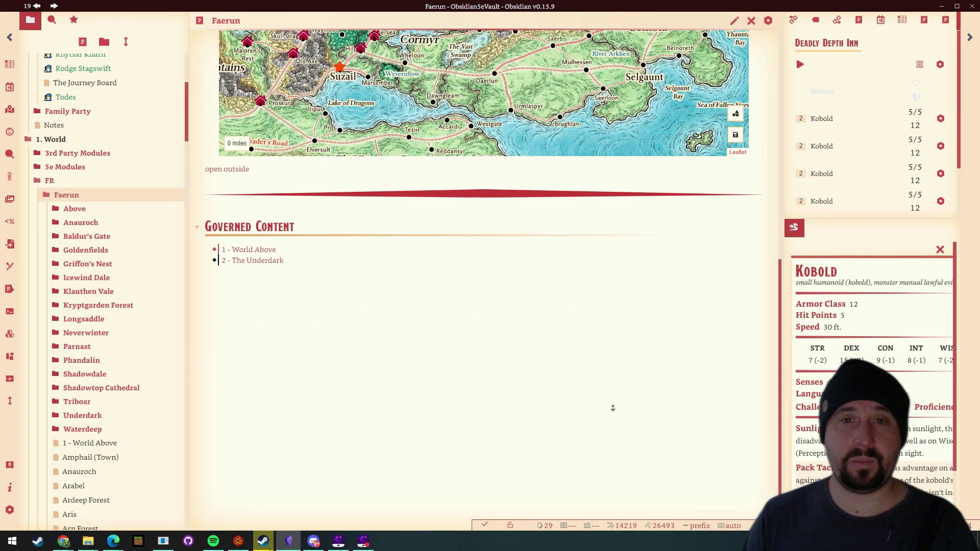
scroll(191, 249, "up", 8)
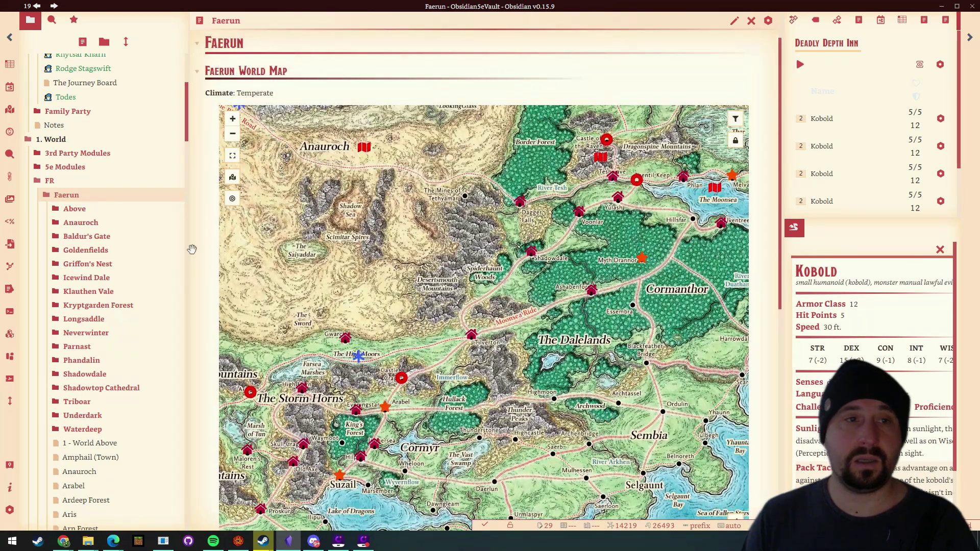
left_click(58, 181)
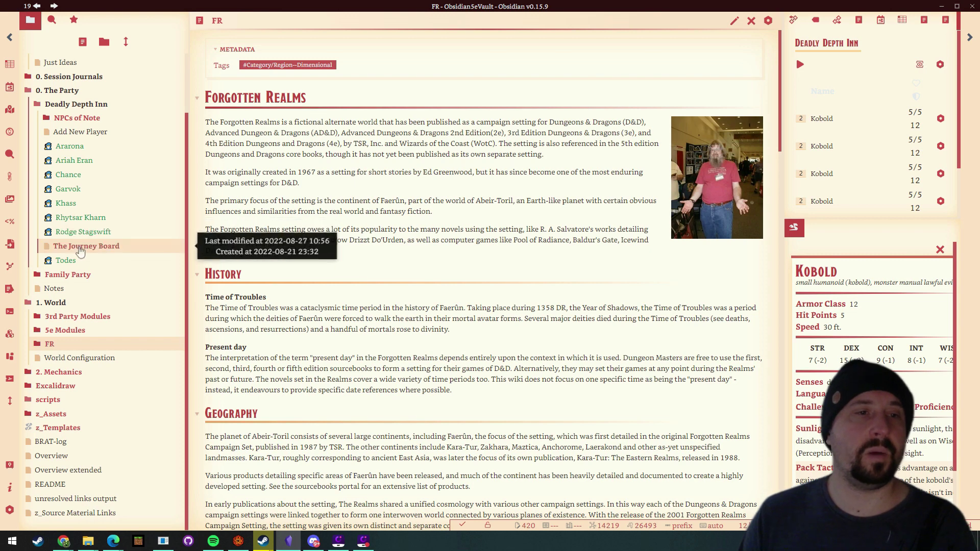
Step: Open The Journey Board from the Deadly Depth Inn folder and examine the route around Voonlar and Shadowdale
left_click(81, 247)
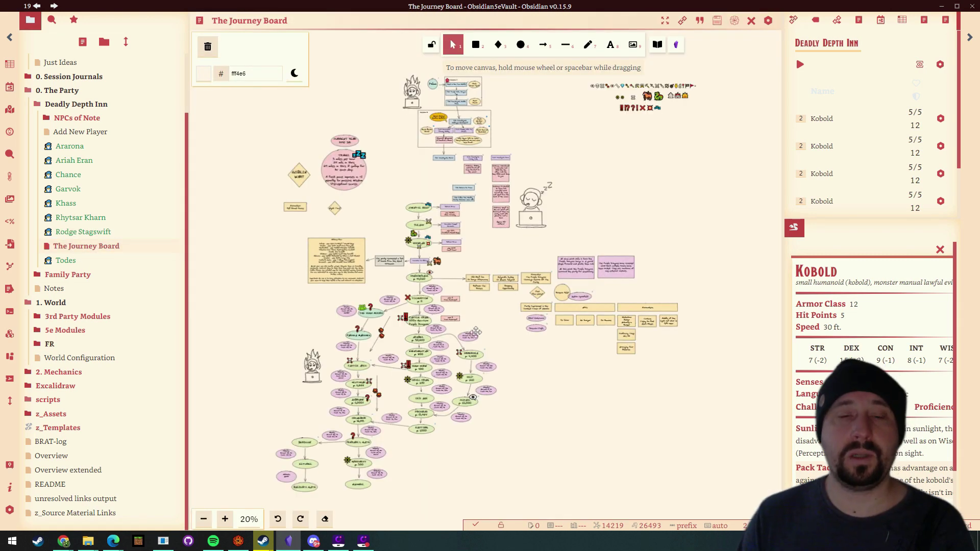
scroll(544, 386, "up", 10)
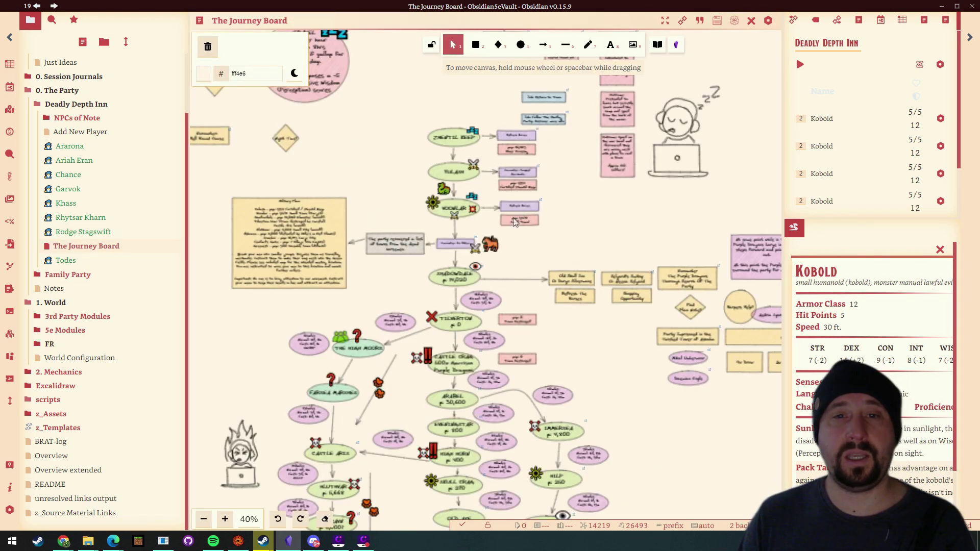
scroll(519, 229, "down", 2)
scroll(519, 228, "left", 2)
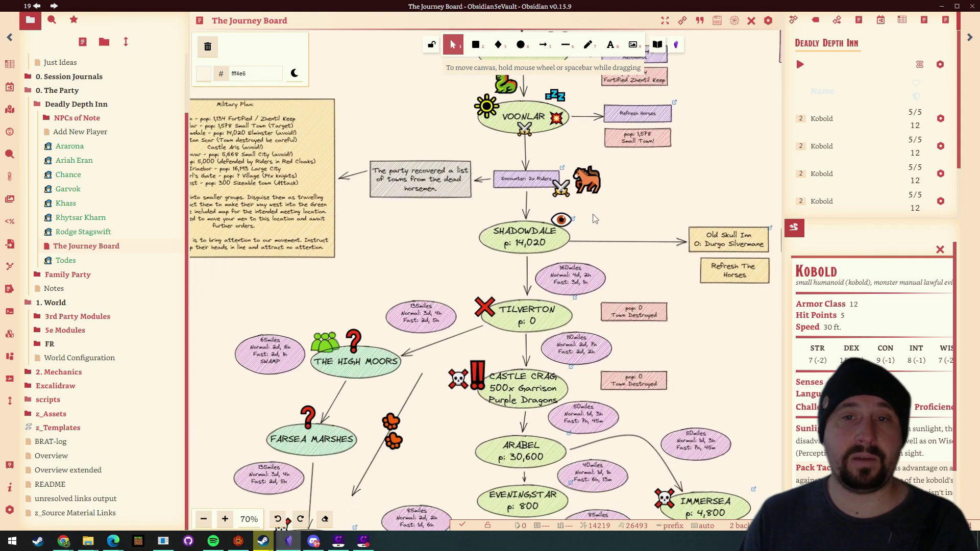
Step: Preview the note linked to Shadowdale on the board and read its town description
mouse_move(574, 223)
scroll(662, 355, "down", 10)
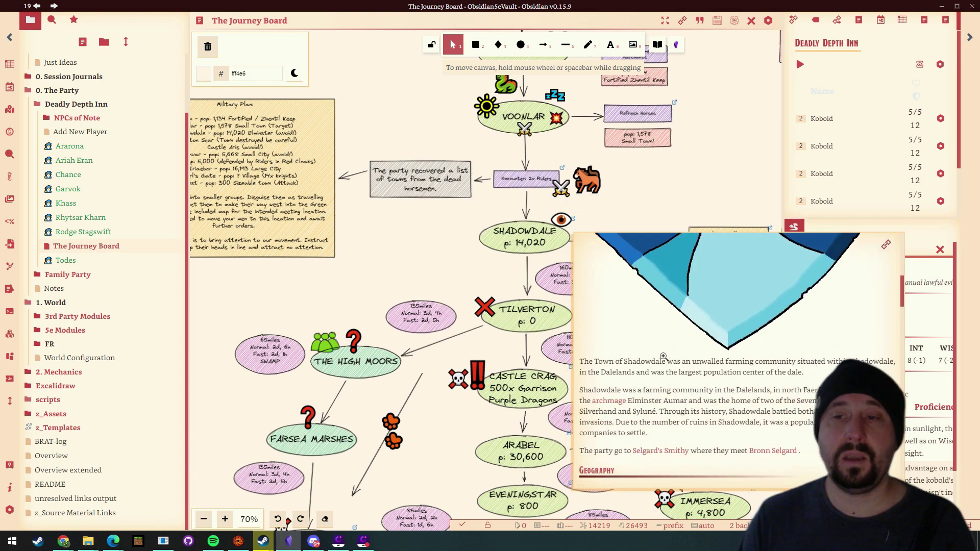
scroll(660, 374, "up", 5)
scroll(660, 375, "down", 3)
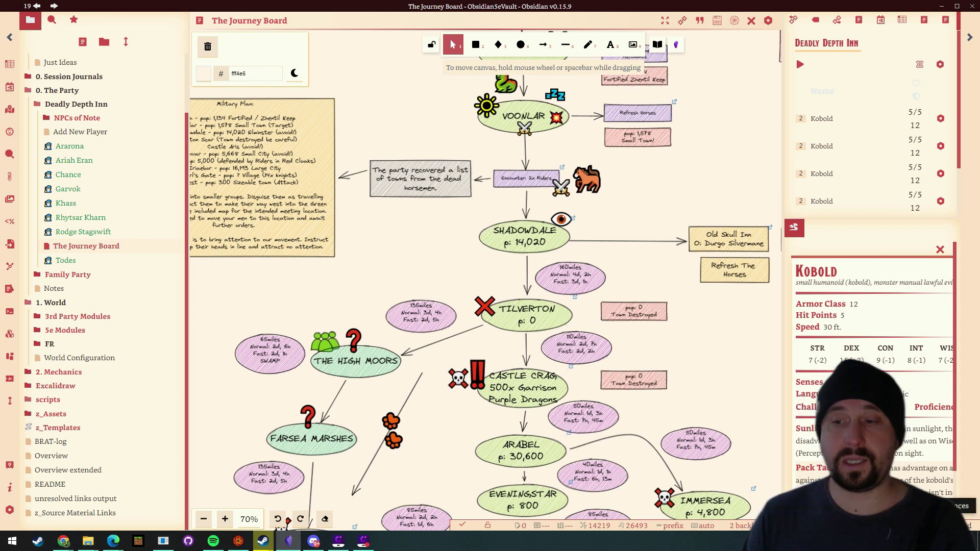
Step: Switch to the Faerun workspace and preview the Tilverton Scar note from its marker on the world map
left_click(941, 525)
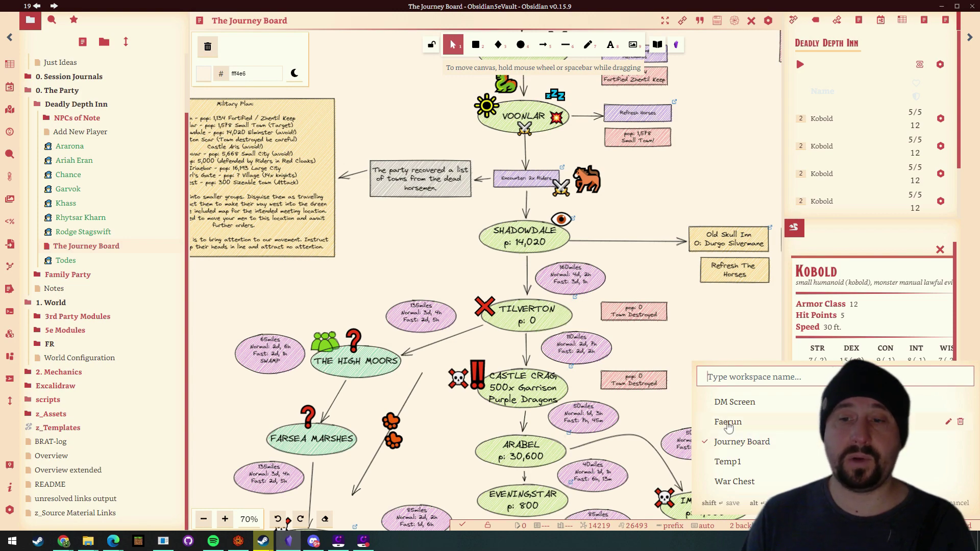
key("Return")
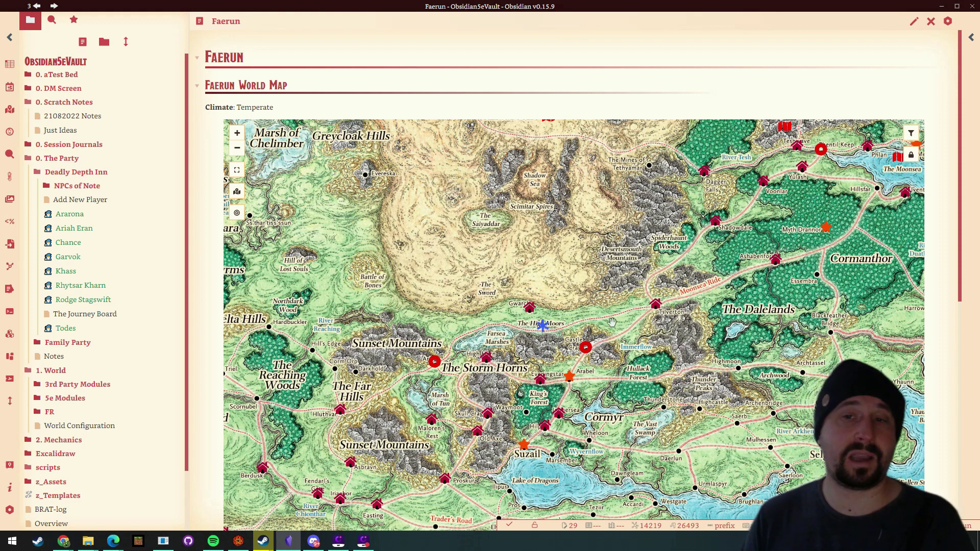
mouse_move(658, 313)
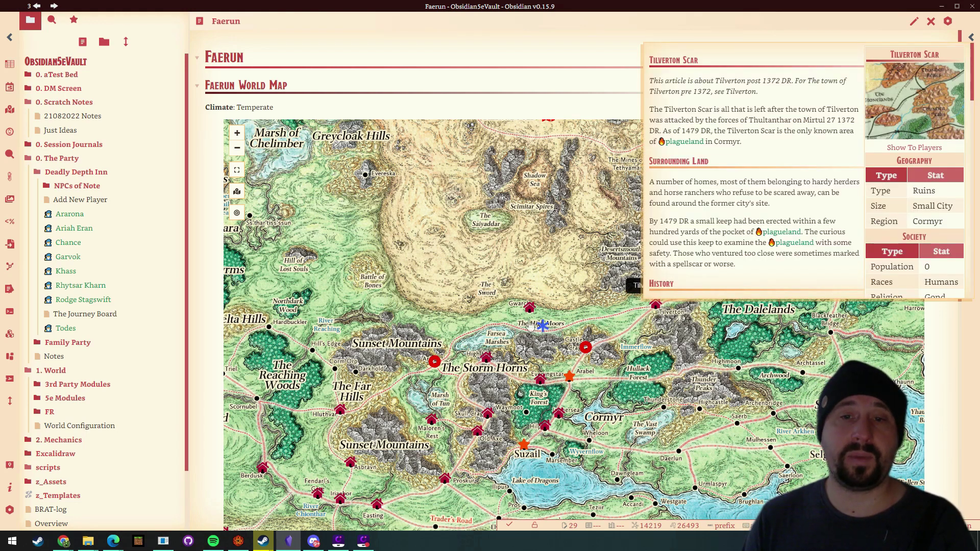
mouse_move(532, 314)
mouse_move(586, 351)
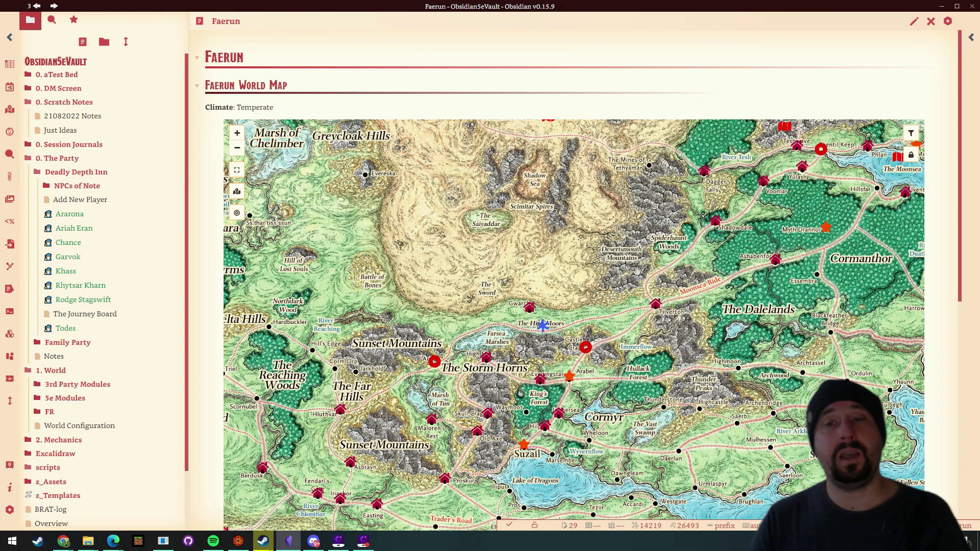
Step: Read the Tilverton Scar preview and compare which markers the Faerun world map shows at closer and wider zoom levels
mouse_move(717, 223)
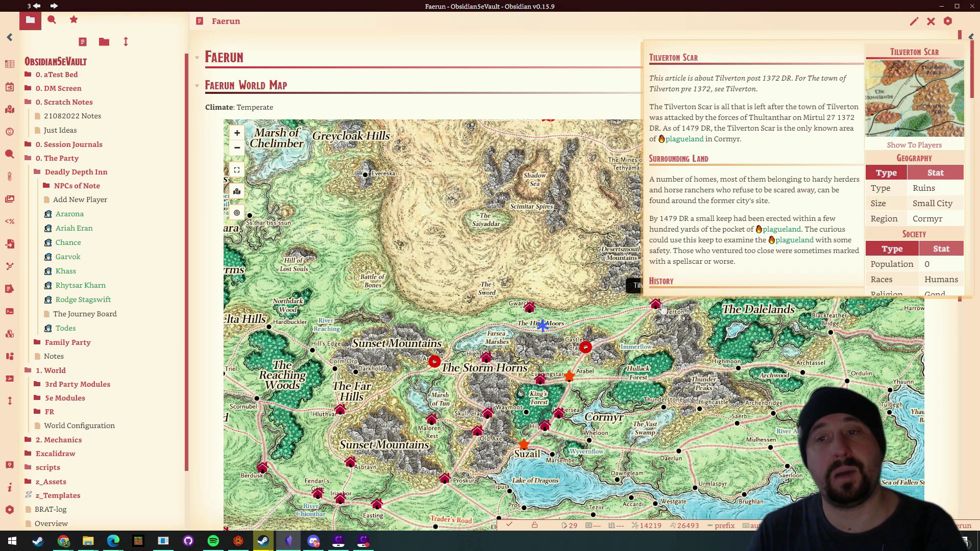
scroll(756, 148, "down", 10)
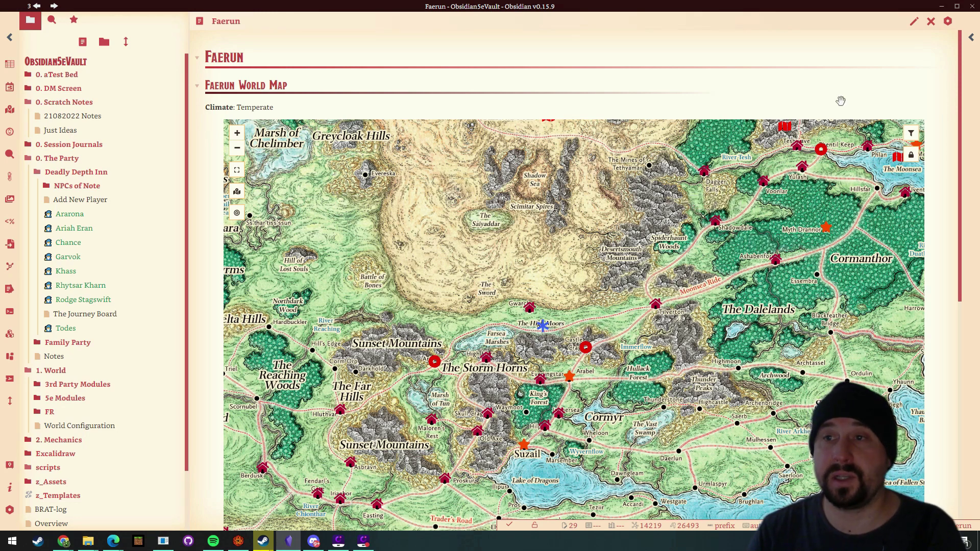
left_click(237, 134)
scroll(237, 134, "down", 1)
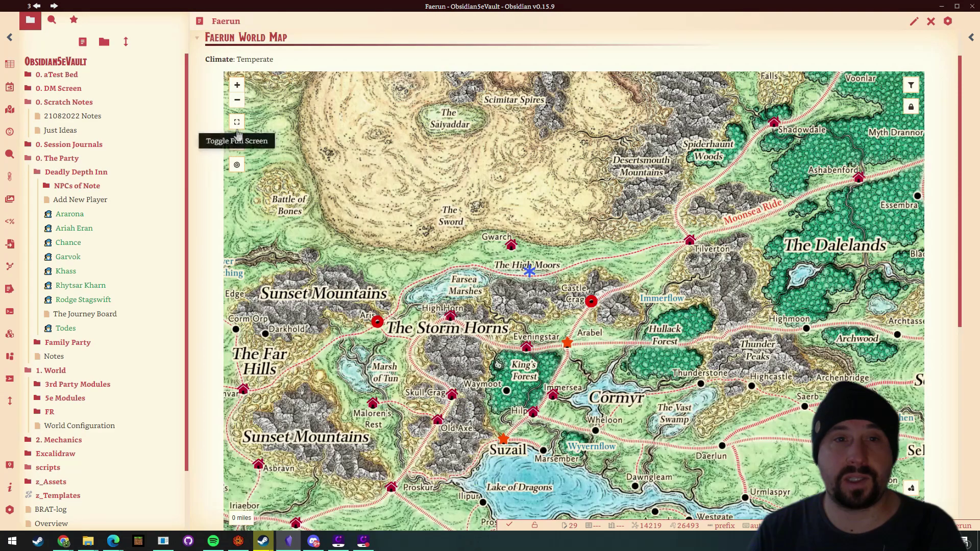
left_click(237, 86)
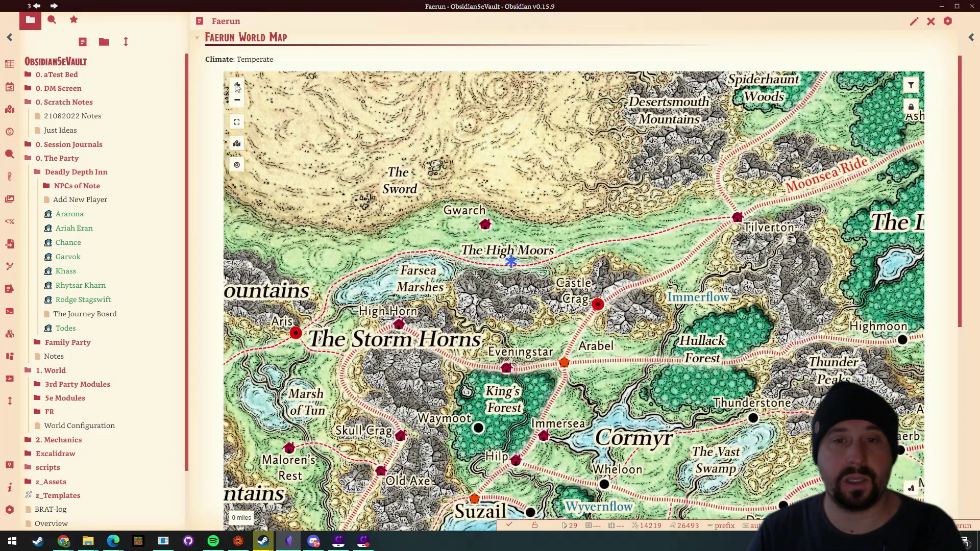
left_click(237, 100)
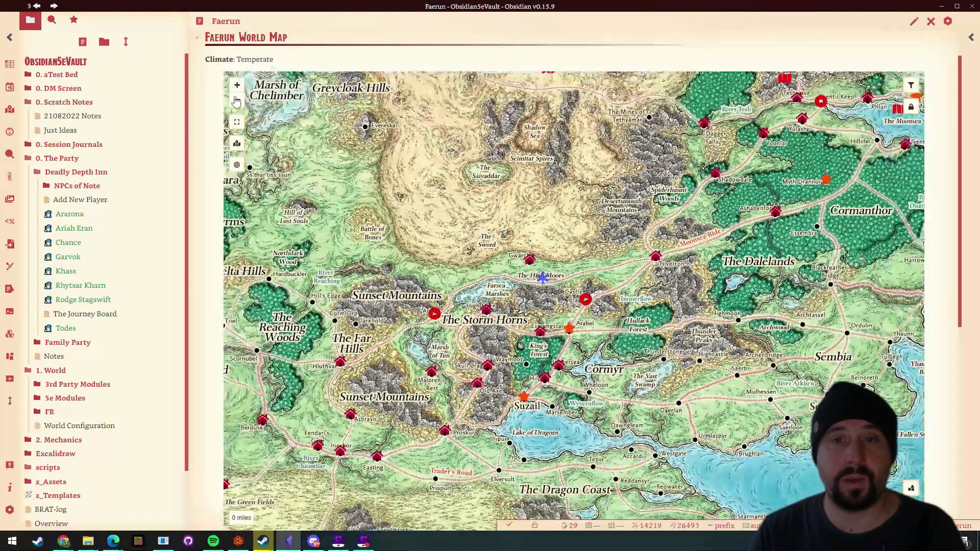
left_click(236, 100)
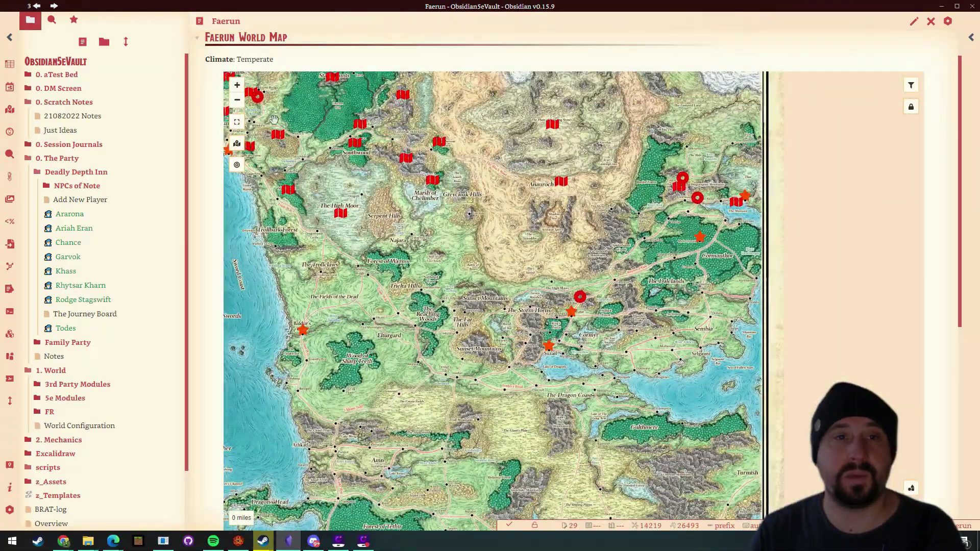
Step: Preview the notes linked to the Myth Drannor, Plain of Standing Stones, Baldur's Gate and Gwarch markers on the Faerun map
mouse_move(701, 242)
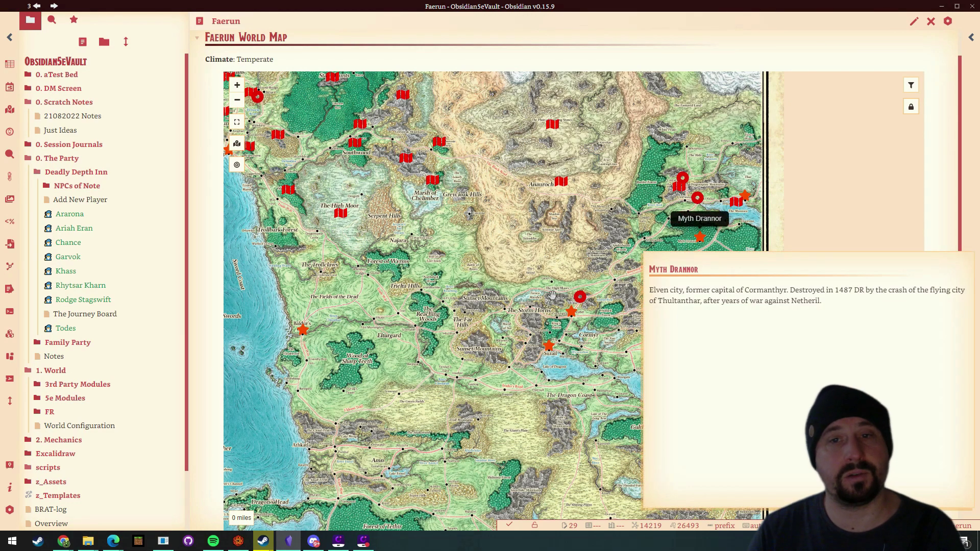
mouse_move(563, 184)
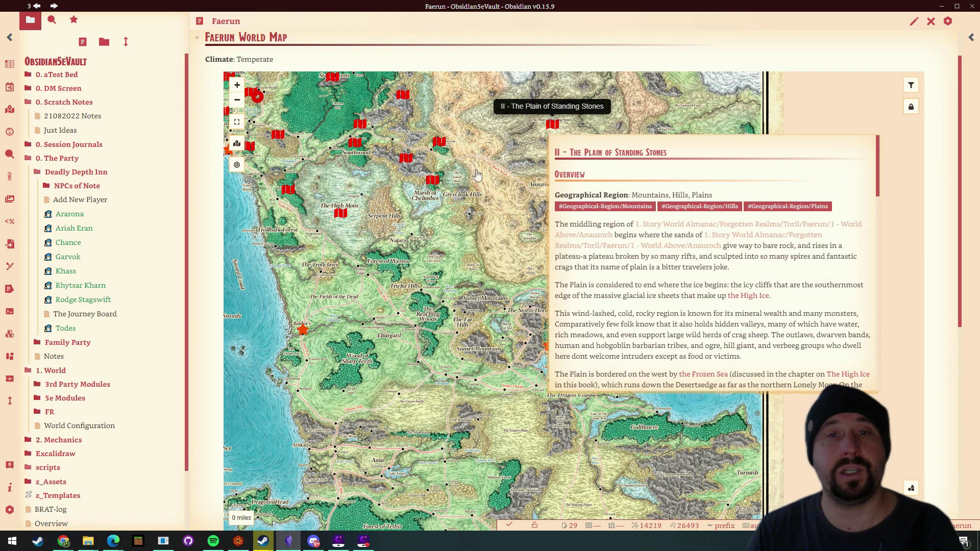
mouse_move(308, 329)
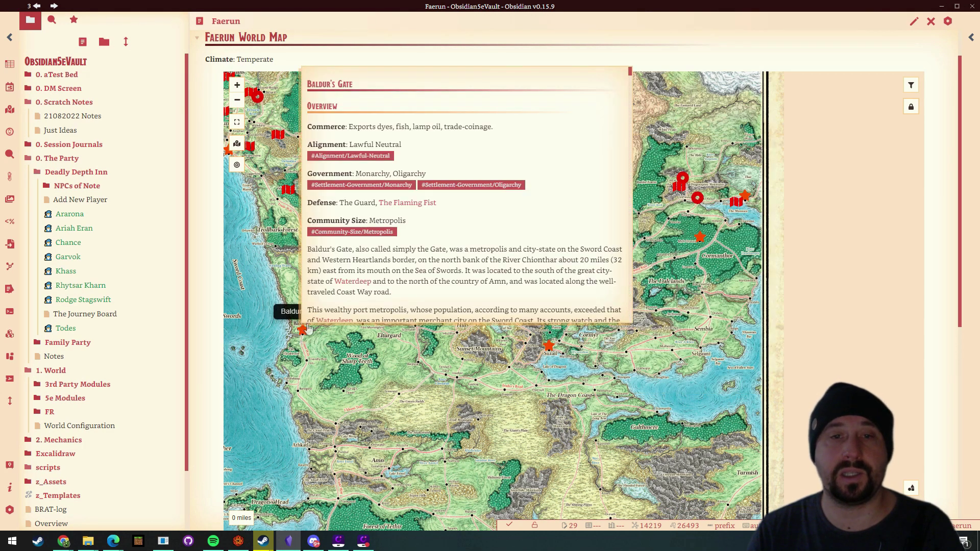
left_click(237, 85)
left_click(237, 85)
left_click(237, 85)
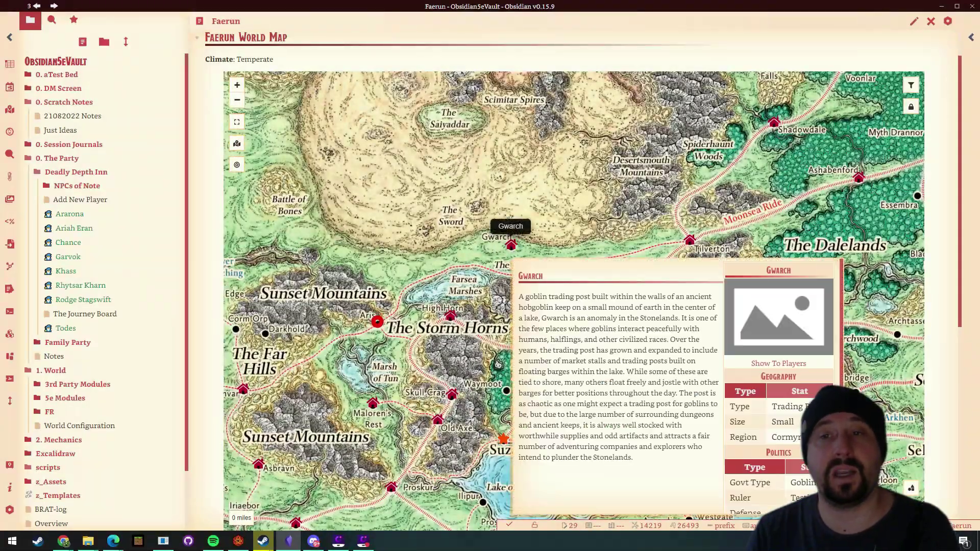
Step: Examine the Faerun map westward from Gwarch past The High Moor to the markers around Waterdeep and the Sword Mountains
left_click_drag(418, 216, 760, 255)
scroll(760, 255, "down", 7)
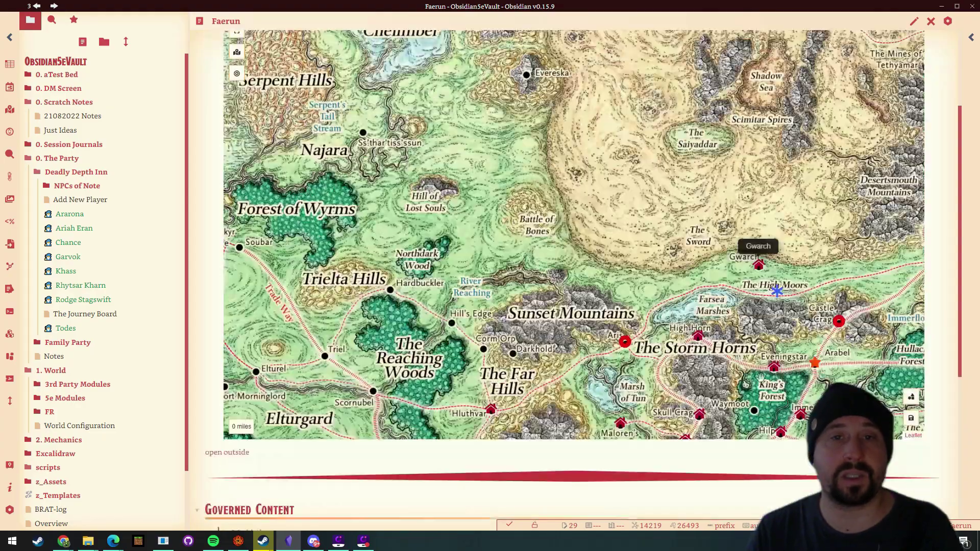
scroll(660, 374, "up", 7)
scroll(693, 425, "up", 1)
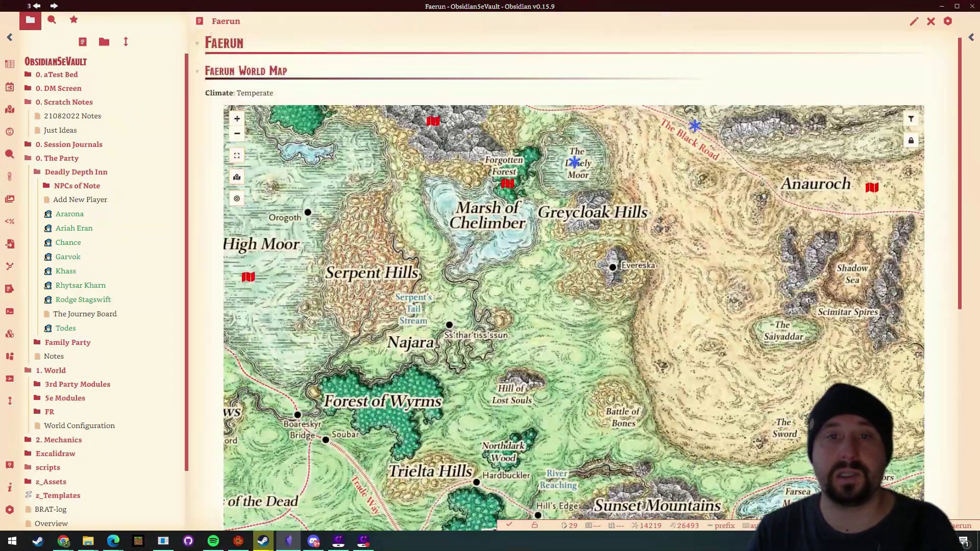
left_click_drag(408, 301, 717, 417)
scroll(717, 418, "down", 8)
scroll(544, 365, "up", 6)
scroll(598, 397, "up", 1)
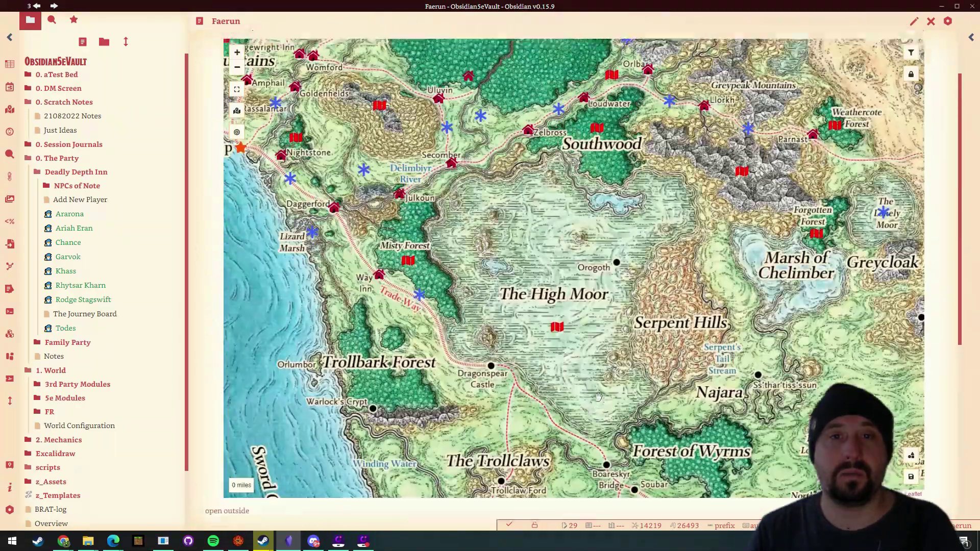
left_click_drag(437, 226, 590, 311)
scroll(590, 311, "down", 7)
scroll(608, 217, "up", 8)
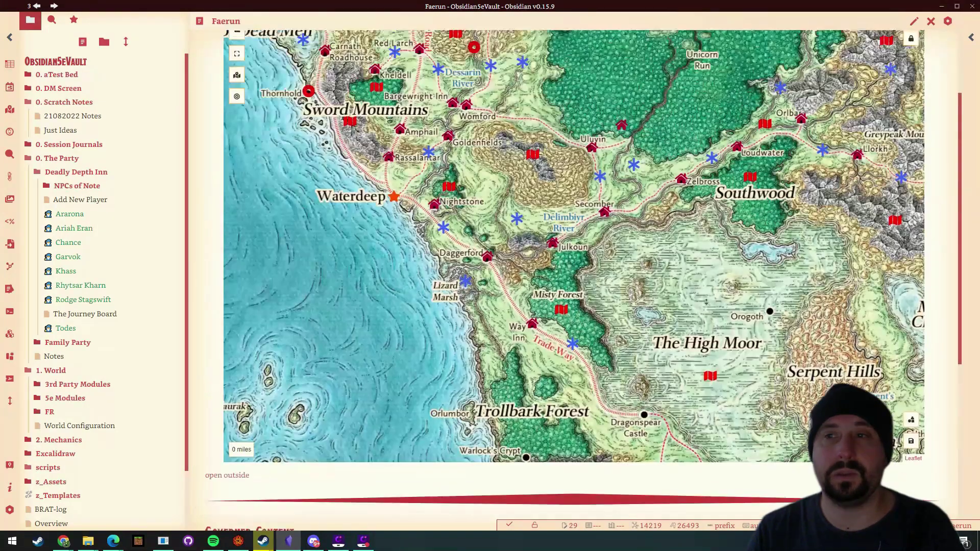
scroll(608, 217, "down", 2)
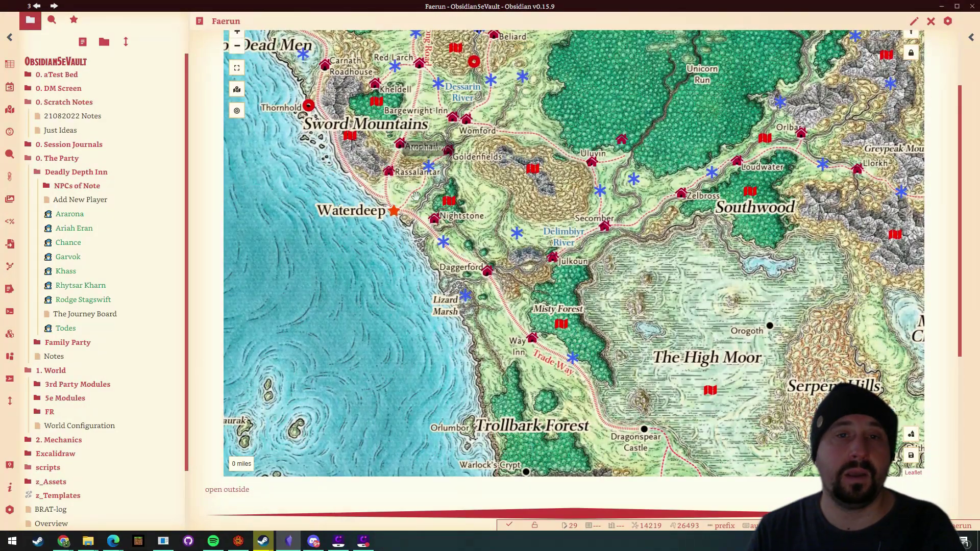
Step: Compare the markers around Waterdeep on the Faerun map at closer and wider zoom levels
mouse_move(387, 173)
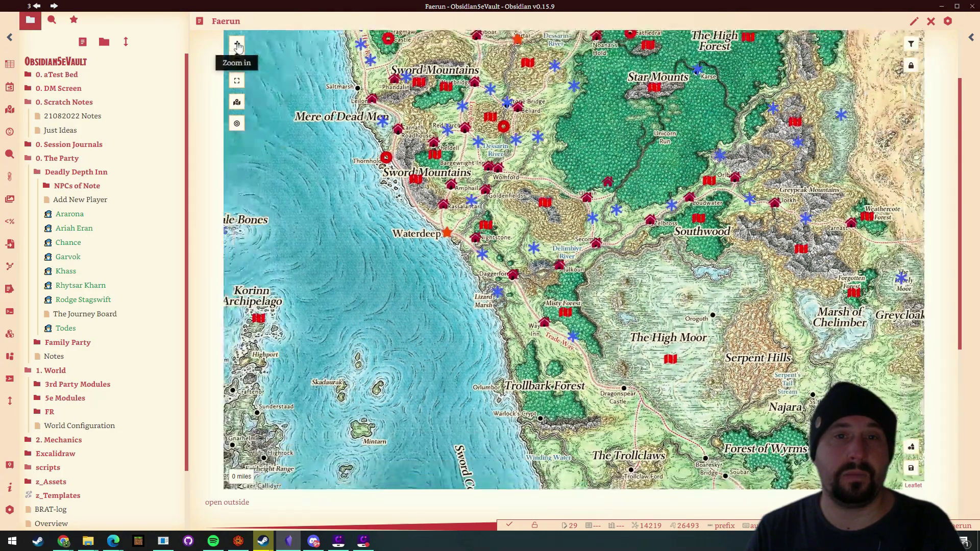
left_click(238, 45)
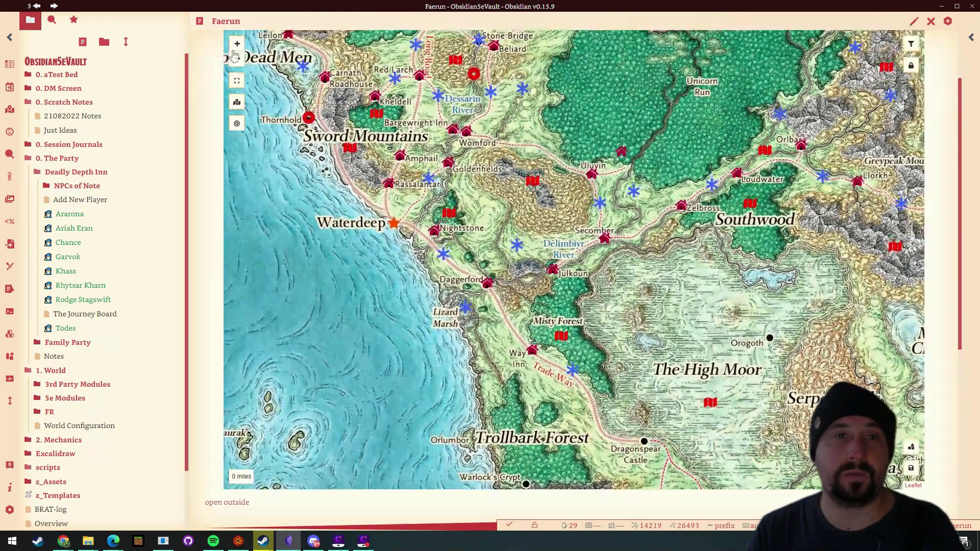
left_click(237, 58)
left_click(236, 58)
left_click(237, 58)
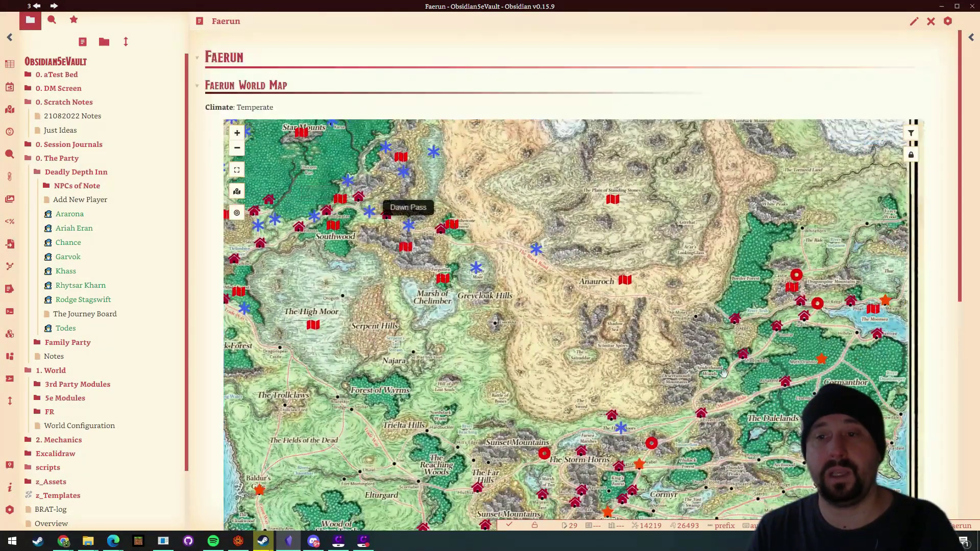
Step: Examine the Faerun map markers around Cormyr and the Dalelands and across Elturgard to Baldur's Gate
left_click_drag(723, 372, 671, 269)
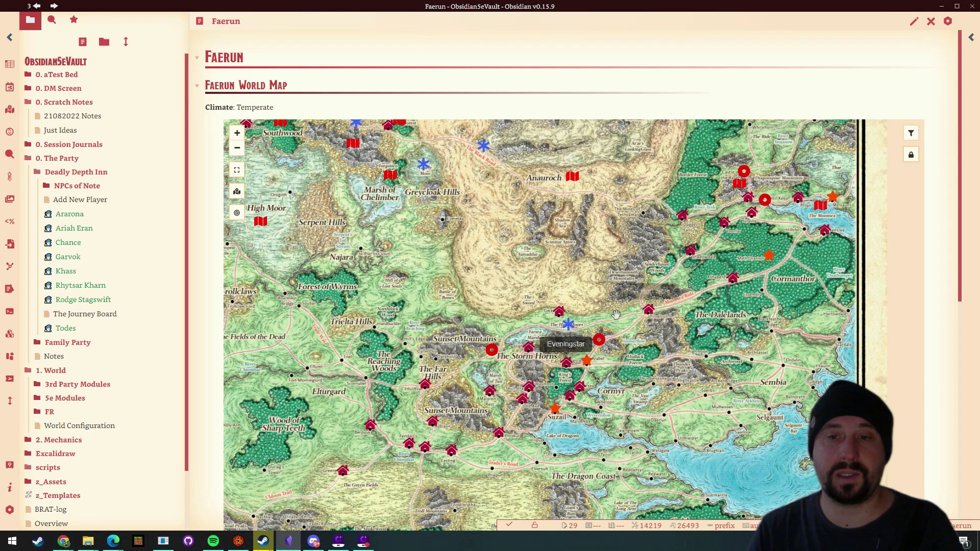
mouse_move(690, 254)
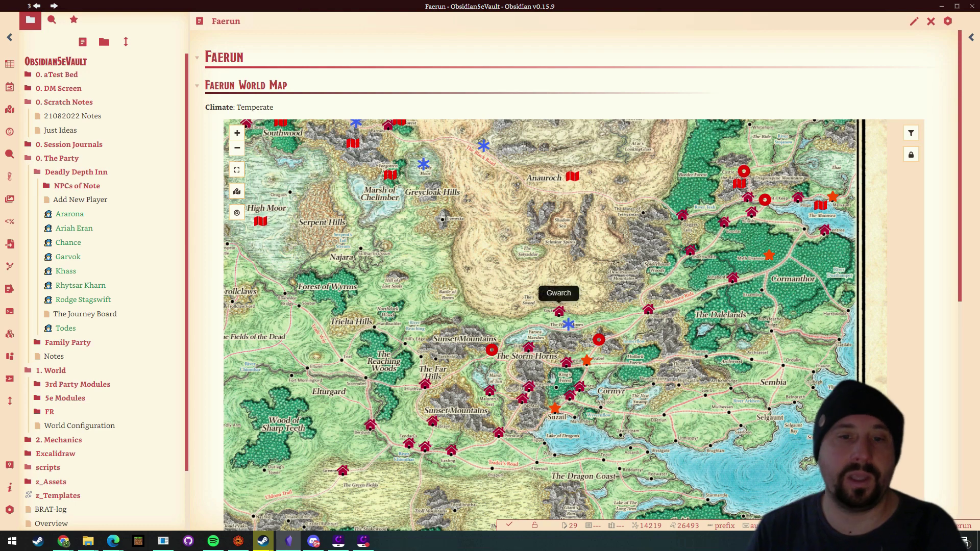
left_click_drag(352, 365, 596, 281)
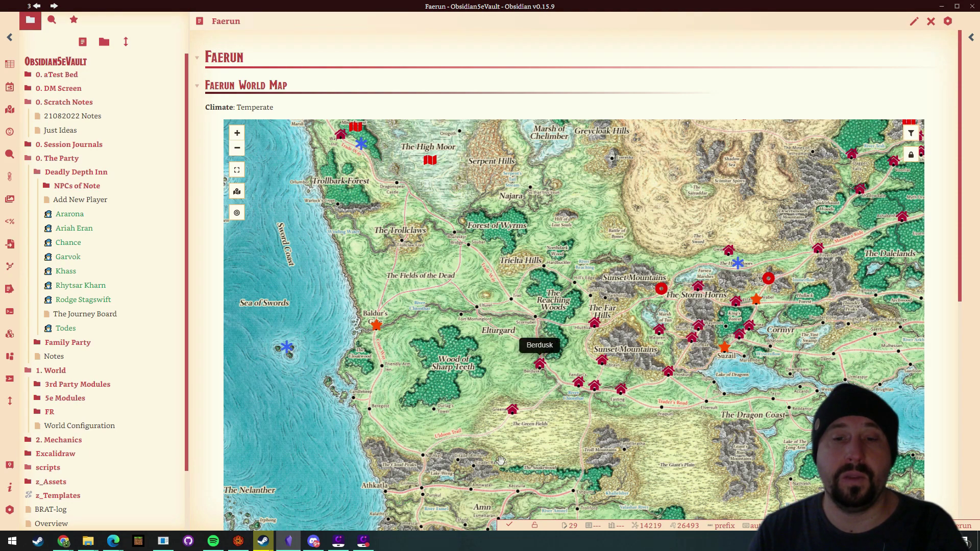
left_click_drag(542, 355, 485, 409)
scroll(484, 409, "down", 2)
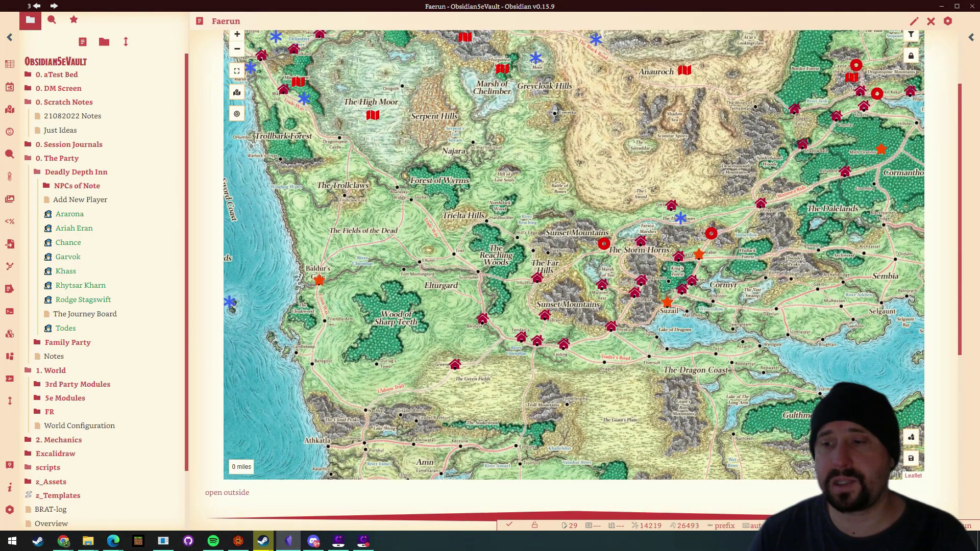
Step: Switch to the DM Screen workspace and from there to the Journey Board workspace
left_click(959, 526)
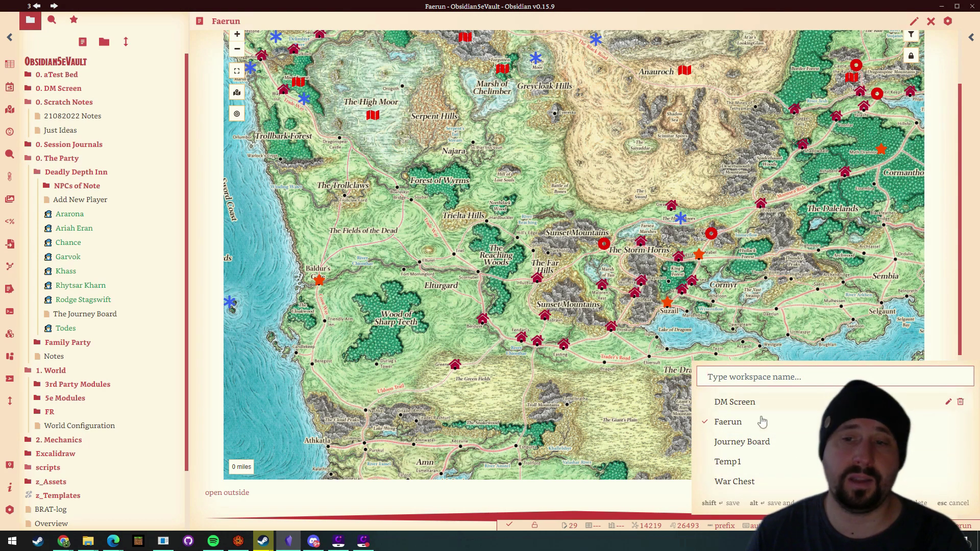
left_click(739, 405)
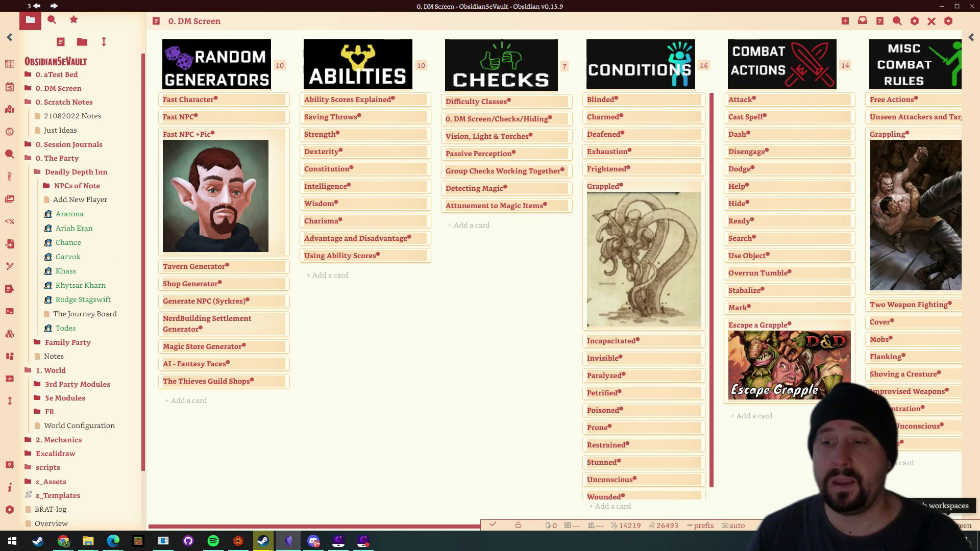
left_click(959, 525)
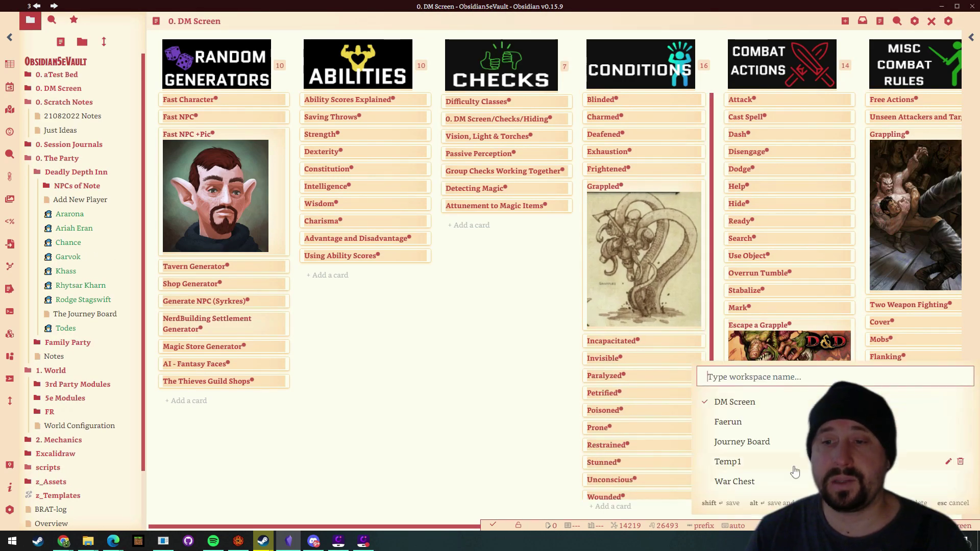
left_click(739, 443)
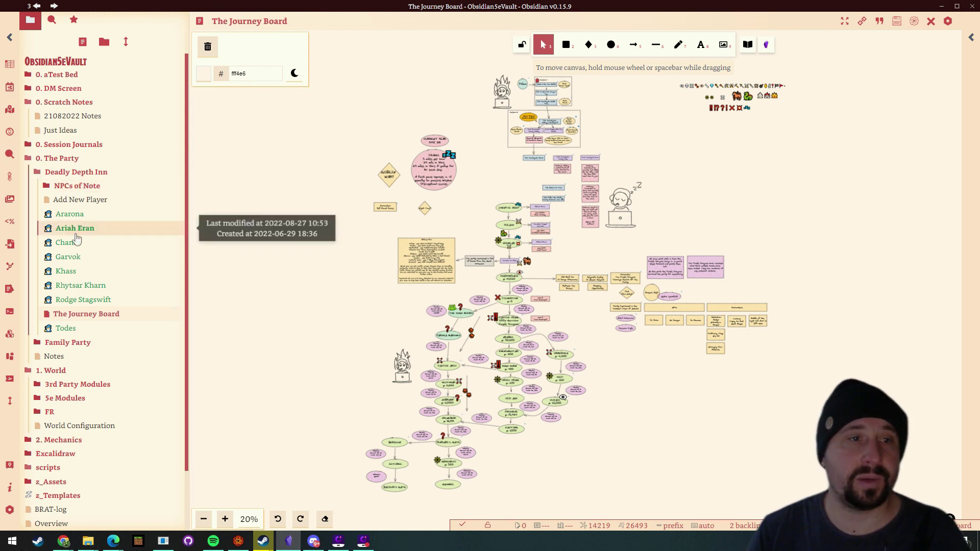
Step: Open the Just Ideas note beside The Journey Board, detach it into its own window and close that window
left_click(60, 131, "ctrl")
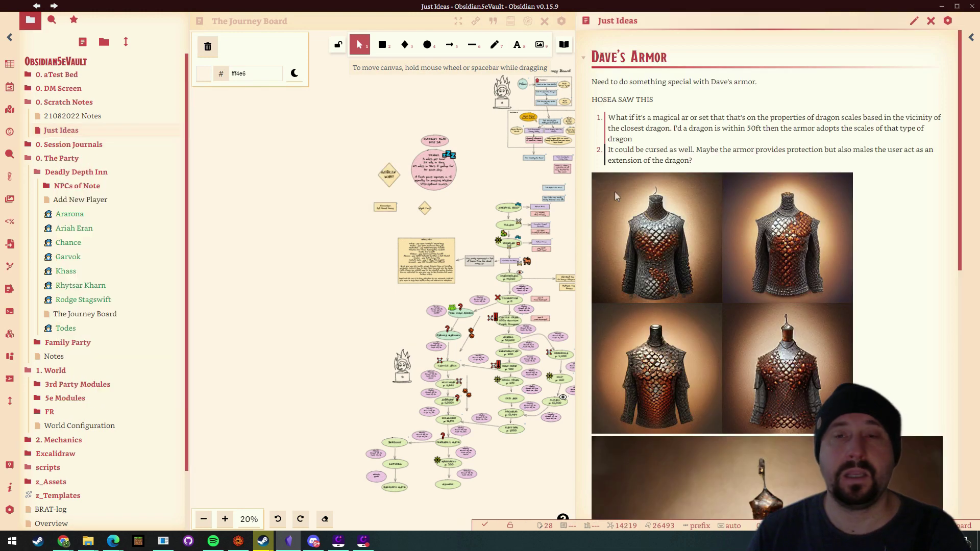
left_click_drag(569, 24, 968, 313)
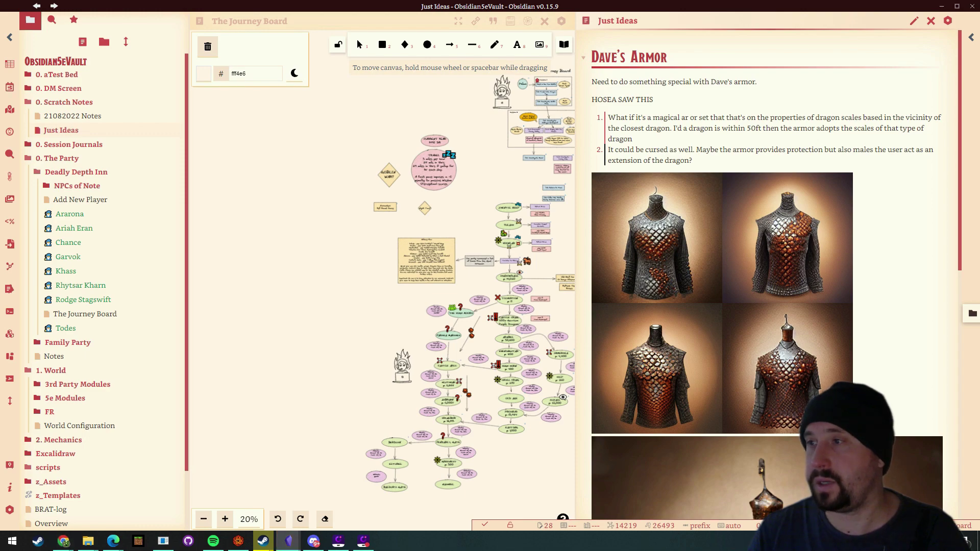
left_click_drag(968, 313, 970, 313)
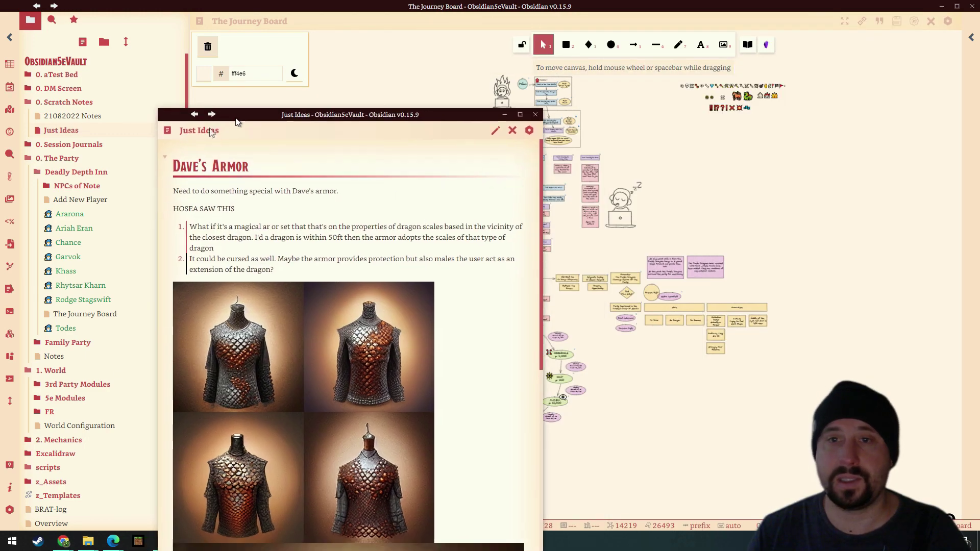
left_click_drag(232, 109, 265, 109)
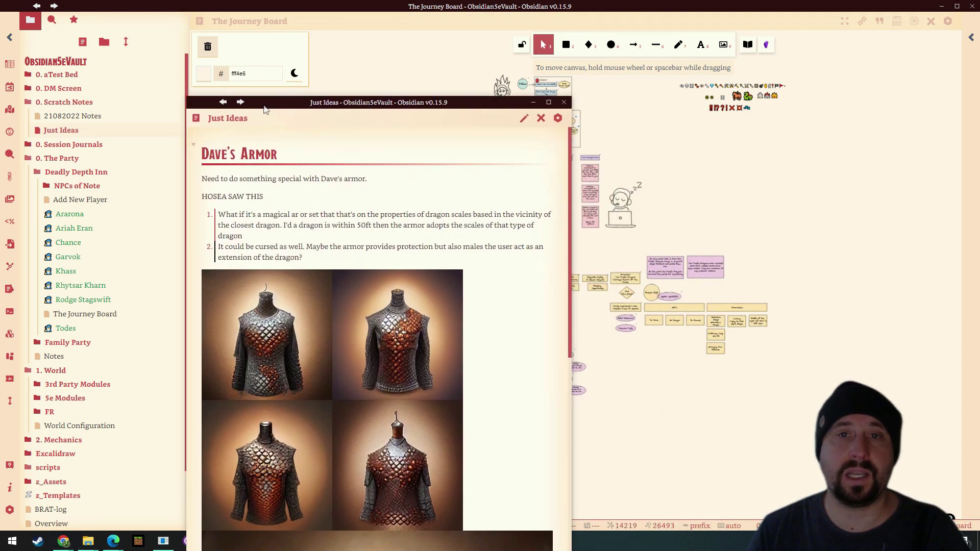
left_click(563, 102)
Step: Switch to the DM Screen workspace and open the starred Cult of the Dragon Ranks drawing in a split pane beside it
left_click(962, 526)
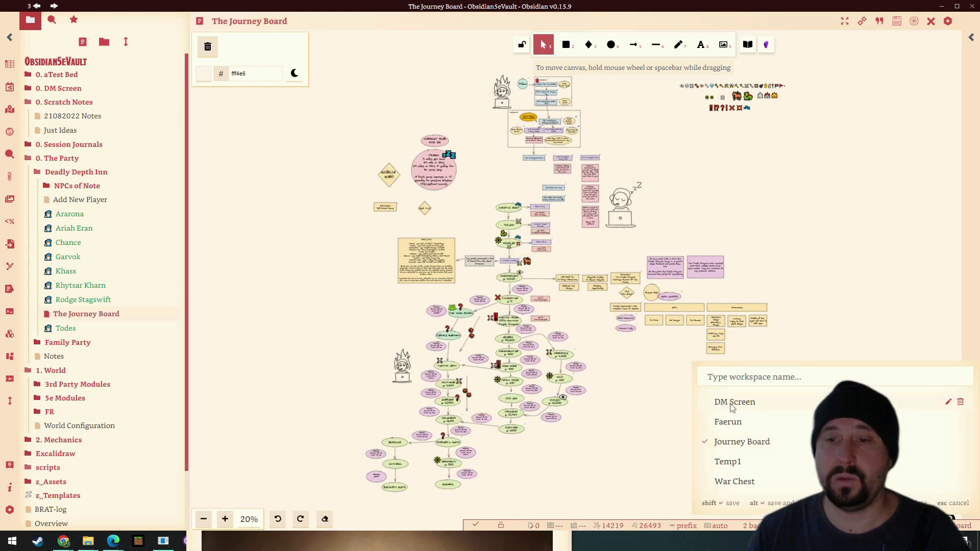
left_click(735, 402)
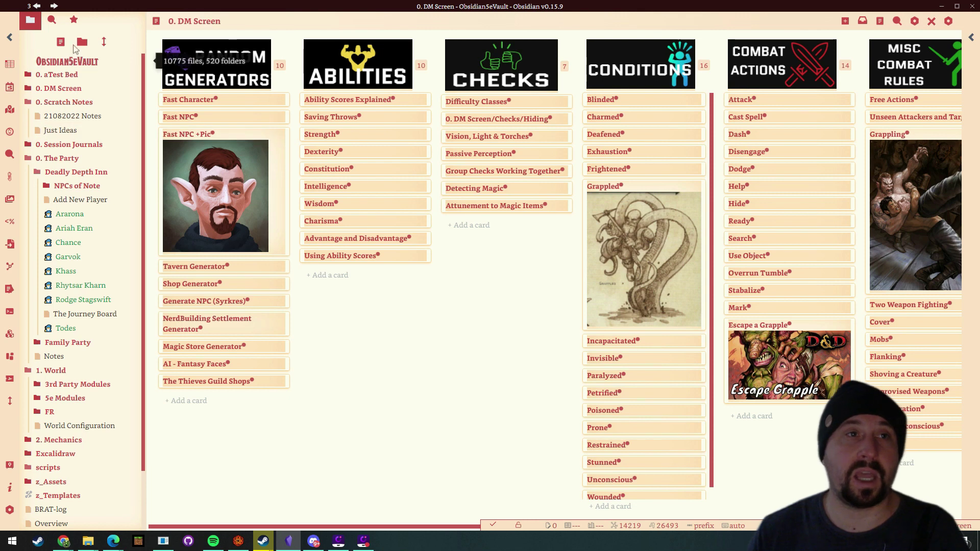
left_click(73, 19)
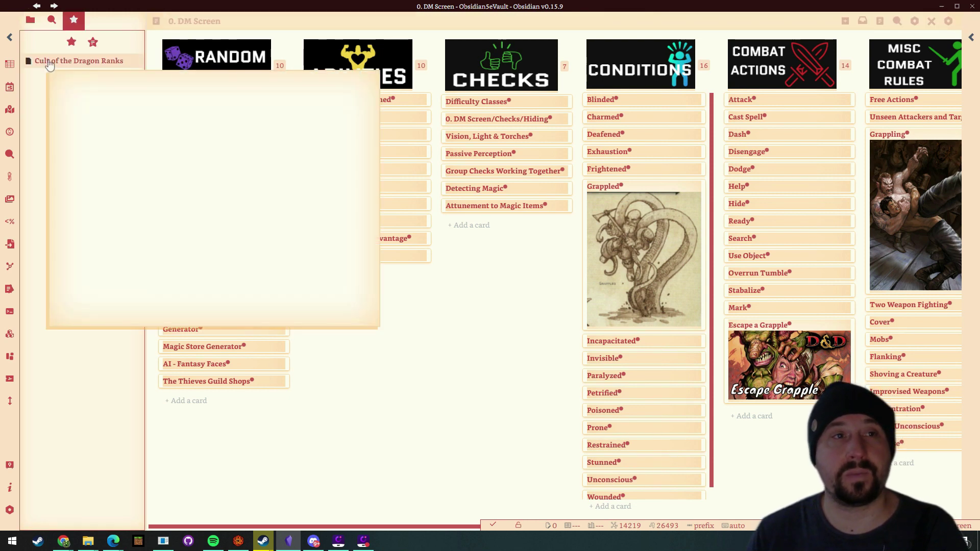
left_click(34, 60, "ctrl")
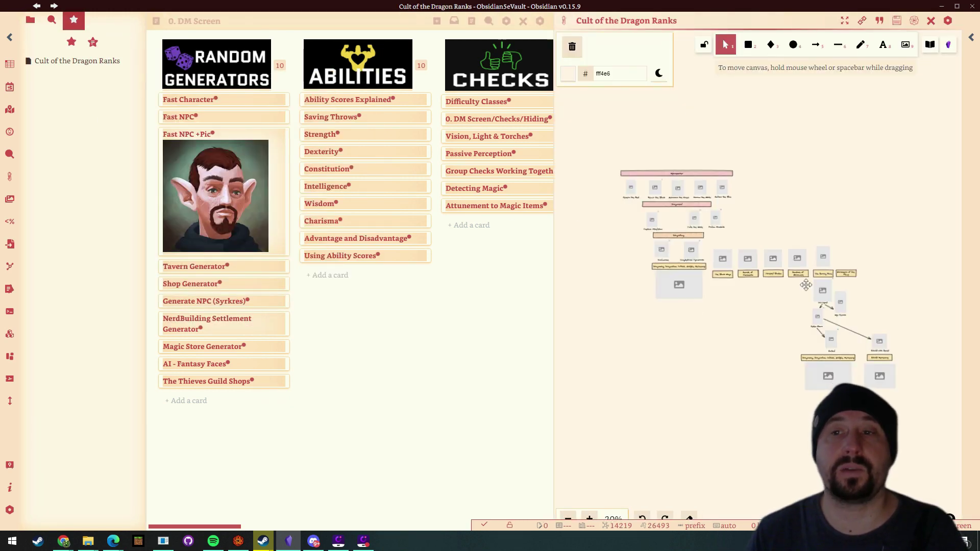
scroll(751, 324, "up", 2)
scroll(750, 331, "down", 2)
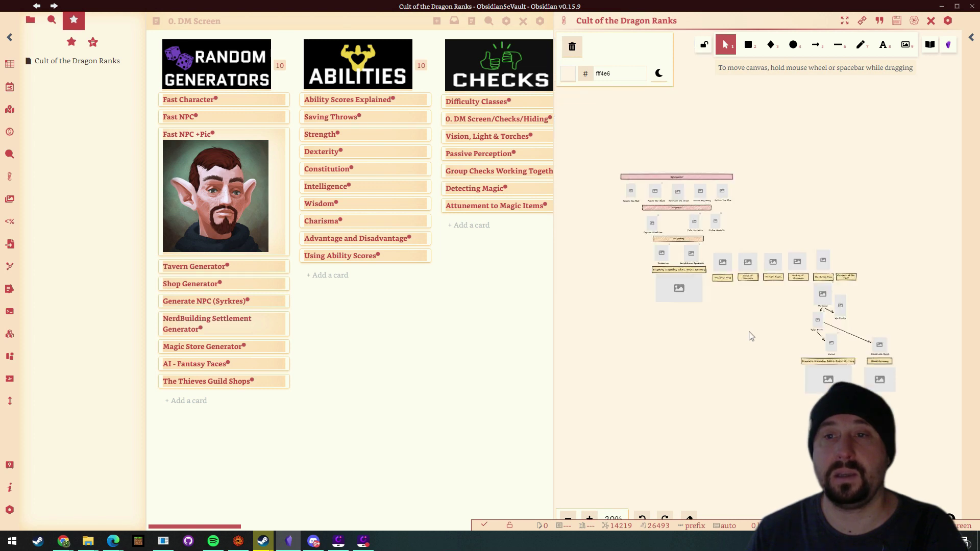
Step: Pin the DM Screen board so that its pane keeps showing it while the Cult of the Dragon Ranks drawing stays beside it
scroll(750, 337, "up", 1)
scroll(711, 376, "up", 1)
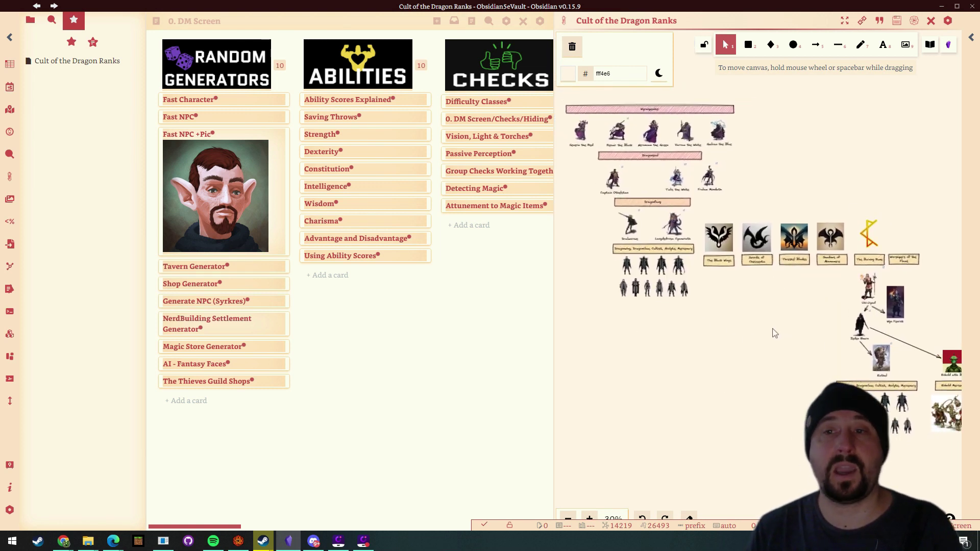
mouse_move(76, 60)
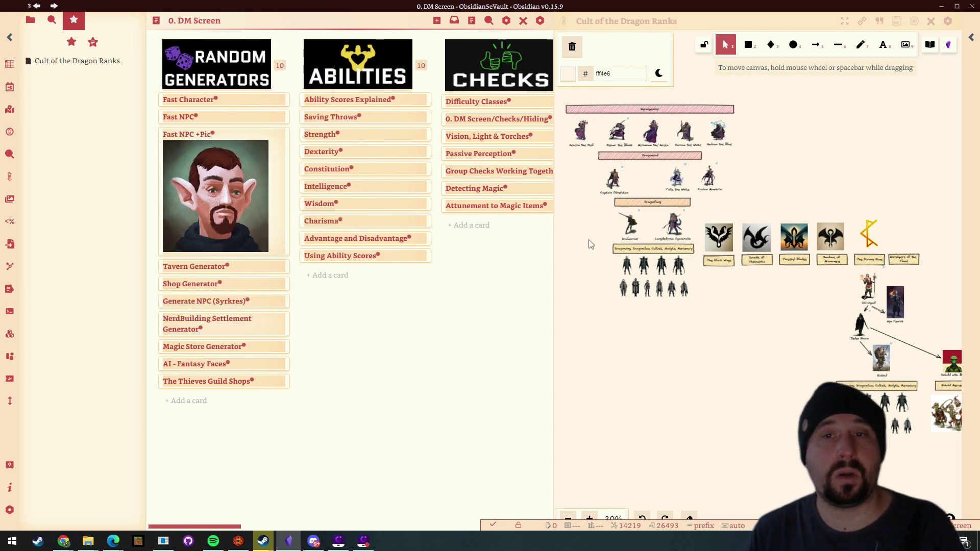
left_click(539, 20)
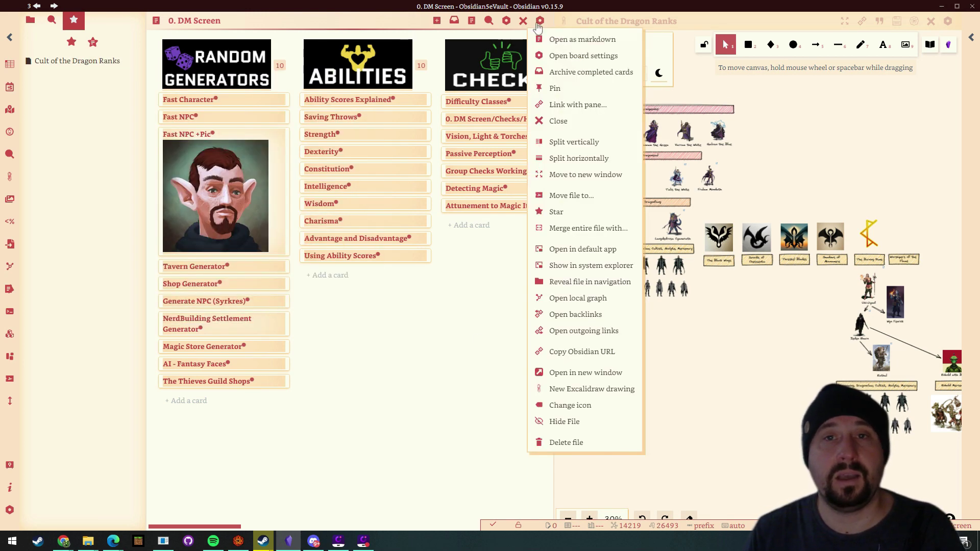
left_click(552, 88)
left_click(734, 418)
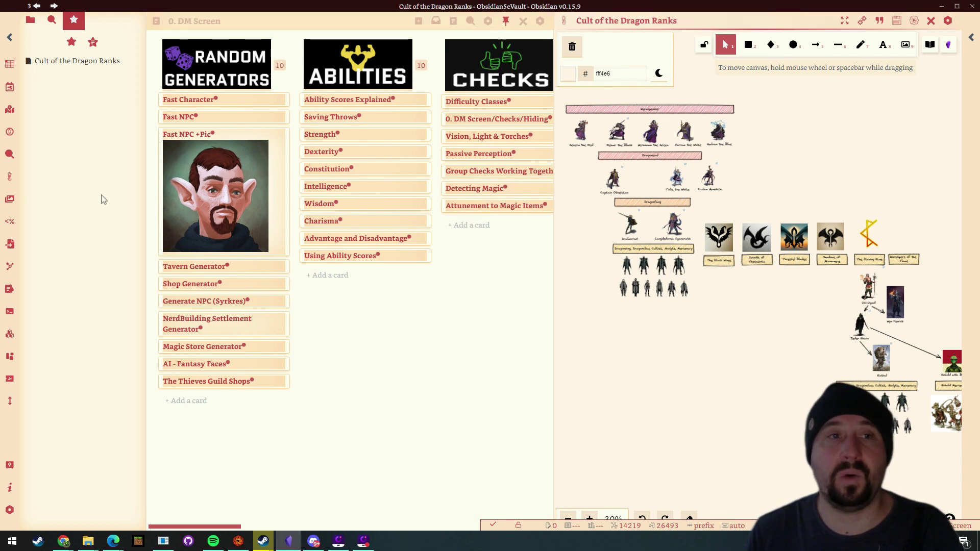
Step: Open the Khass and Chance character notes from the Deadly Depth Inn folder beside the pinned board, and unpin the DM Screen
left_click(30, 20)
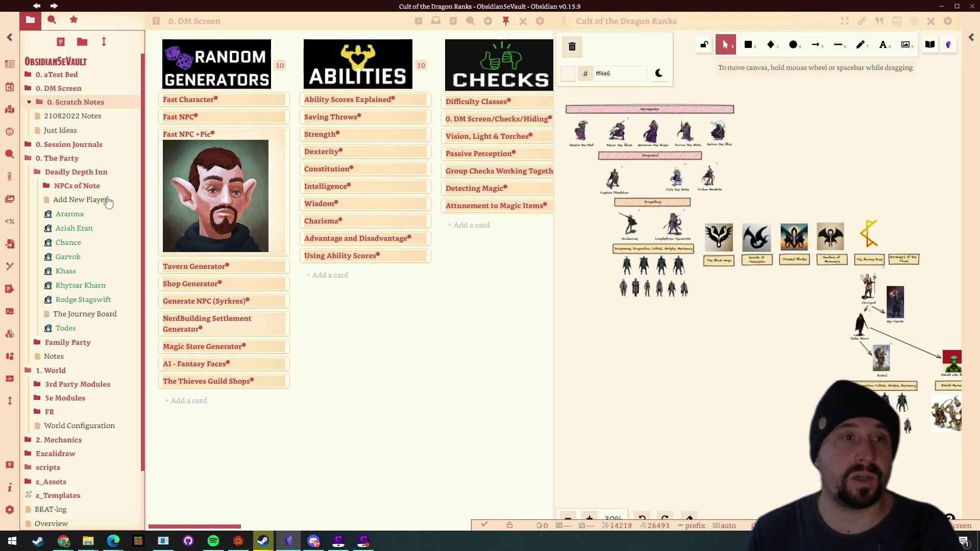
left_click(71, 244)
left_click(66, 271)
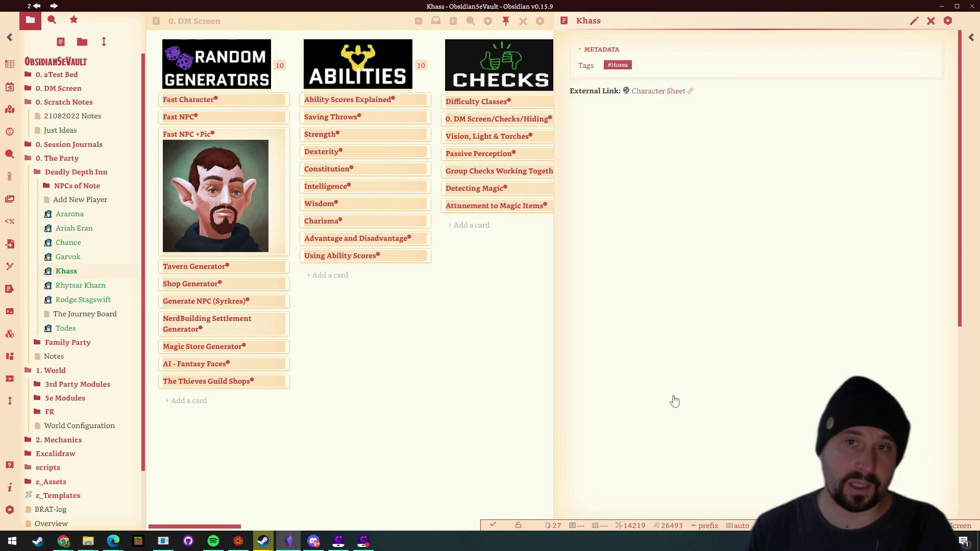
left_click(68, 243)
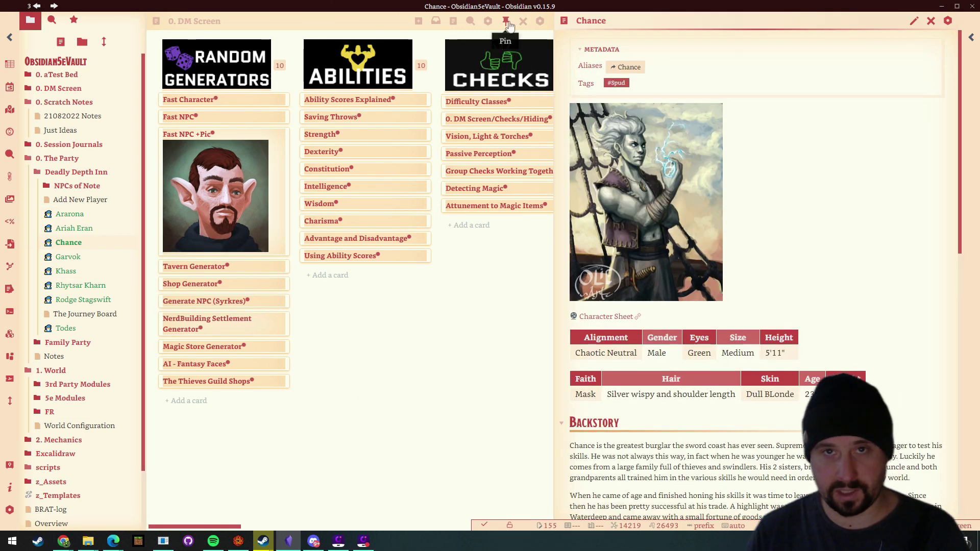
left_click(499, 74)
Step: Collapse the 0. The Party and 1. World folders, expand 2. Mechanics and collapse its Spells subfolder
scroll(81, 230, "down", 3)
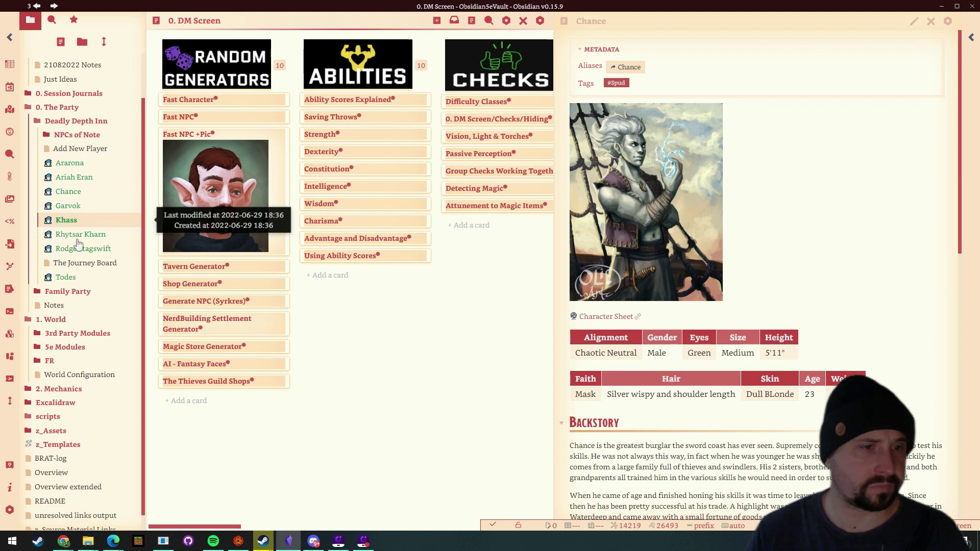
scroll(66, 286, "up", 3)
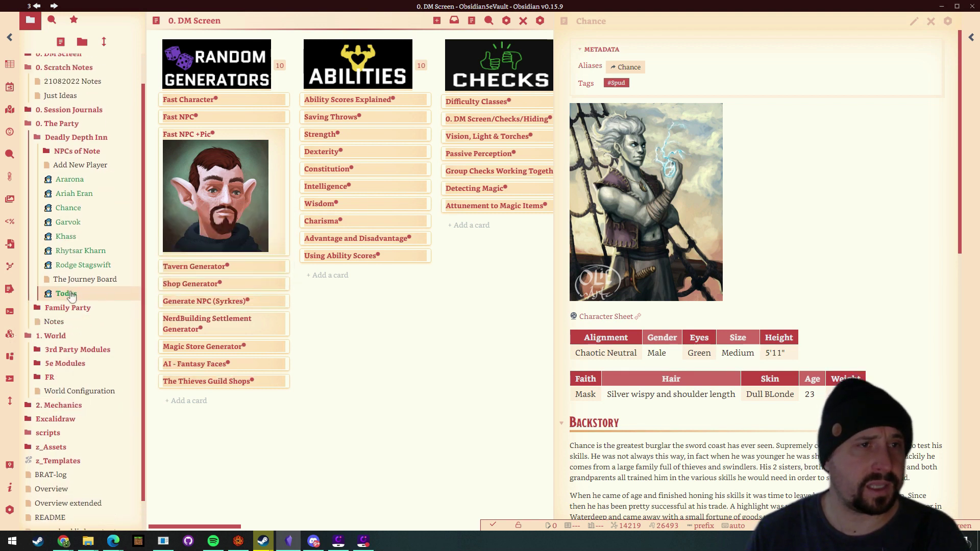
left_click(31, 161)
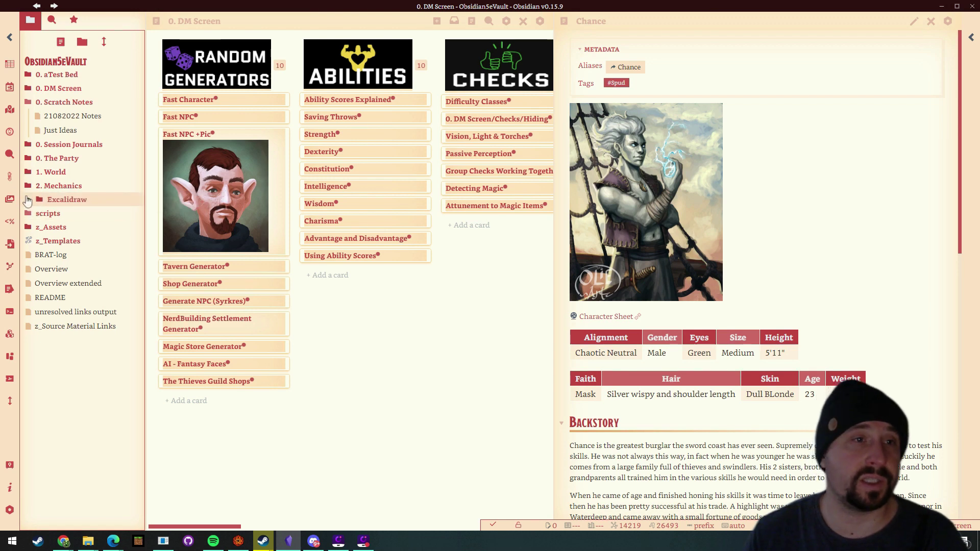
left_click(24, 188)
scroll(36, 255, "down", 2)
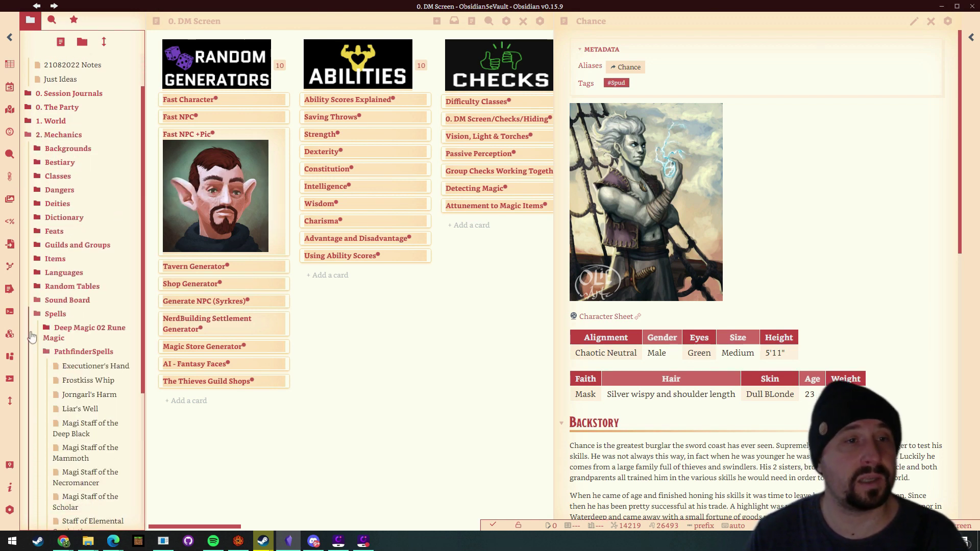
left_click(37, 315)
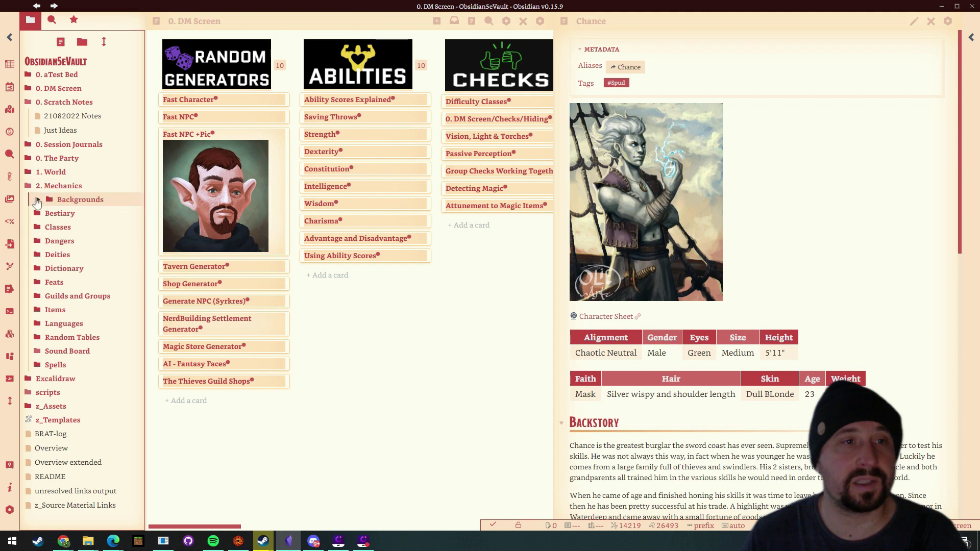
Step: Open the Baba Yaga's Horseman, Black Night note from the Bestiary's Tome of Beasts A-D folder and close the Chance pane
left_click(40, 214)
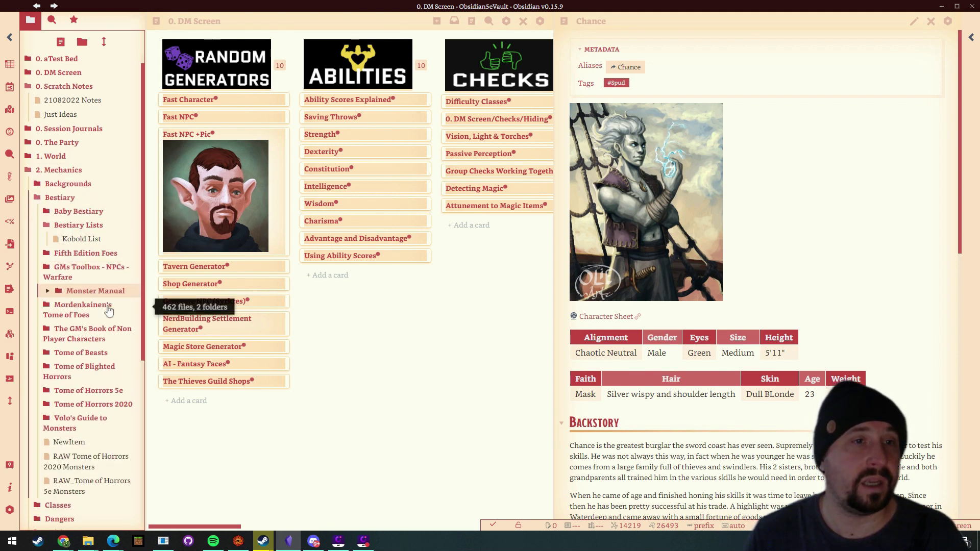
scroll(76, 357, "down", 3)
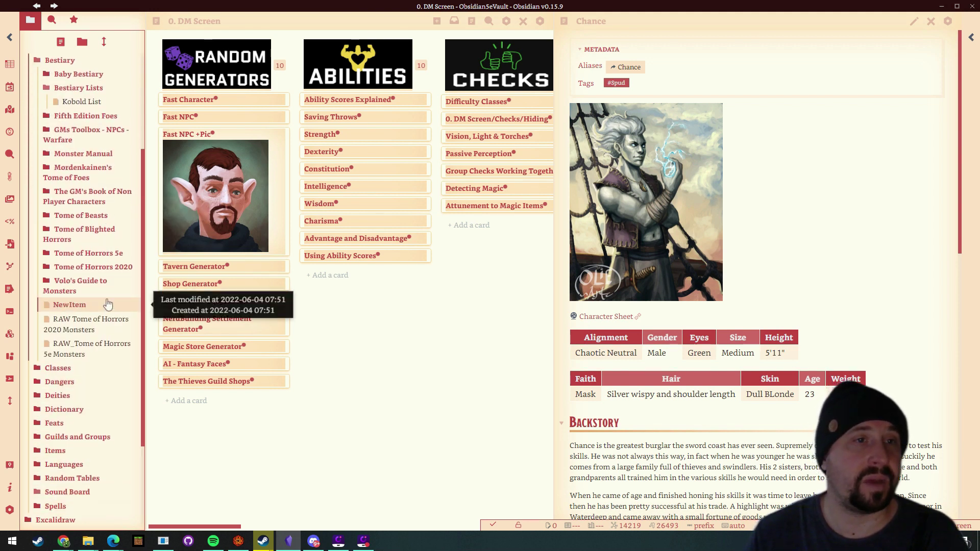
left_click(47, 216)
left_click(57, 232)
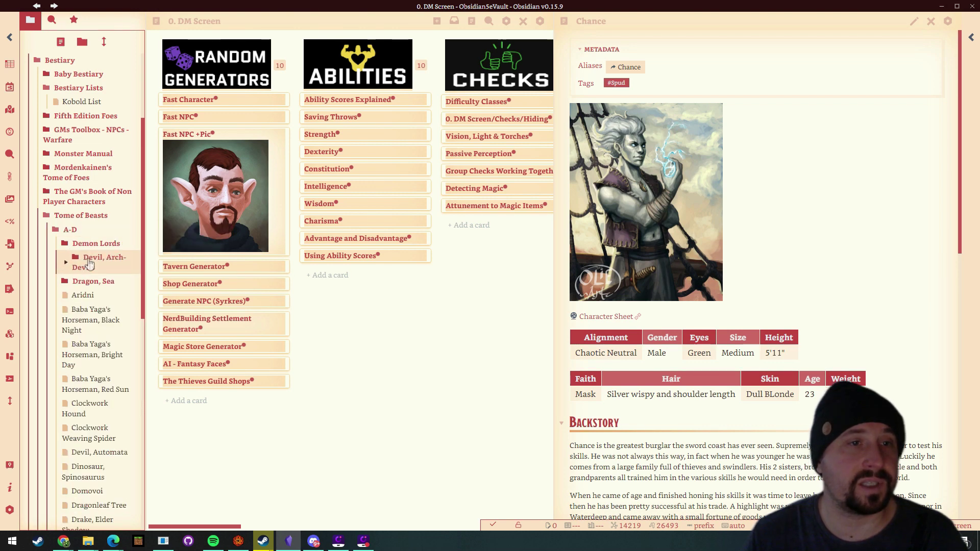
left_click(90, 315)
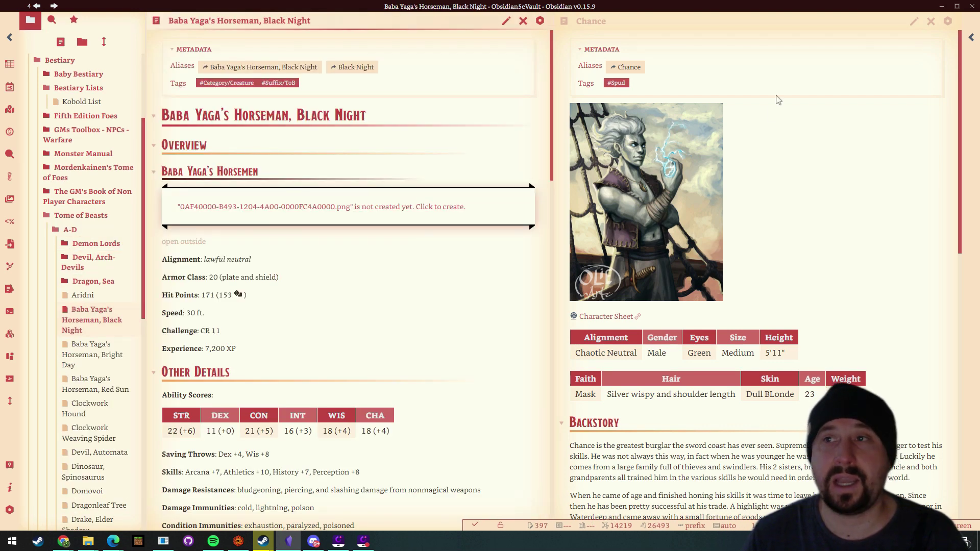
left_click(931, 21)
Step: Read through the Black Night stat block, from its overview and ability scores to its special traits and actions
scroll(357, 326, "down", 15)
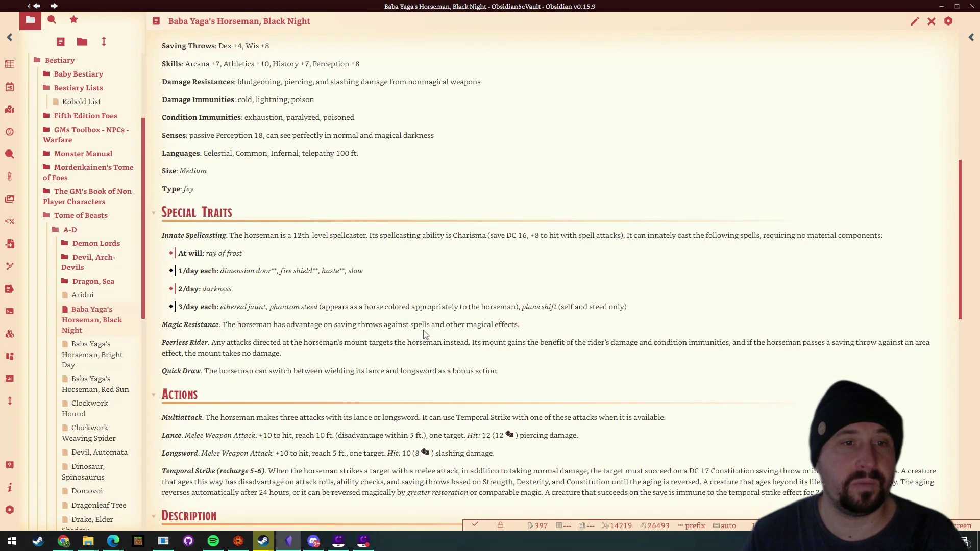
scroll(437, 336, "up", 15)
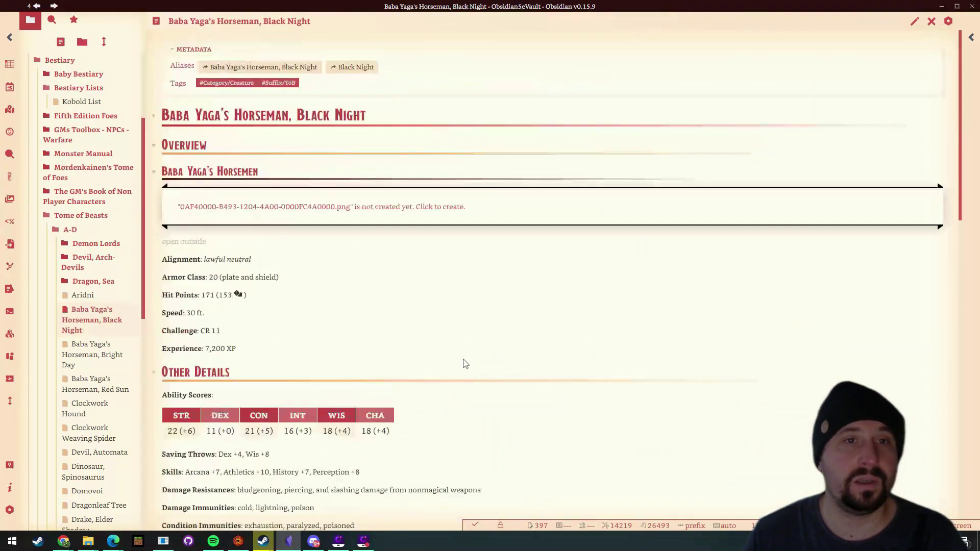
scroll(112, 319, "down", 5)
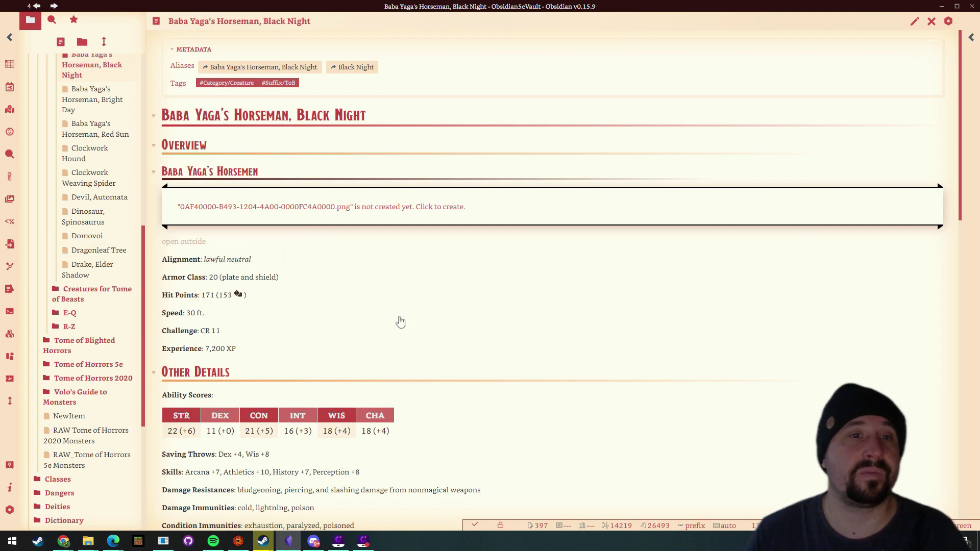
scroll(401, 322, "down", 1)
scroll(414, 301, "down", 5)
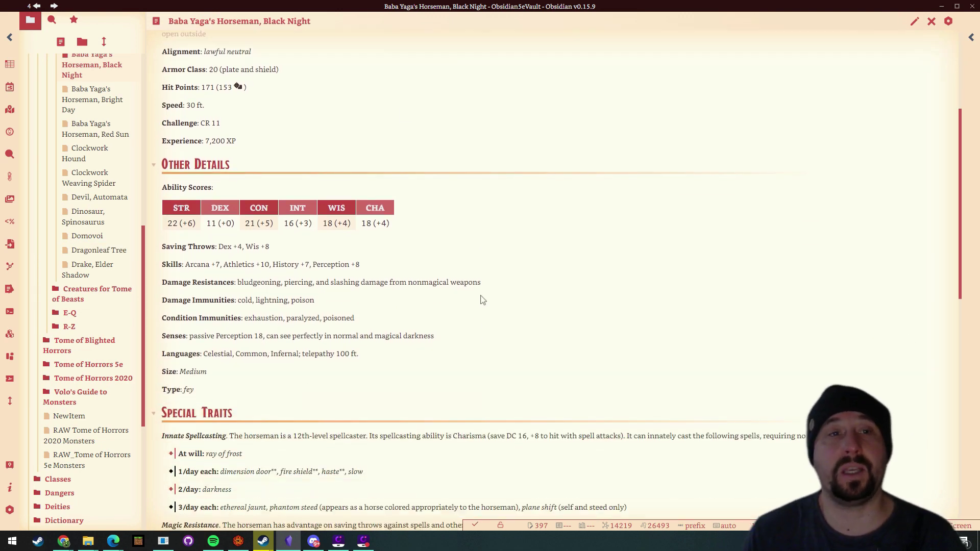
scroll(104, 275, "up", 6)
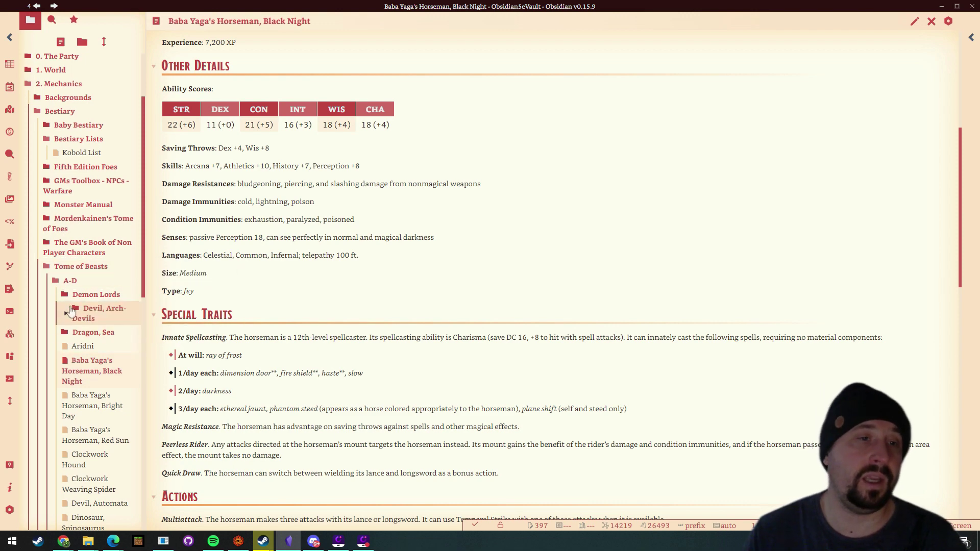
Step: Collapse the A-D and Tome of Beasts folders and open the Tome of Beasts folder note
left_click(56, 281)
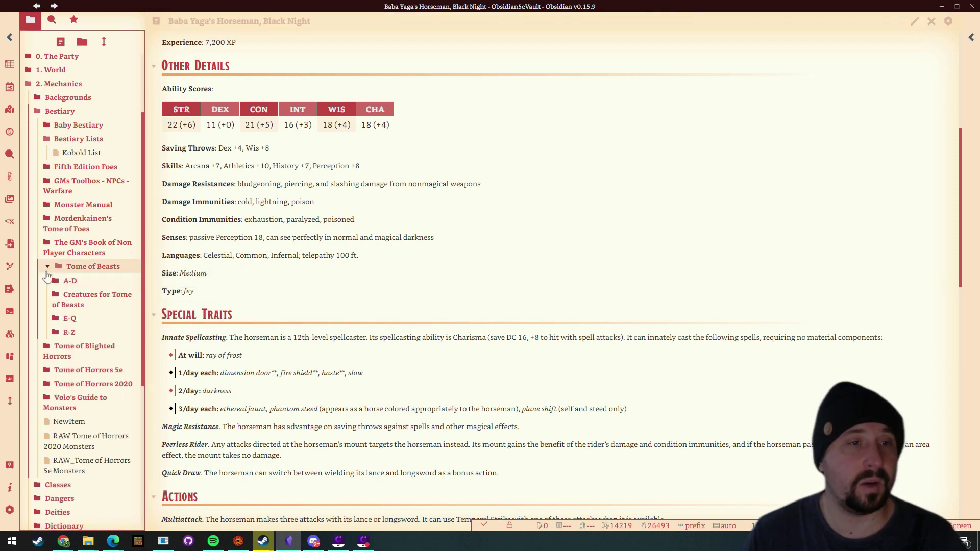
left_click(51, 267)
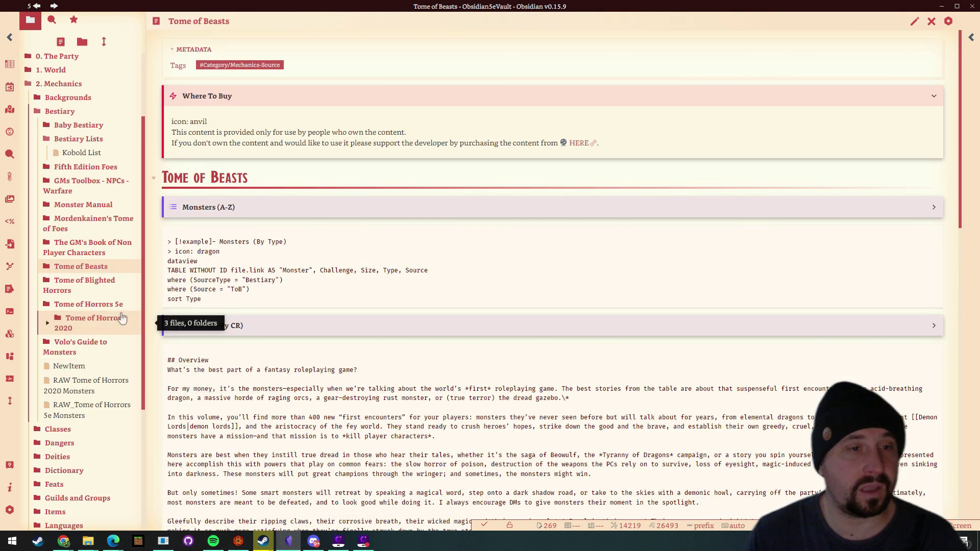
scroll(56, 307, "down", 2)
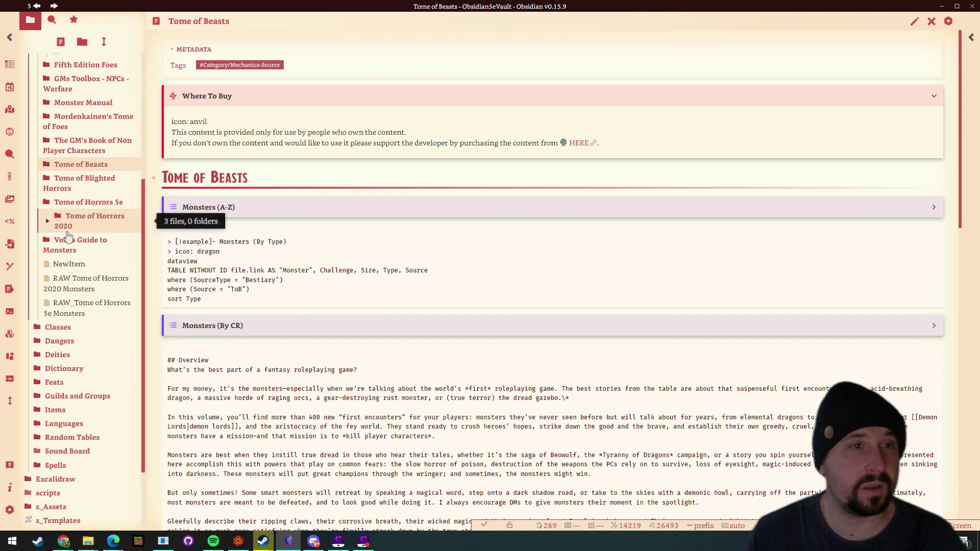
scroll(51, 224, "up", 2)
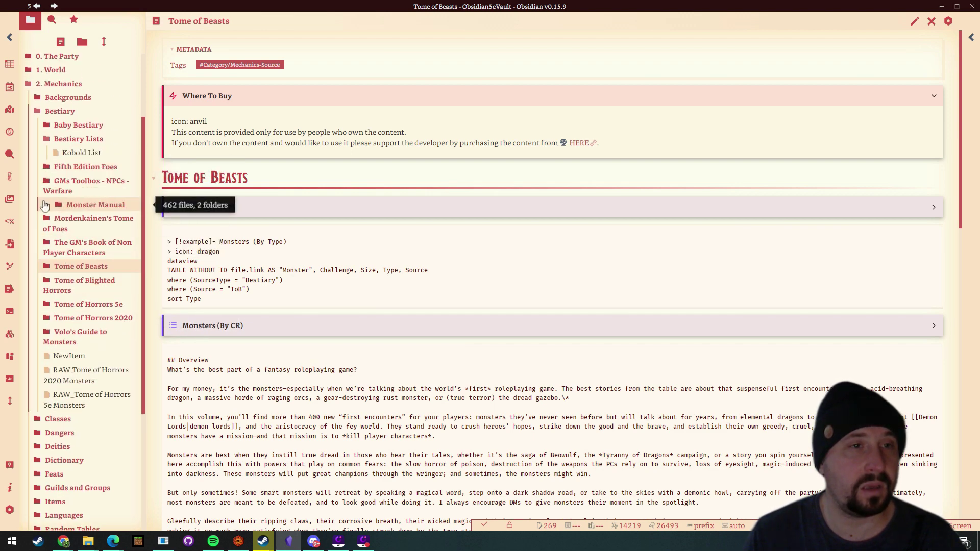
Step: Expand the Monster Manual folder with its Appendix B - Nonplayer Characters and open the Knight note
left_click(48, 205)
left_click(81, 255)
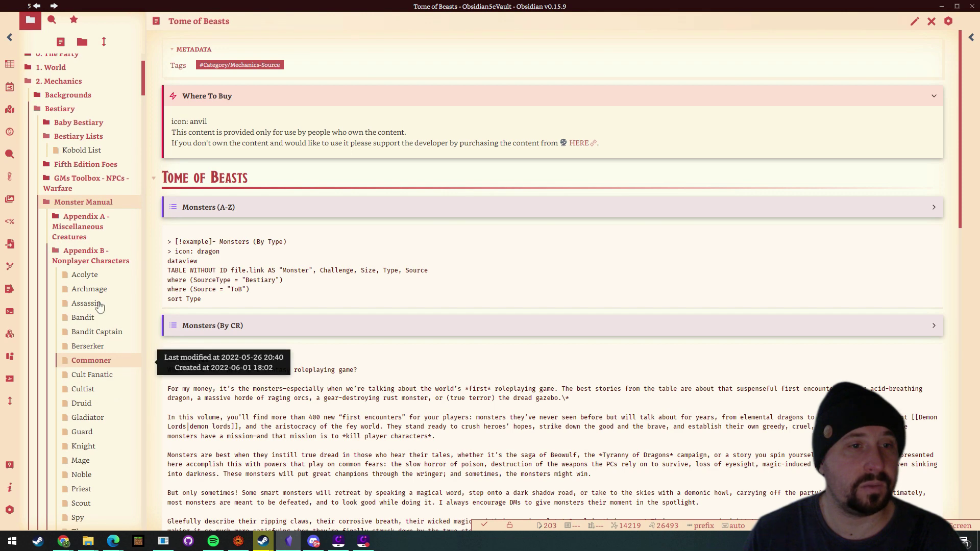
scroll(95, 283, "down", 6)
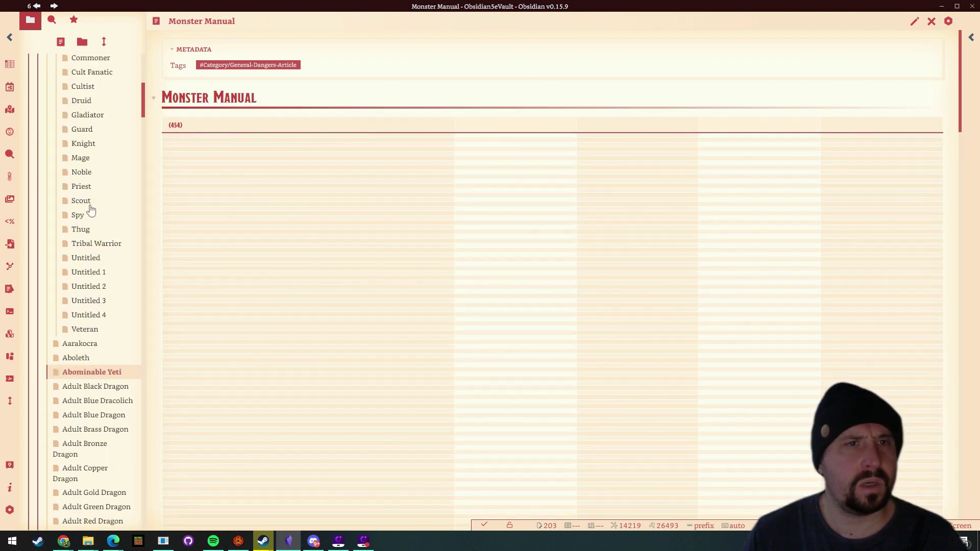
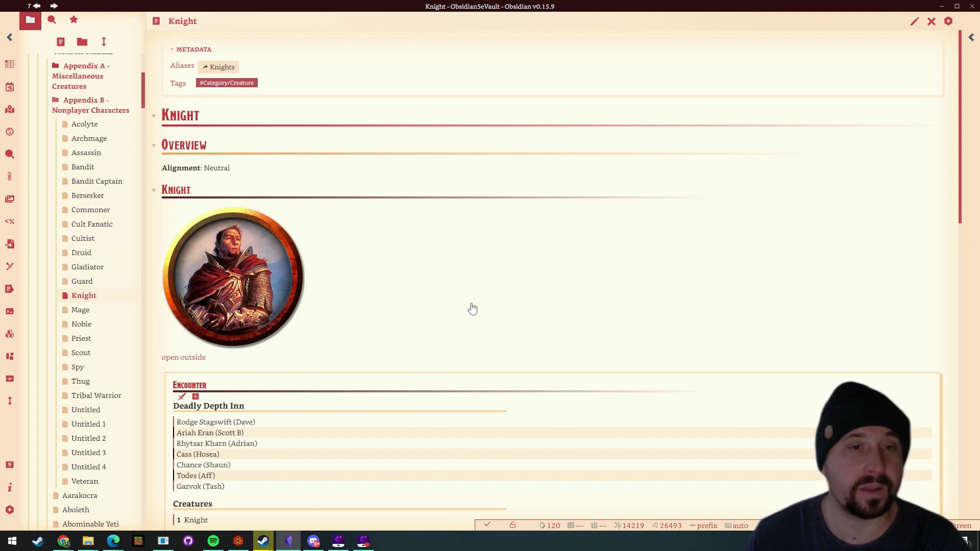
Step: Examine the Knight note, including its token image preview, the Deadly Depth Inn encounter block, stats, actions and description
scroll(106, 225, "up", 2)
scroll(538, 318, "down", 10)
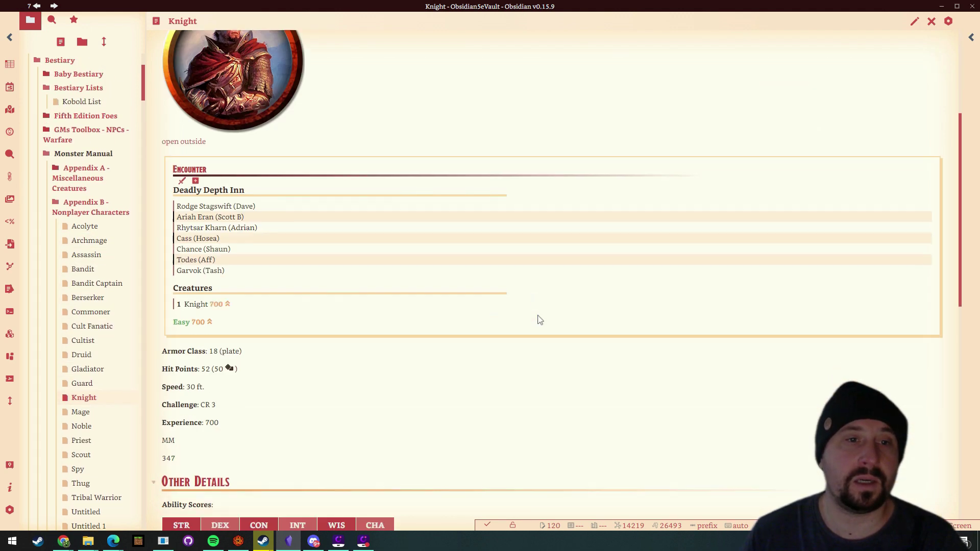
scroll(550, 276, "down", 2)
scroll(511, 273, "up", 6)
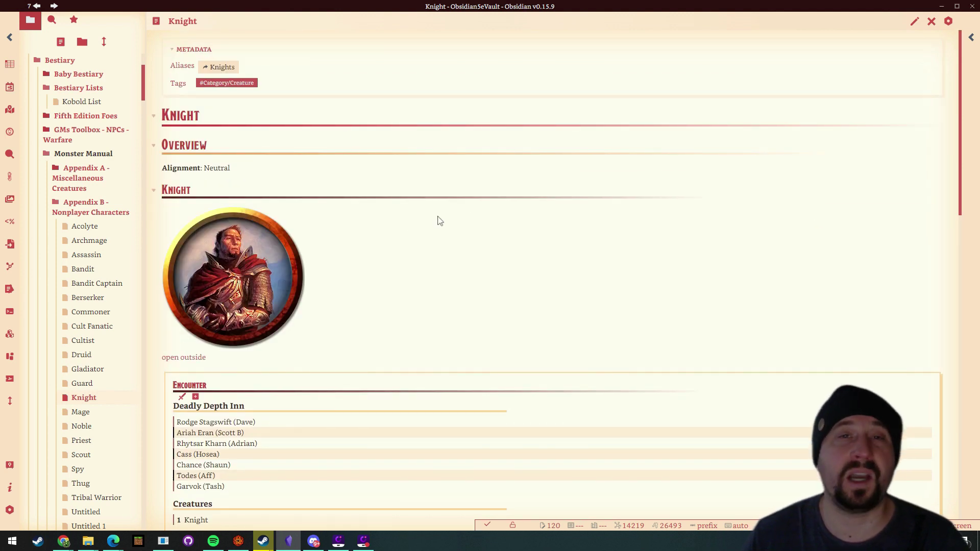
scroll(464, 249, "down", 2)
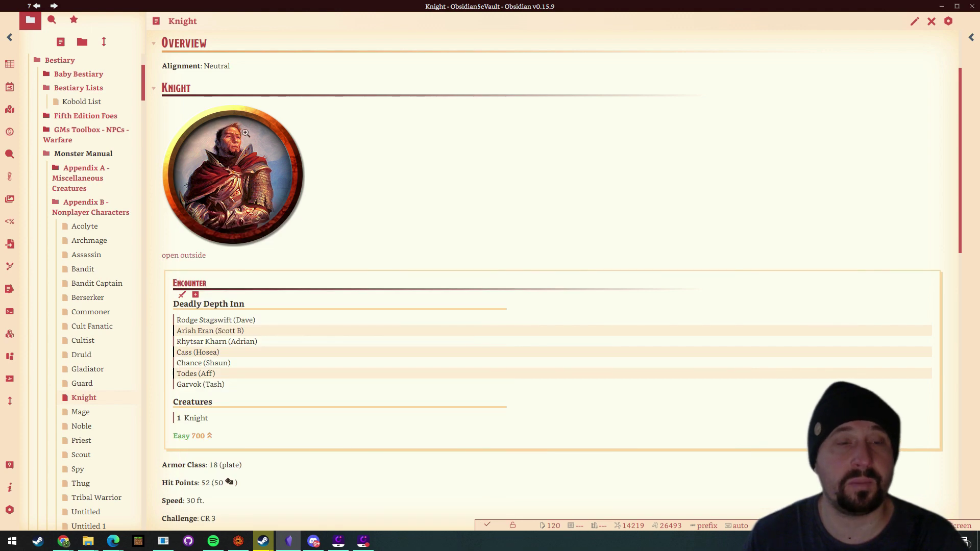
mouse_move(191, 257)
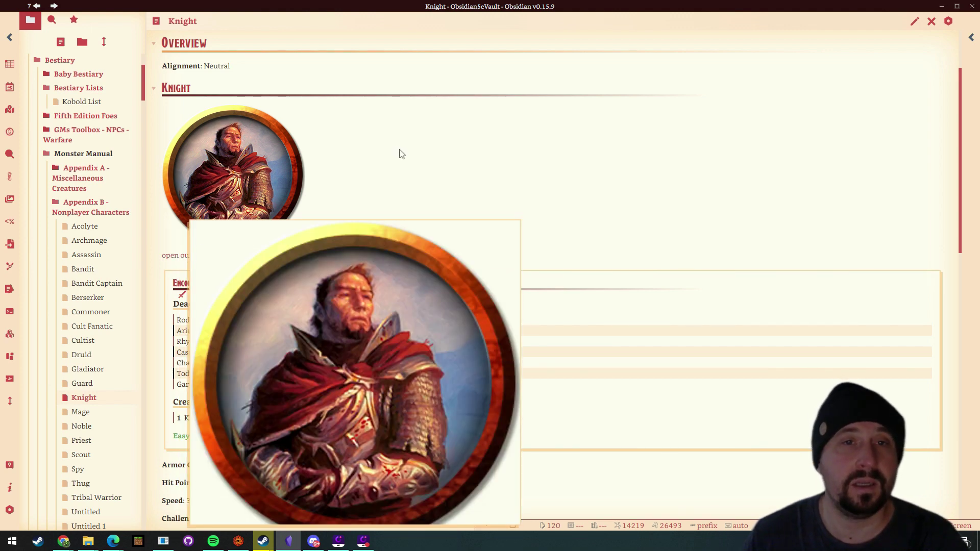
scroll(277, 124, "down", 5)
scroll(204, 154, "up", 2)
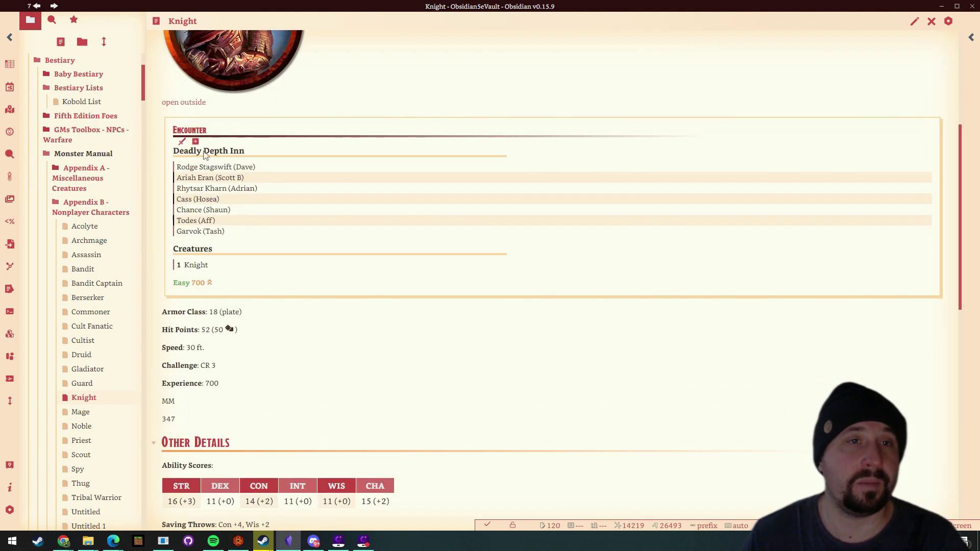
scroll(422, 247, "down", 10)
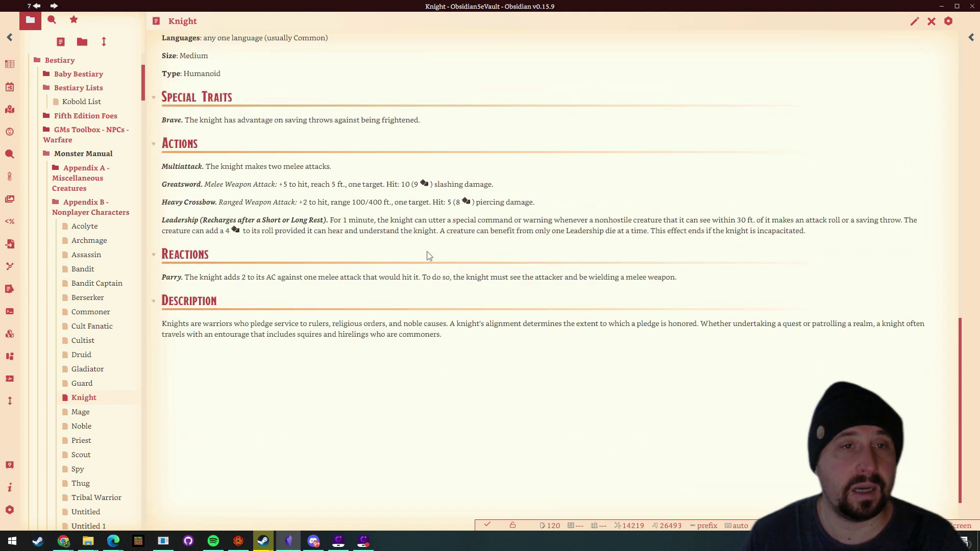
scroll(426, 256, "up", 12)
scroll(435, 289, "up", 3)
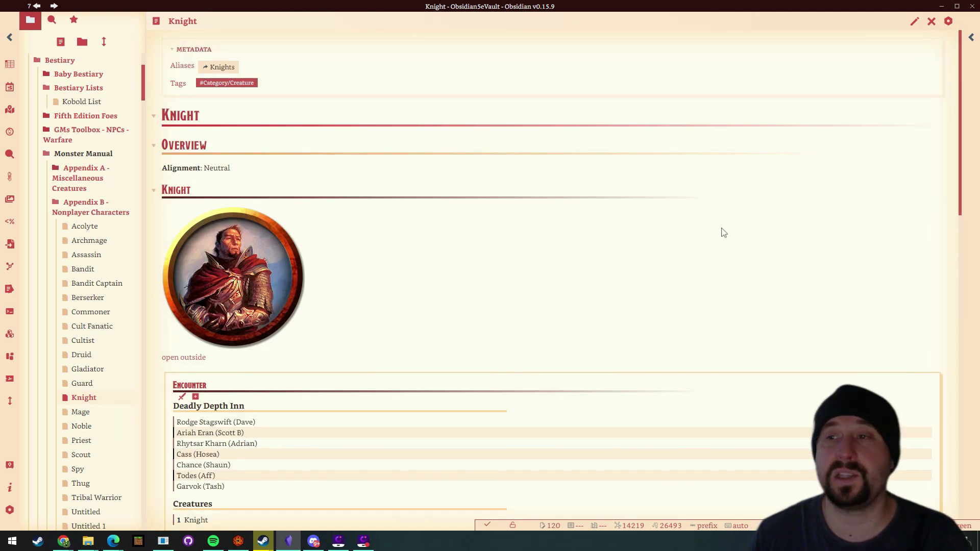
Step: Show the collapsed sidebar with the Deadly Depth Inn initiative tracker and read through the Knight note's encounter, stats, actions and description
left_click(970, 38)
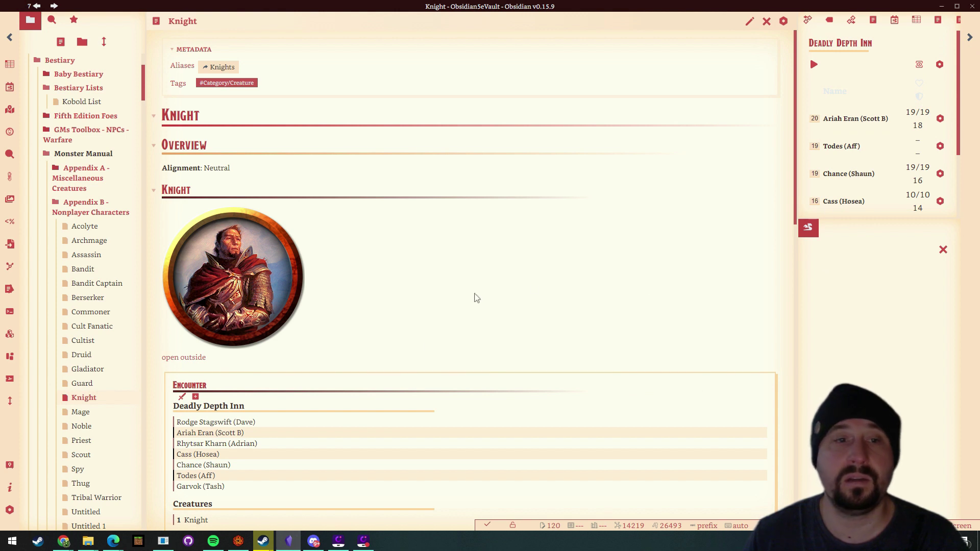
scroll(321, 393, "down", 1)
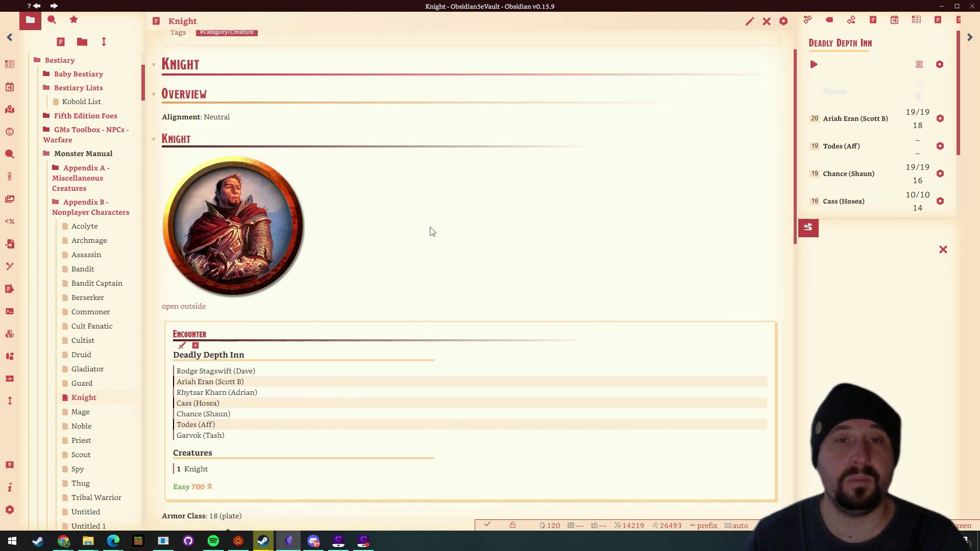
scroll(439, 230, "down", 1)
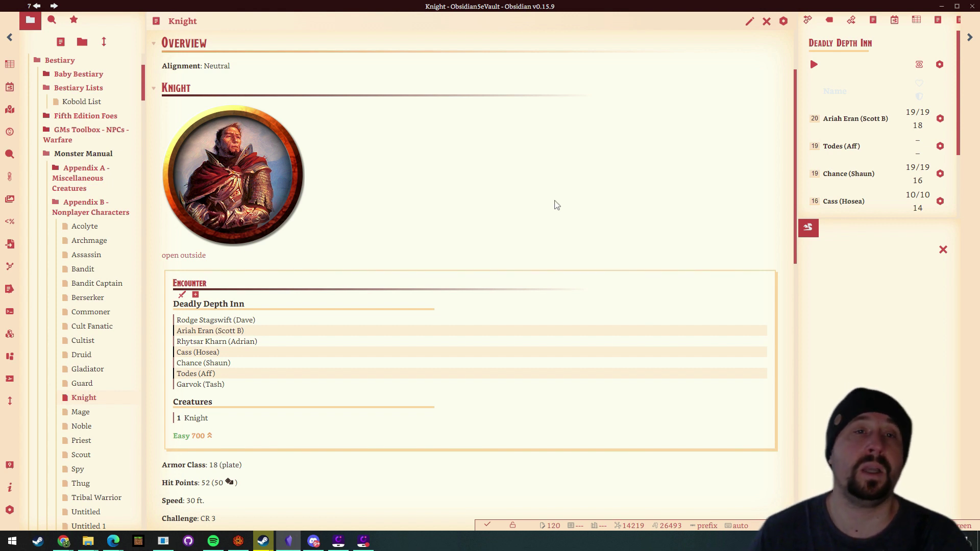
scroll(466, 193, "up", 2)
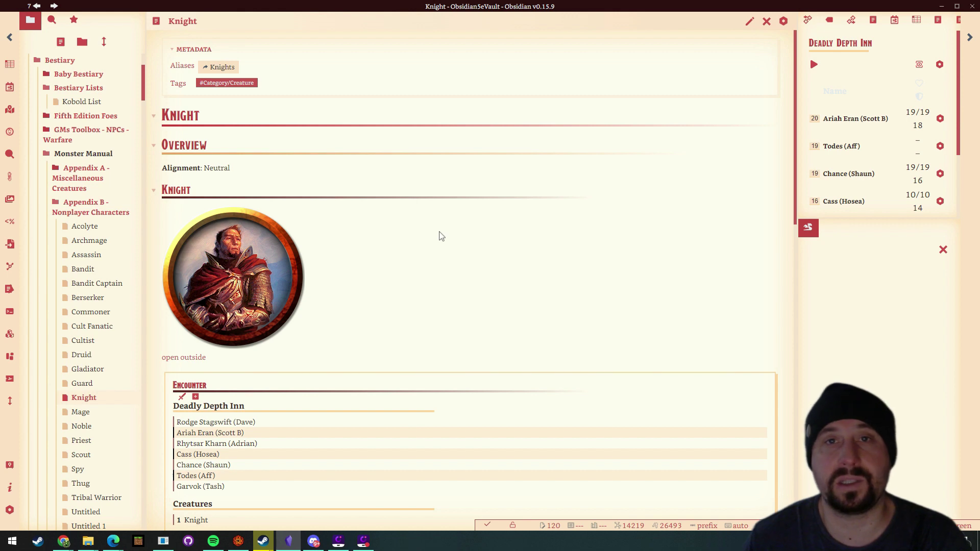
scroll(404, 265, "down", 8)
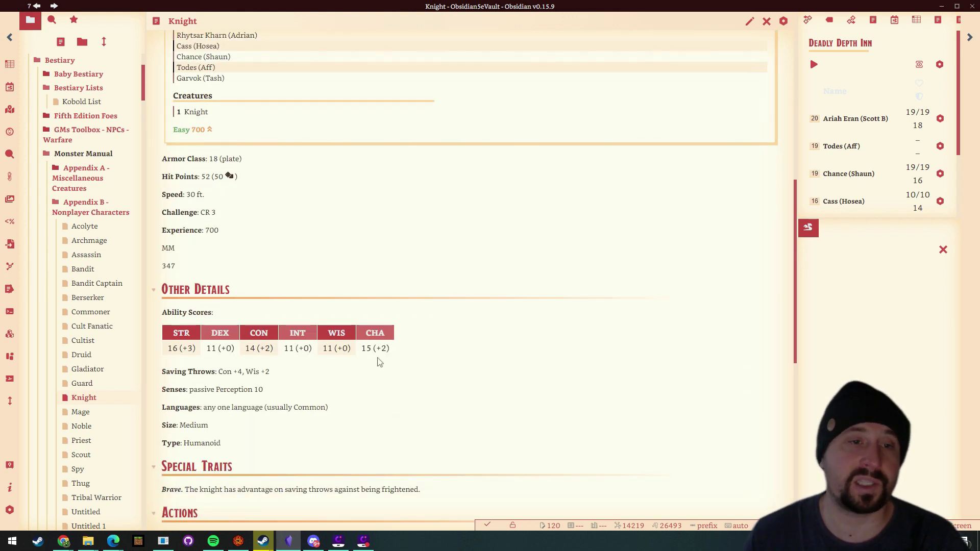
scroll(299, 278, "down", 6)
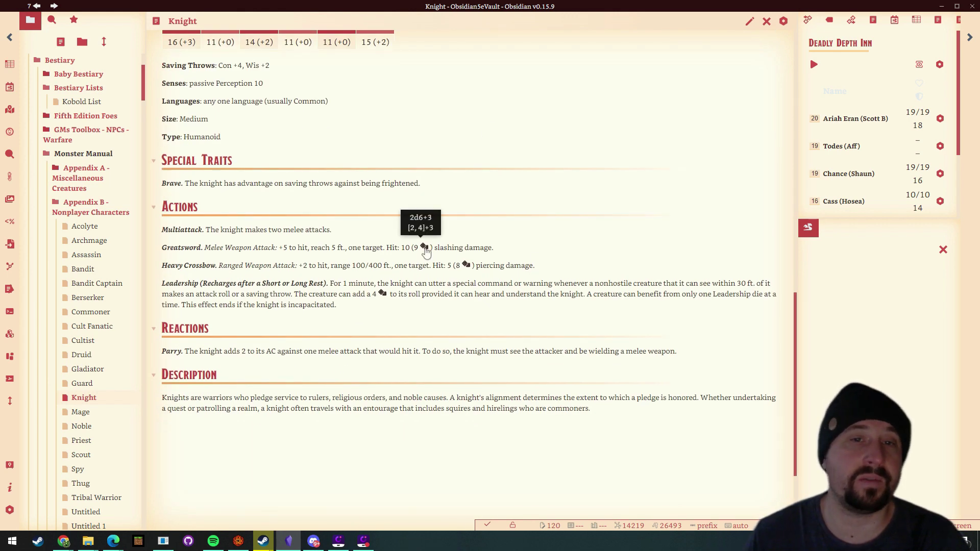
scroll(562, 253, "up", 12)
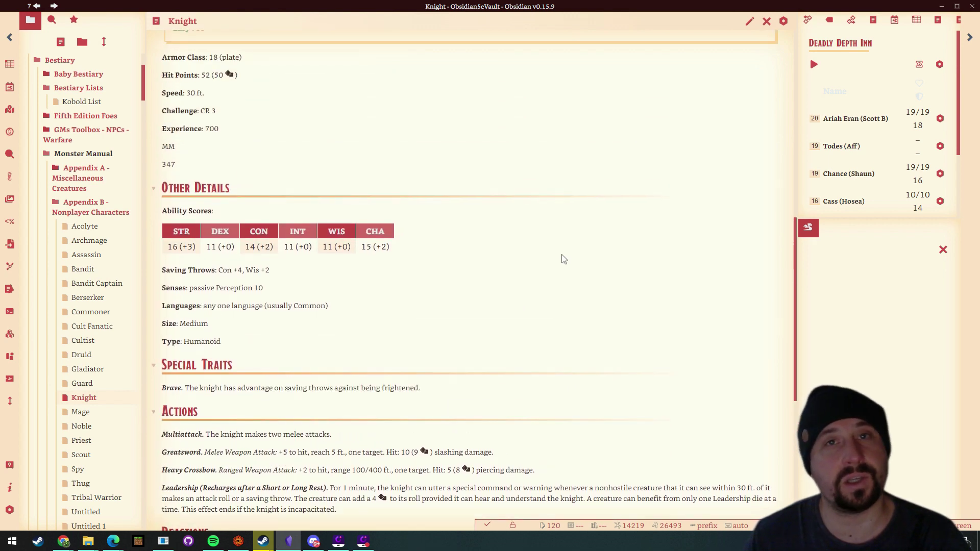
Step: Collapse the Monster Manual folder, expand the Spells folder and open the Liar's Well note under PathfinderSpells
left_click(55, 154)
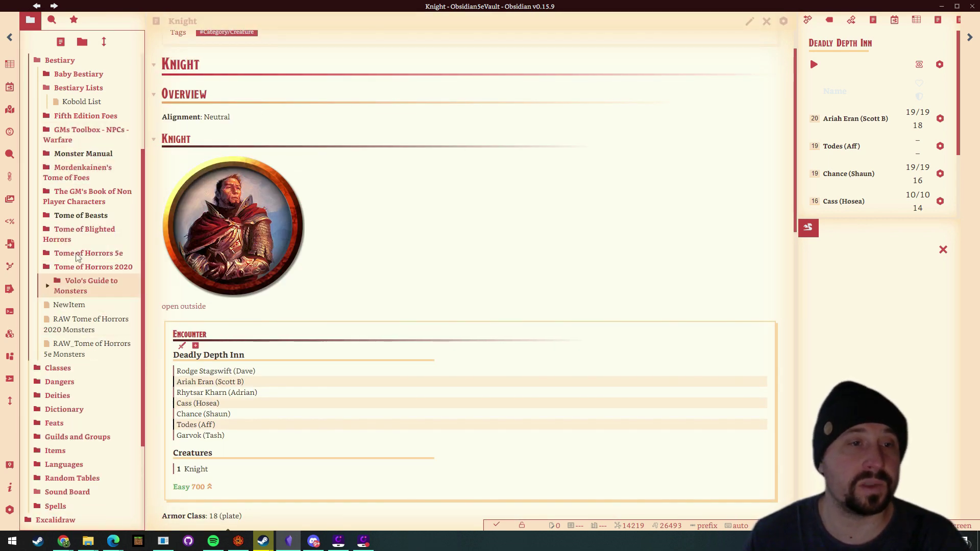
scroll(77, 265, "down", 3)
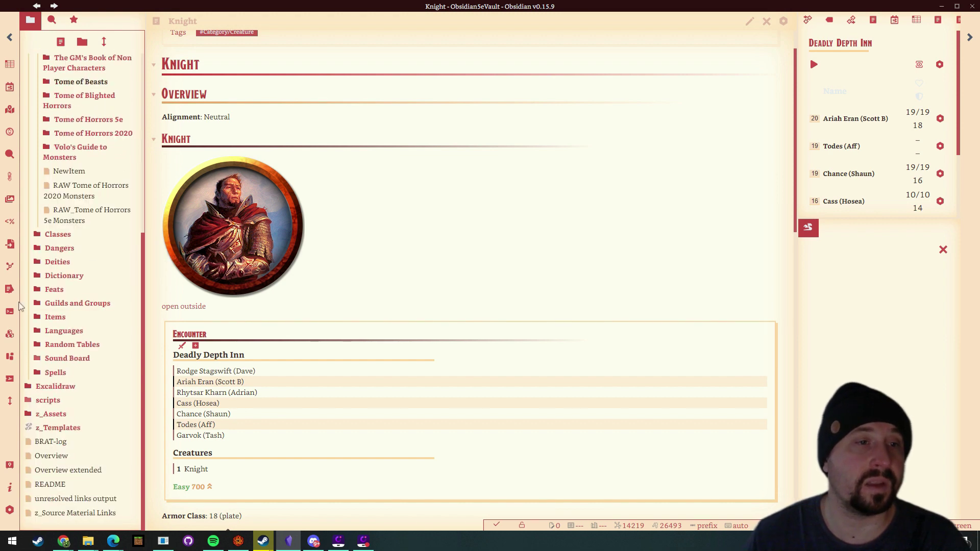
left_click(47, 374)
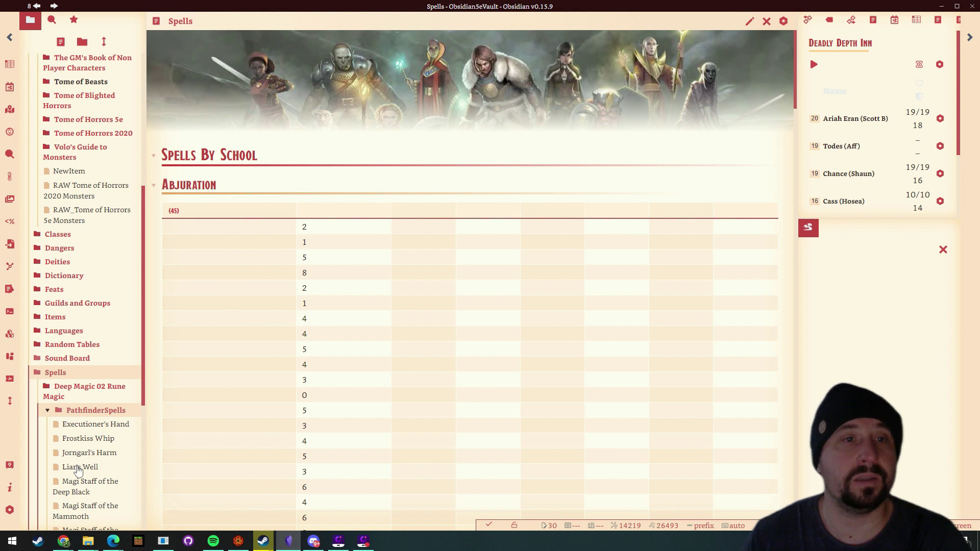
left_click(78, 467)
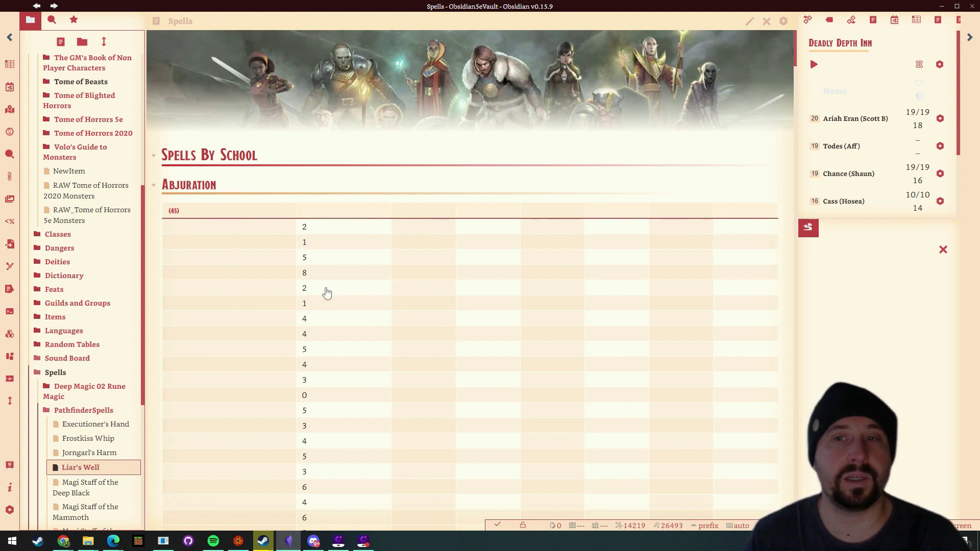
key("ctrl+alt+Left")
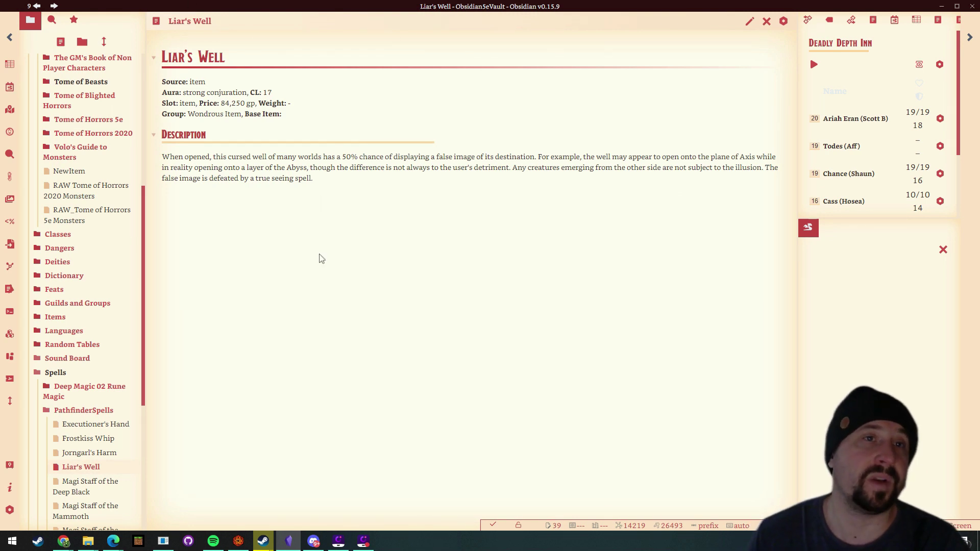
scroll(92, 388, "down", 4)
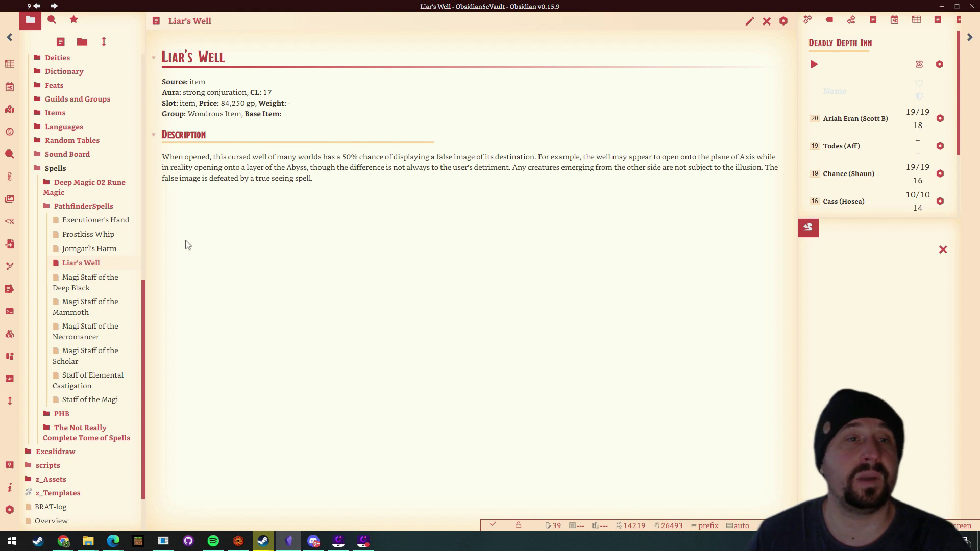
Step: Search the vault for "Fireball" with the results collapsed to note titles, and open the Fireball spell note
left_click(52, 19)
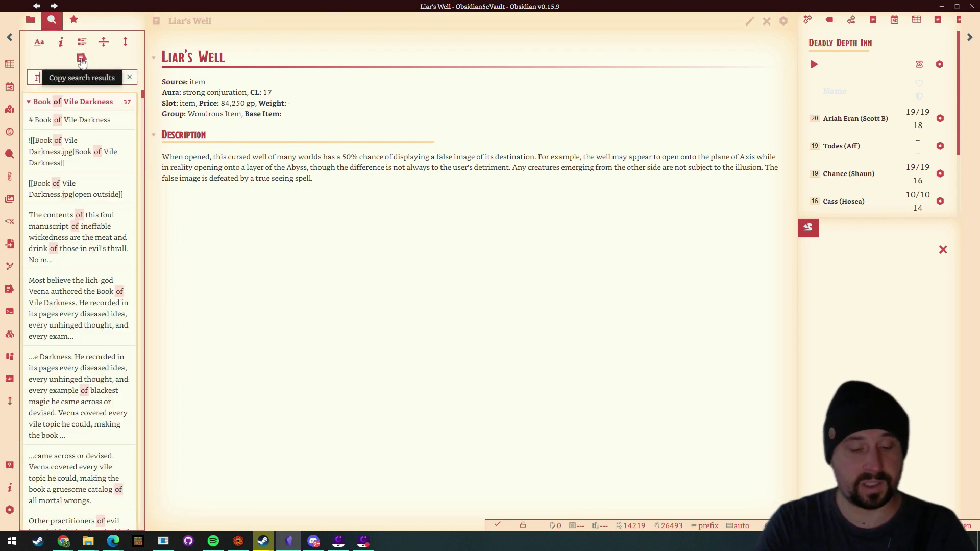
type("Fireball")
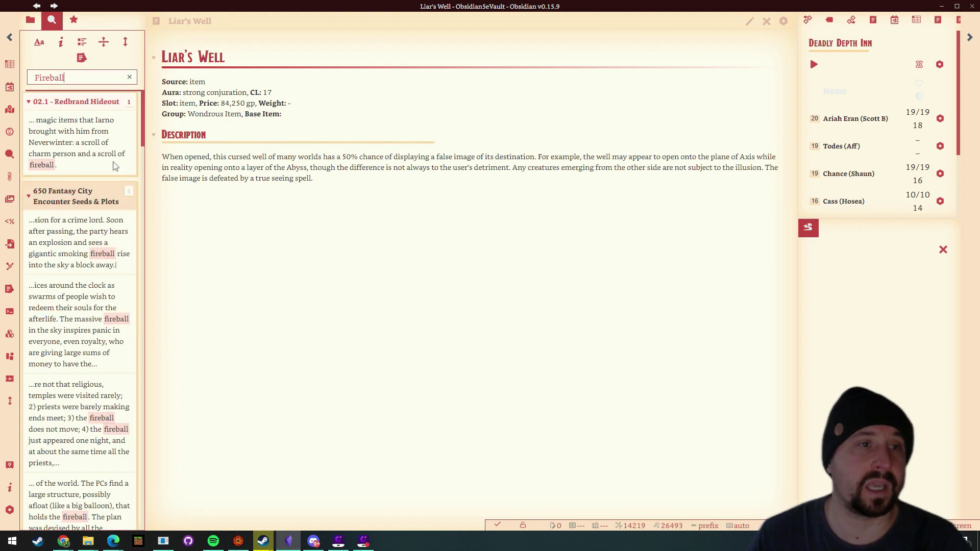
left_click(81, 44)
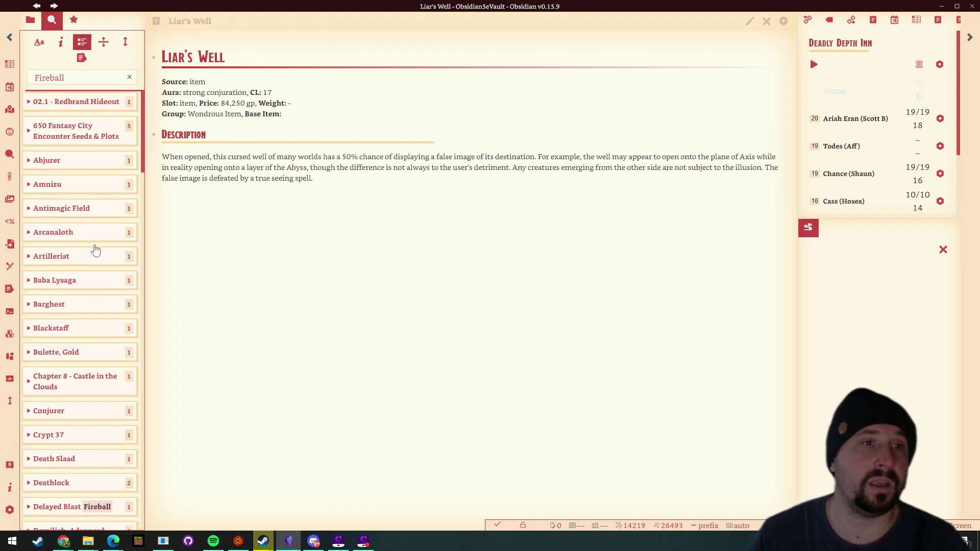
scroll(93, 240, "down", 8)
scroll(92, 230, "down", 5)
scroll(89, 153, "up", 5)
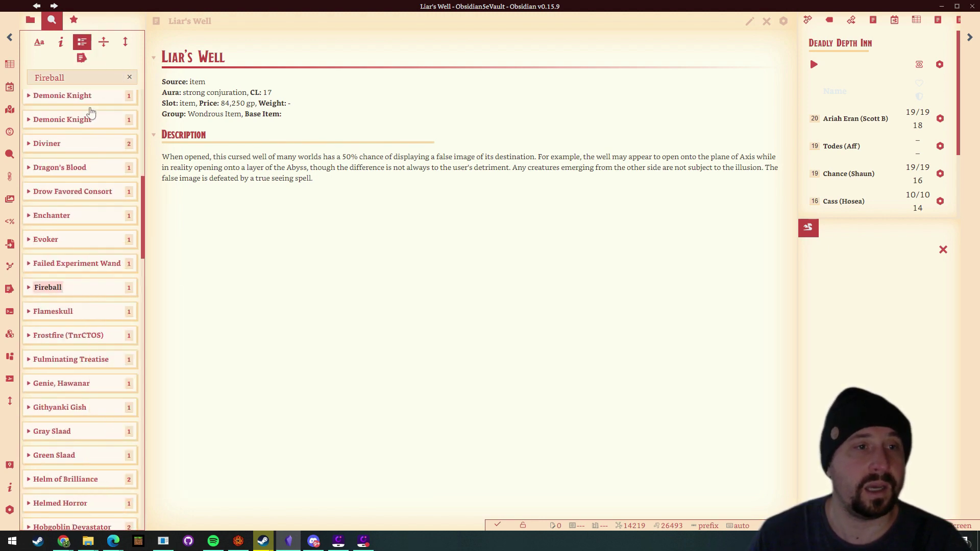
left_click(43, 290)
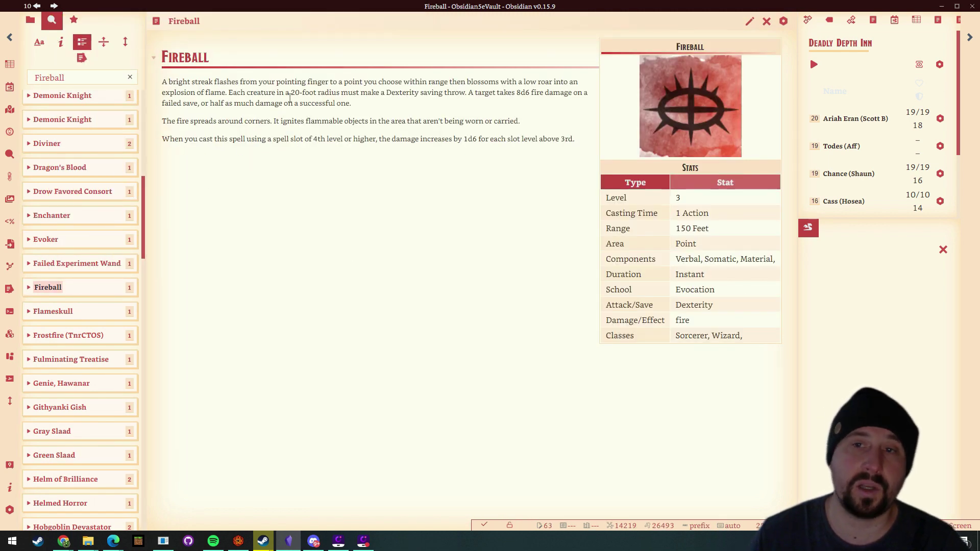
Step: Add a [[Fireball]] link below the numbered list in the Just Ideas scratch note and follow it from reading view
left_click(30, 19)
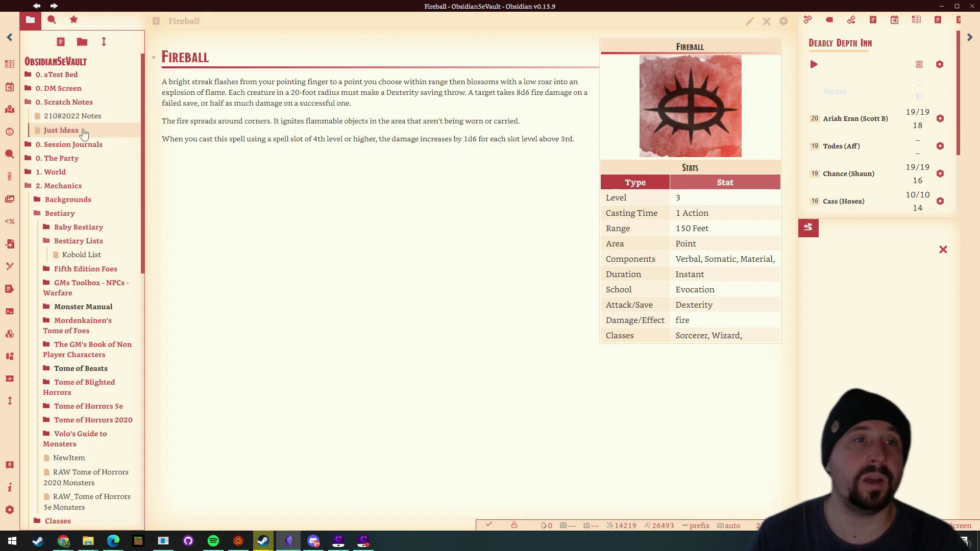
left_click(64, 131)
left_click(749, 23)
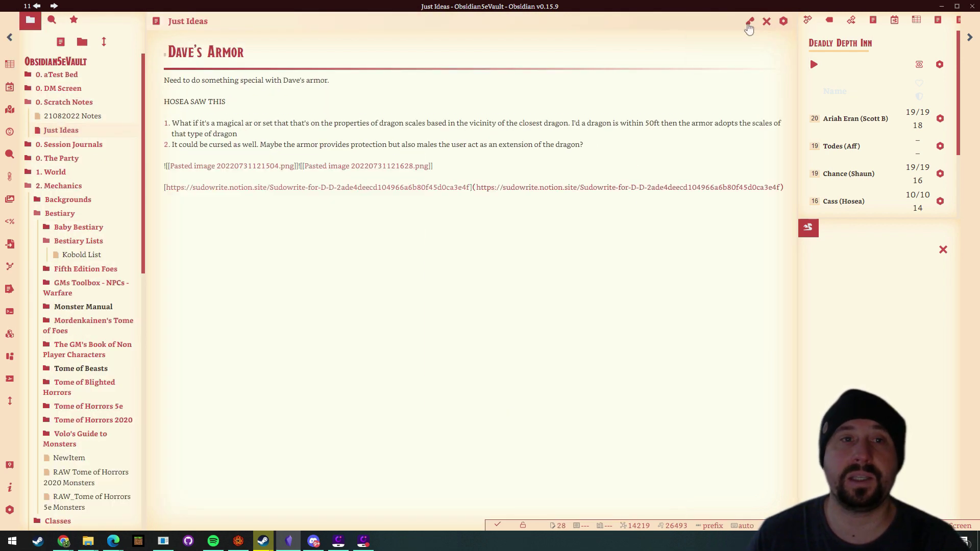
key("Return")
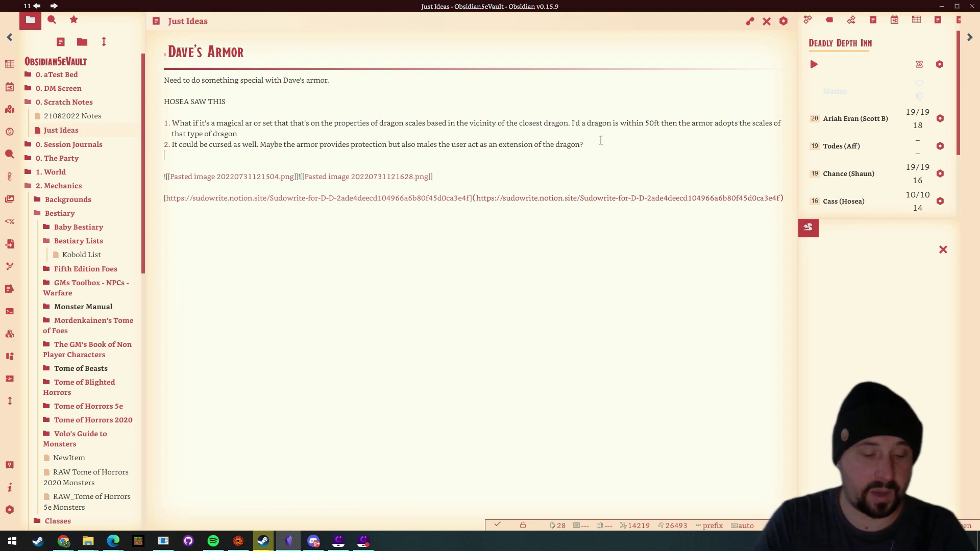
key("Return")
type("Fireball")
key("Return")
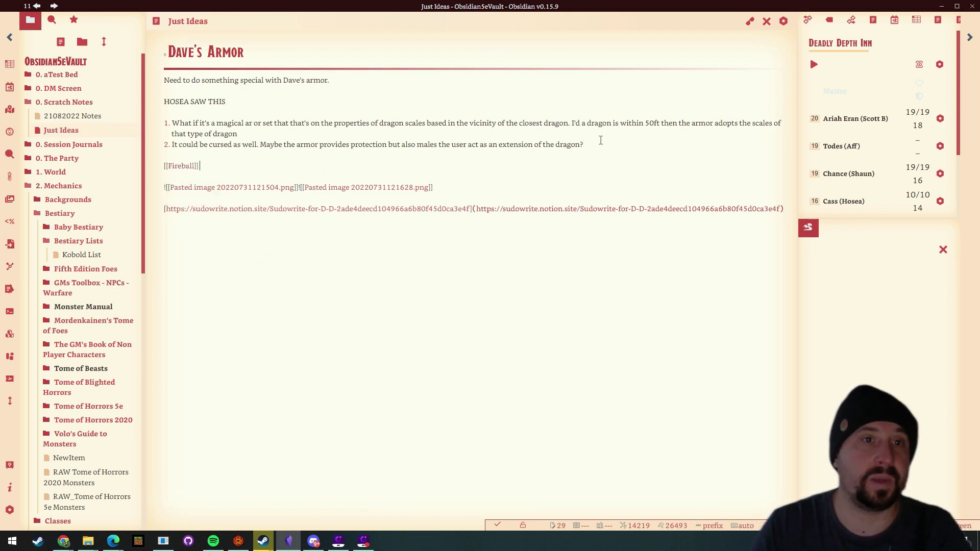
left_click(747, 24)
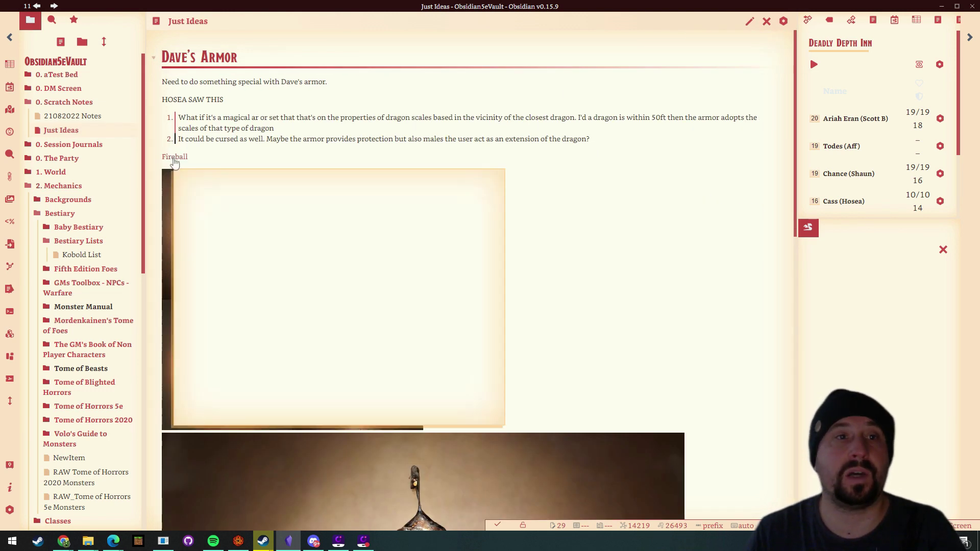
left_click(176, 157)
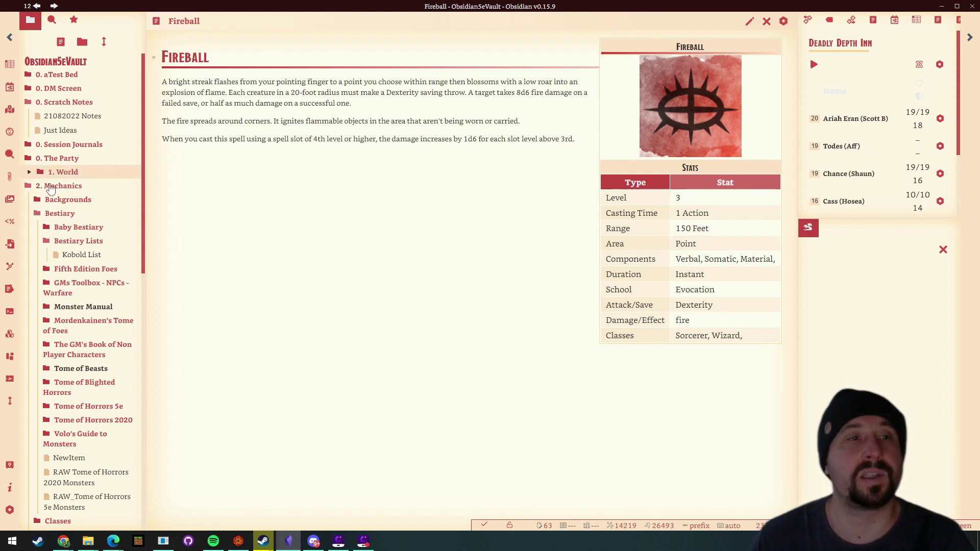
Step: Look over the subfolders of 2. Mechanics, collapse the Bestiary folder and open its folder note
left_click(30, 188)
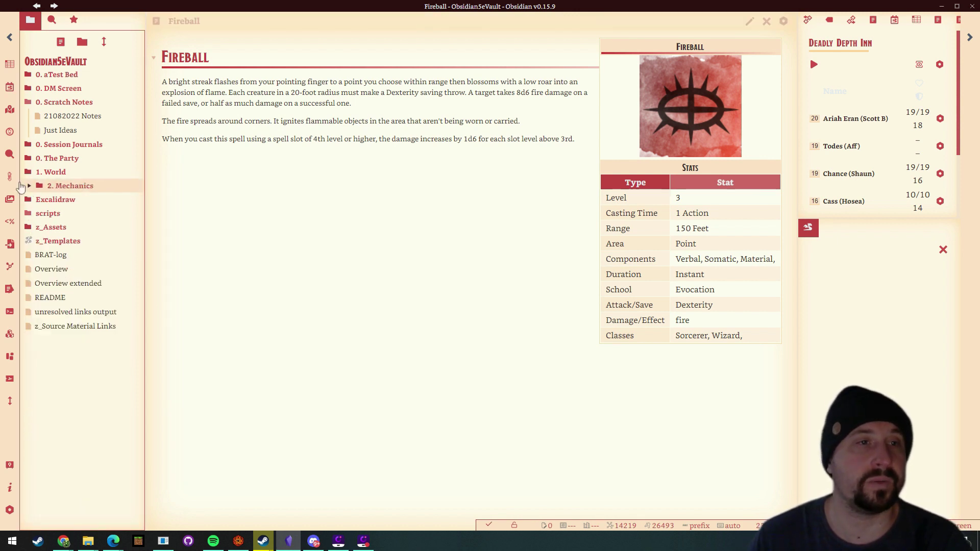
left_click(29, 187)
scroll(71, 234, "down", 1)
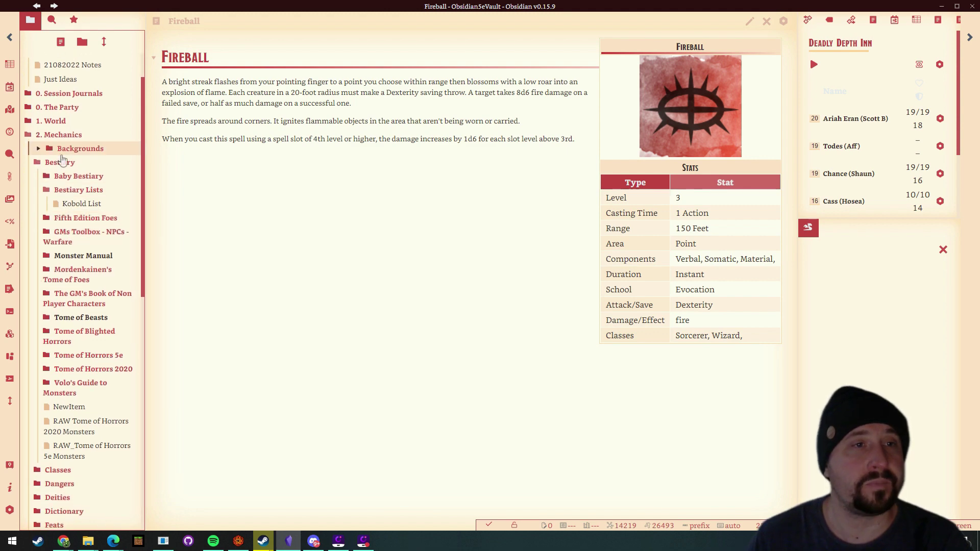
scroll(79, 242, "down", 3)
scroll(85, 220, "up", 5)
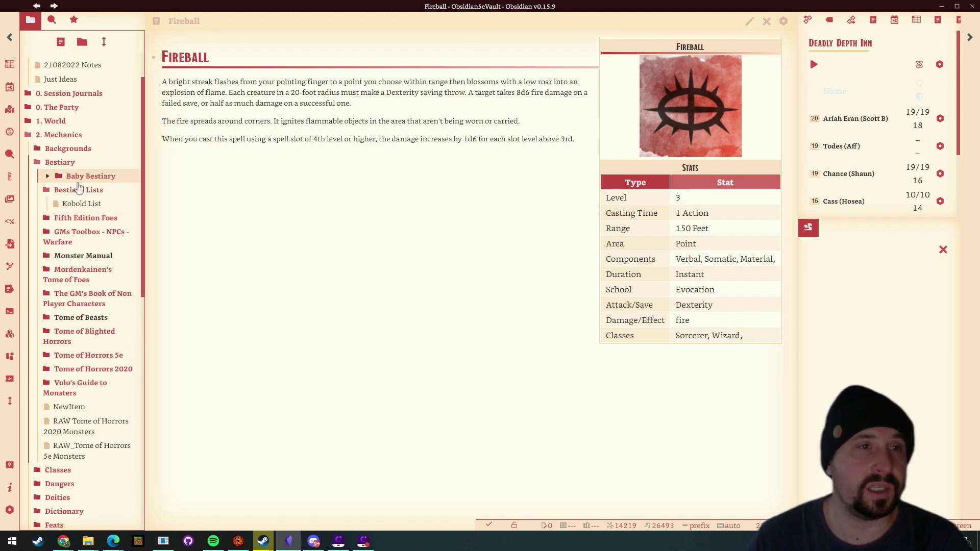
left_click(57, 161)
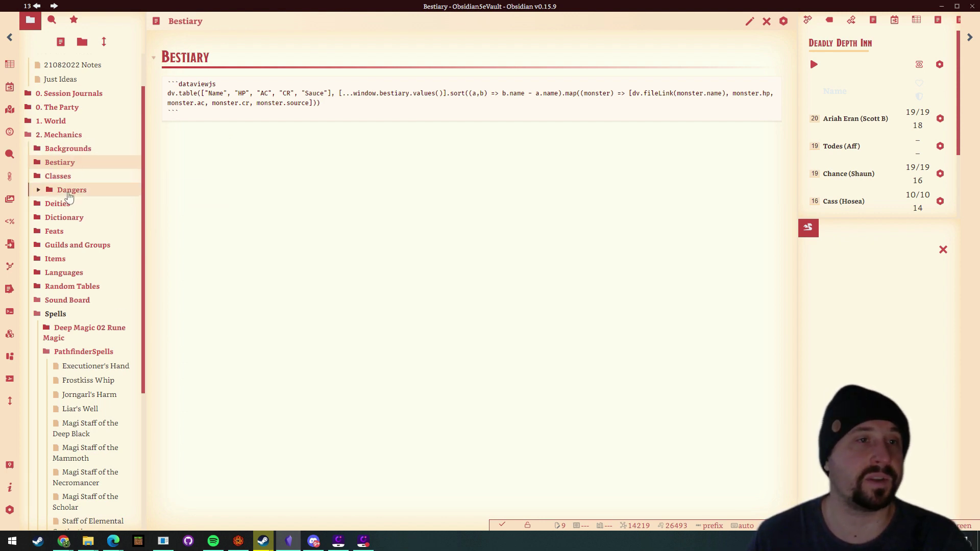
Step: Expand the Dangers folder and open the Improvised Damage note from its Hazards list
left_click(49, 190)
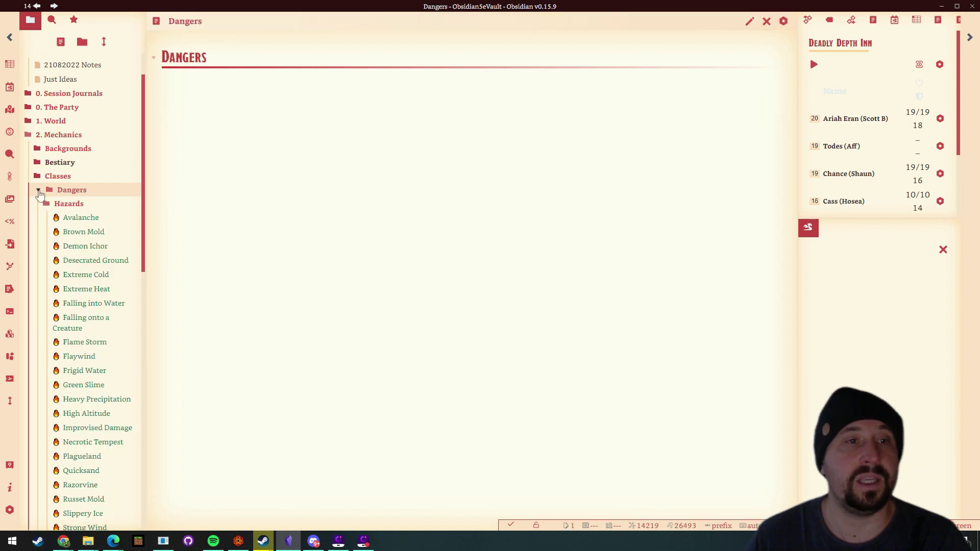
scroll(94, 337, "down", 3)
scroll(95, 340, "down", 1)
left_click(97, 275)
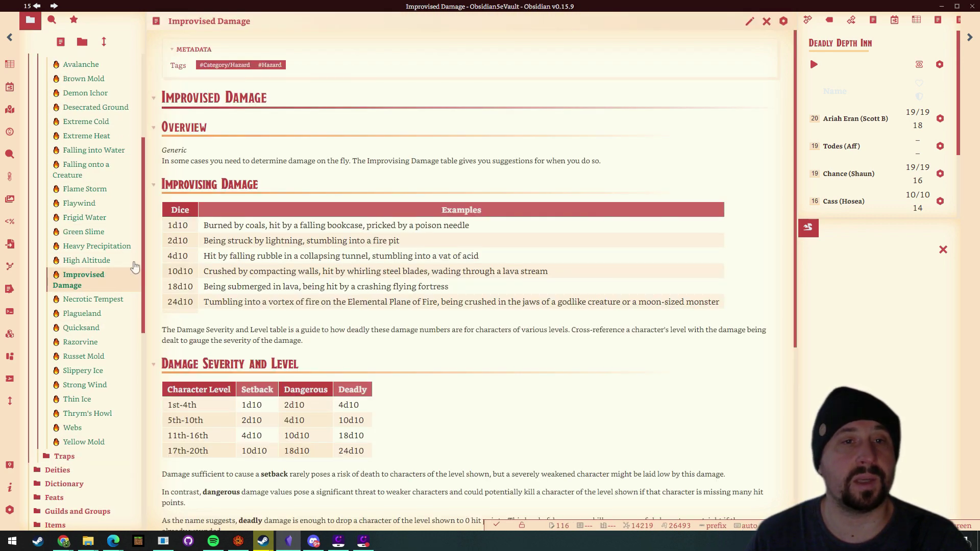
Step: Open the Falling onto a Creature, Frigid Water and Demon Ichor hazard notes in turn, including the Flesh Warping table
left_click(110, 176)
left_click(89, 218)
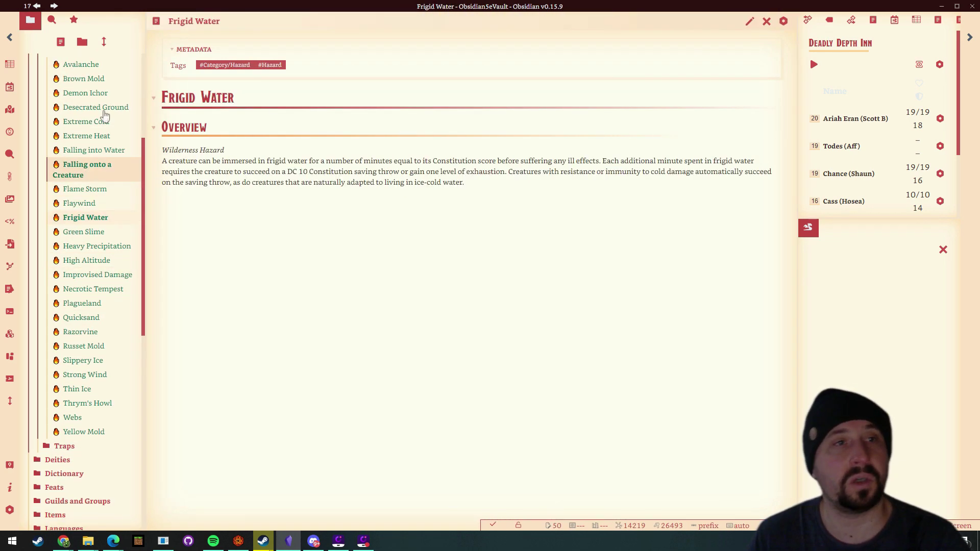
left_click(101, 93)
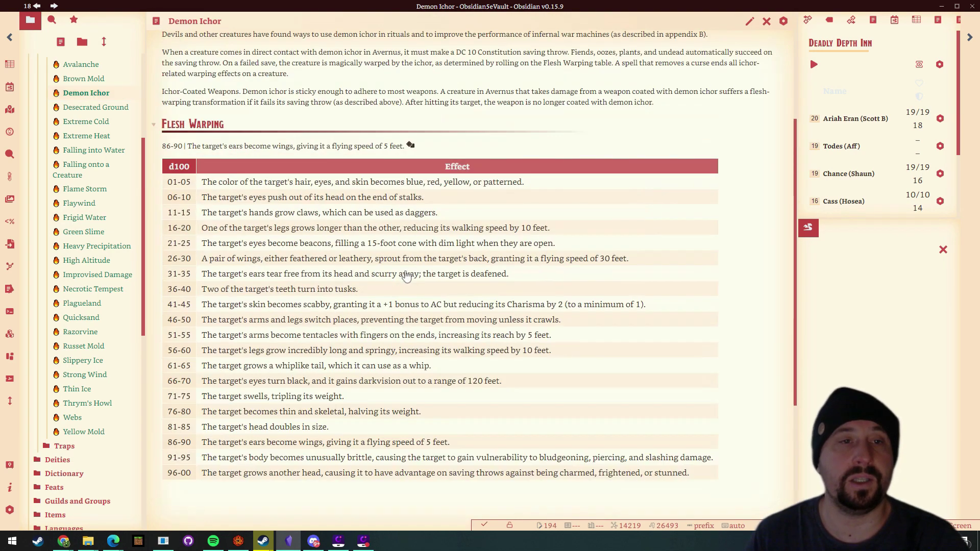
scroll(81, 189, "up", 4)
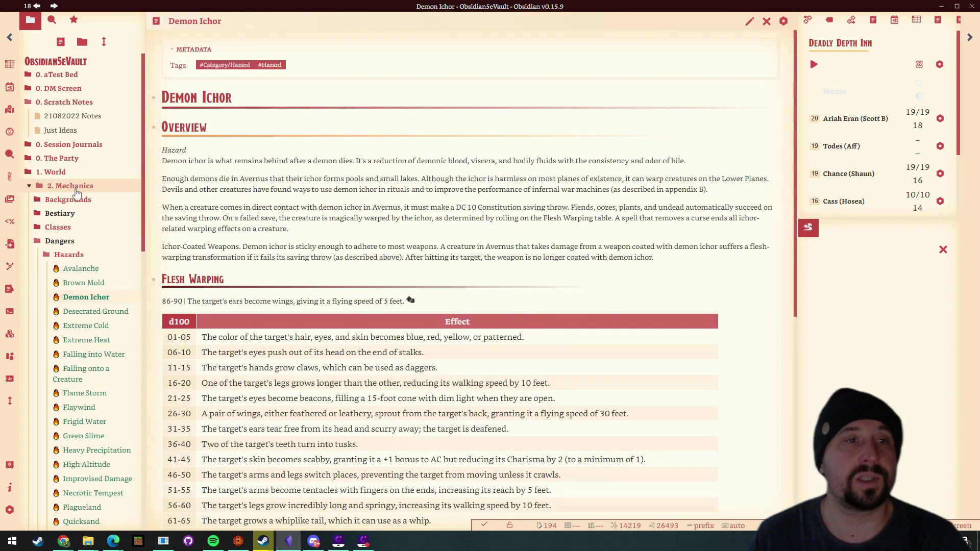
Step: Collapse the Dangers folder and expand the Deities folder
left_click(36, 240)
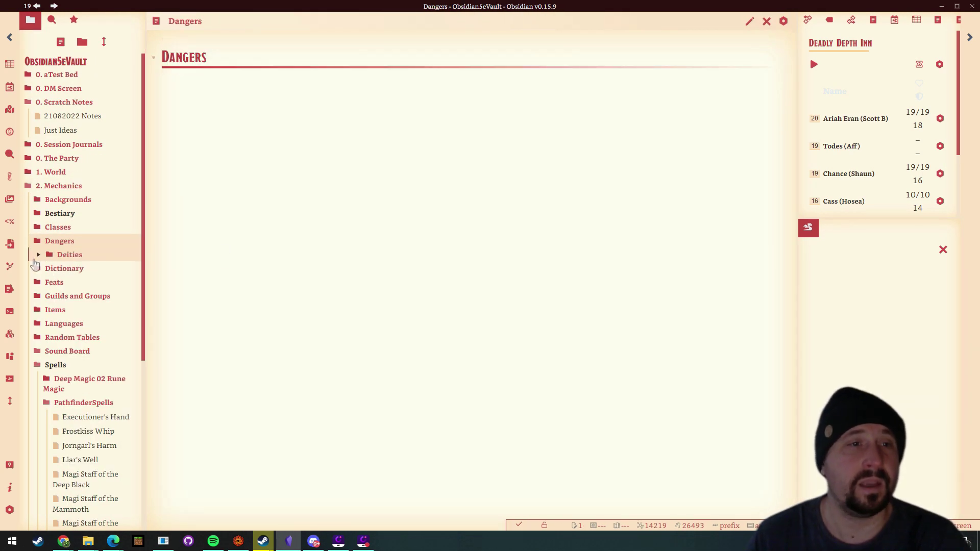
left_click(39, 255)
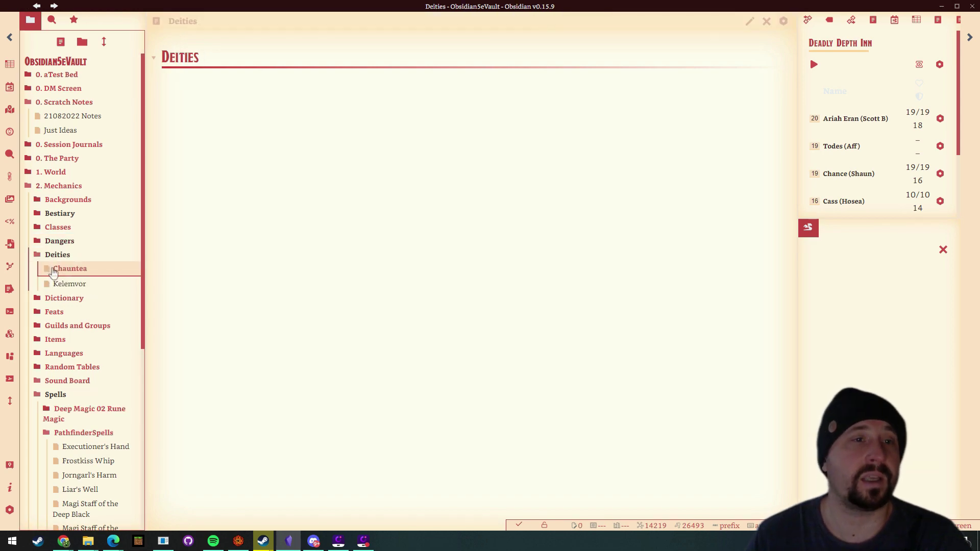
Step: Open the Chauntea and Kelemvor deity notes in turn, and collapse the Deities folder
left_click(55, 269)
left_click(70, 285)
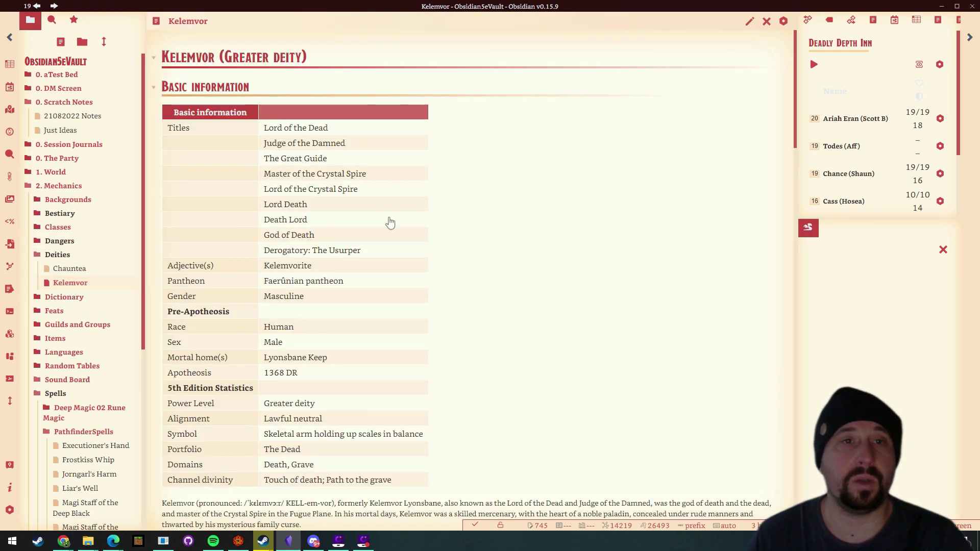
left_click(41, 255)
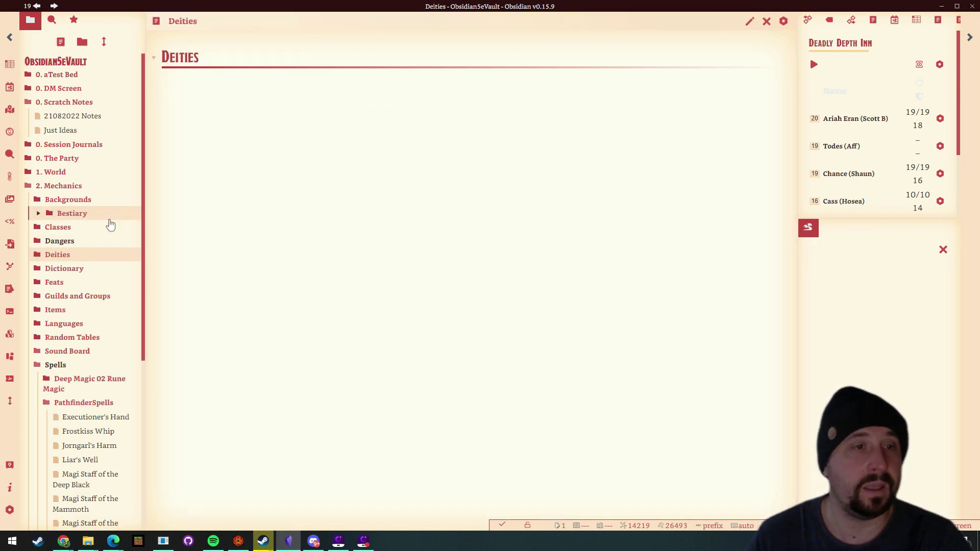
Step: Expand the Dictionary folder, open its Disinterment note, and collapse the folder again
scroll(39, 223, "down", 2)
left_click(39, 219)
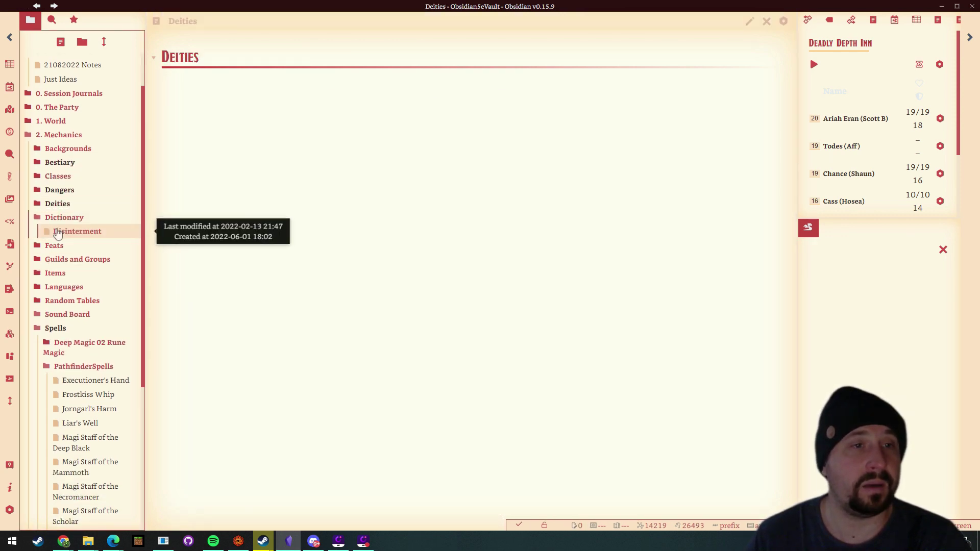
left_click(76, 231)
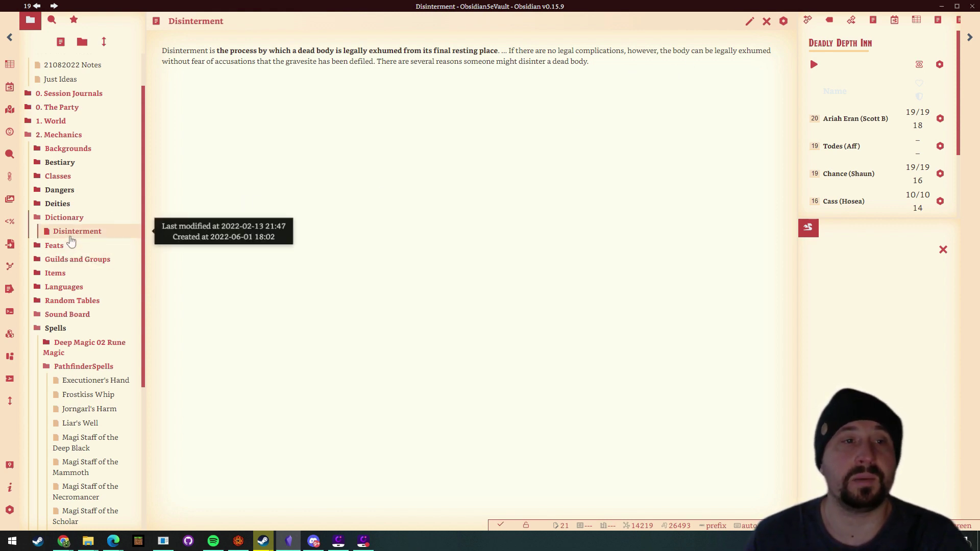
left_click(39, 218)
left_click(39, 219)
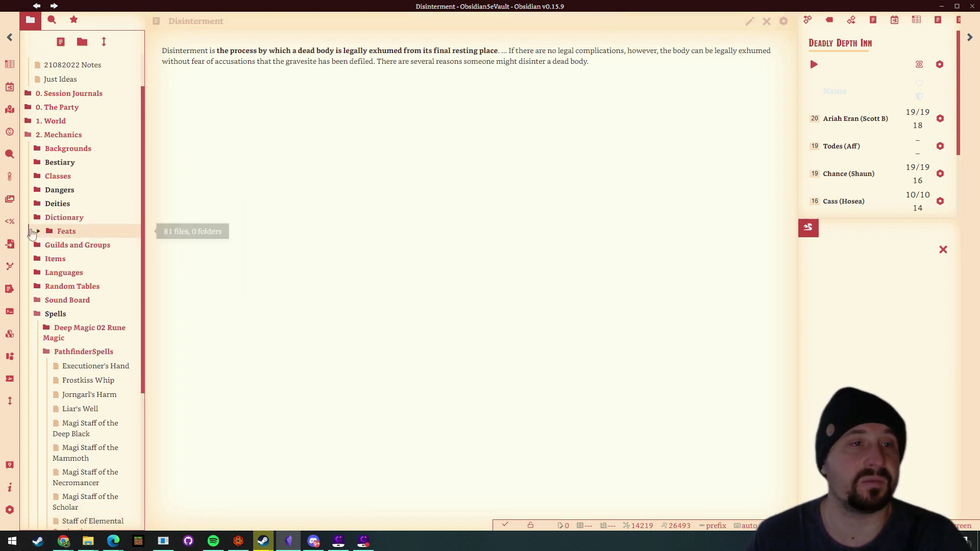
Step: Expand the Feats folder with its overview note, look over the listed feats, and collapse the folder
left_click(37, 232)
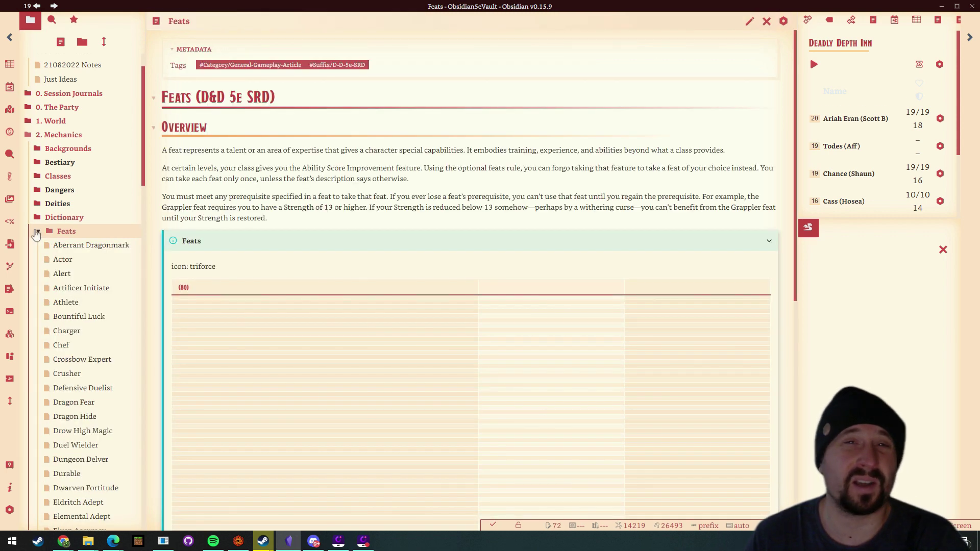
scroll(64, 321, "down", 3)
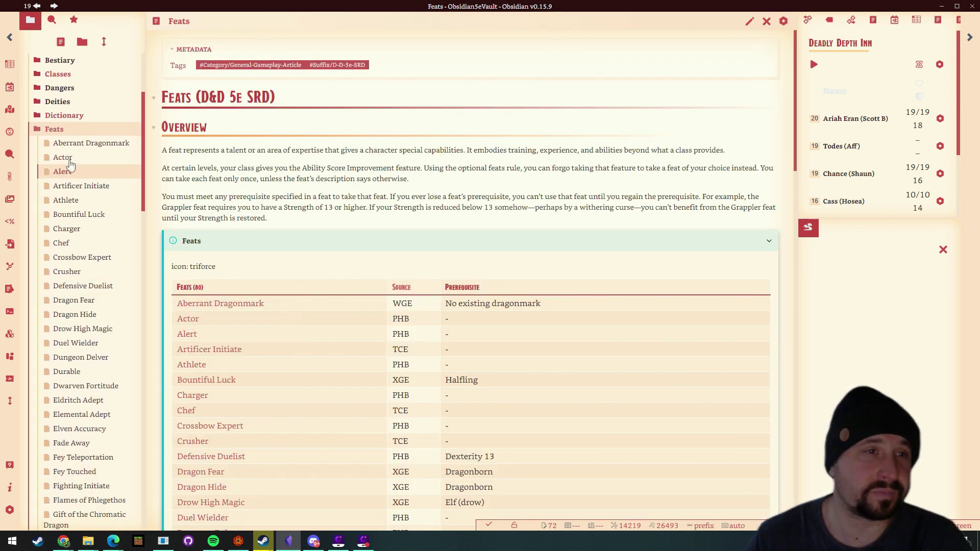
left_click(37, 133)
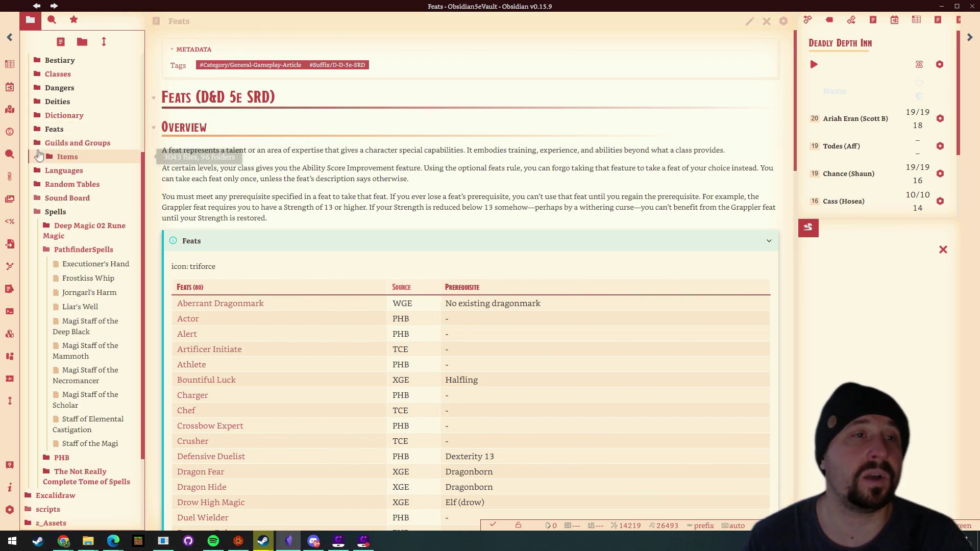
Step: Open the Guilds and Groups folder note and its Purple Dragons note, and examine the recruitment text, infobox and ranks
left_click(49, 142)
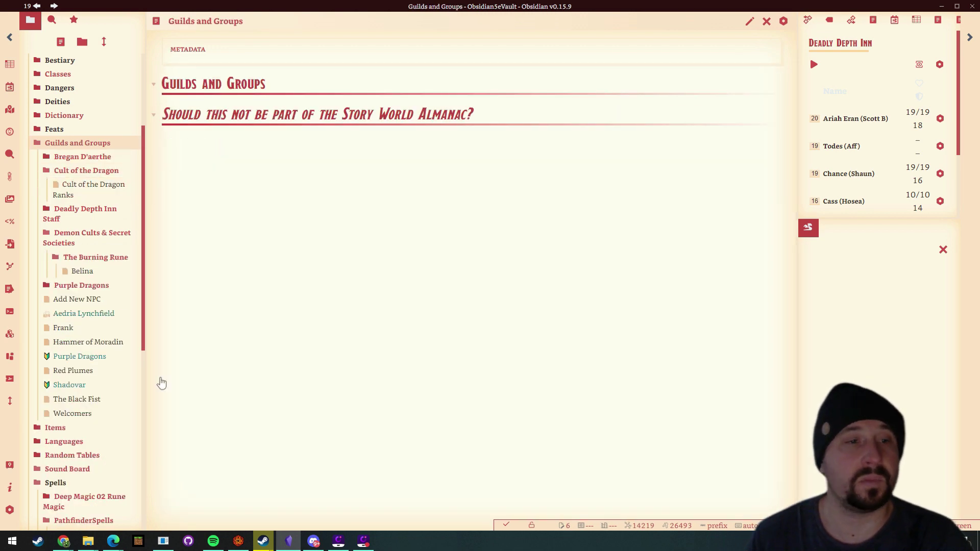
left_click(79, 356)
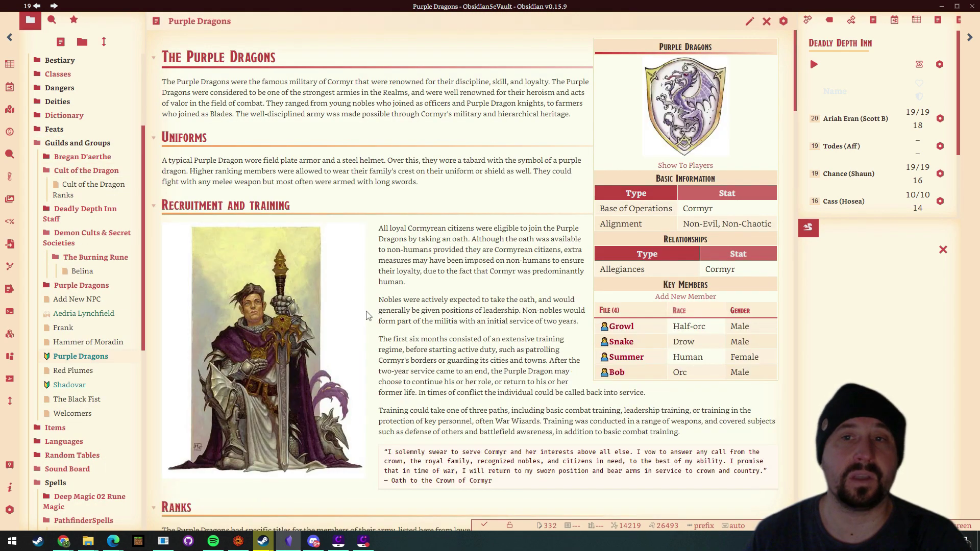
scroll(530, 201, "down", 3)
scroll(478, 177, "up", 3)
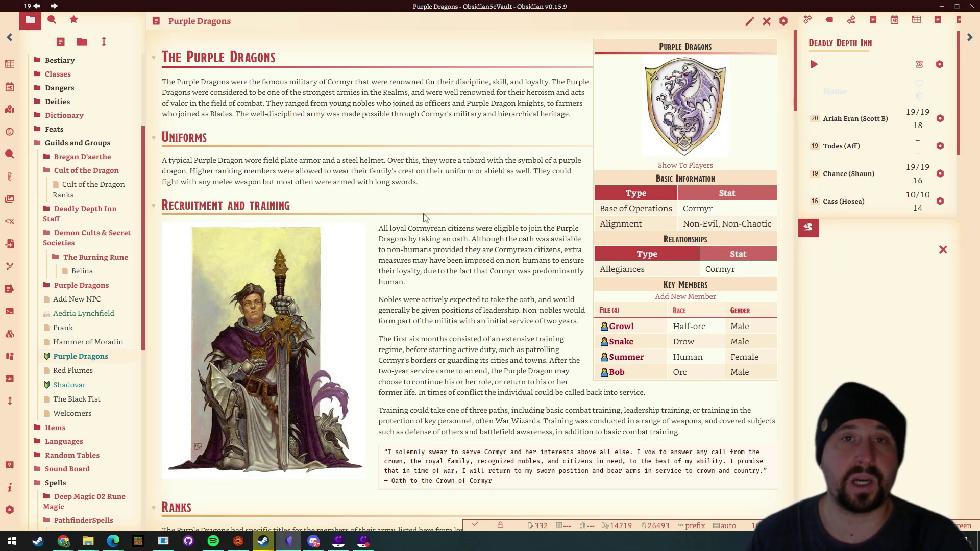
scroll(427, 164, "down", 3)
scroll(428, 164, "up", 2)
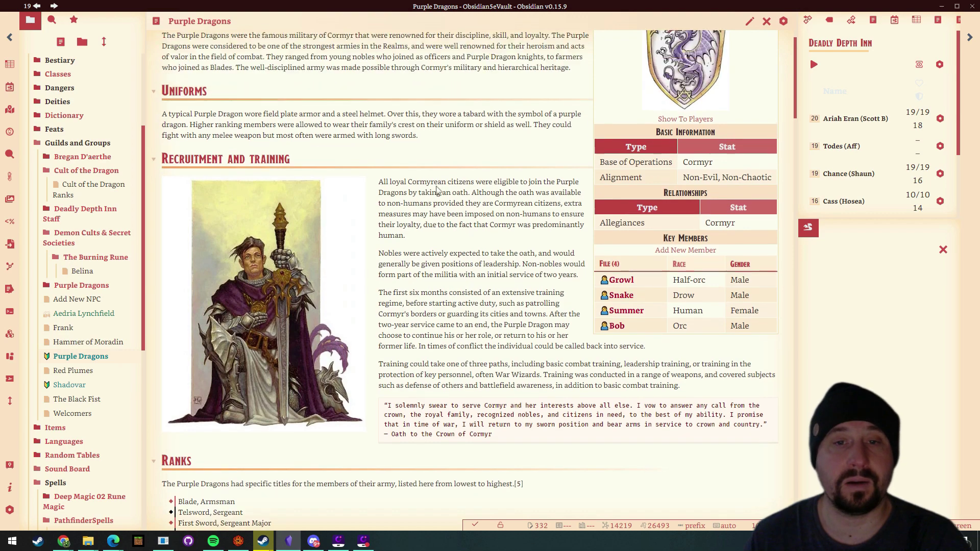
scroll(466, 192, "down", 5)
scroll(554, 220, "up", 3)
scroll(554, 220, "up", 3)
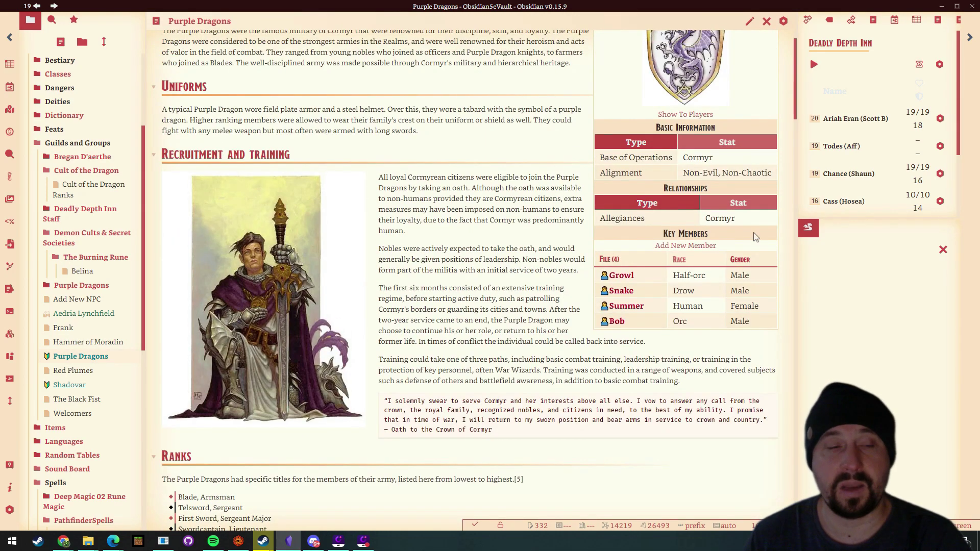
scroll(434, 291, "down", 1)
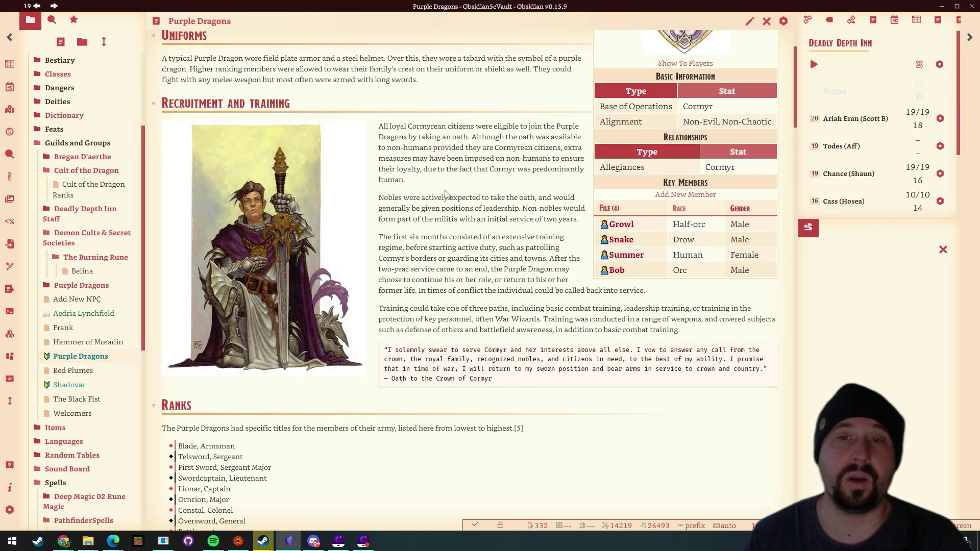
scroll(518, 178, "down", 1)
Step: Examine the encounter table and the Additional Pics section further down the Purple Dragons note
scroll(518, 177, "down", 15)
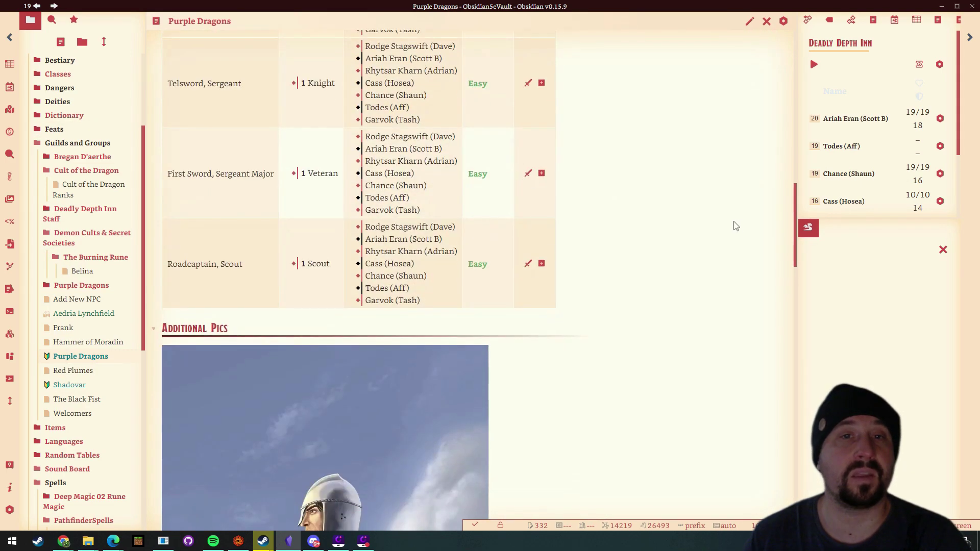
scroll(730, 227, "down", 6)
scroll(698, 236, "up", 15)
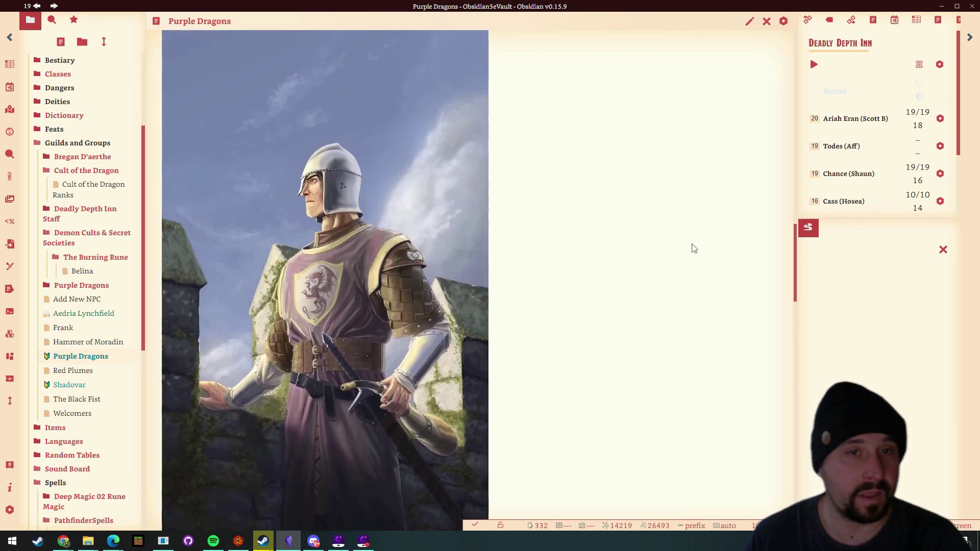
scroll(678, 254, "up", 1)
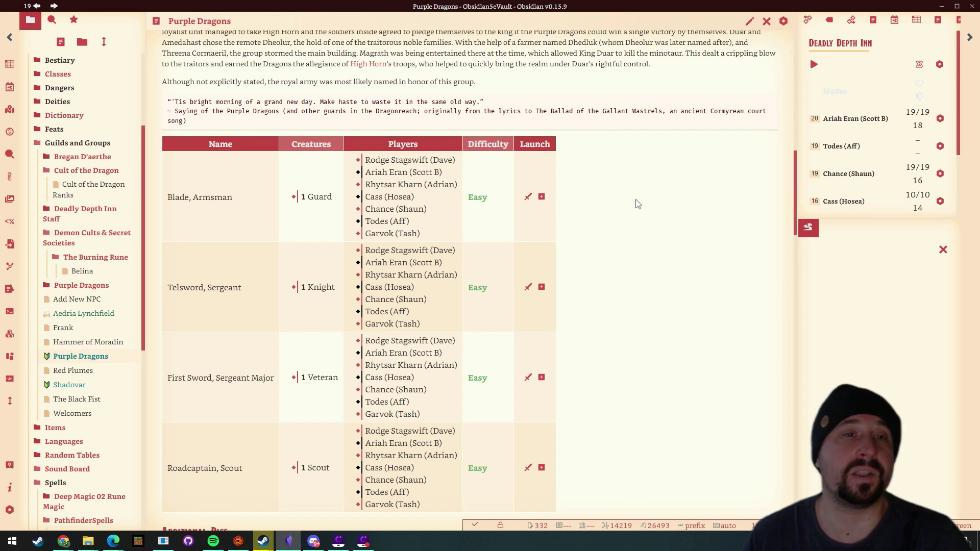
scroll(671, 229, "down", 1)
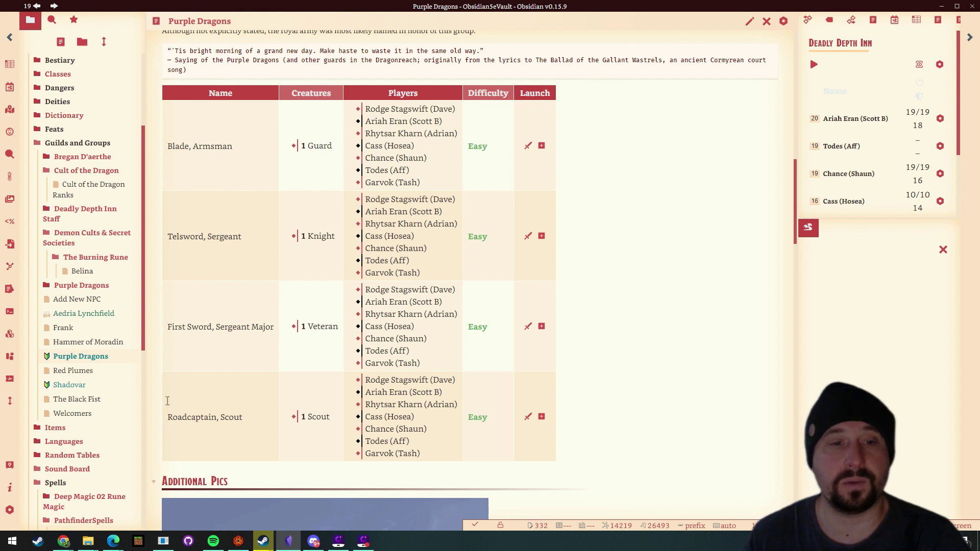
scroll(500, 211, "up", 1)
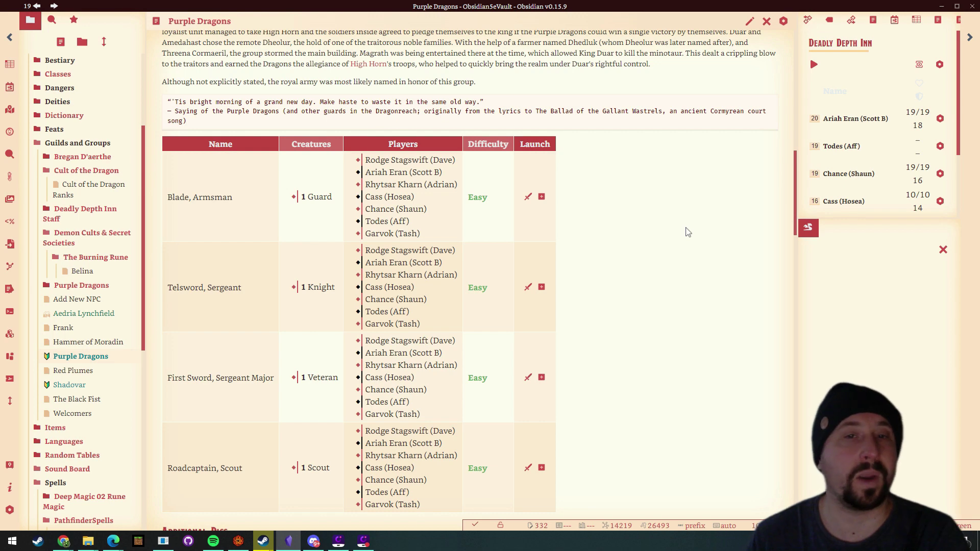
scroll(709, 184, "down", 2)
scroll(706, 186, "up", 2)
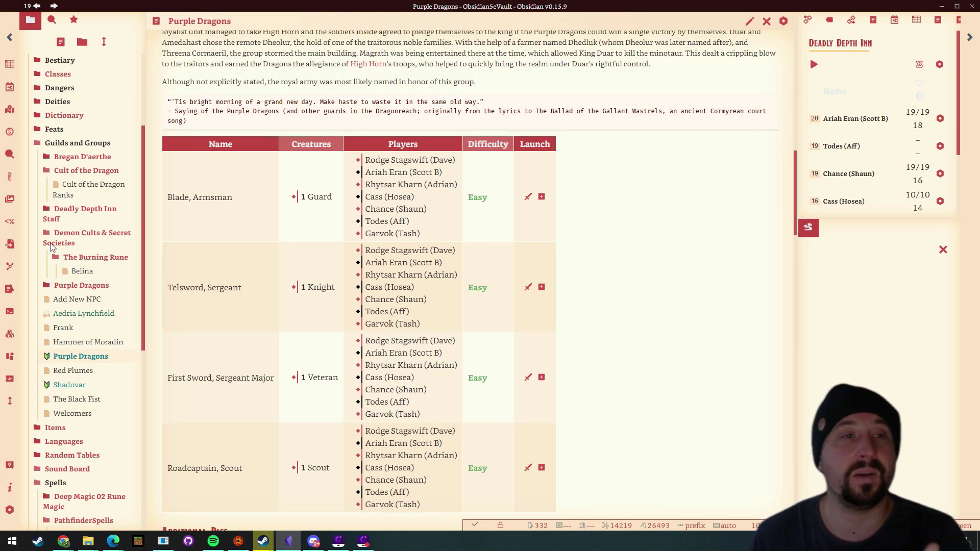
Step: Collapse the Guilds and Groups folder and expand Items to look over the Aurora's Whole Realms Catalogue subfolders
left_click(36, 145)
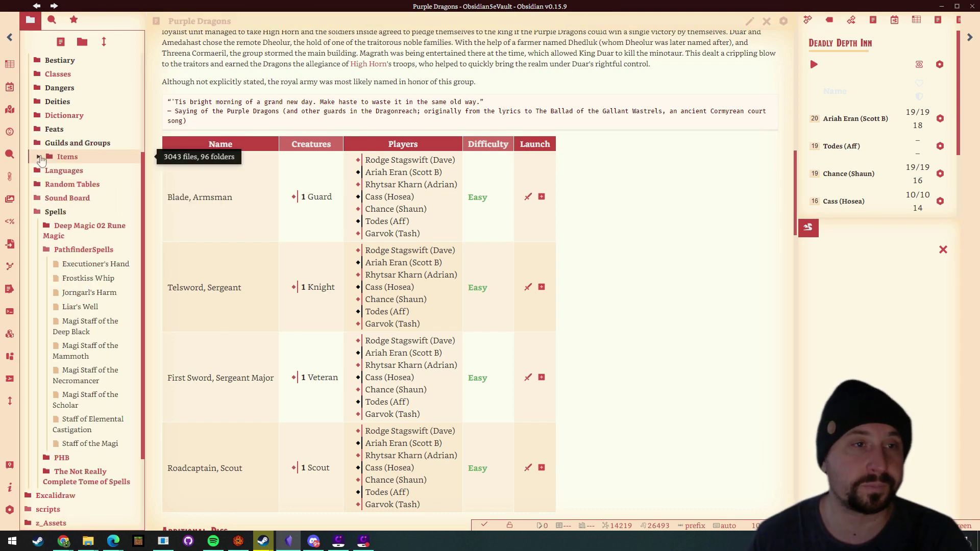
left_click(39, 158)
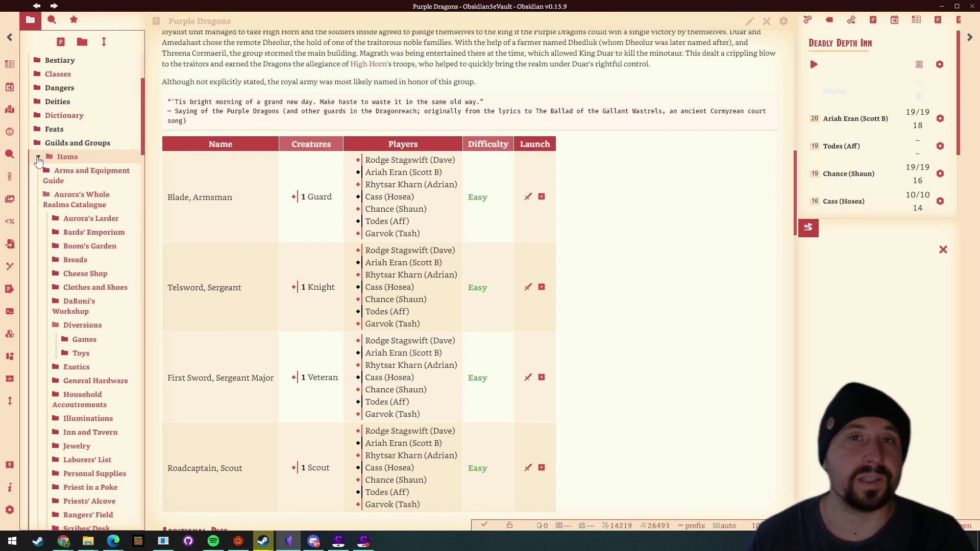
left_click(38, 158)
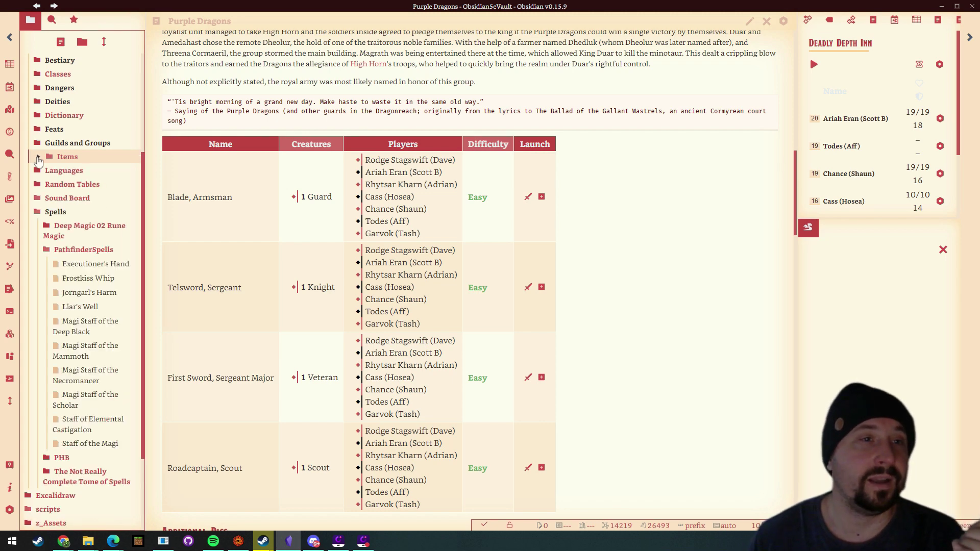
left_click(38, 158)
scroll(87, 245, "down", 5)
scroll(106, 261, "up", 1)
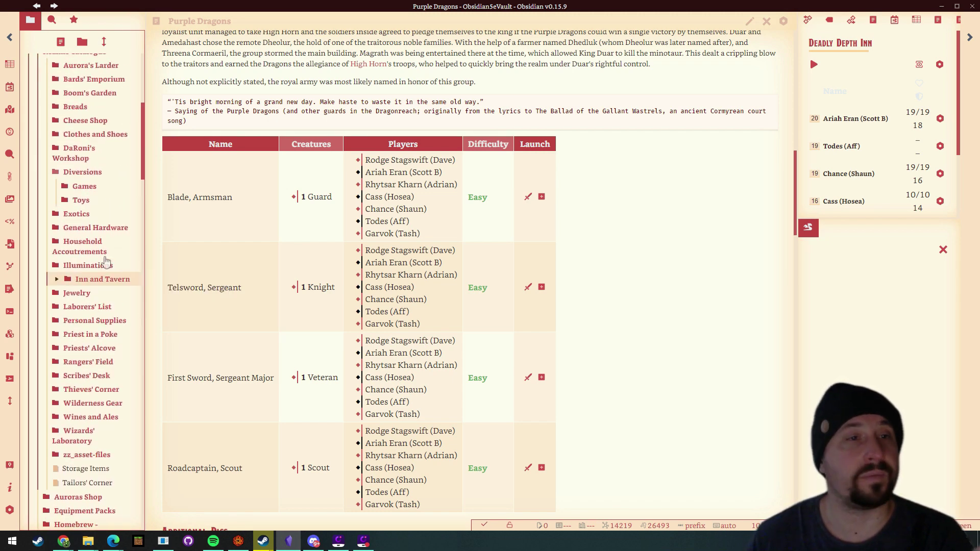
Step: View the Games folder under Diversions and its folder note, look over the neighbouring catalogue folders, and collapse Items
left_click(63, 187)
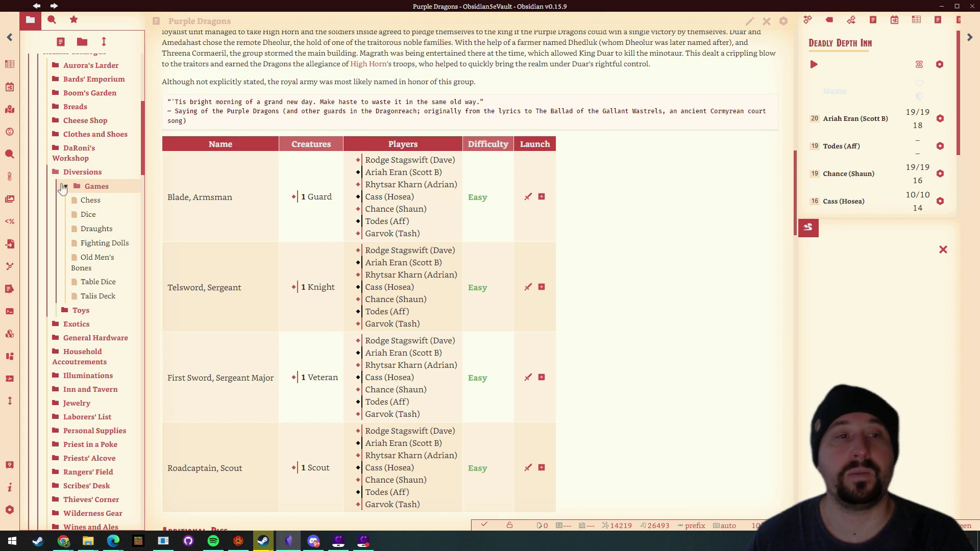
left_click(63, 187)
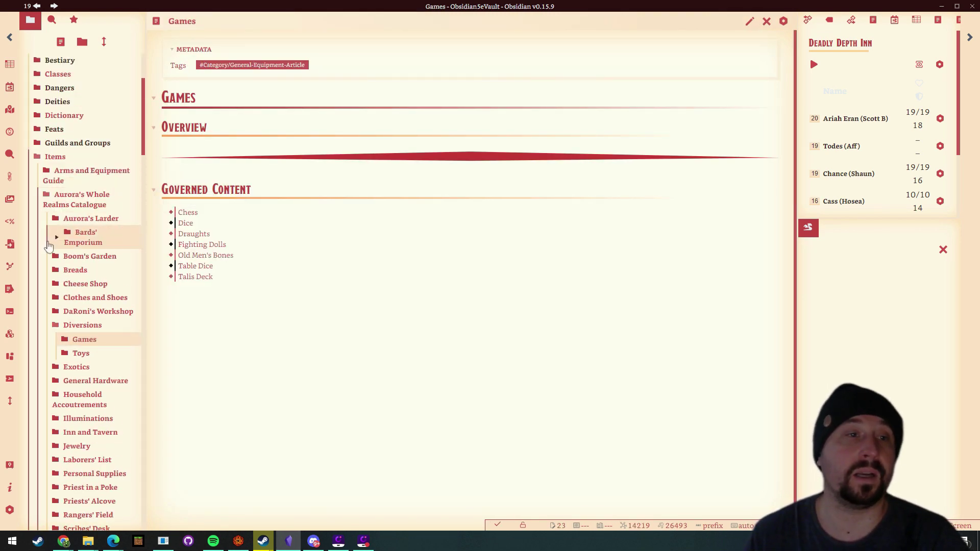
scroll(92, 293, "down", 3)
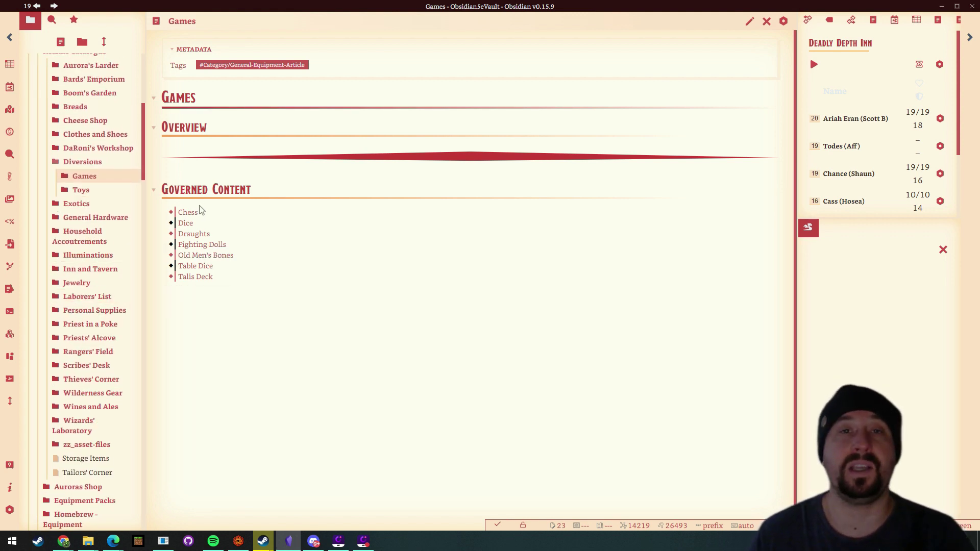
scroll(97, 224, "up", 3)
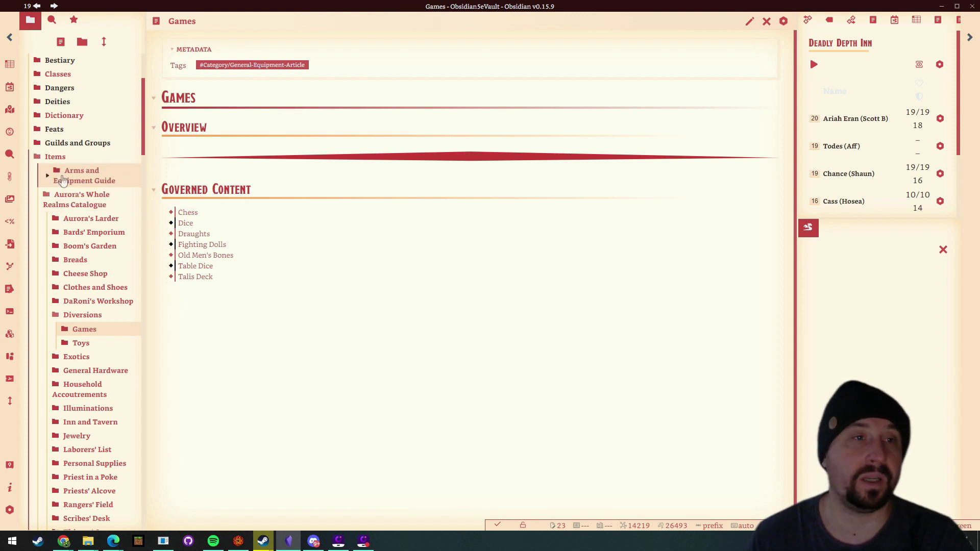
left_click(39, 158)
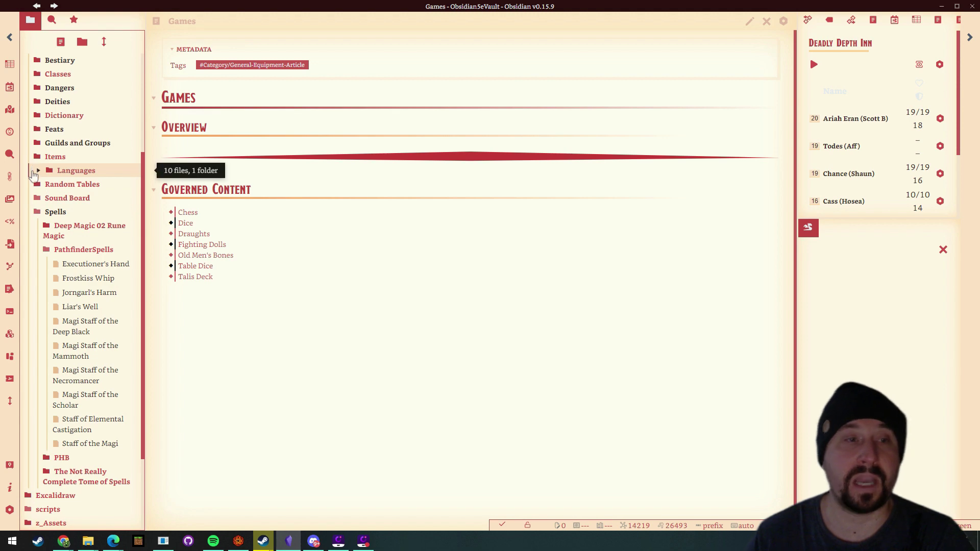
Step: Expand the Languages folder and open the Abyssal, Celestial and Dwarvish language notes in turn
left_click(36, 174)
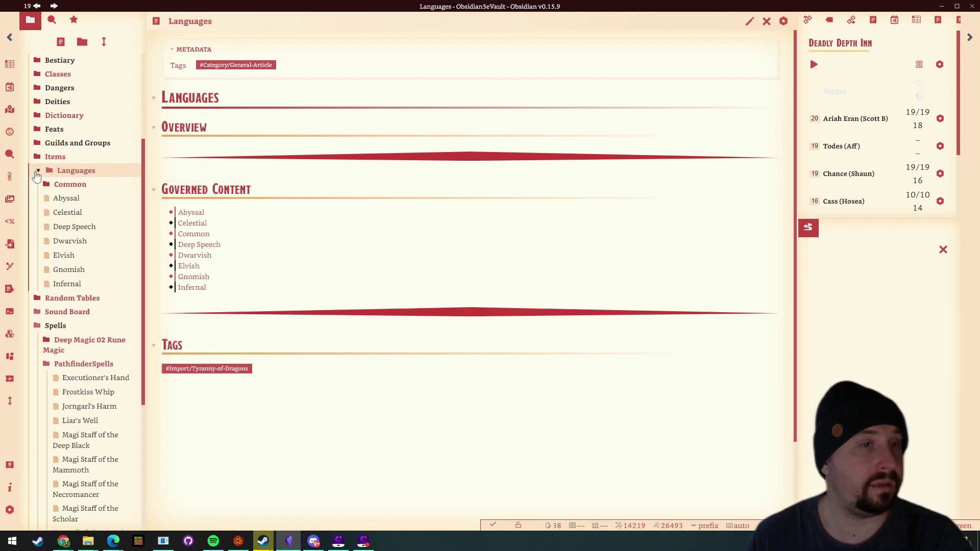
left_click(65, 198)
left_click(67, 216)
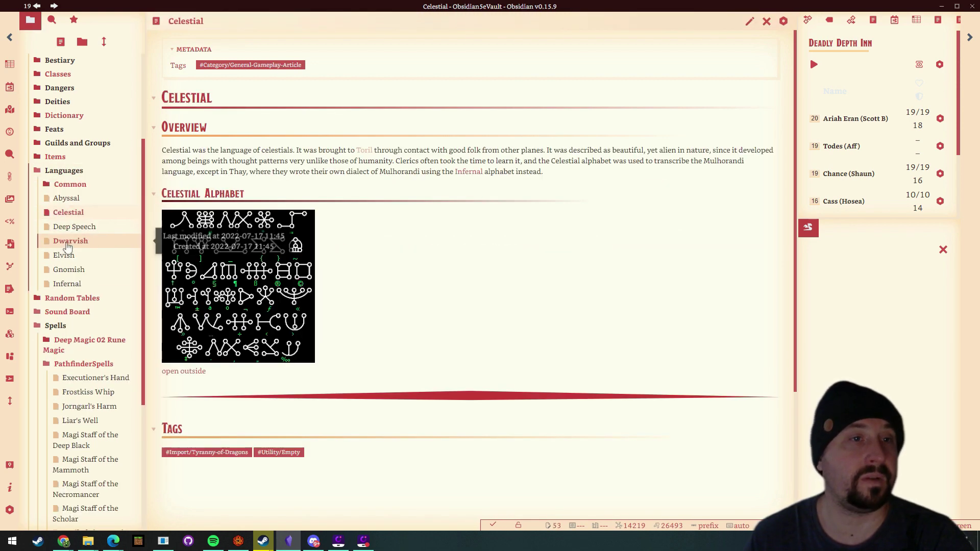
left_click(70, 241)
Step: Open the Elvish language note and examine its overview, Espruar alphabet and Elven Dictionary sections
left_click(64, 256)
scroll(352, 193, "down", 6)
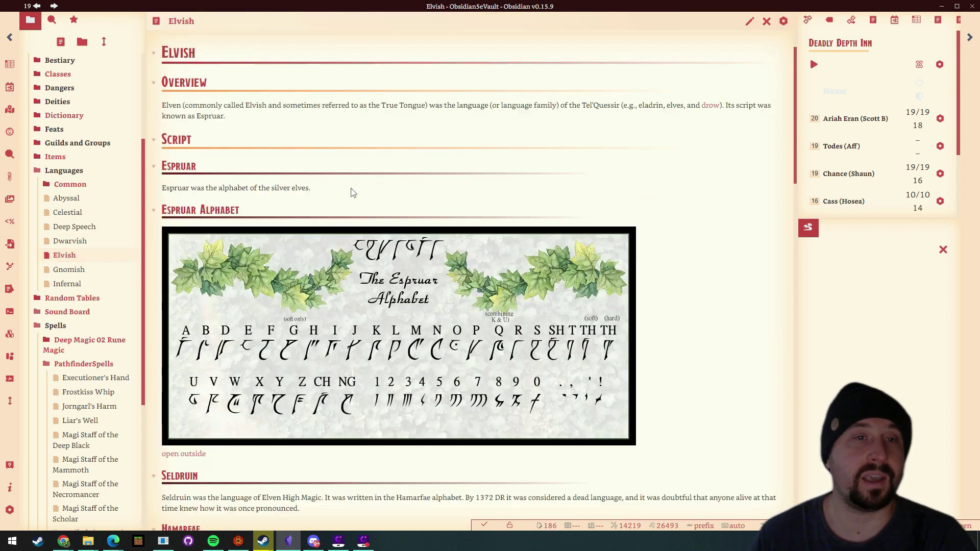
scroll(351, 192, "up", 6)
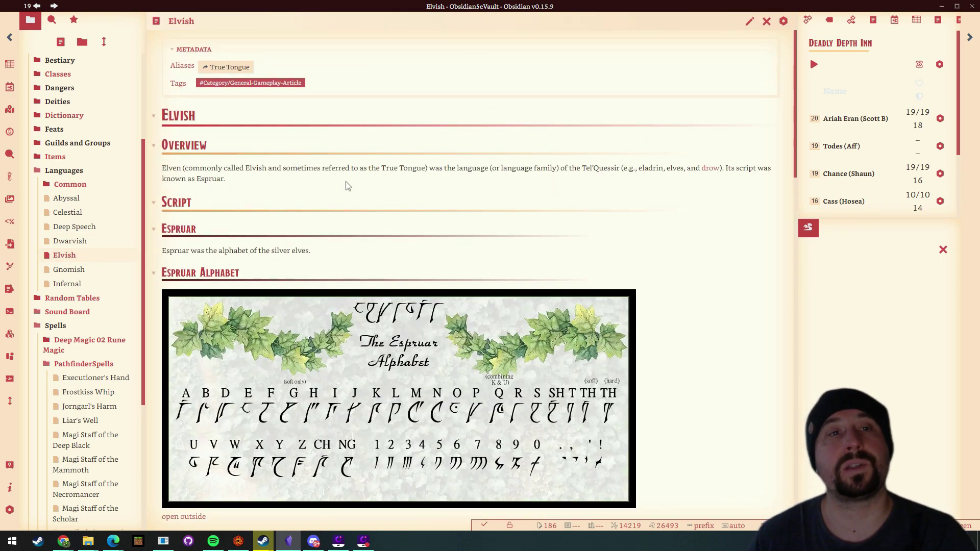
scroll(351, 199, "down", 3)
scroll(354, 205, "up", 3)
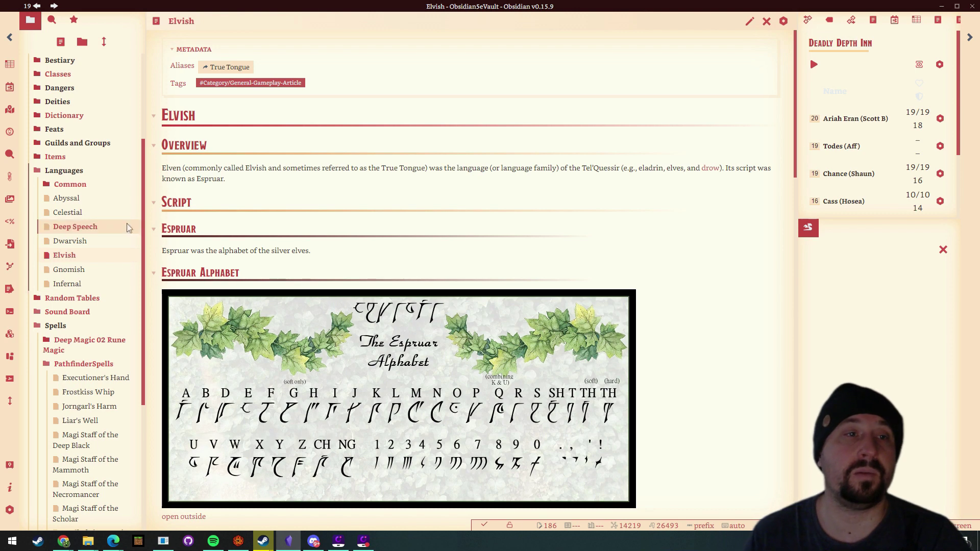
scroll(537, 213, "down", 8)
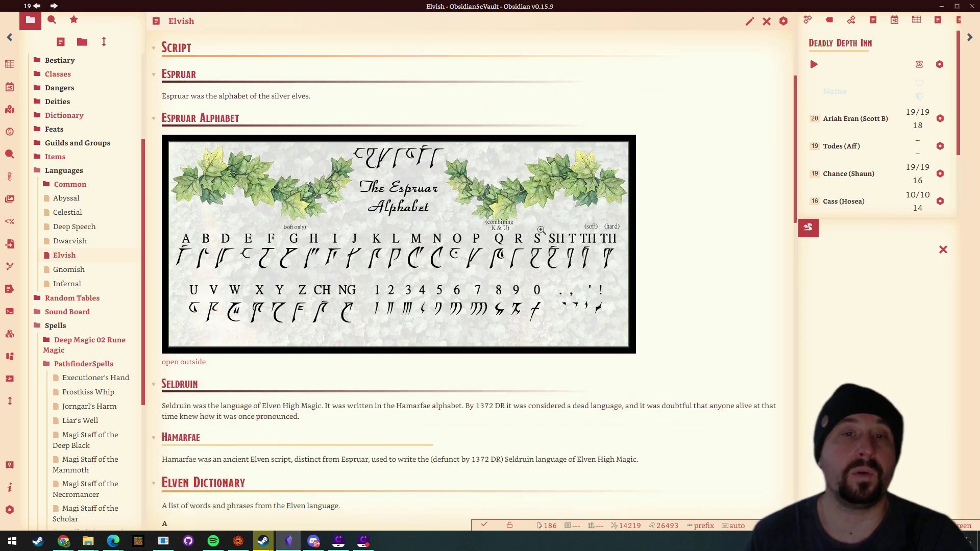
Step: Read through the Elven Dictionary in the Elvish note, highlight its opening entries, and collapse Languages while showing its folder note
scroll(542, 247, "up", 2)
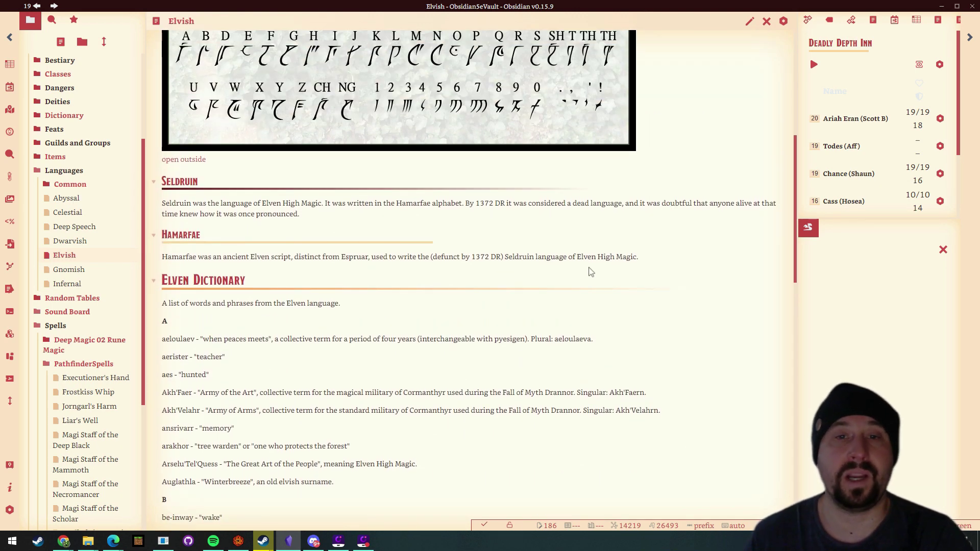
scroll(580, 255, "down", 3)
left_click_drag(346, 326, 194, 204)
scroll(378, 221, "up", 6)
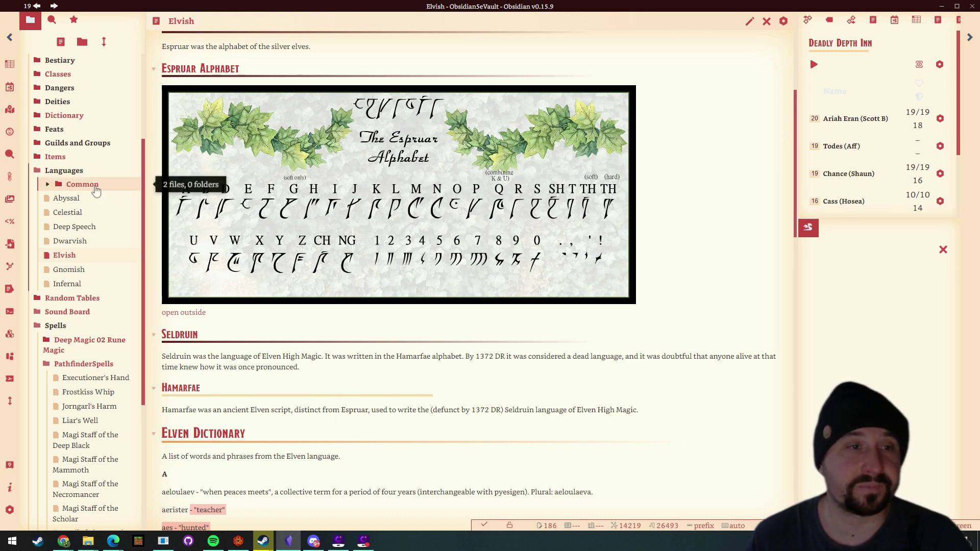
left_click(66, 170)
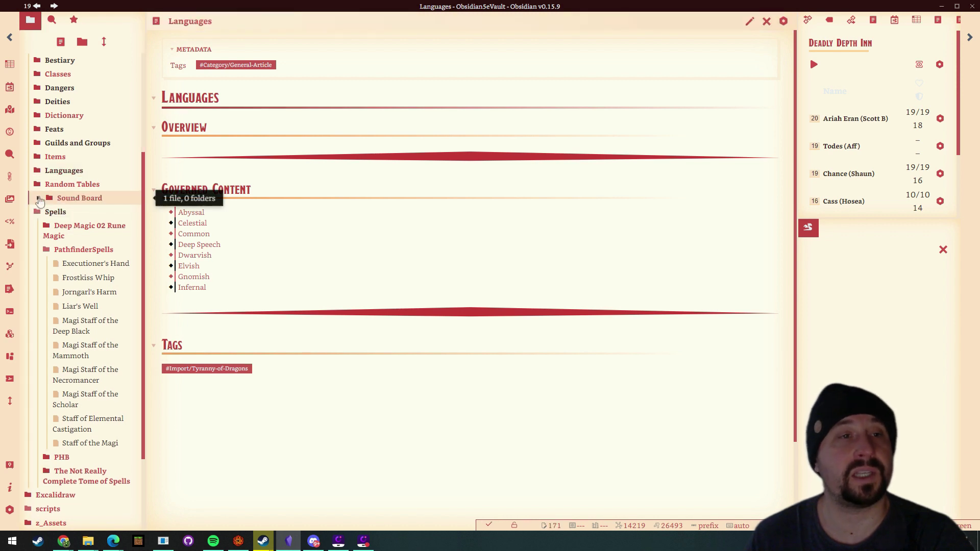
Step: Open the Sound Board folder note and look over its NPC Reactions, Tavern Music, Farmland Sounds and YouTube sections
left_click(40, 199)
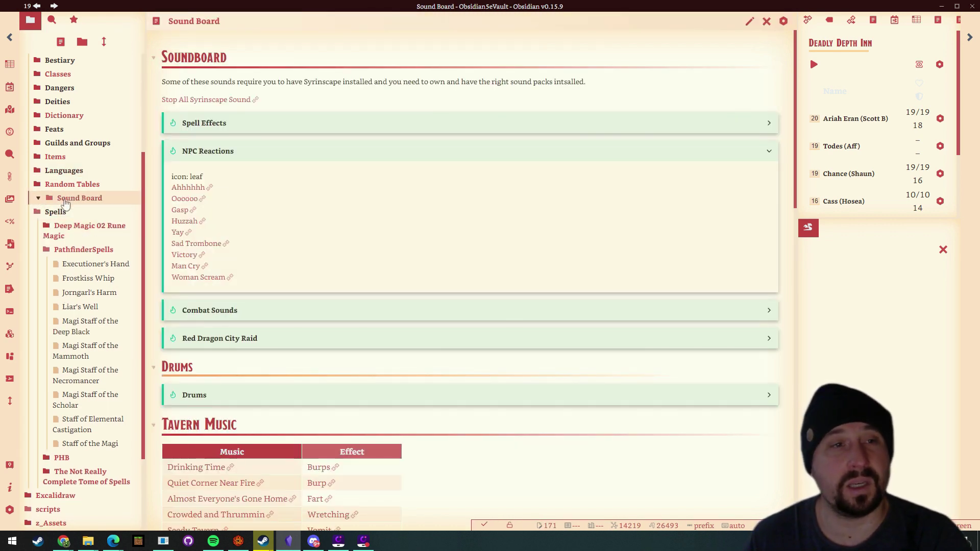
left_click(37, 200)
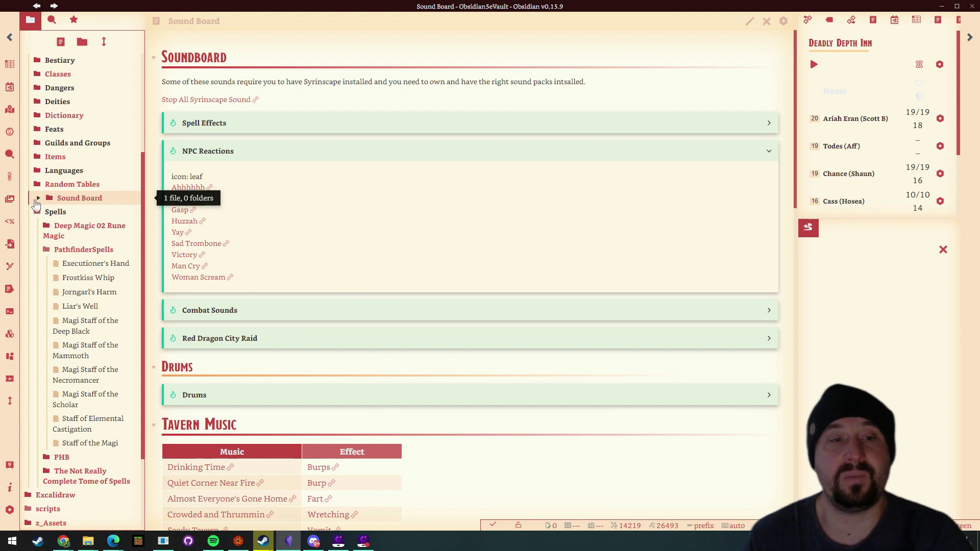
scroll(357, 219, "down", 5)
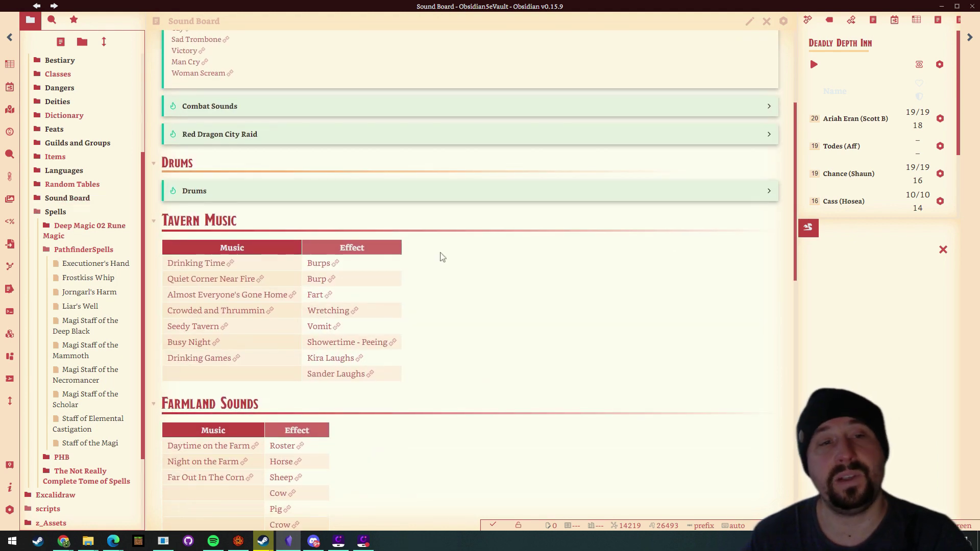
scroll(449, 261, "down", 1)
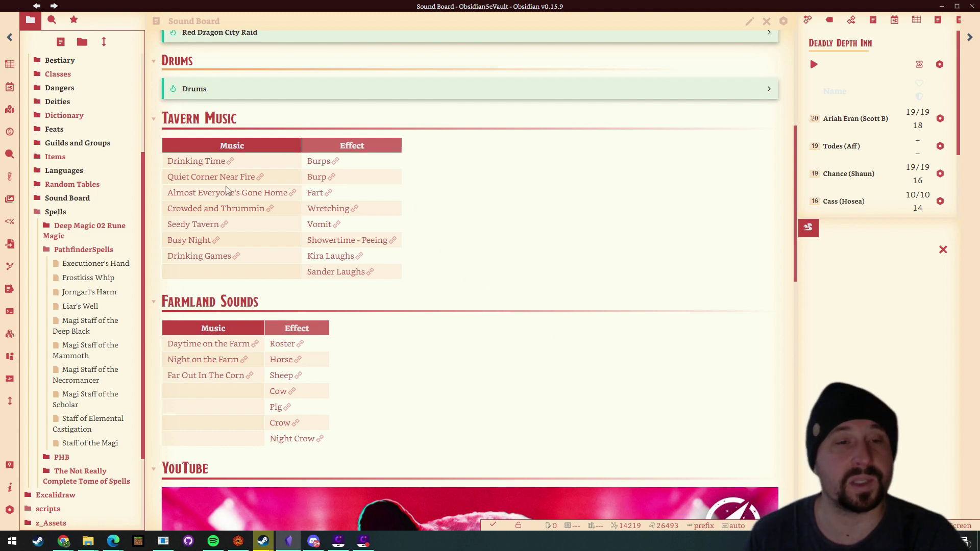
scroll(580, 280, "down", 6)
scroll(547, 284, "up", 6)
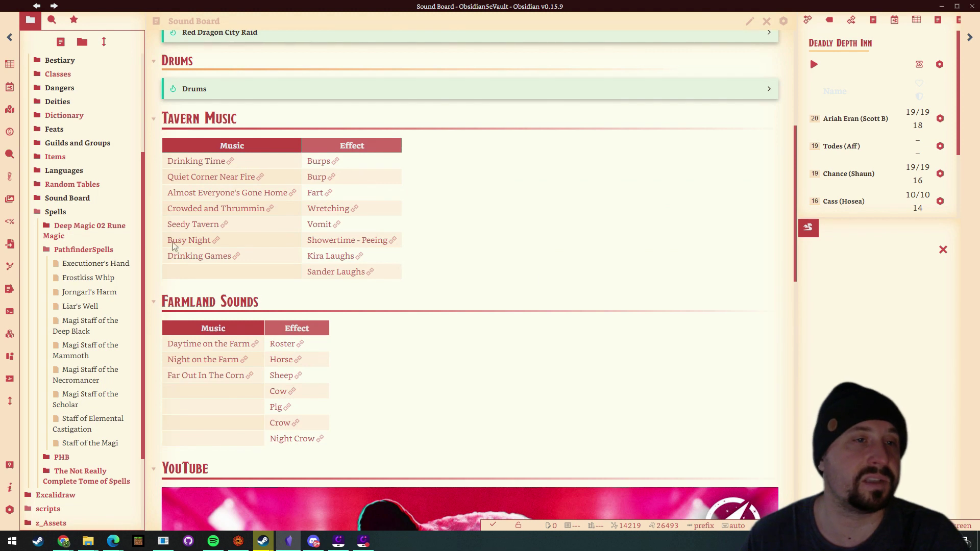
Step: Collapse the Spells folder, view its Spells By School note, and collapse the 2. Mechanics folder
left_click(55, 217)
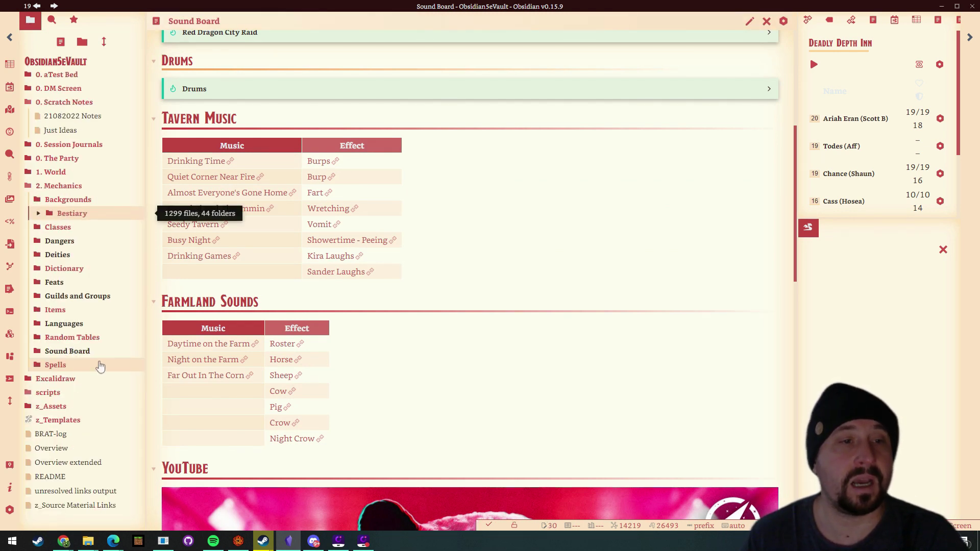
left_click(100, 367)
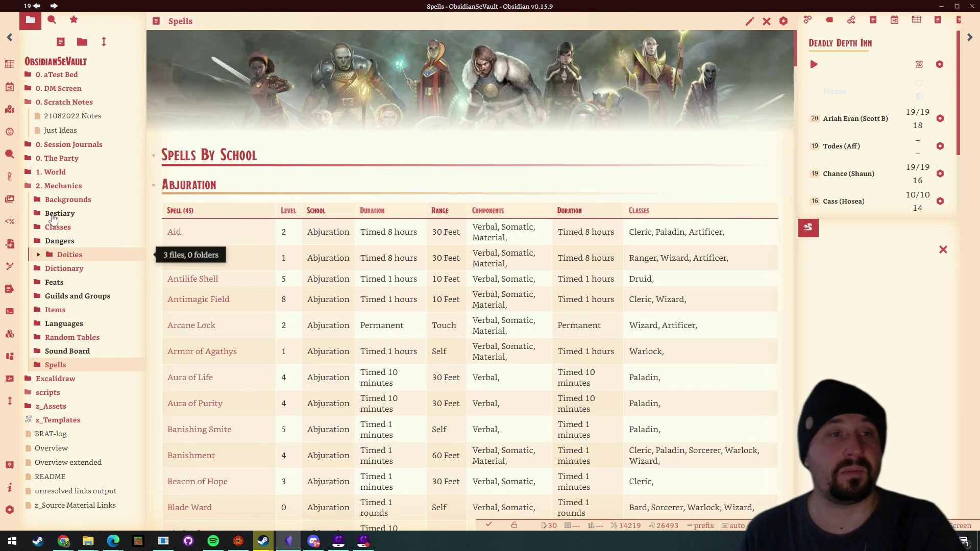
left_click(29, 187)
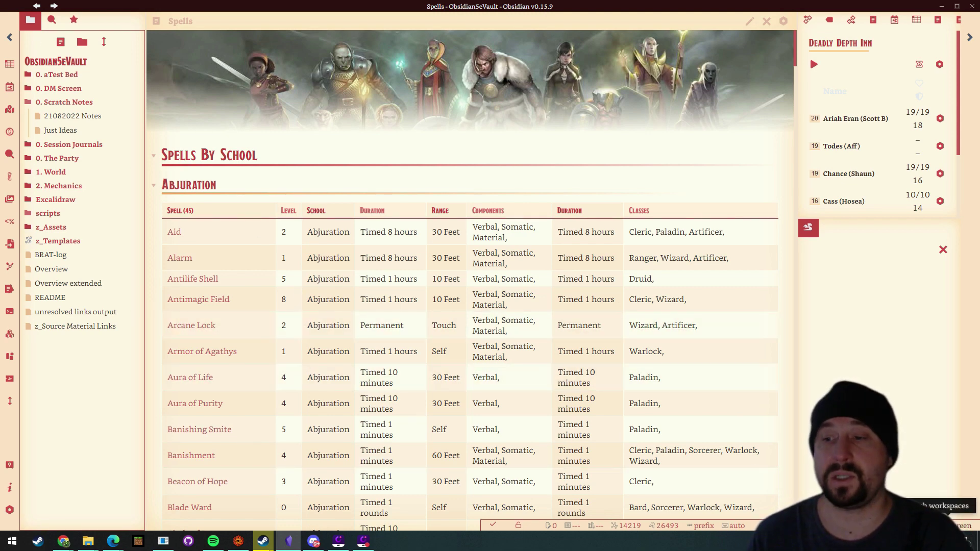
Step: Switch to the Journey Board workspace and enlarge The Journey Board canvas to view the travel route between settlements
left_click(955, 525)
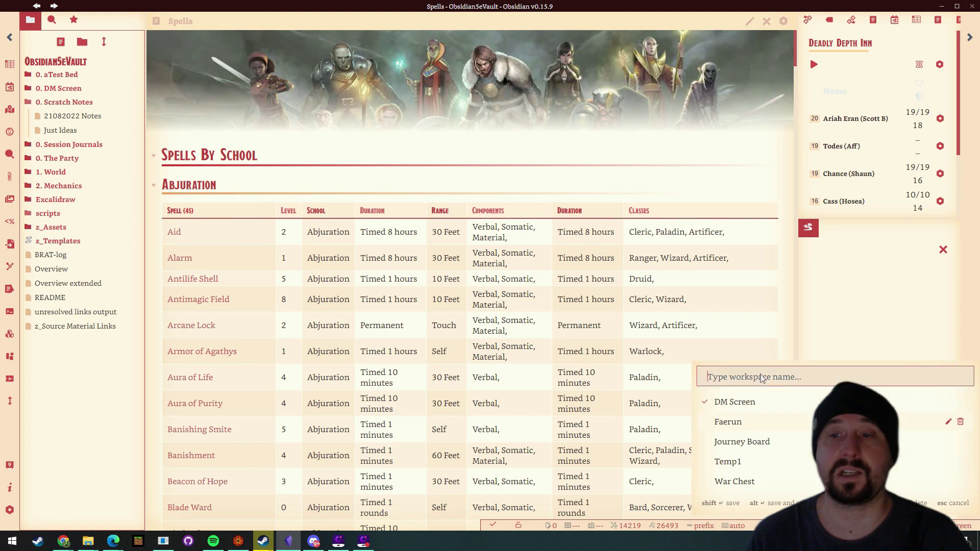
left_click(731, 445)
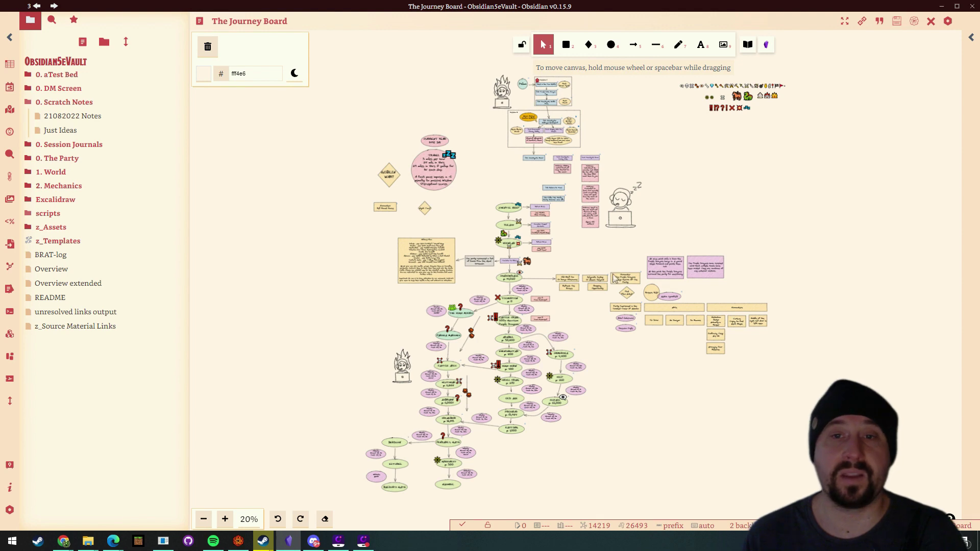
scroll(614, 278, "up", 5)
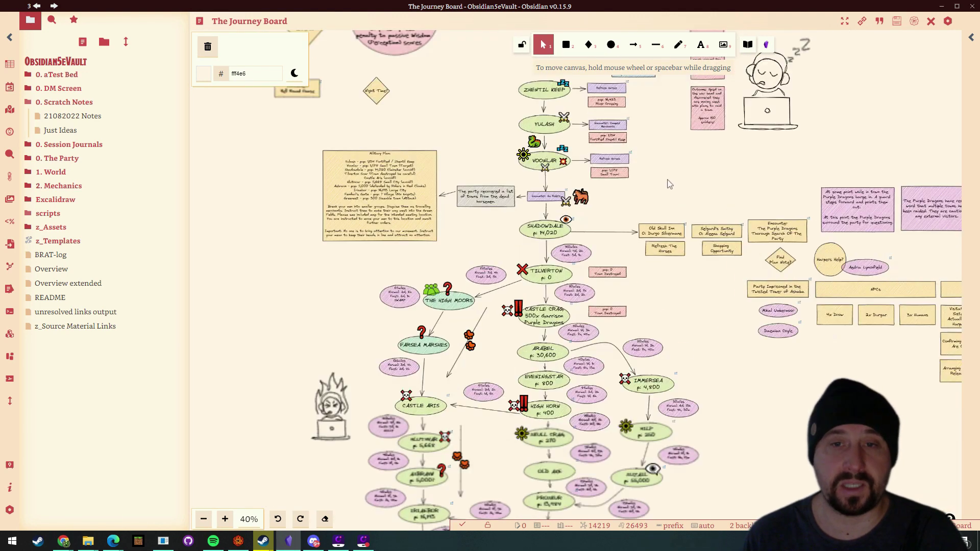
scroll(715, 278, "down", 1)
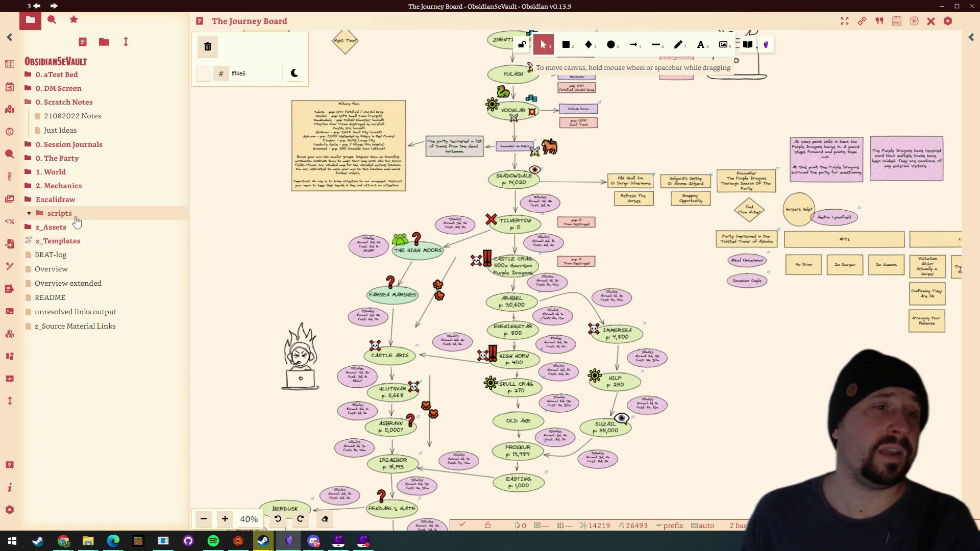
Step: Look over the downloaded scripts inside the Excalidraw folder, then collapse both the Excalidraw and scripts folders
left_click(24, 202)
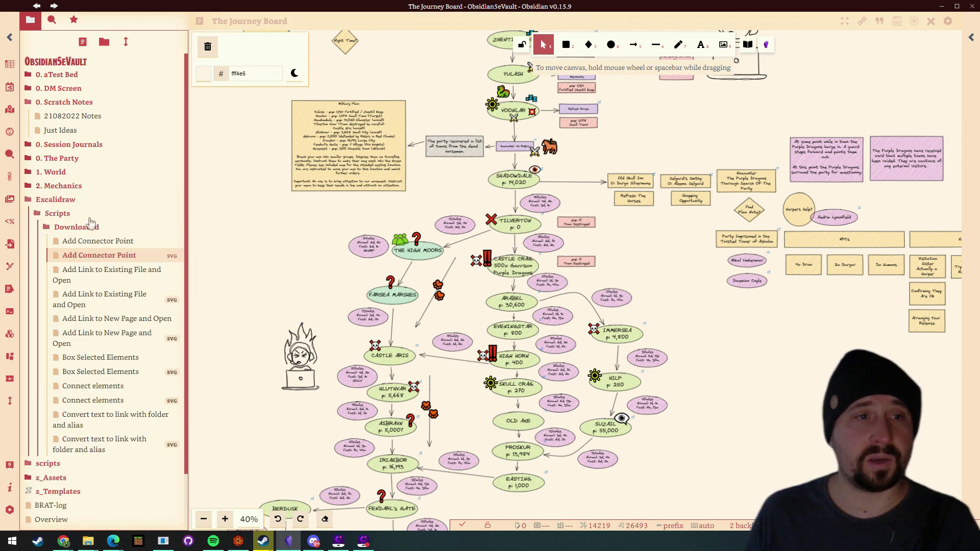
left_click(36, 202)
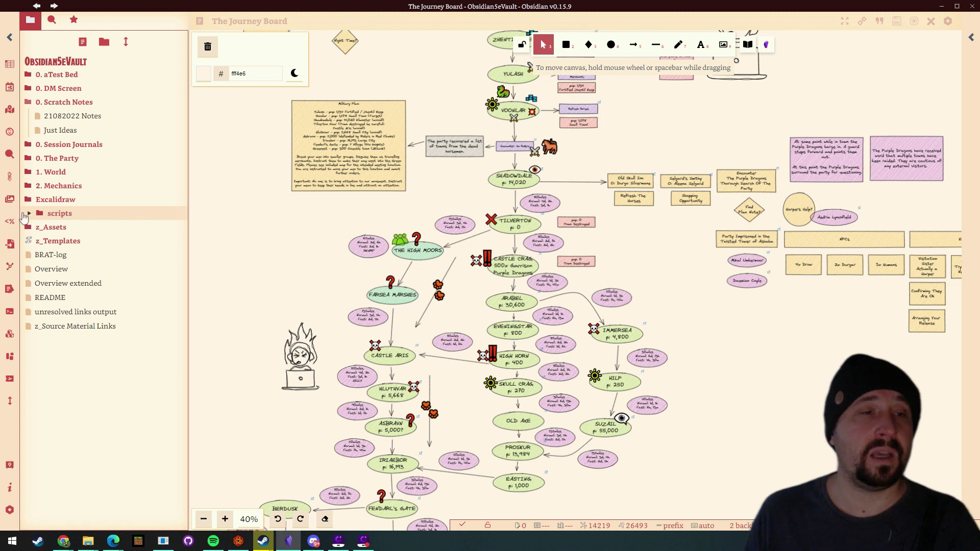
left_click(30, 215)
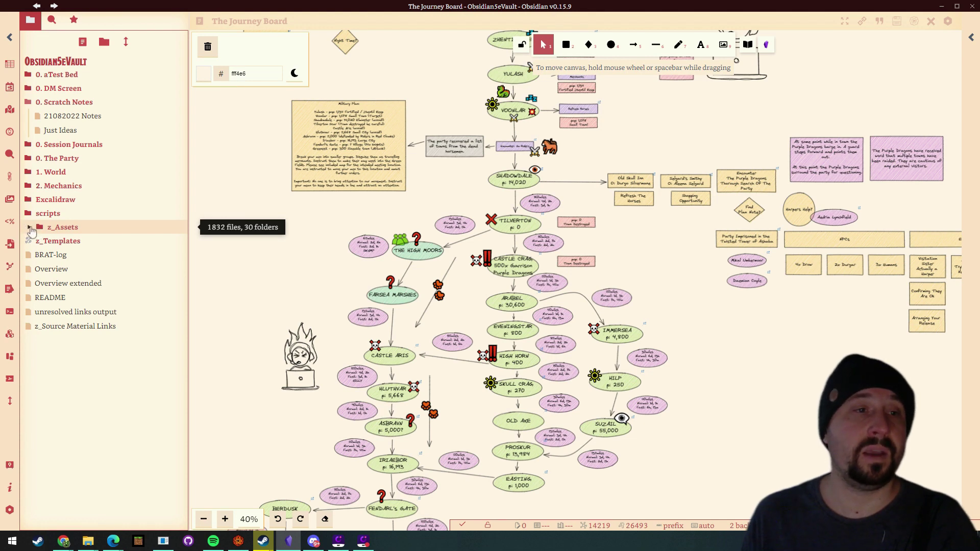
Step: Expand z_Assets to review its subfolders, collapse Inline Scripts, look inside Maps, and collapse z_Assets again
left_click(28, 227)
scroll(87, 347, "down", 3)
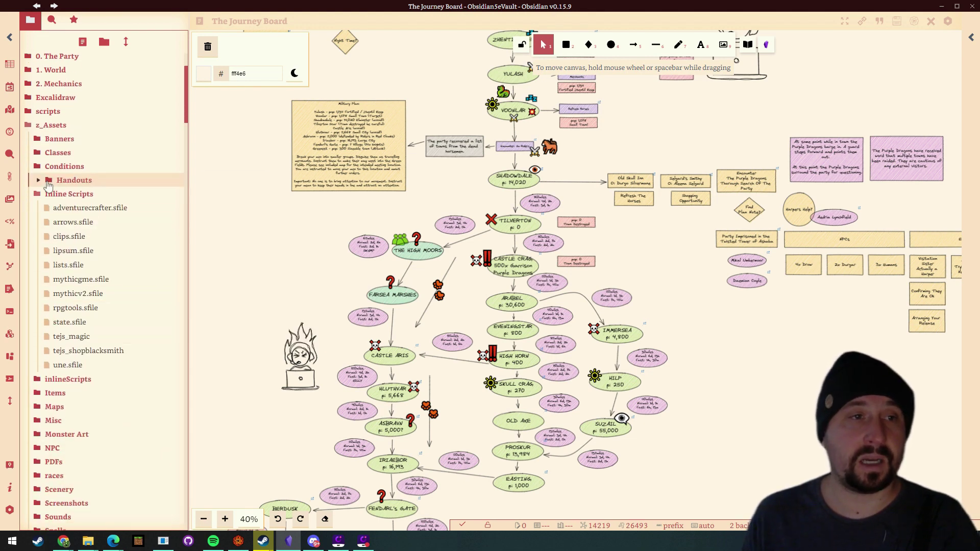
left_click(39, 194)
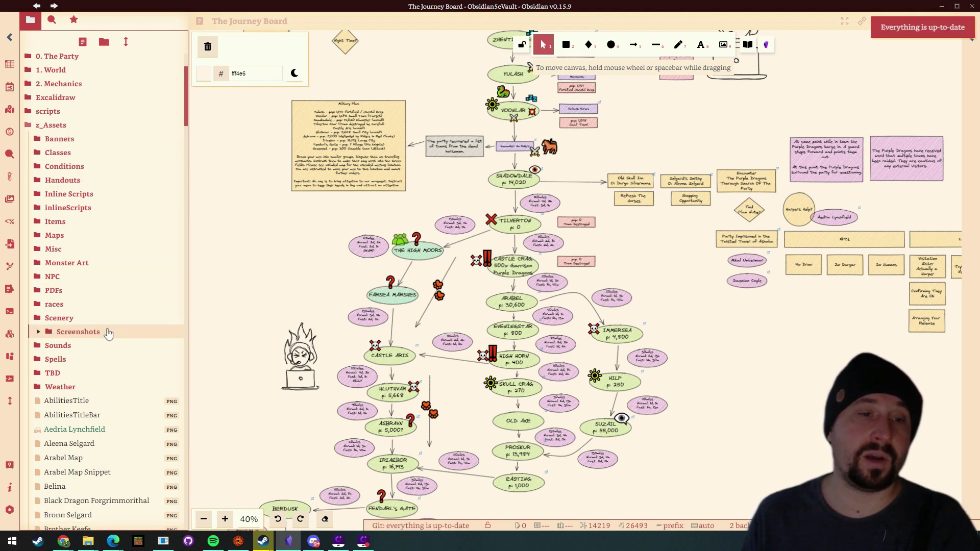
scroll(77, 317, "up", 3)
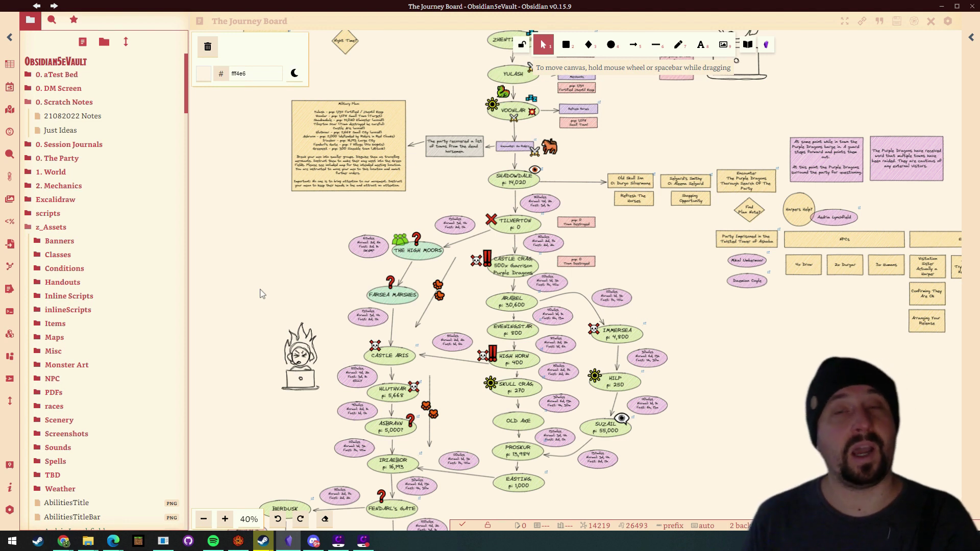
left_click(39, 339)
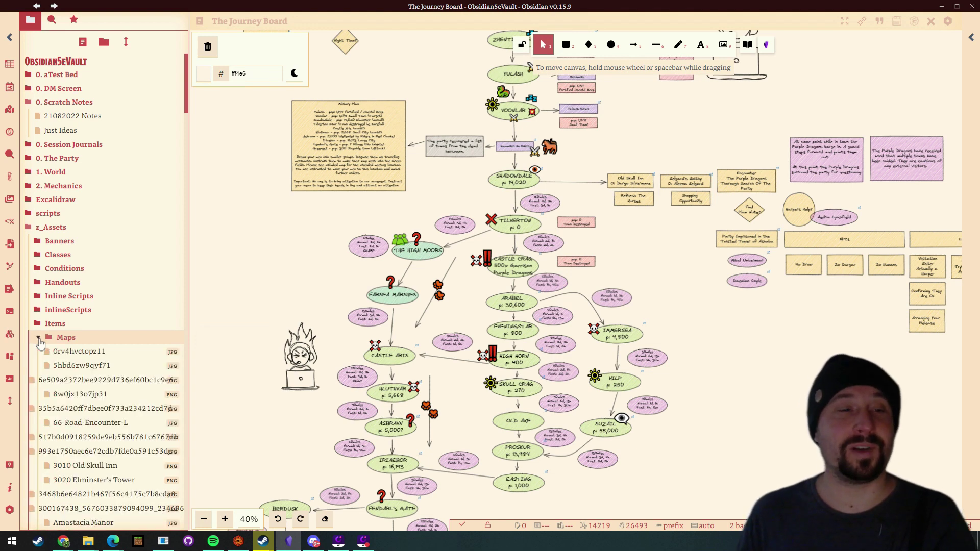
left_click(40, 339)
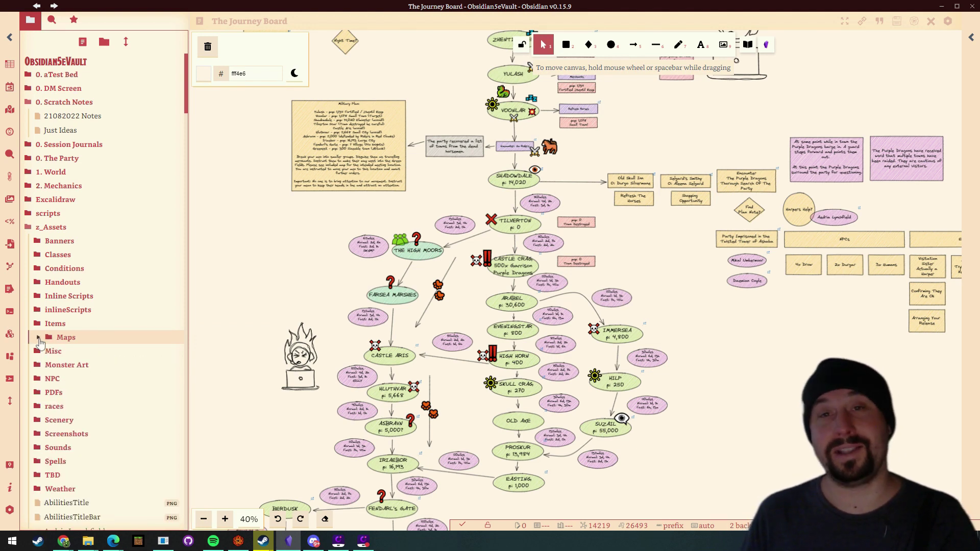
left_click(109, 225)
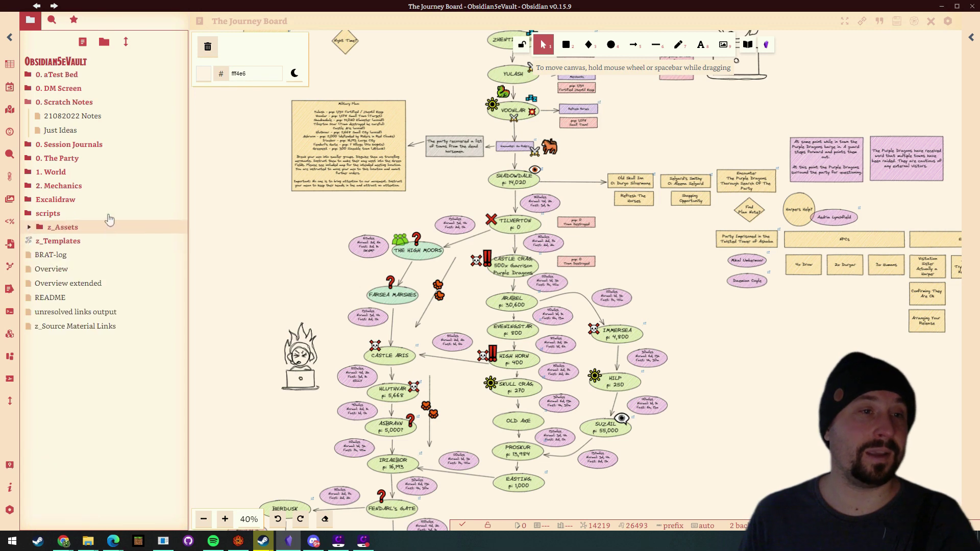
Step: Expand the z_Templates folder, review the Story World, Dataview and other template groups, and collapse it
left_click(29, 243)
scroll(102, 377, "down", 4)
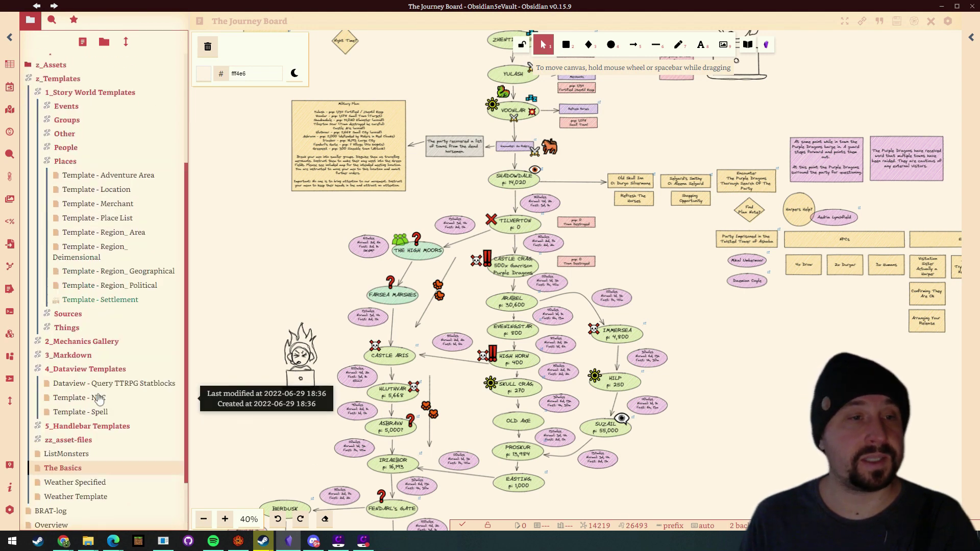
scroll(76, 306, "up", 4)
left_click(27, 242)
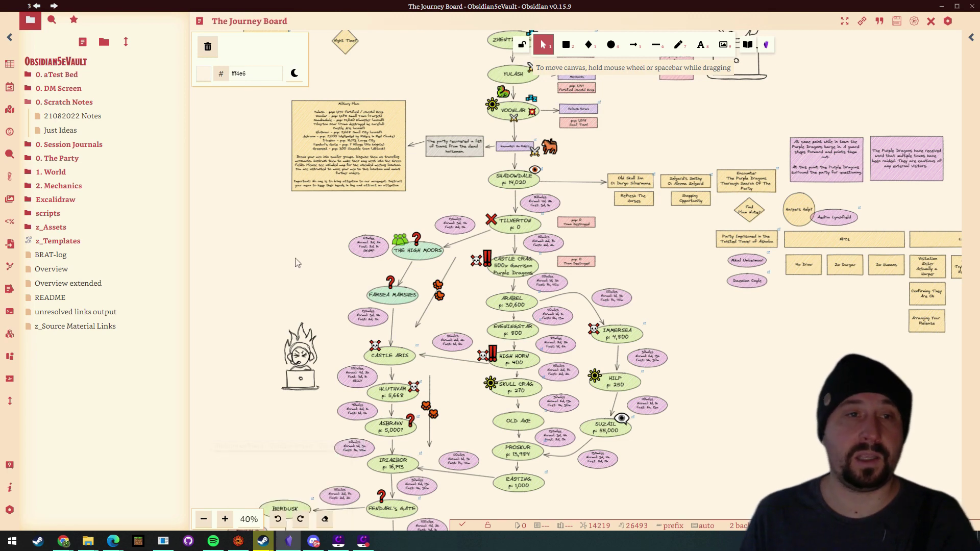
Step: Open the Just Ideas note, browse the list of templates available for insertion, and dismiss it without inserting one
left_click(61, 130)
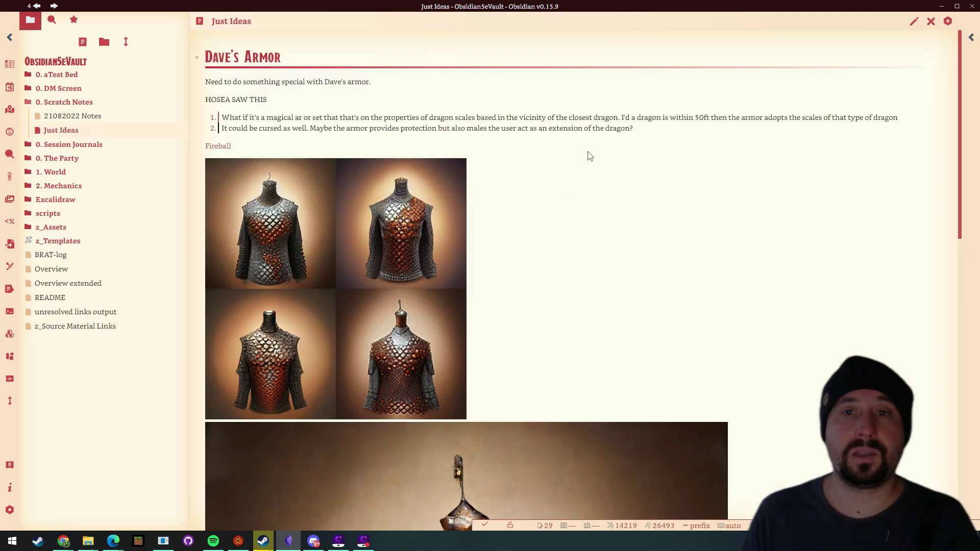
key("alt+e")
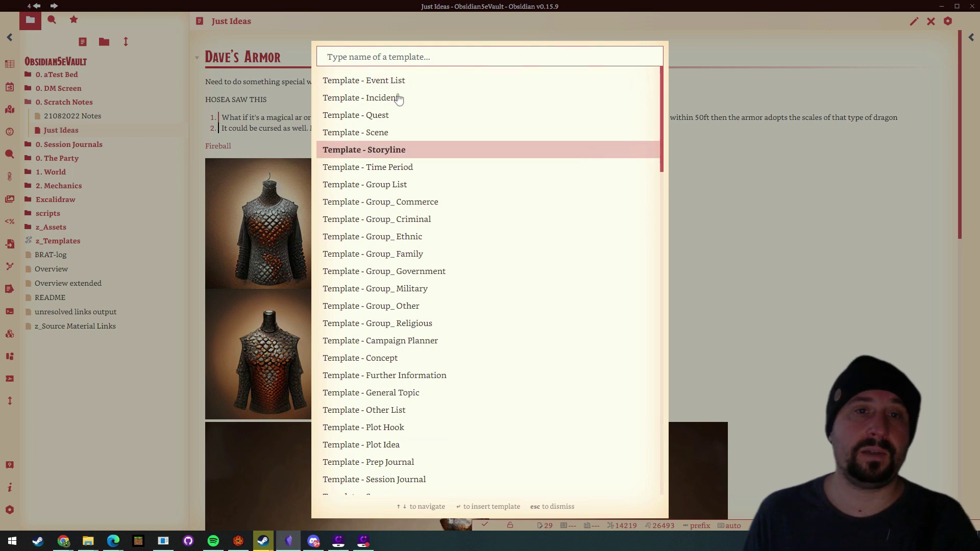
scroll(490, 383, "down", 15)
key("Escape")
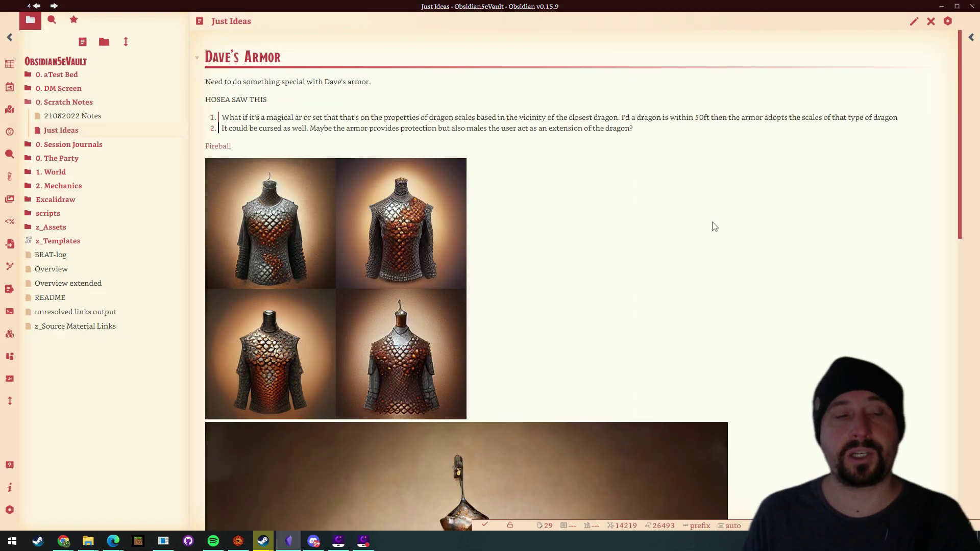
Step: Expand the 0. aTest Bed folder, show the 0. DM Screen board, and open the Vault Structure drawing
left_click(45, 75)
left_click(57, 147)
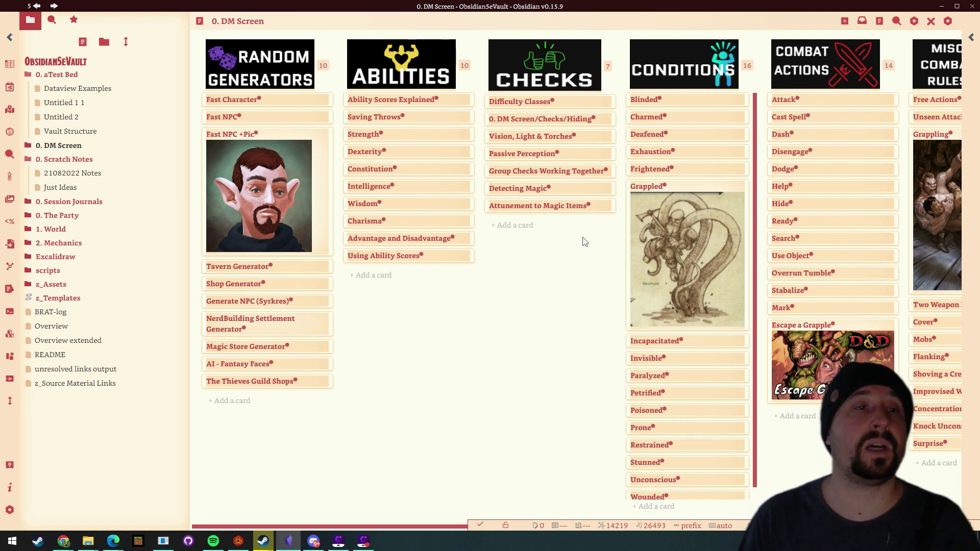
left_click(66, 132)
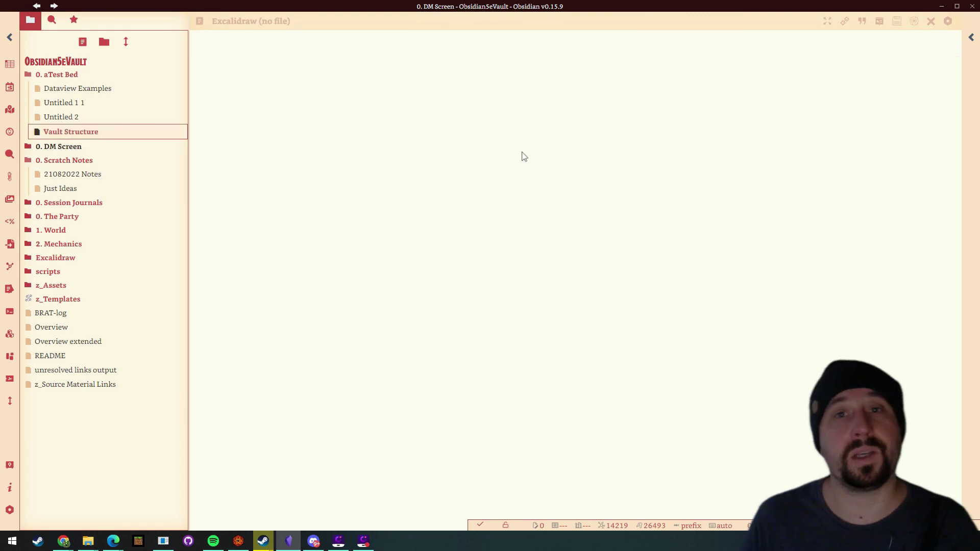